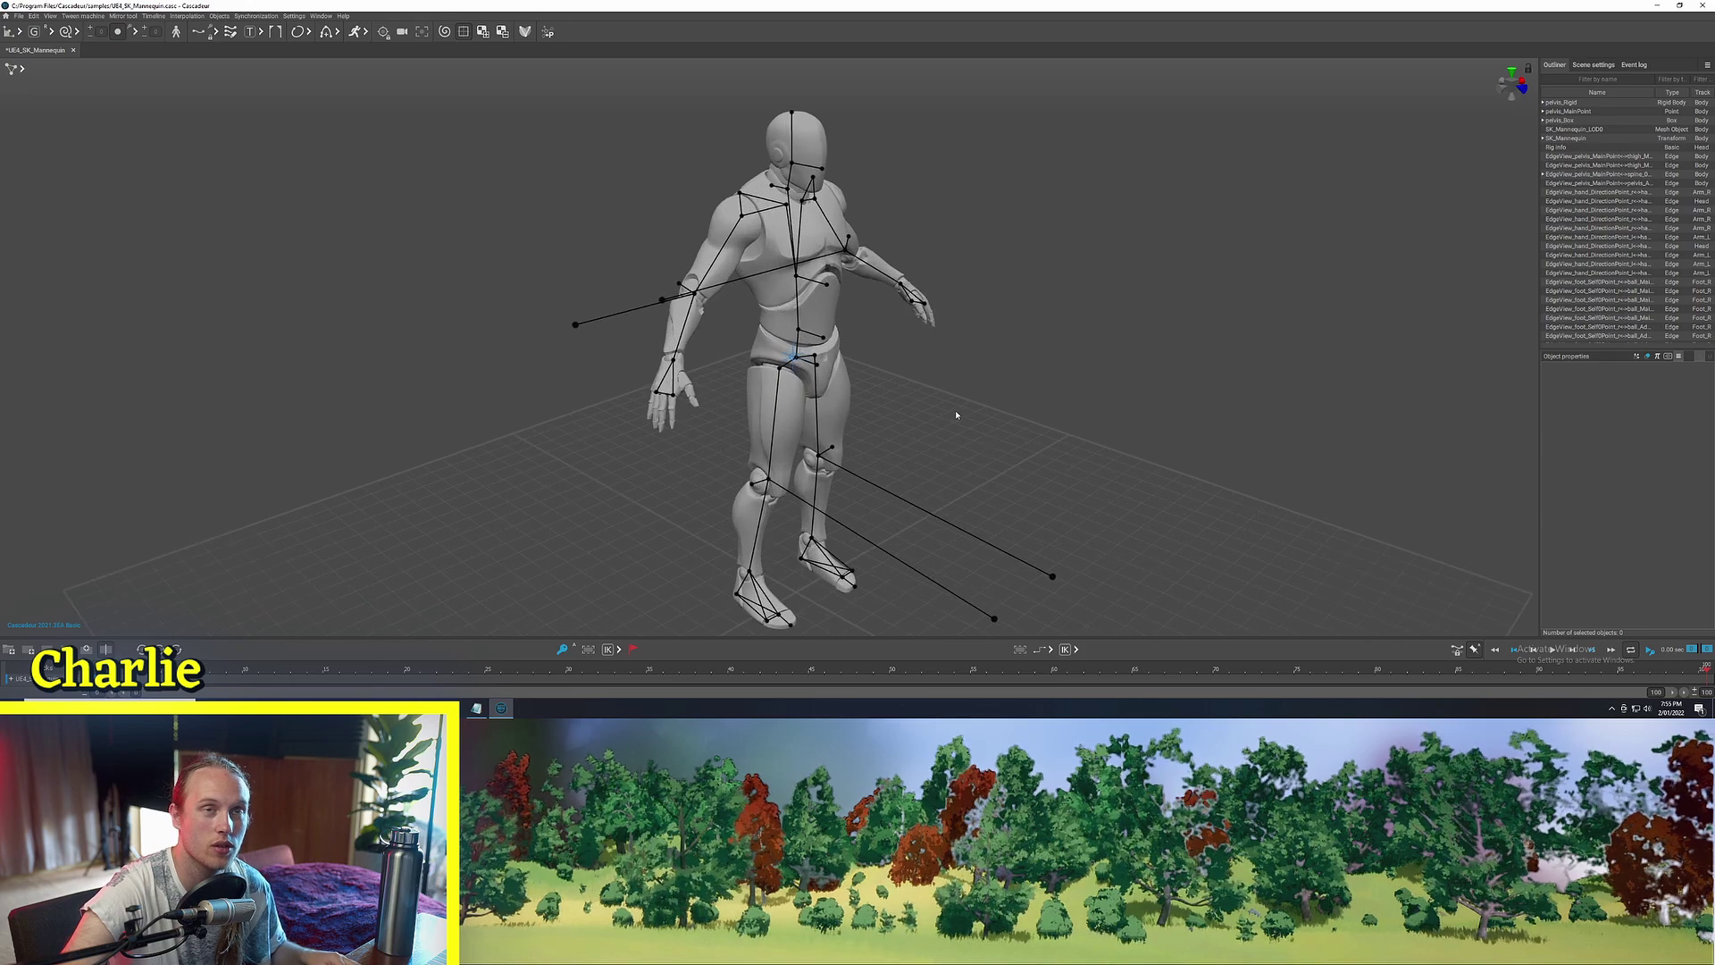
pyautogui.keyDown('alt'); pyautogui.moveTo(961, 379); pyautogui.dragTo(941, 366, button='middle'); pyautogui.keyUp('alt')
pyautogui.scroll(-1, 945, 370)
pyautogui.scroll(-3, 948, 378)
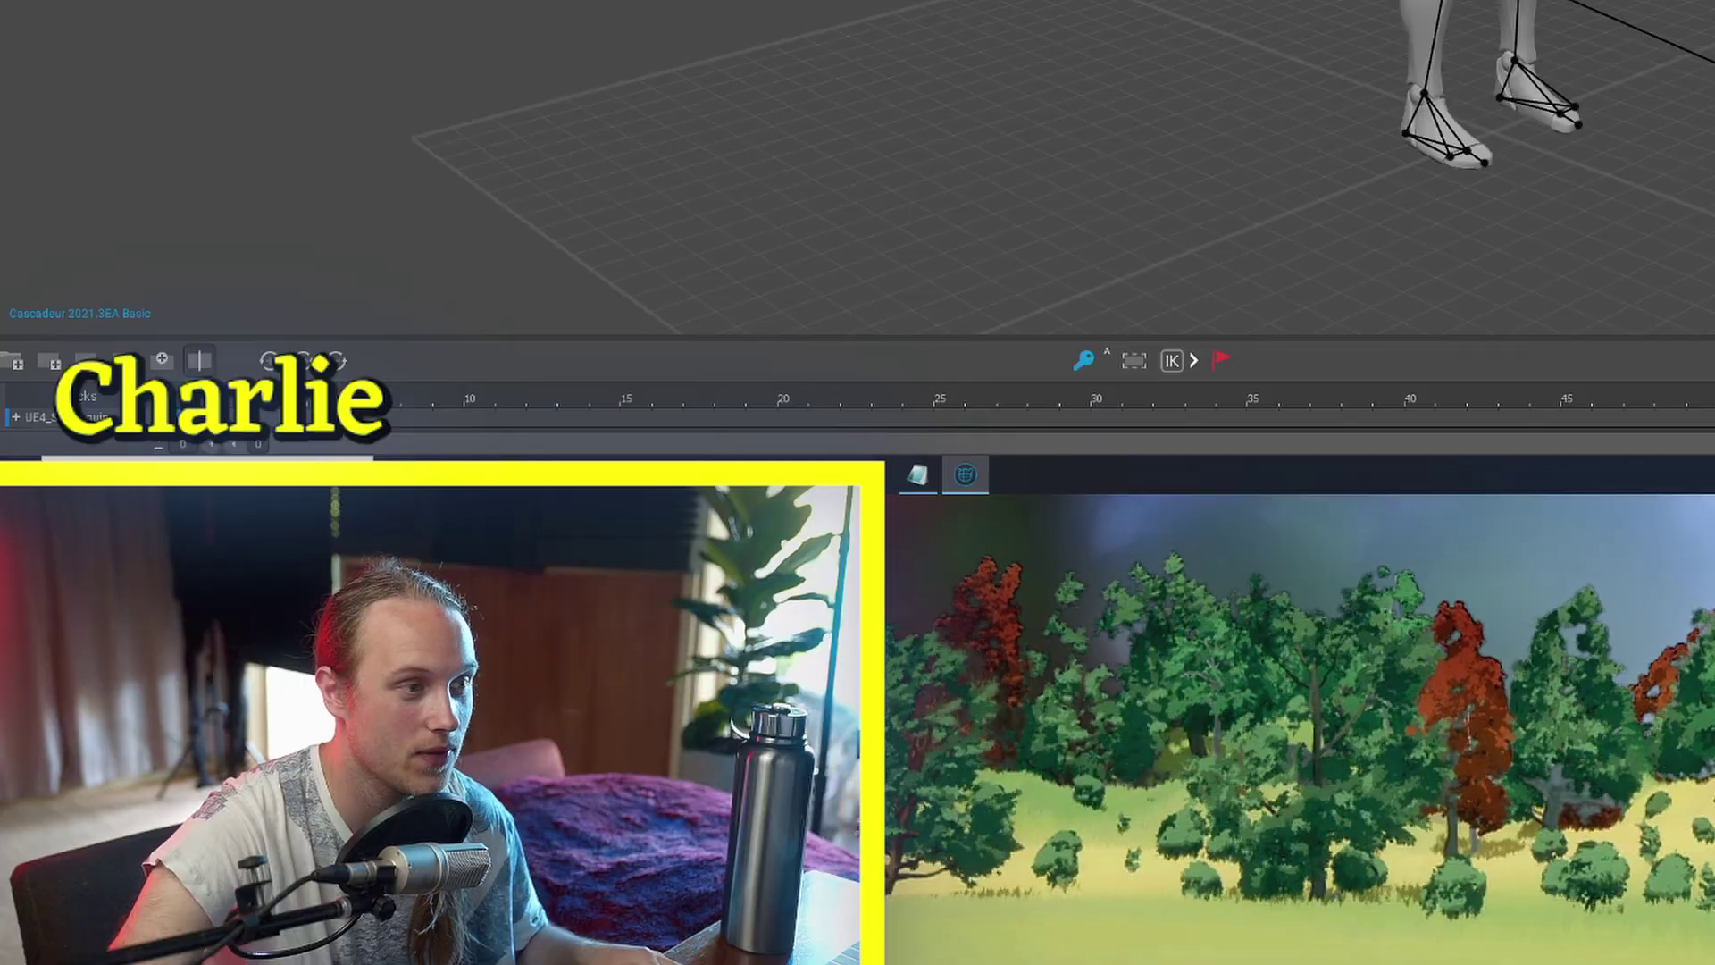
pyautogui.scroll(3, 868, 340)
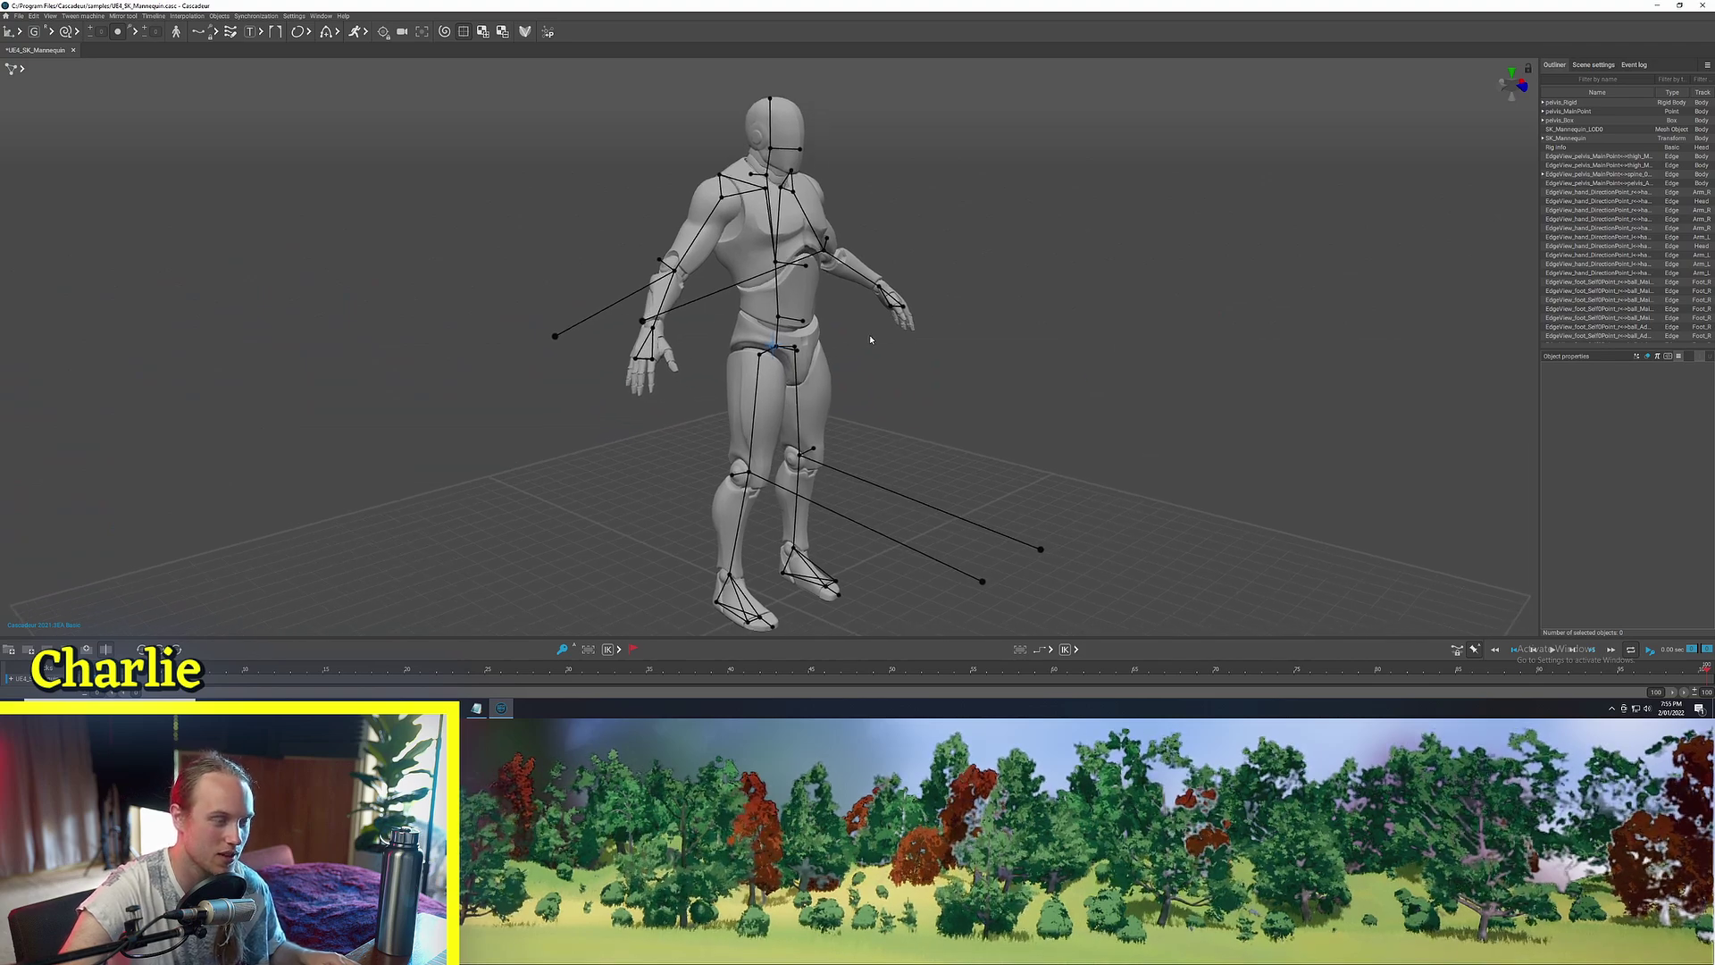
pyautogui.scroll(-2, 871, 340)
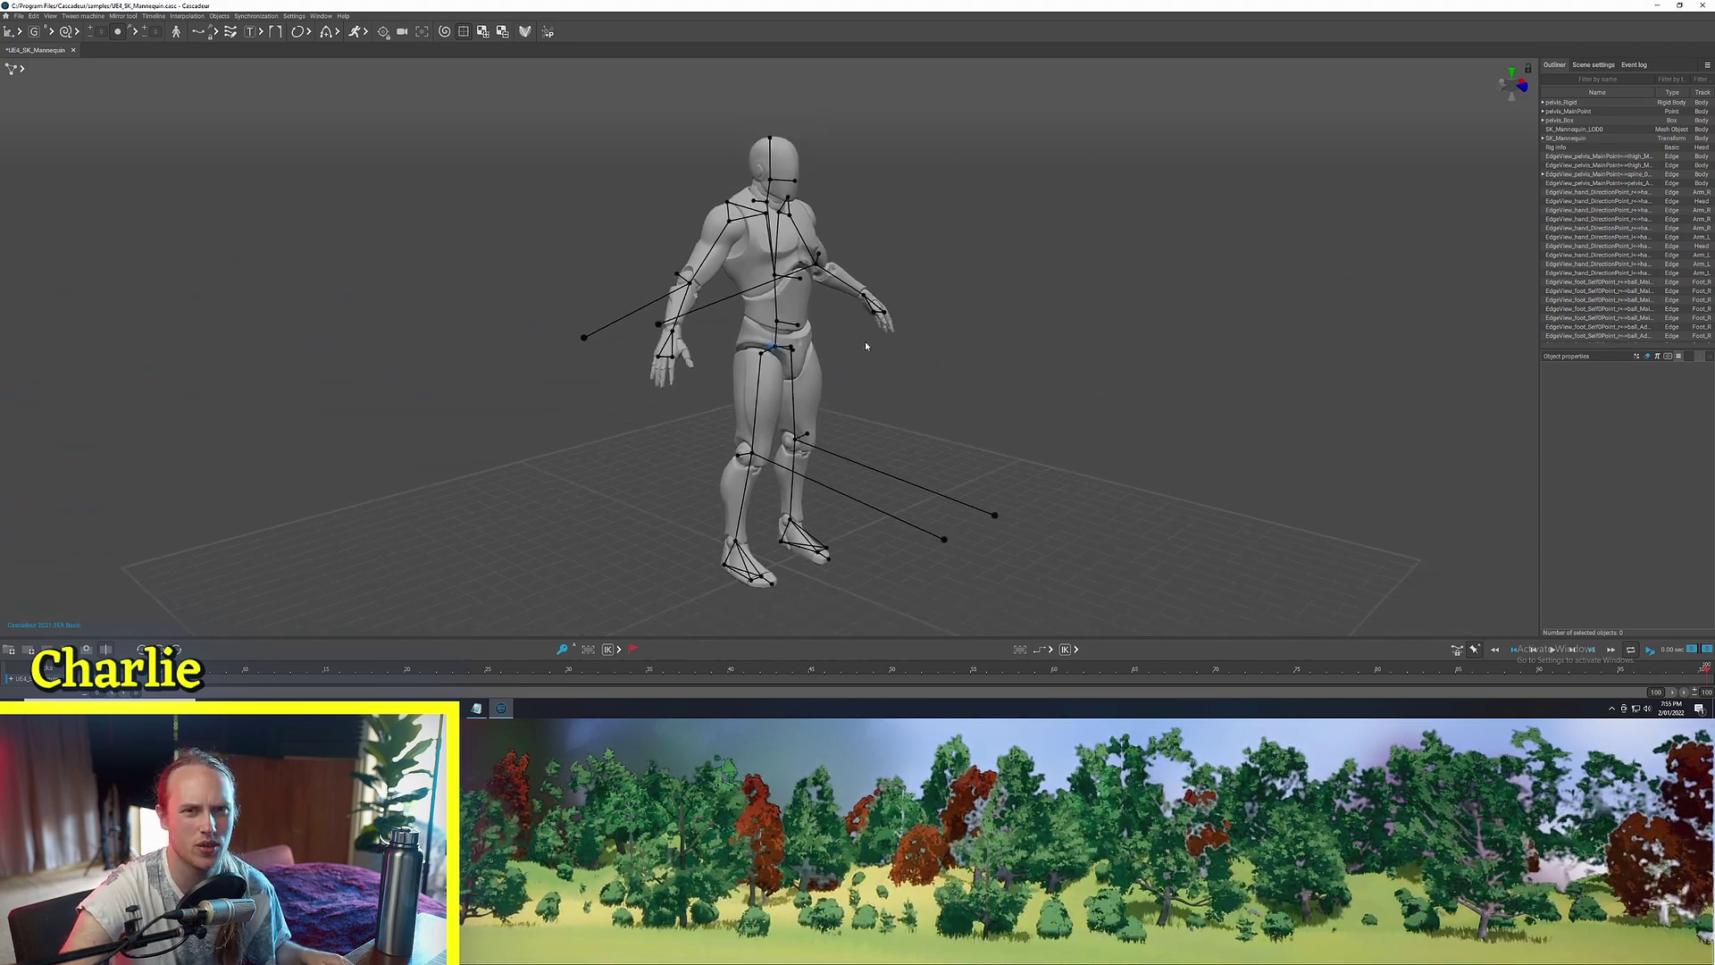
pyautogui.moveTo(865, 340); pyautogui.dragTo(916, 356, button='right')
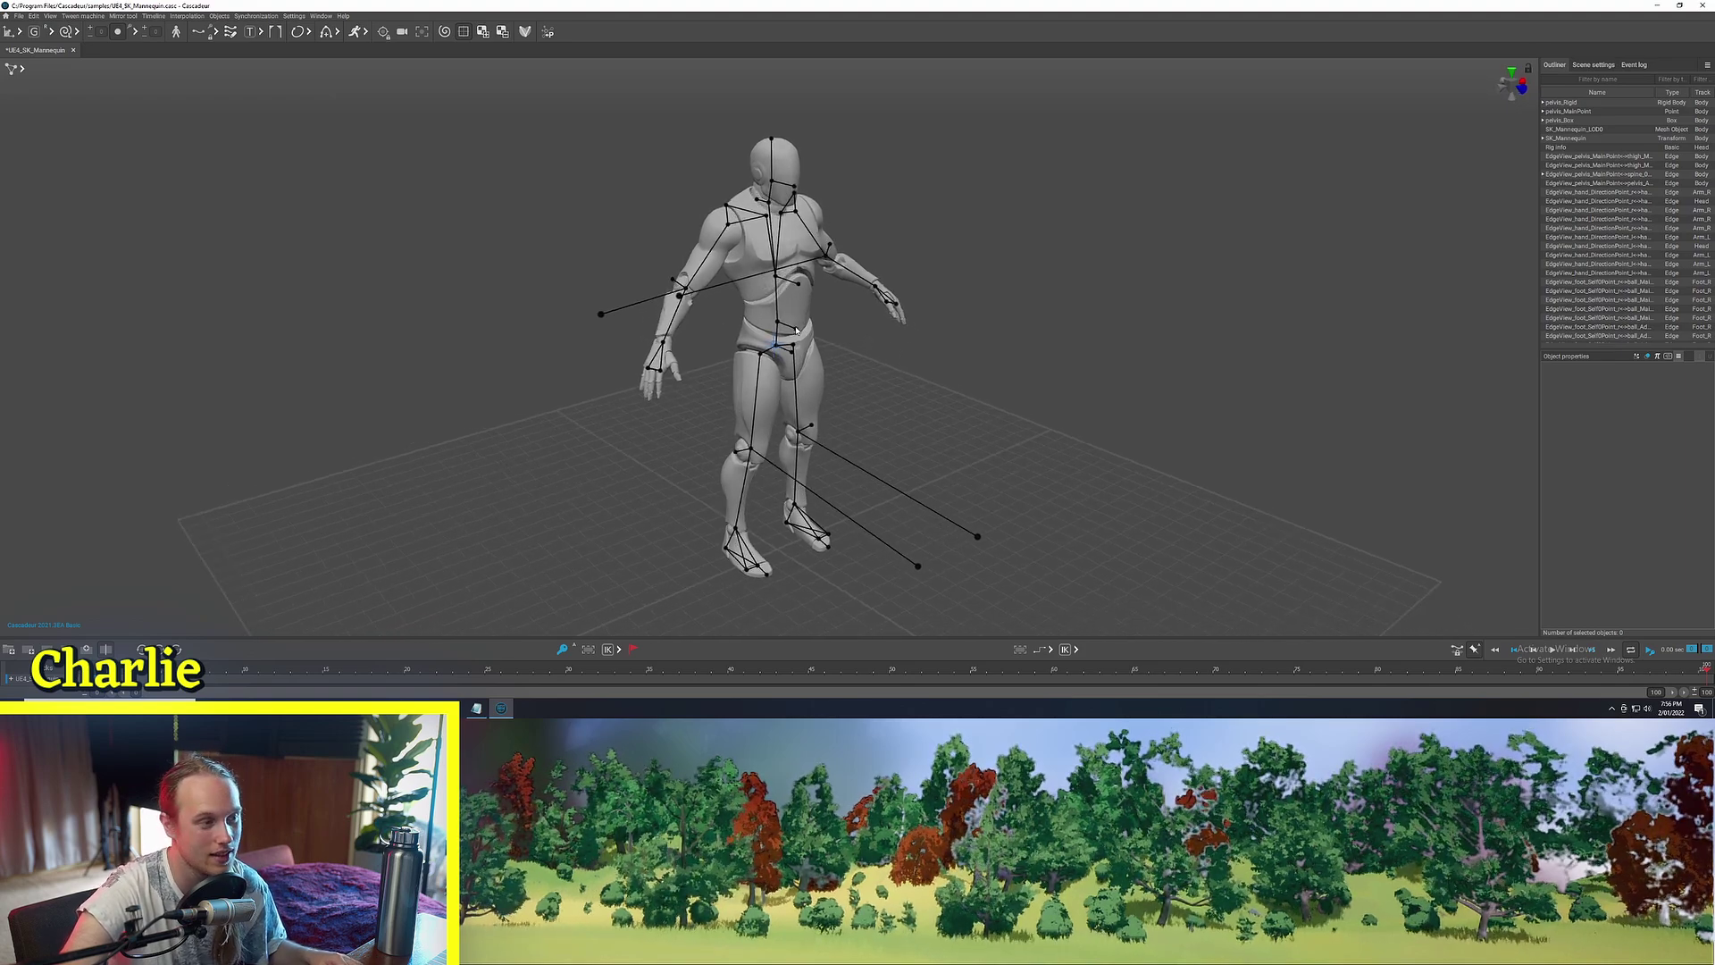
pyautogui.moveTo(795, 330); pyautogui.dragTo(793, 408, button='right')
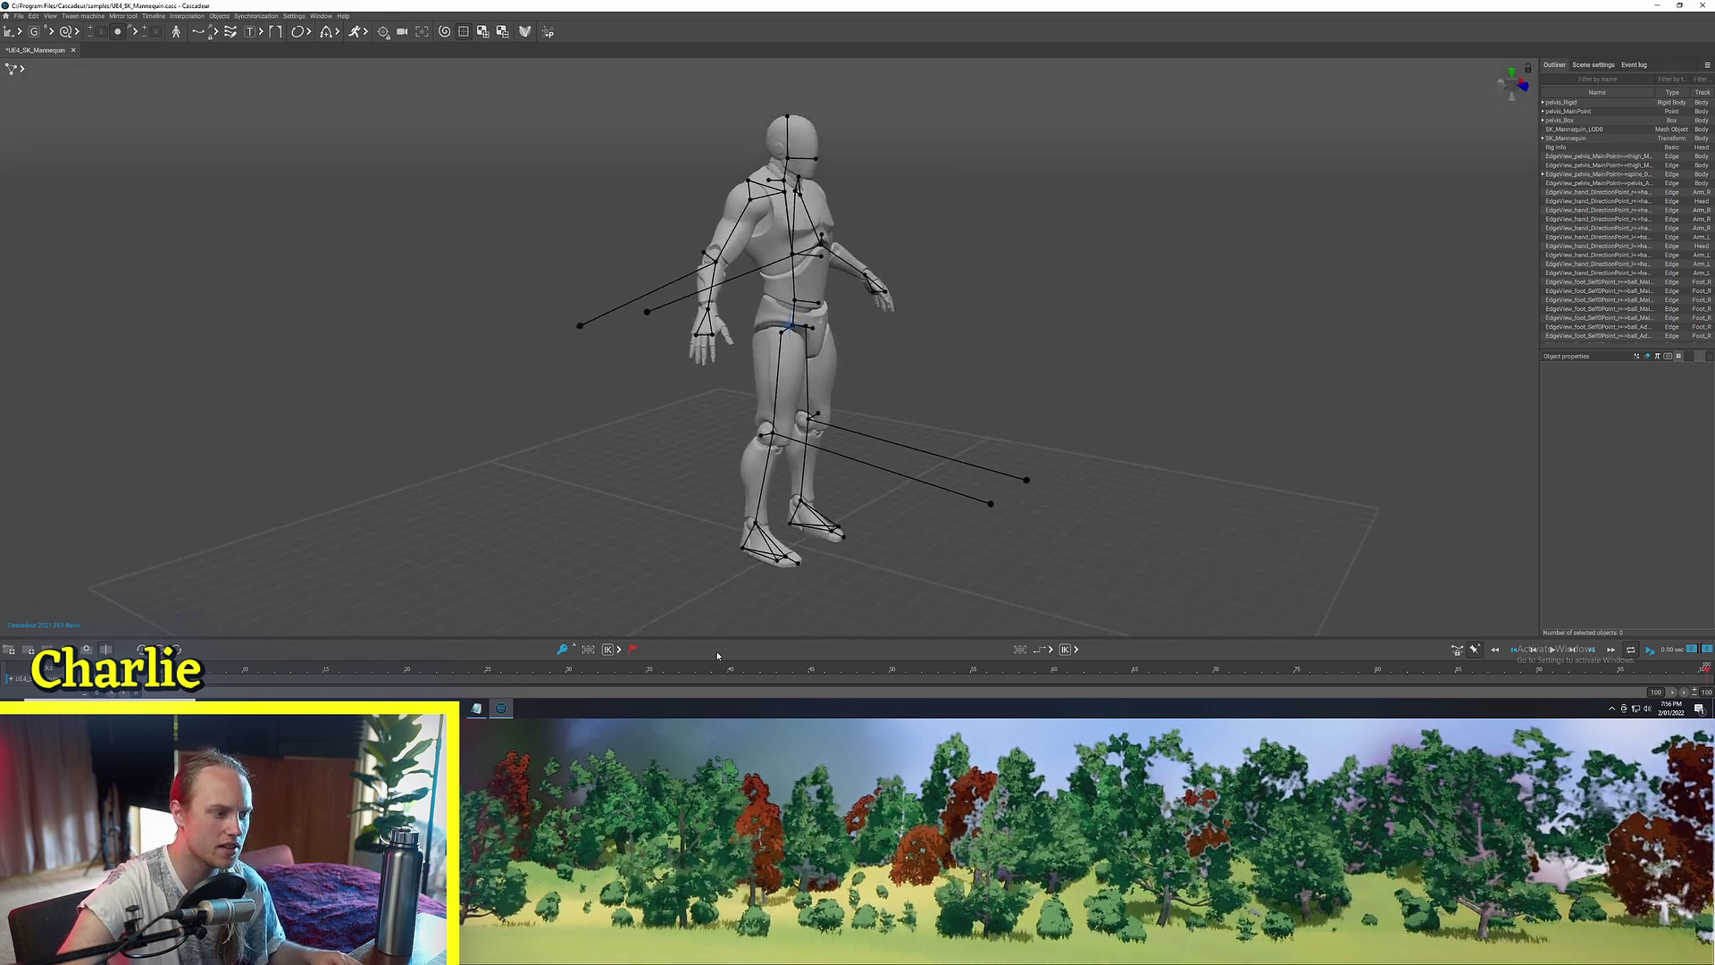
# Enlarge the timeline area and switch the mannequin rig to AutoPosing control points
pyautogui.moveTo(708, 638); pyautogui.dragTo(709, 547)
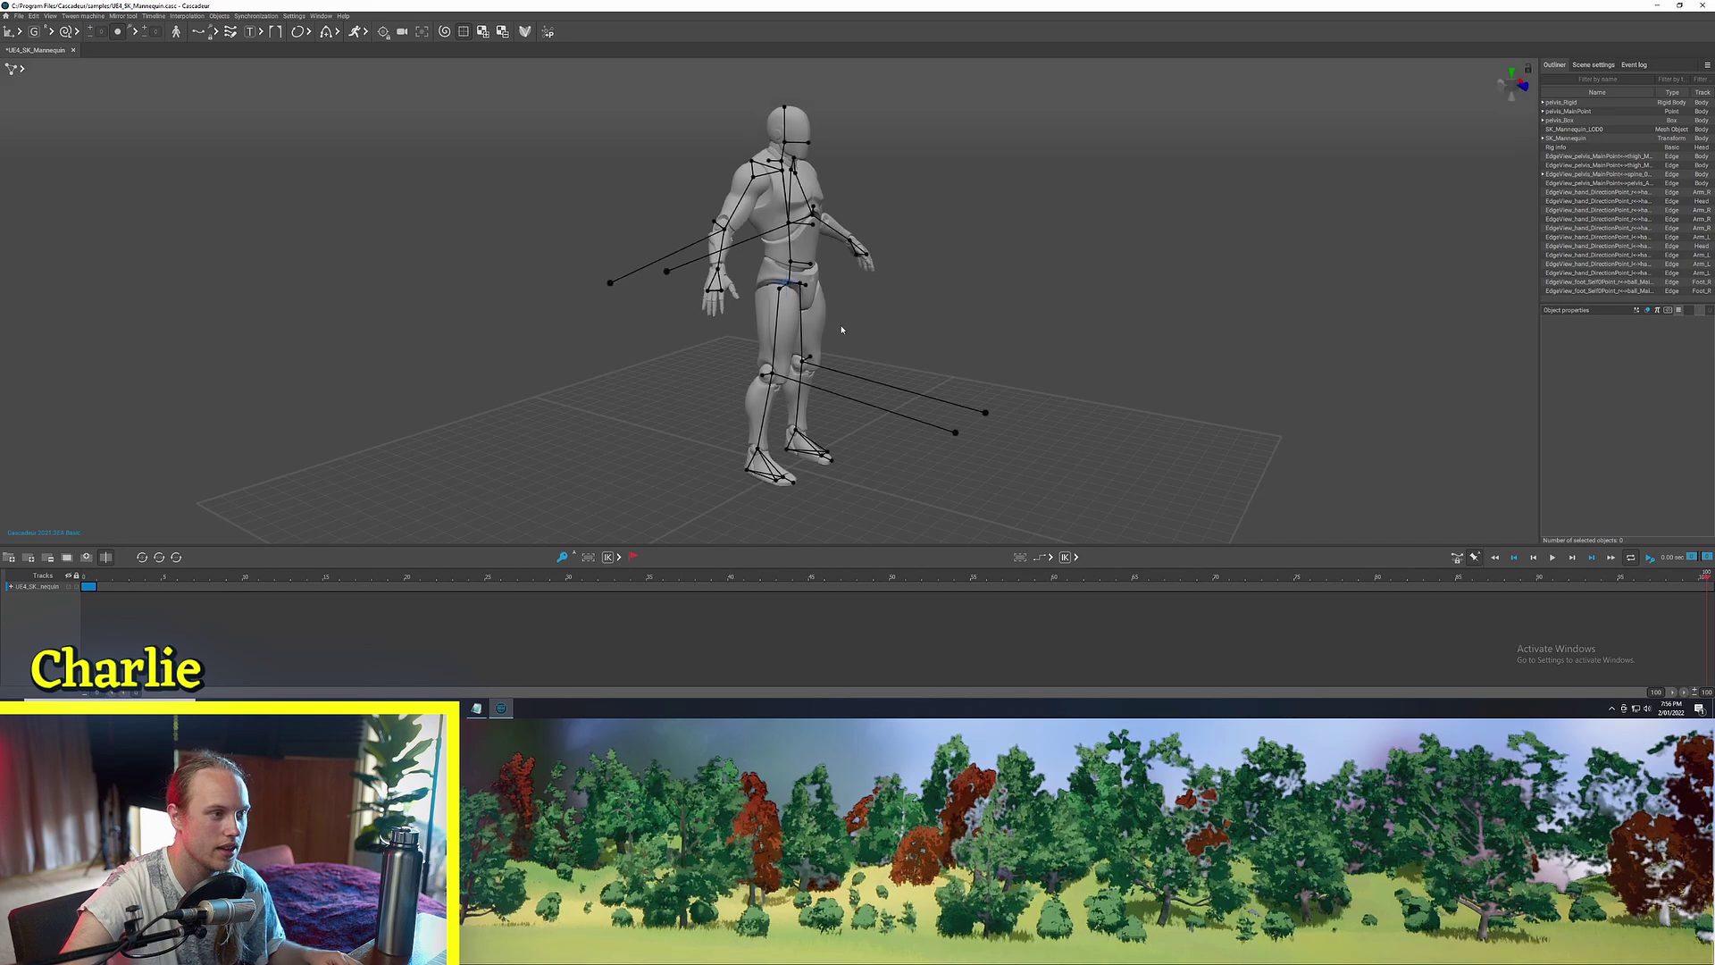
pyautogui.moveTo(789, 362); pyautogui.dragTo(677, 311, button='right')
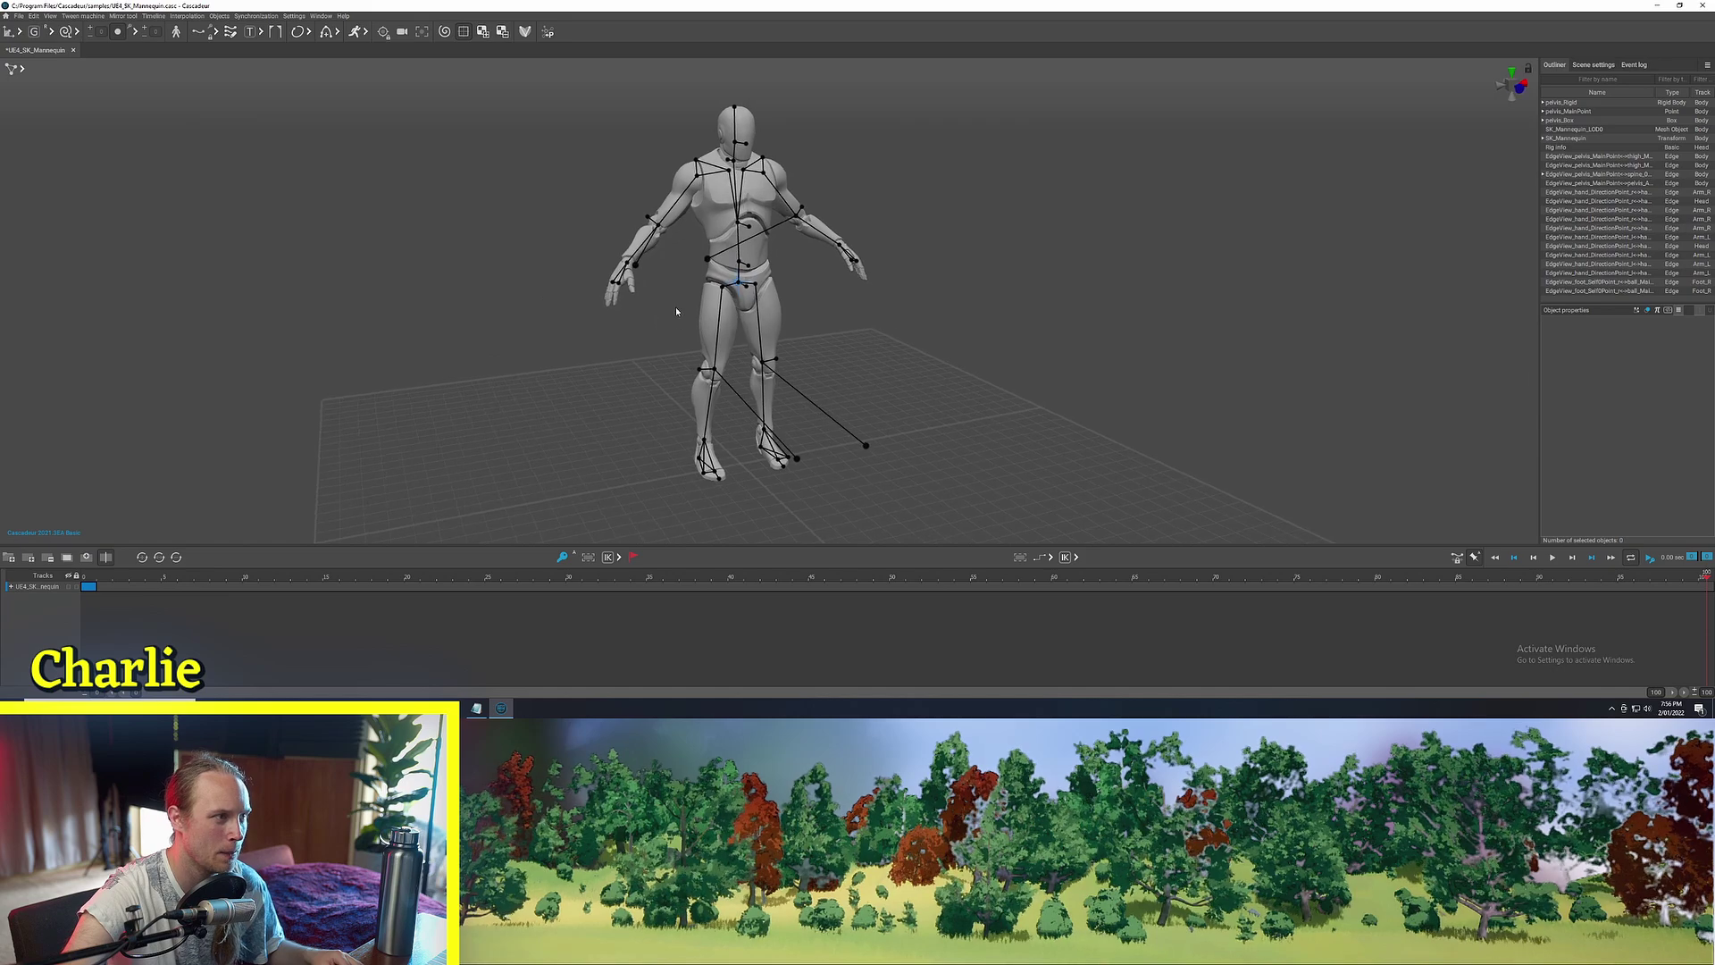
pyautogui.click(549, 33)
pyautogui.moveTo(700, 229); pyautogui.dragTo(600, 208, button='right')
pyautogui.scroll(2, 599, 214)
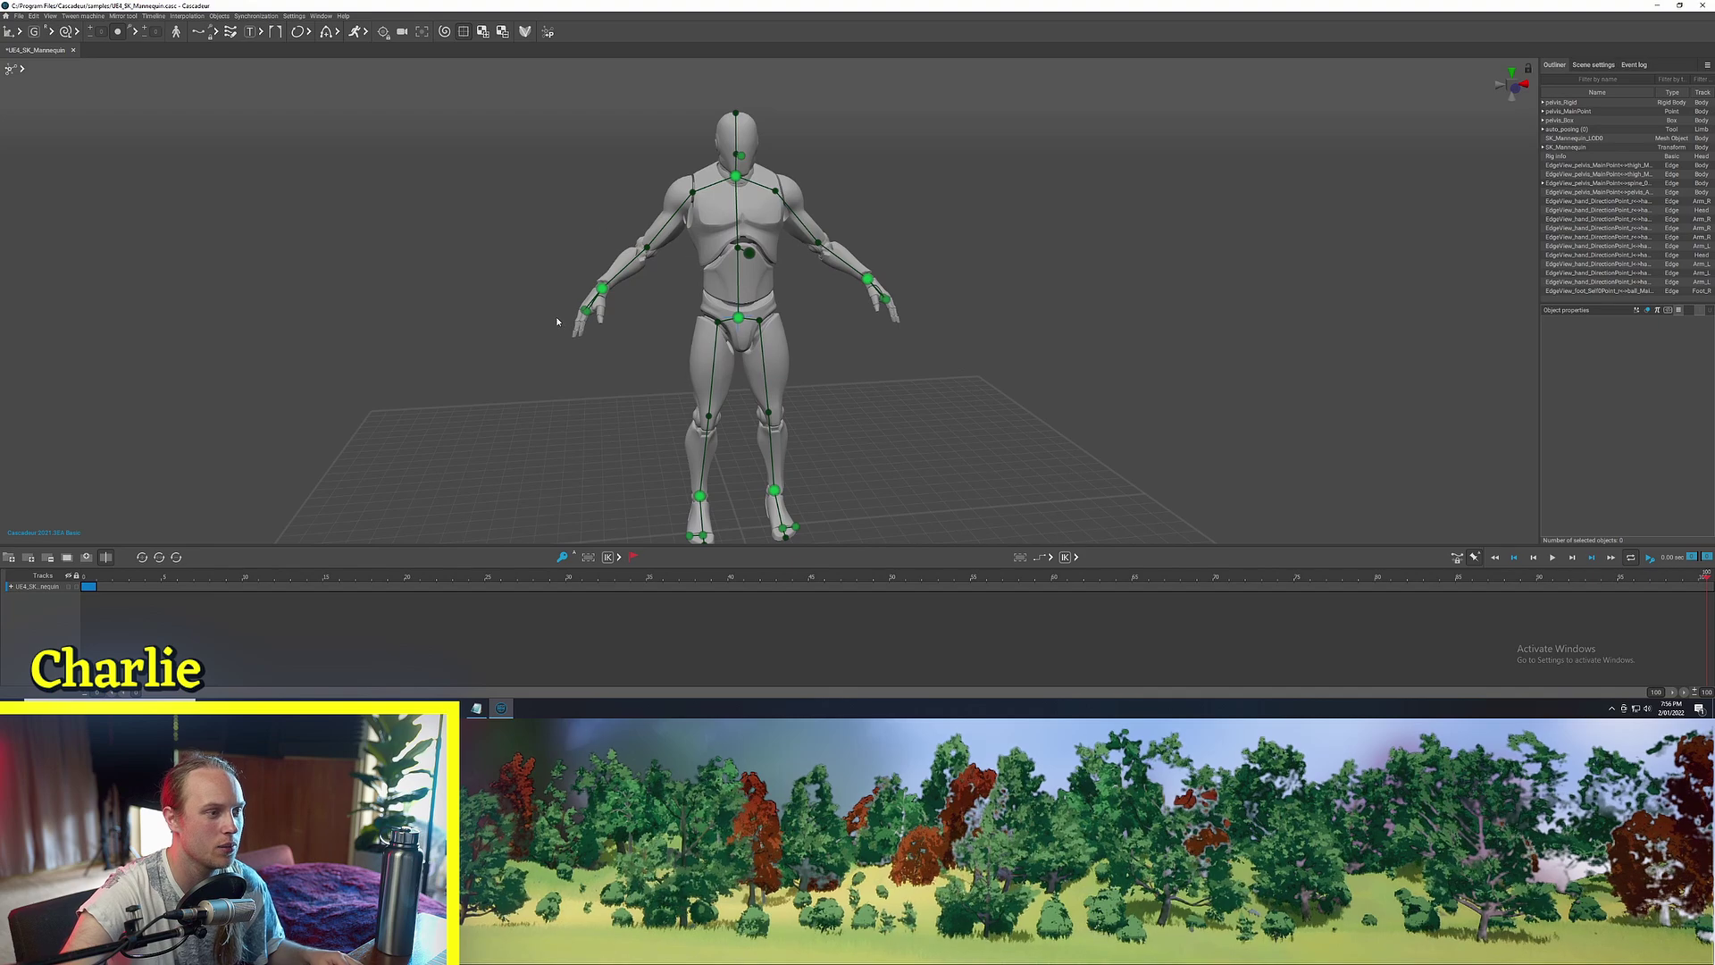
# Turn on automatic keyframing for pose changes
pyautogui.moveTo(514, 358); pyautogui.dragTo(521, 300, button='middle')
pyautogui.moveTo(521, 322); pyautogui.dragTo(709, 387, button='right')
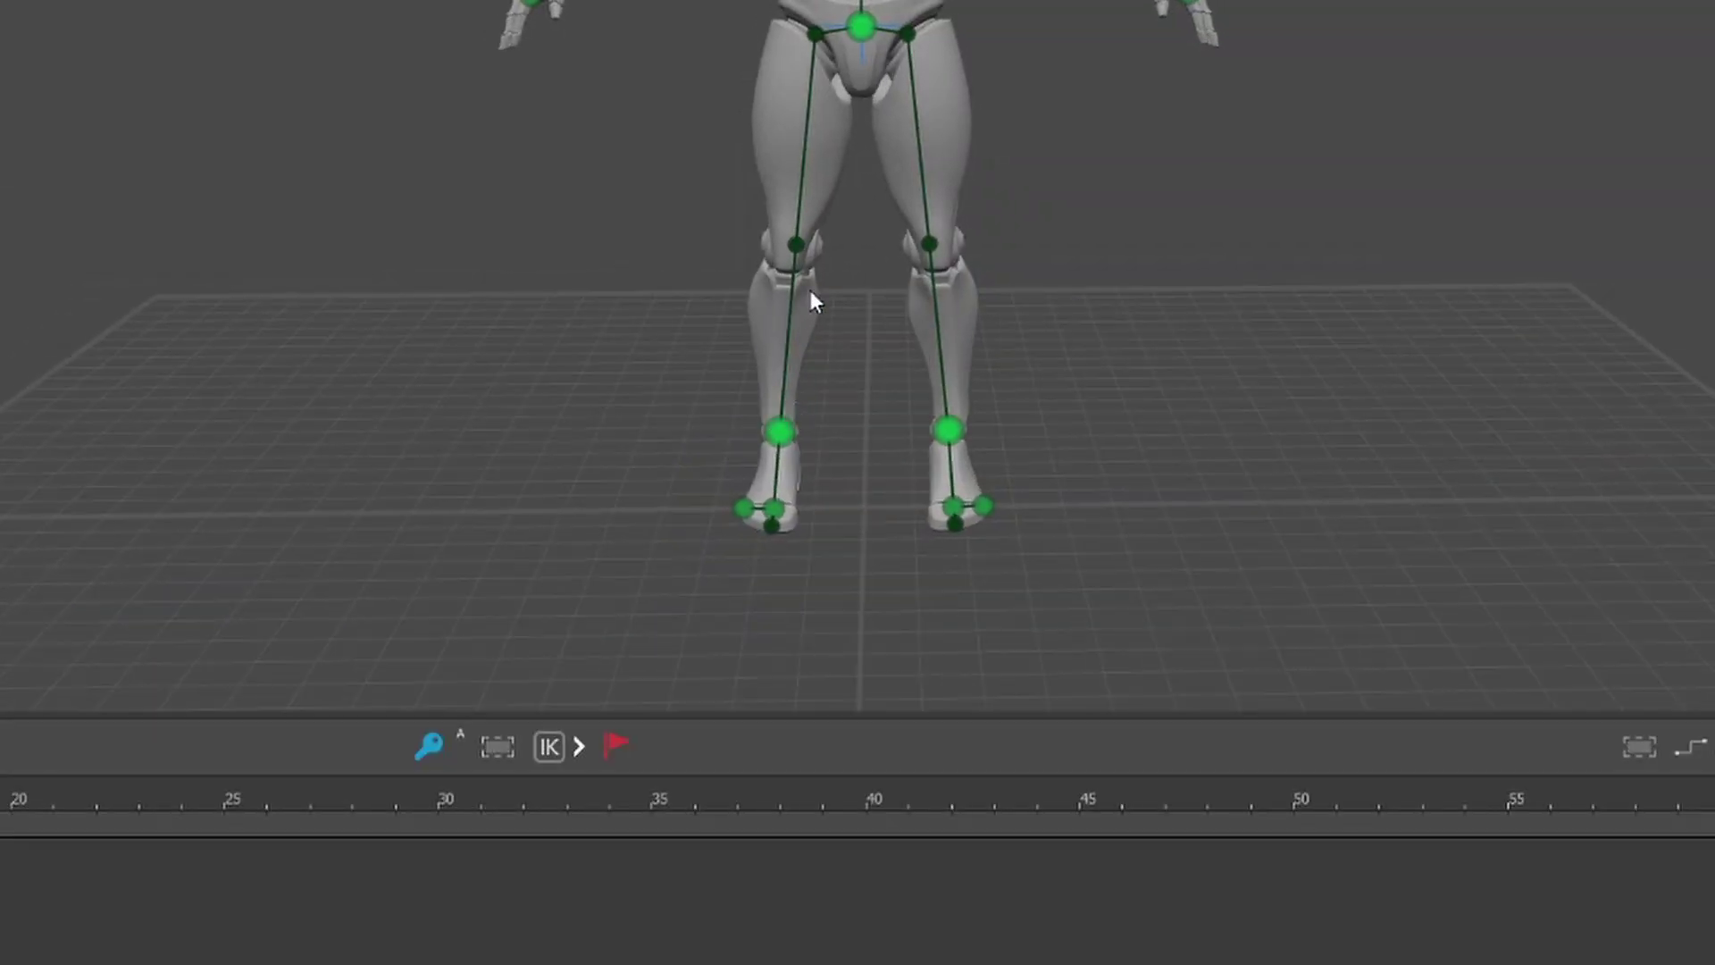
pyautogui.moveTo(813, 294); pyautogui.dragTo(797, 382, button='right')
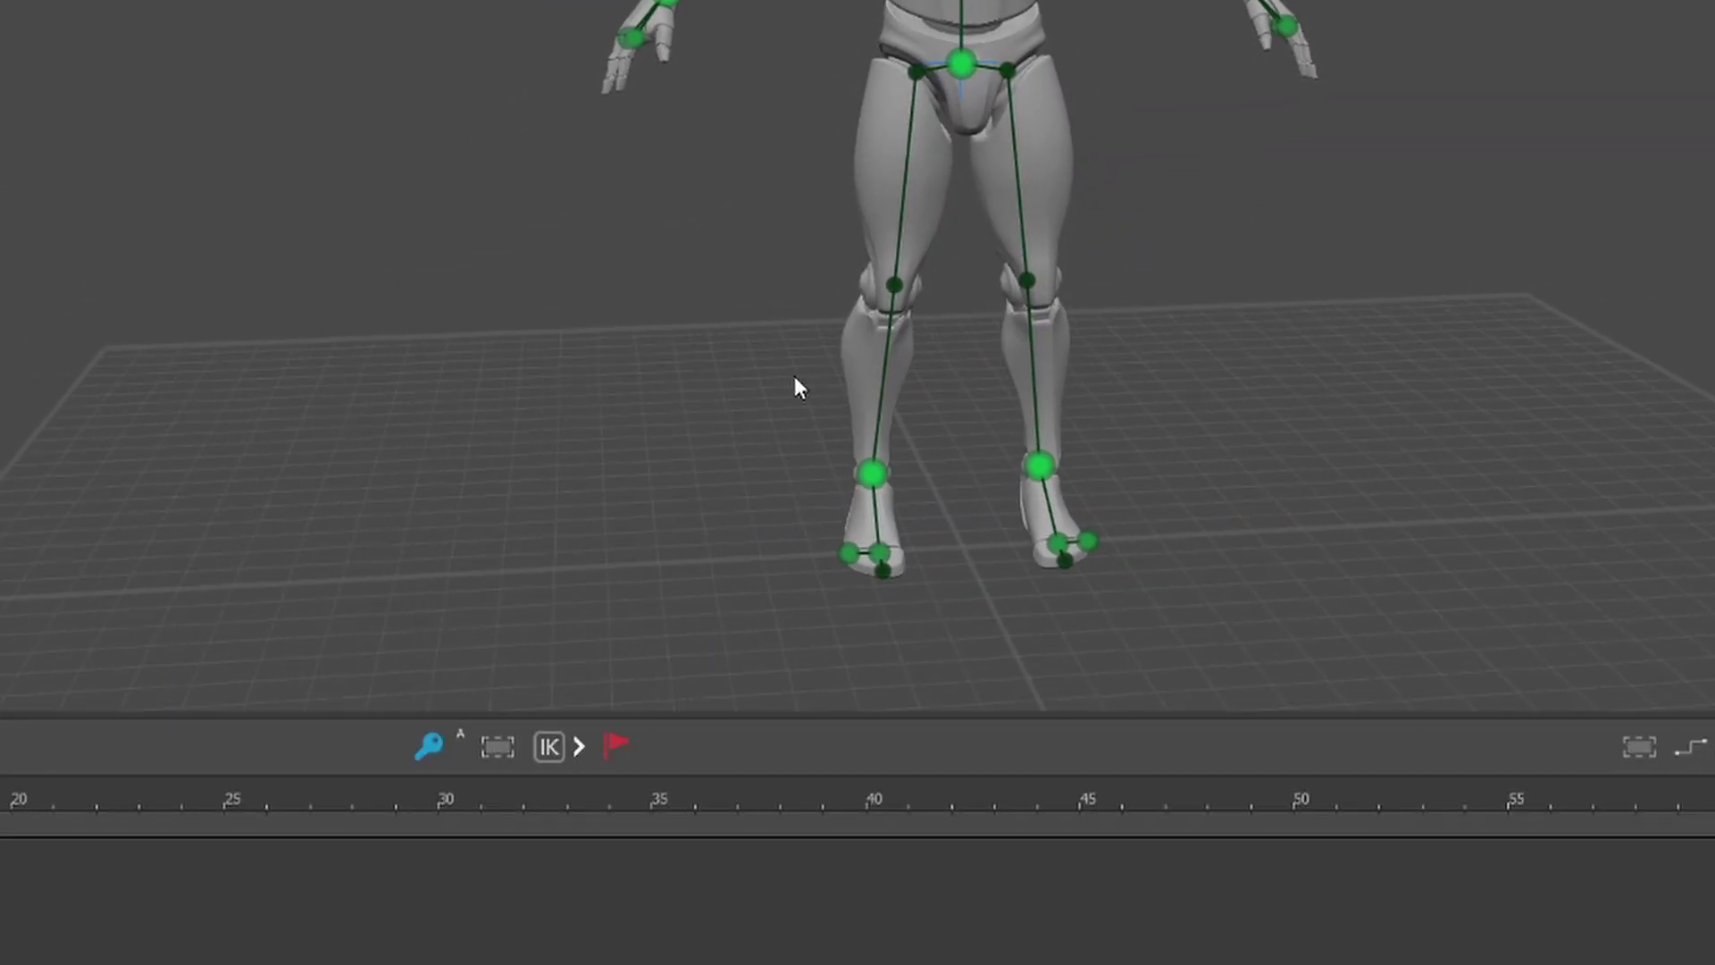
pyautogui.click(460, 734)
pyautogui.scroll(2, 1095, 255)
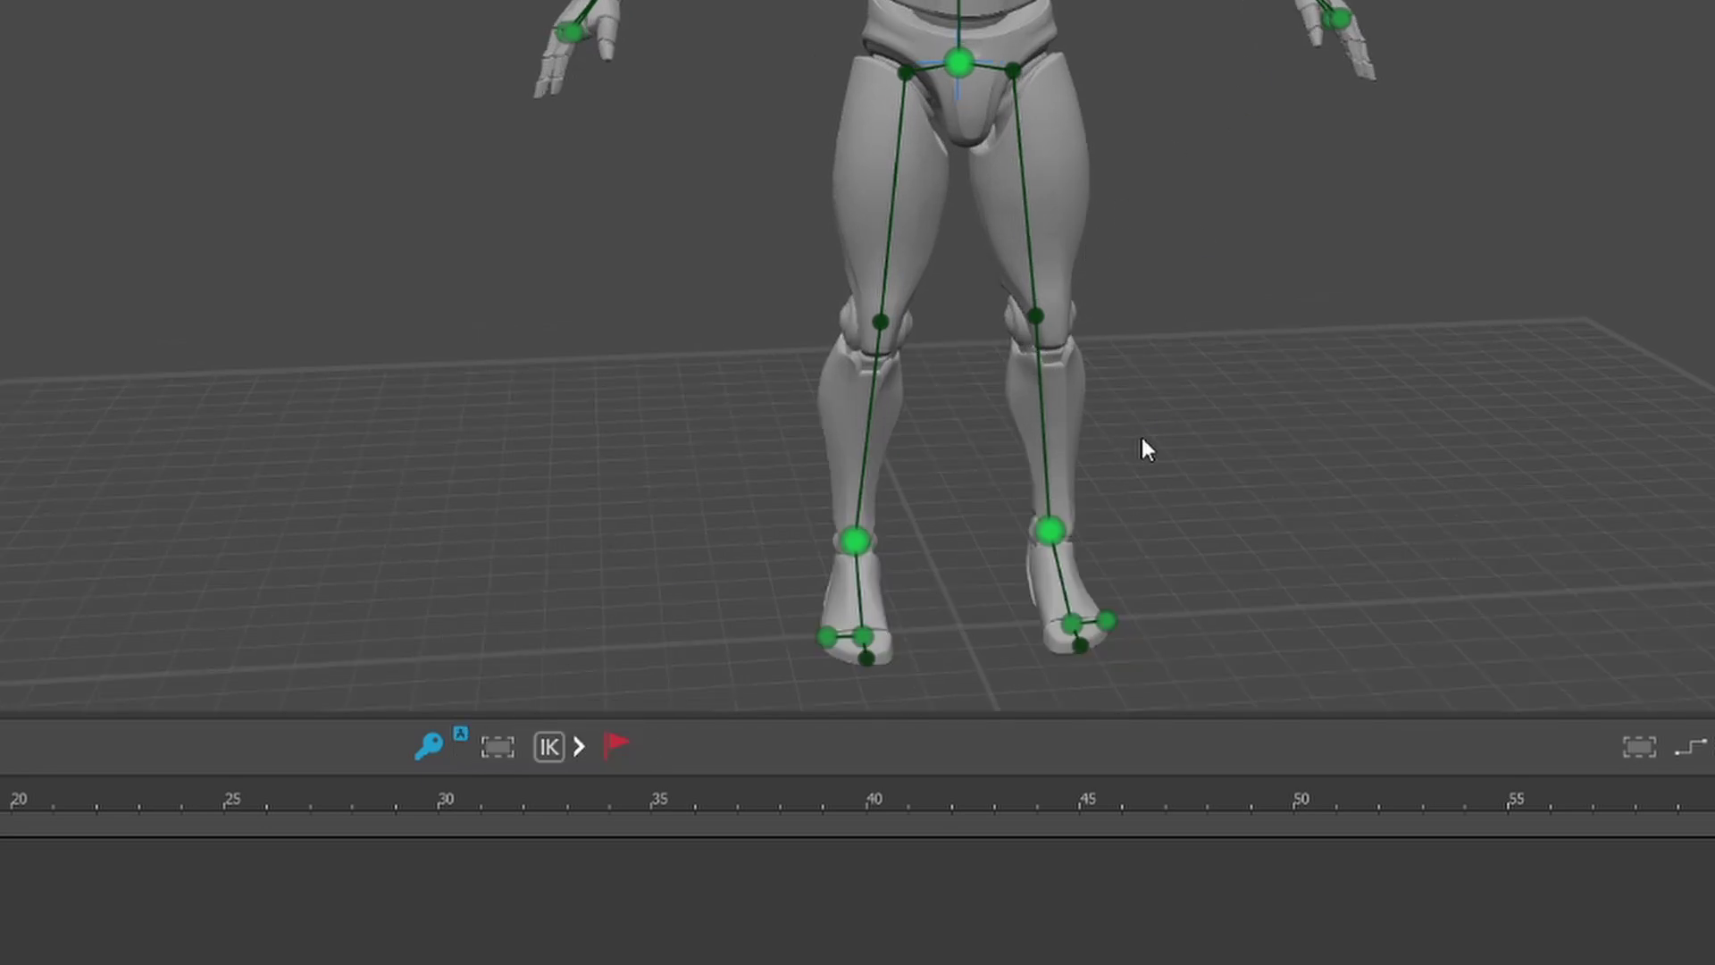
# Lock the neck and both shoulder points of the AutoPosing rig, then clear the selection
pyautogui.scroll(-3, 1143, 439)
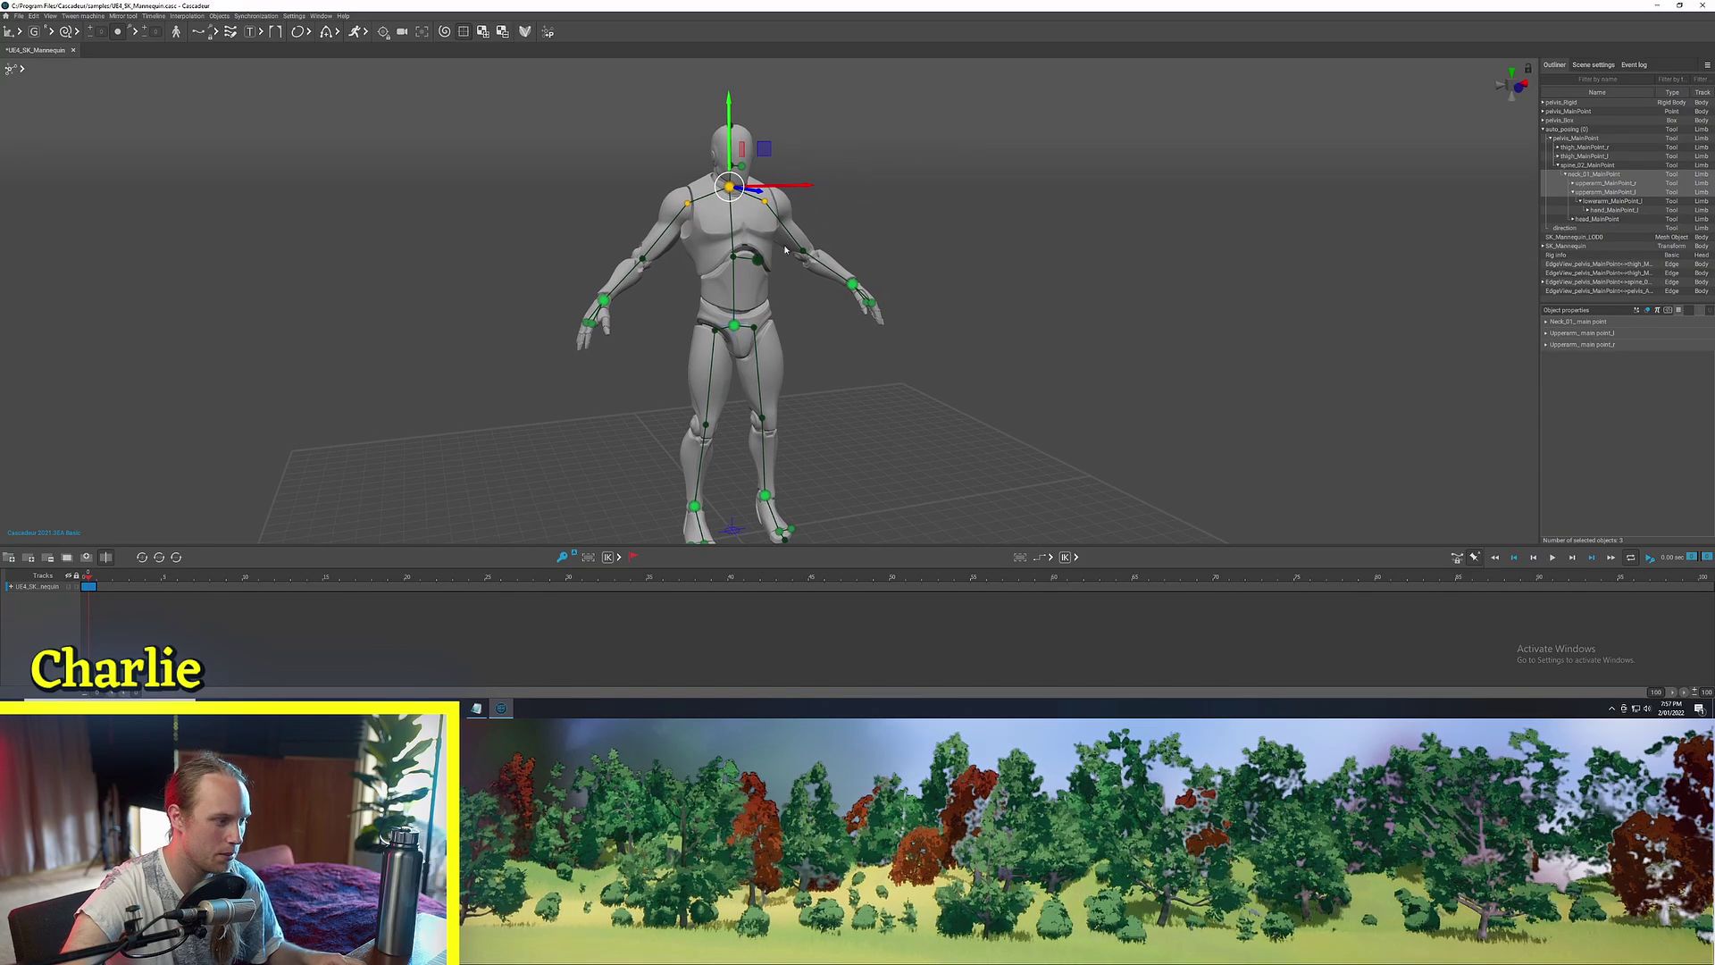
pyautogui.press('r')
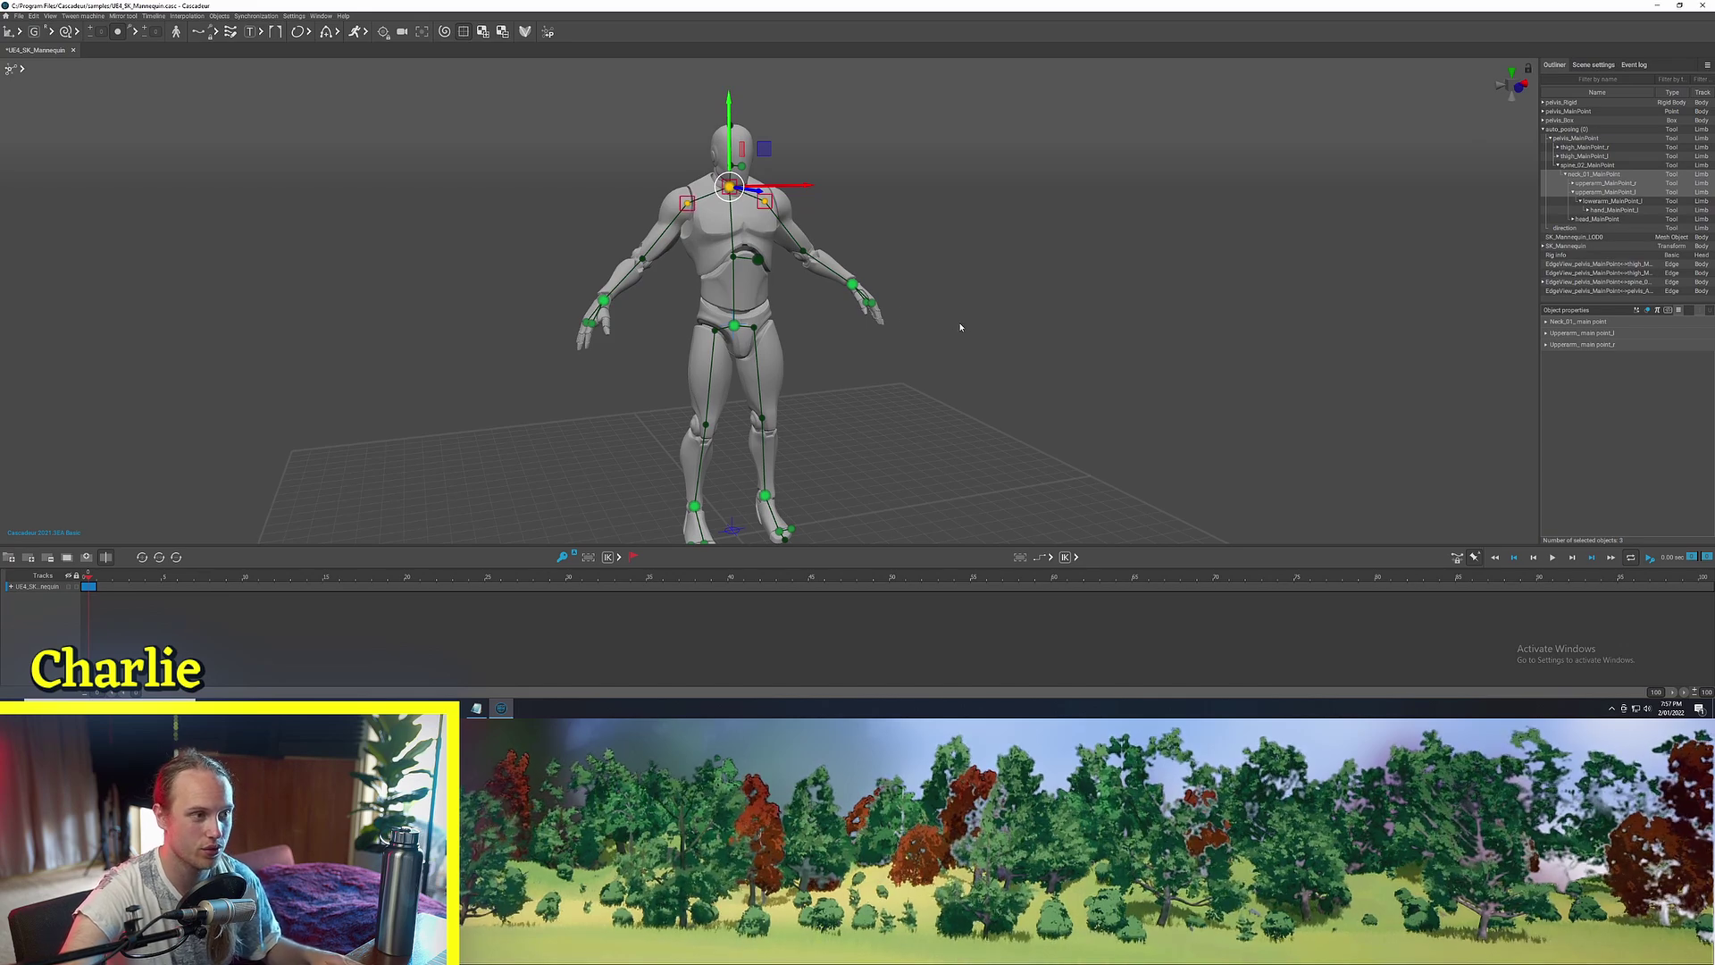
pyautogui.click(961, 323)
# Lower the mannequin's left and right hand points so both arms hang beside the hips
pyautogui.keyDown('alt'); pyautogui.moveTo(960, 323); pyautogui.dragTo(876, 323); pyautogui.keyUp('alt')
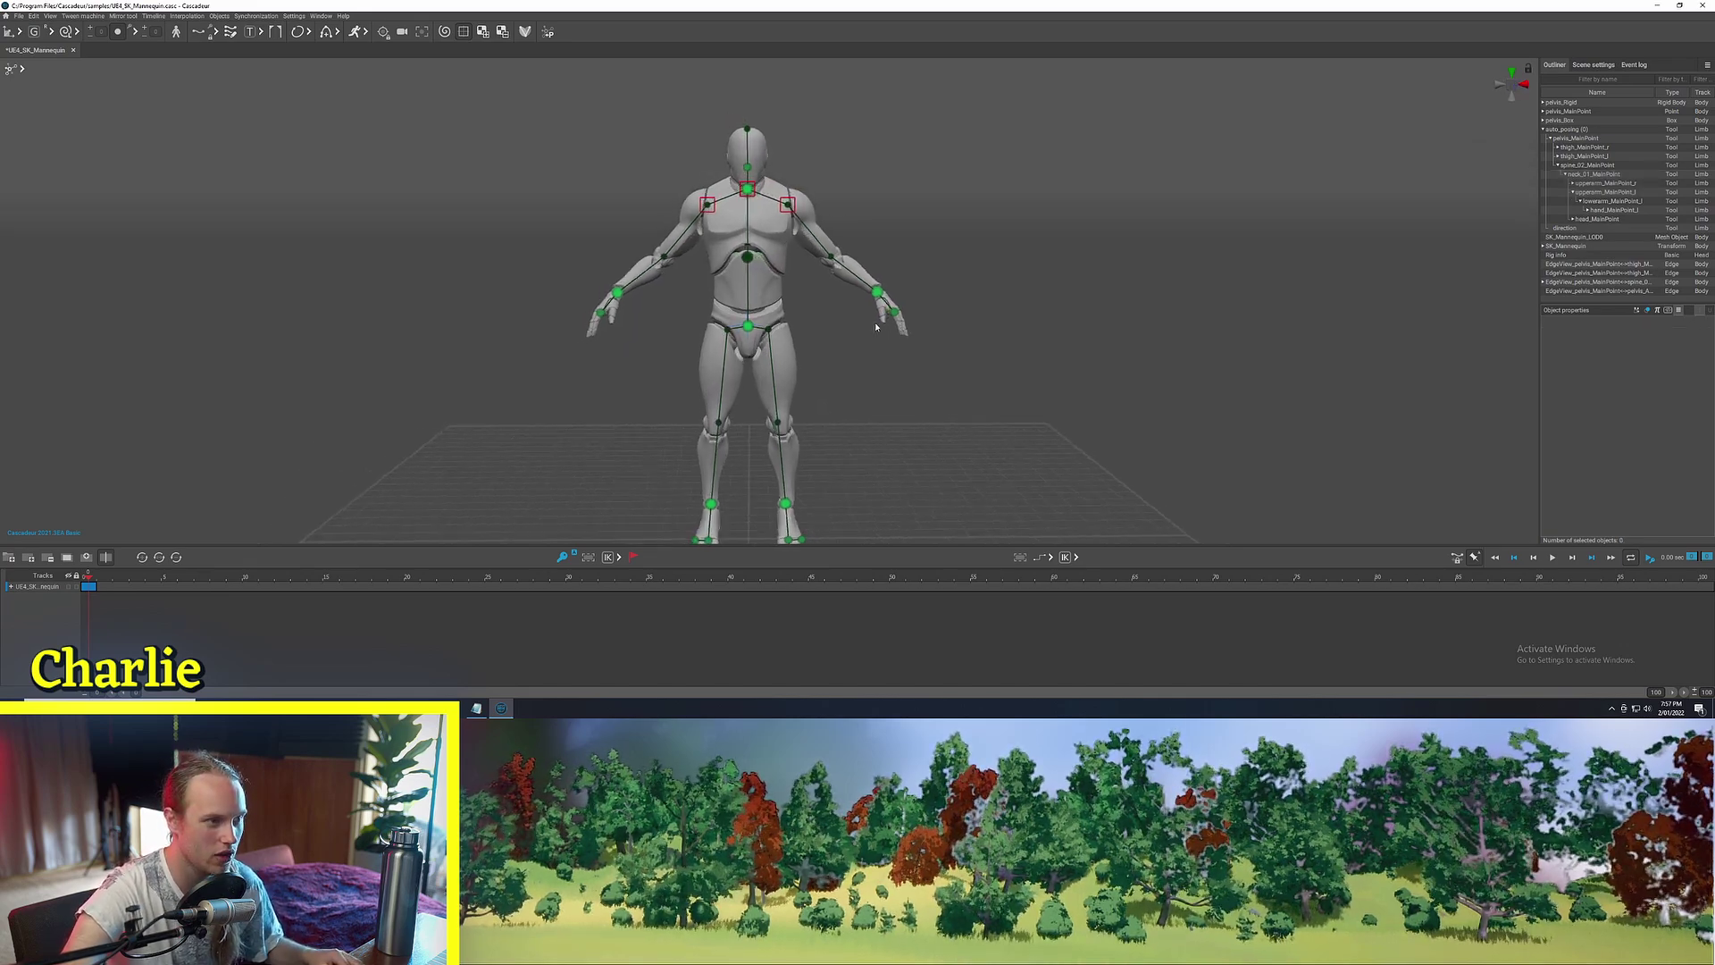
pyautogui.moveTo(861, 340); pyautogui.dragTo(789, 363, button='right')
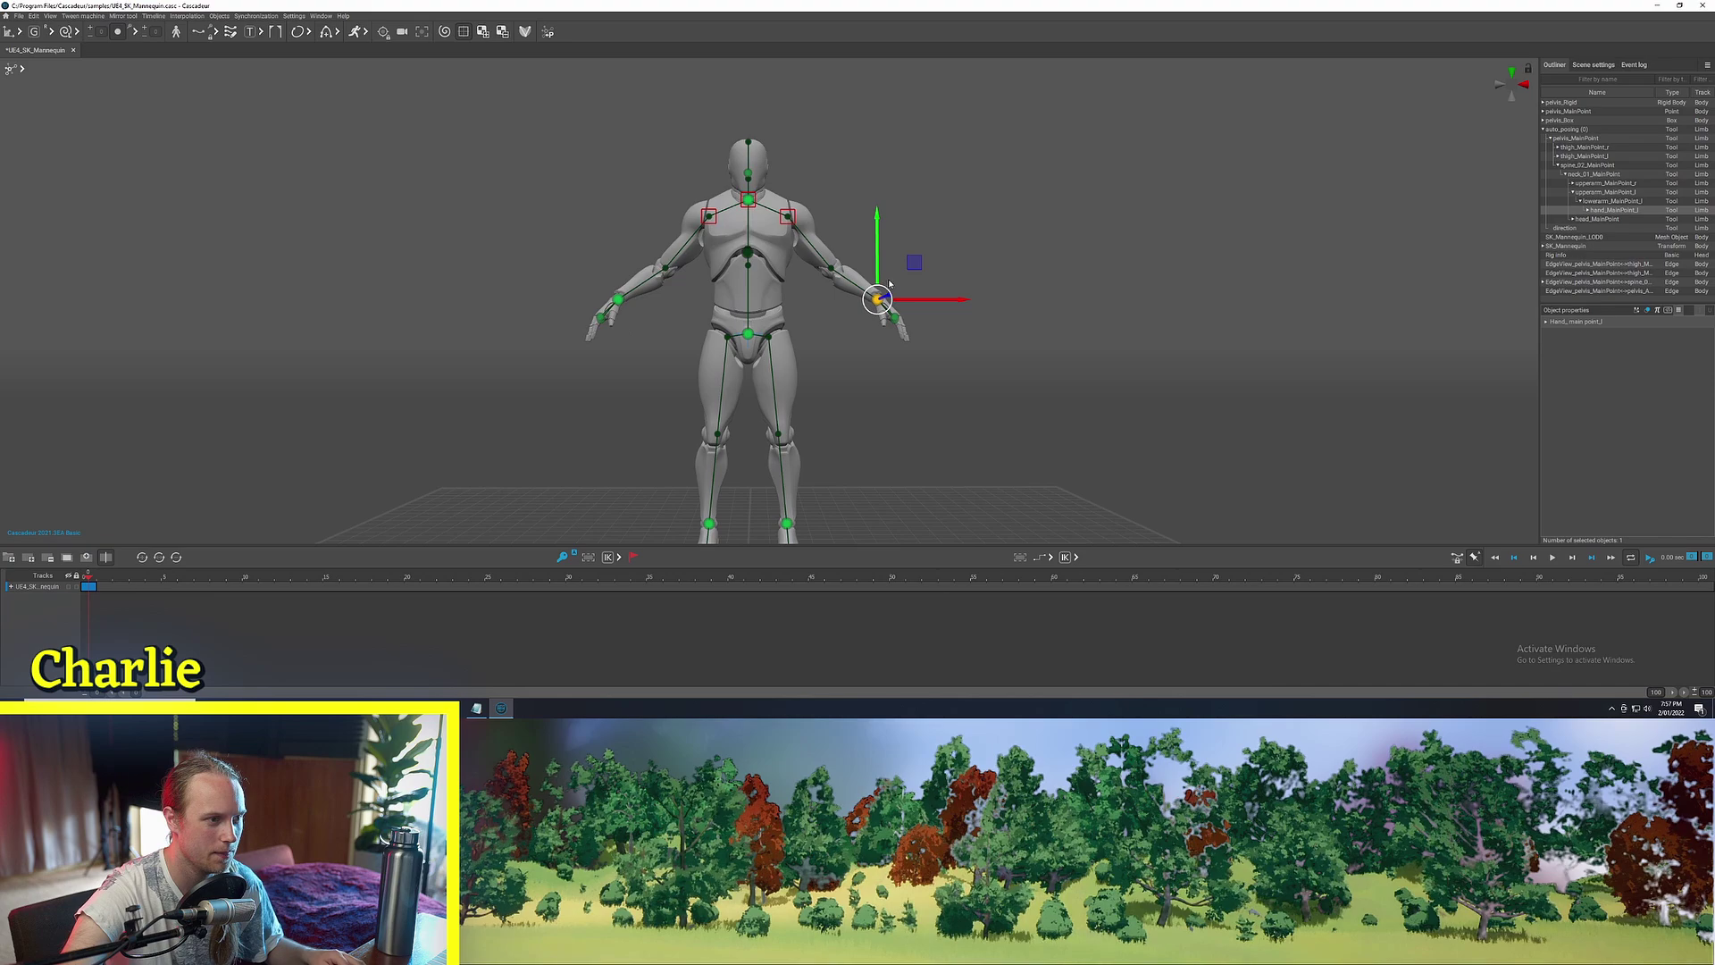
pyautogui.moveTo(897, 292); pyautogui.dragTo(862, 314)
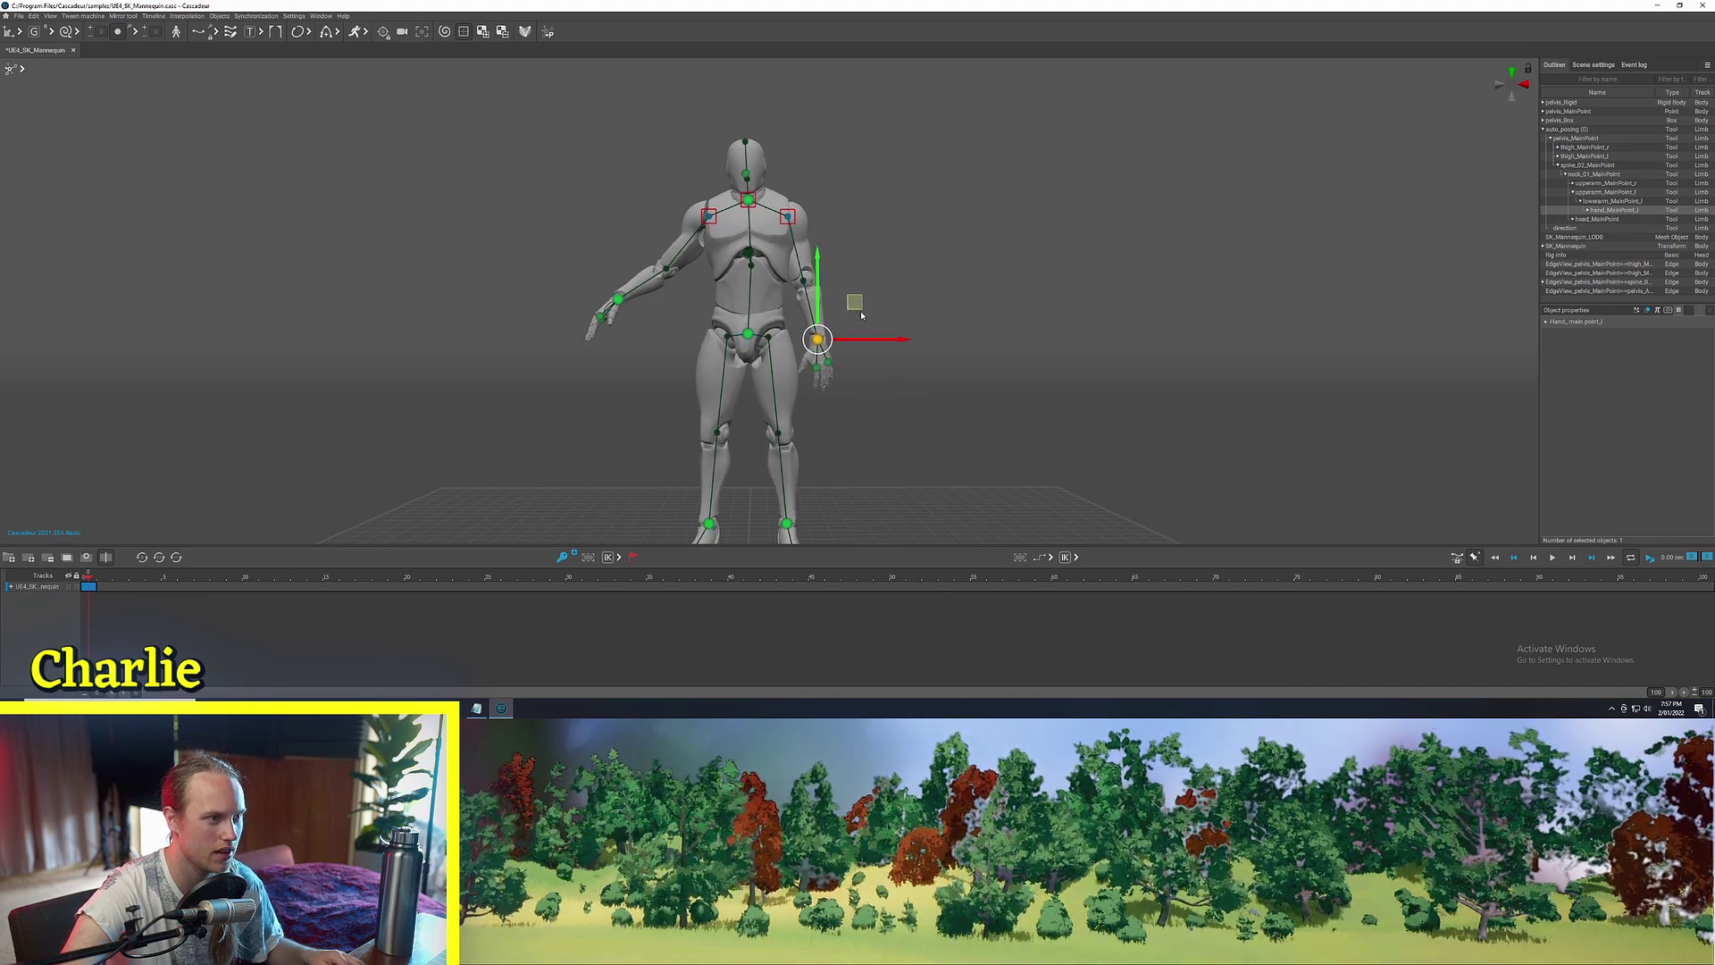
pyautogui.click(619, 299)
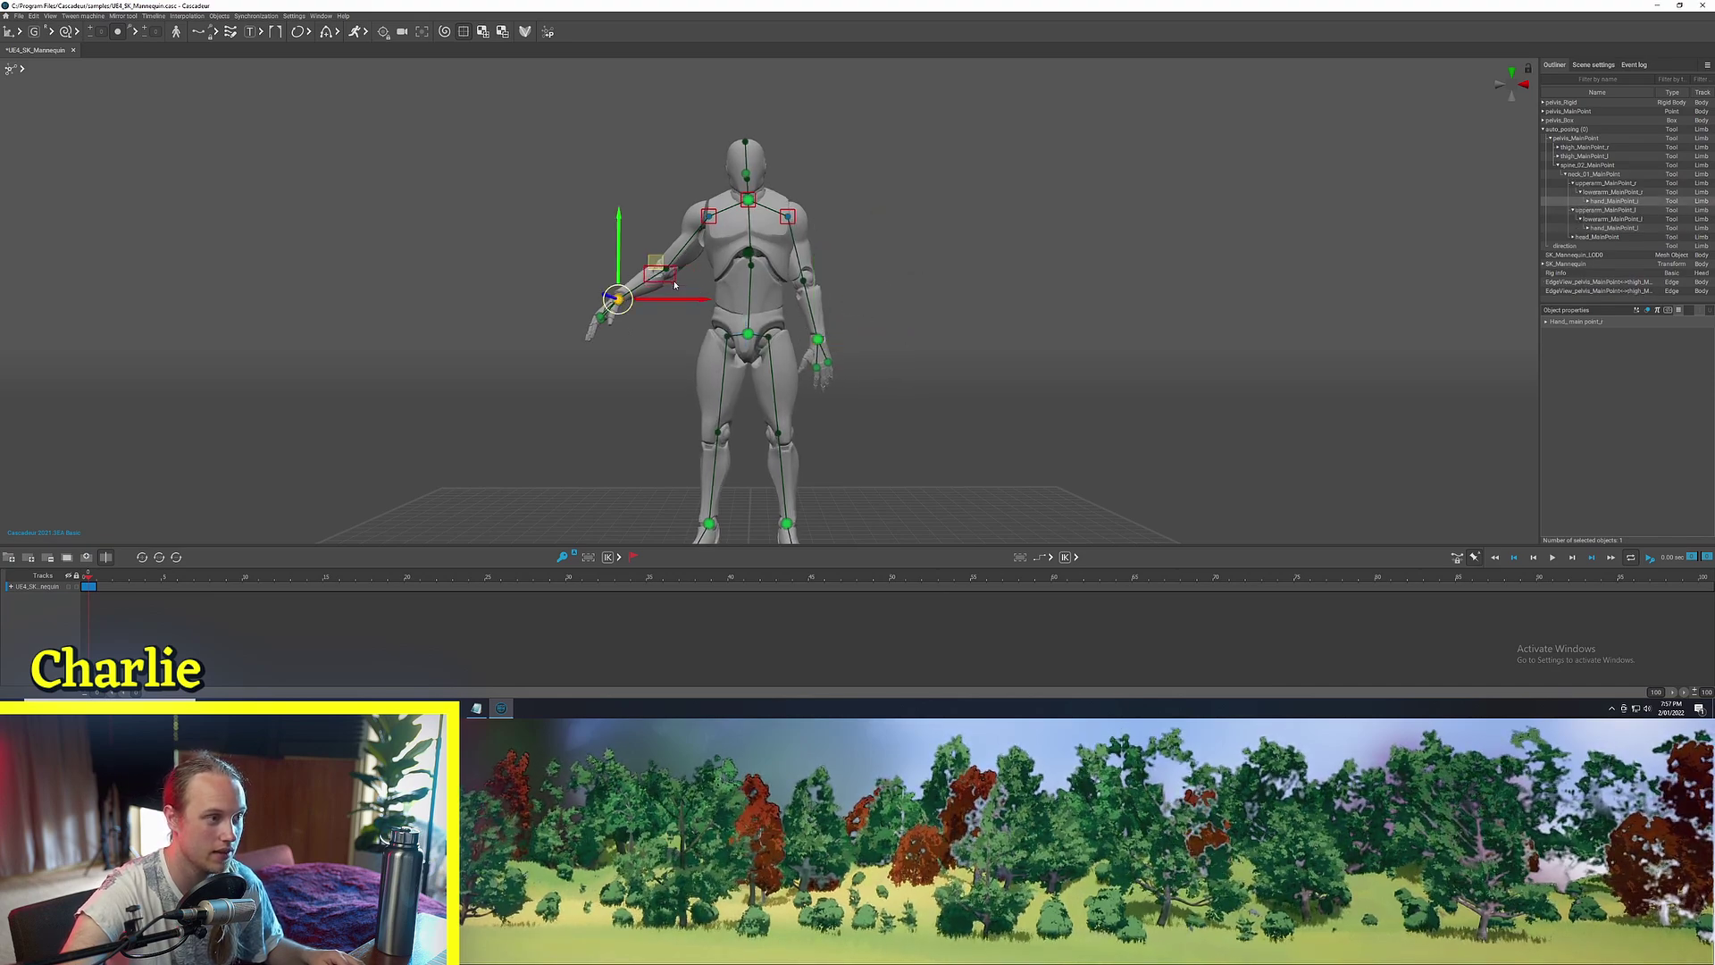
pyautogui.moveTo(657, 263); pyautogui.dragTo(724, 305)
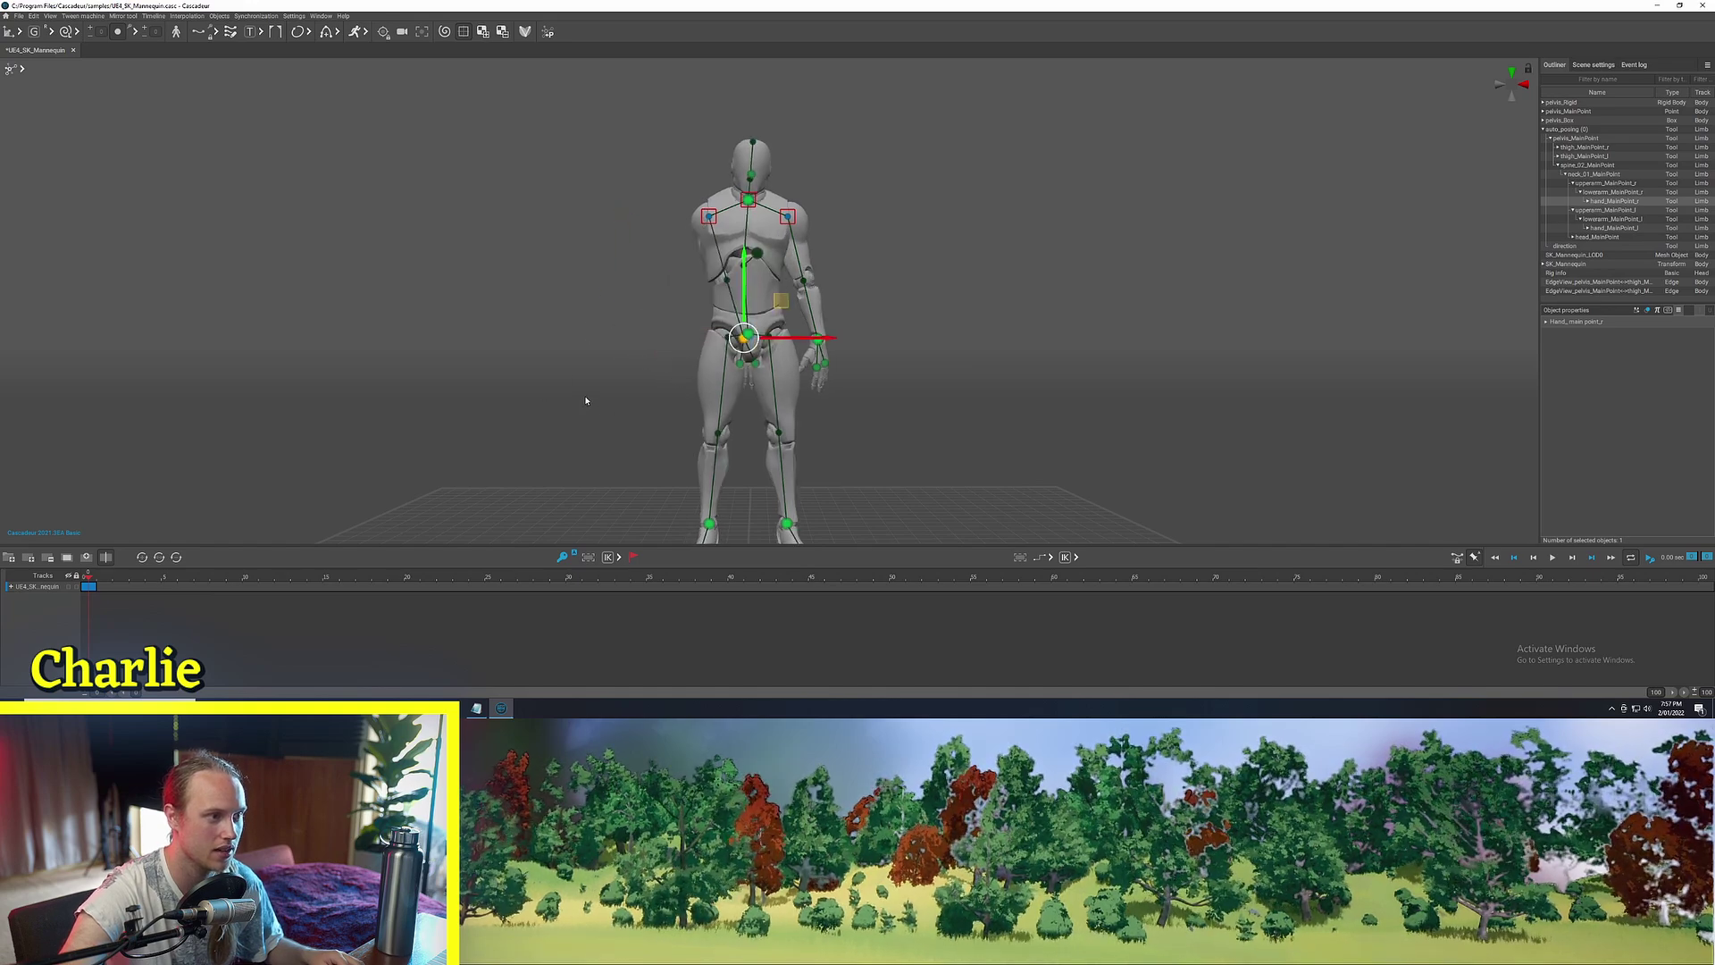
pyautogui.moveTo(564, 373); pyautogui.dragTo(836, 396, button='right')
pyautogui.click(836, 397)
# Add a keyframe at frame 10 on the mannequin's track
pyautogui.keyDown('alt'); pyautogui.moveTo(820, 420); pyautogui.dragTo(876, 425); pyautogui.keyUp('alt')
pyautogui.scroll(-1, 874, 426)
pyautogui.moveTo(716, 423); pyautogui.dragTo(643, 398, button='right')
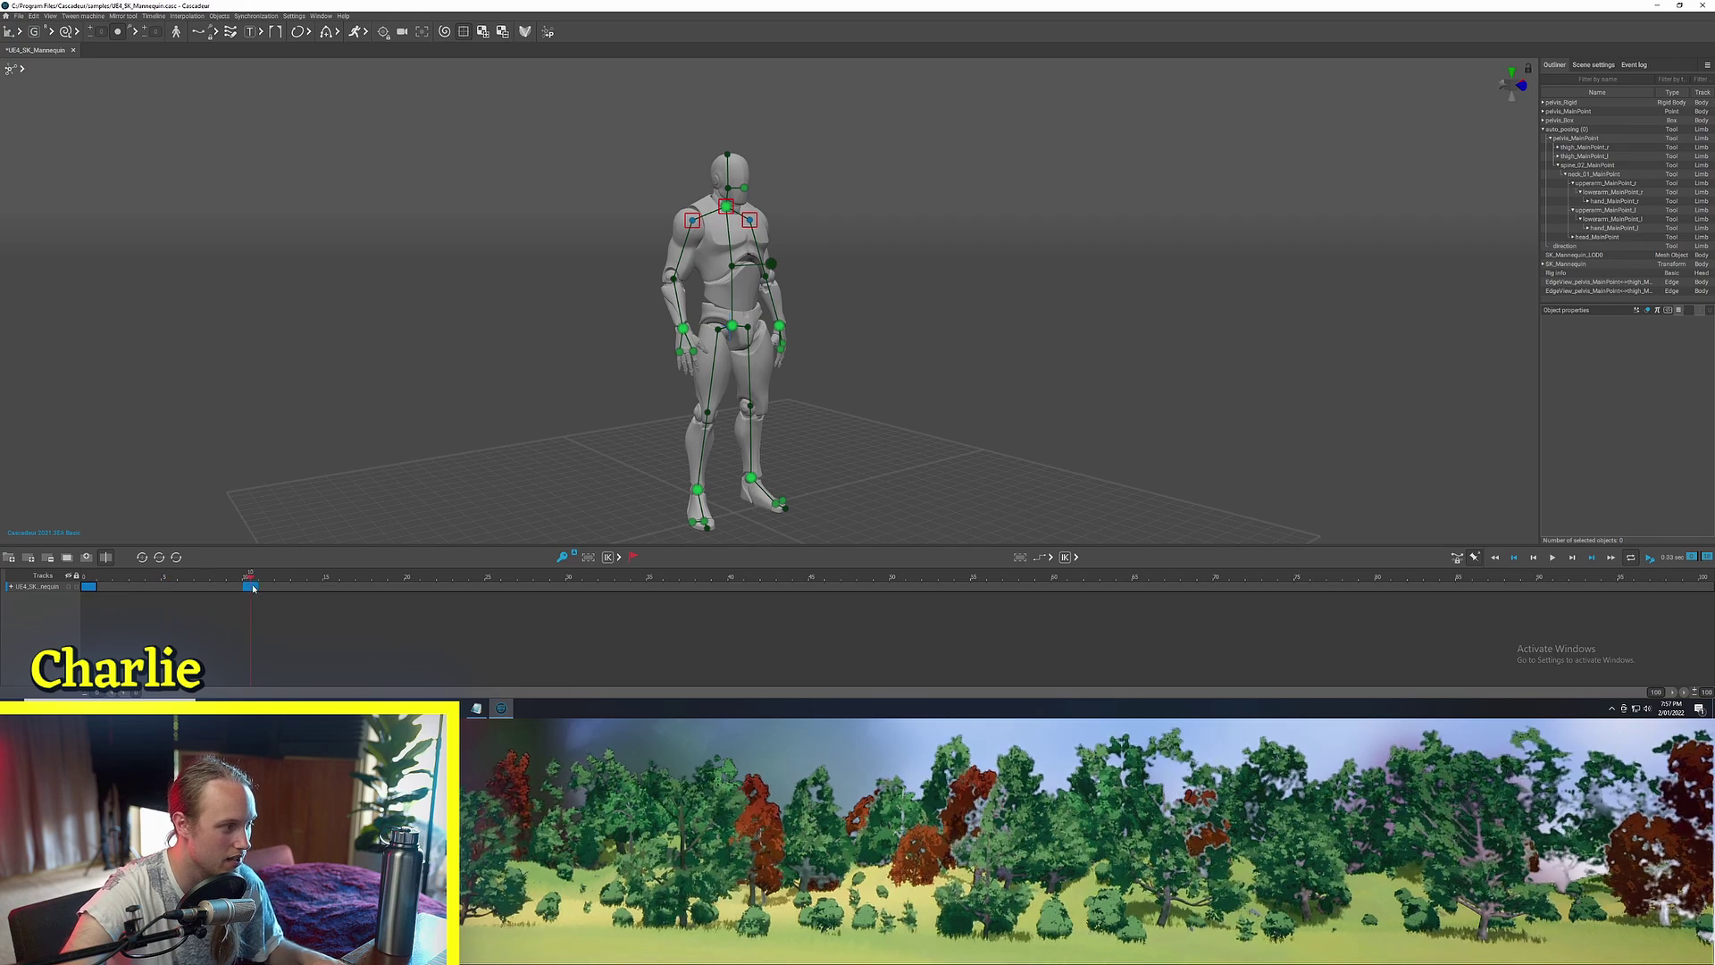
# Remove the locks from the neck and both shoulder points at frame 10
pyautogui.moveTo(1024, 434); pyautogui.dragTo(799, 226, button='right')
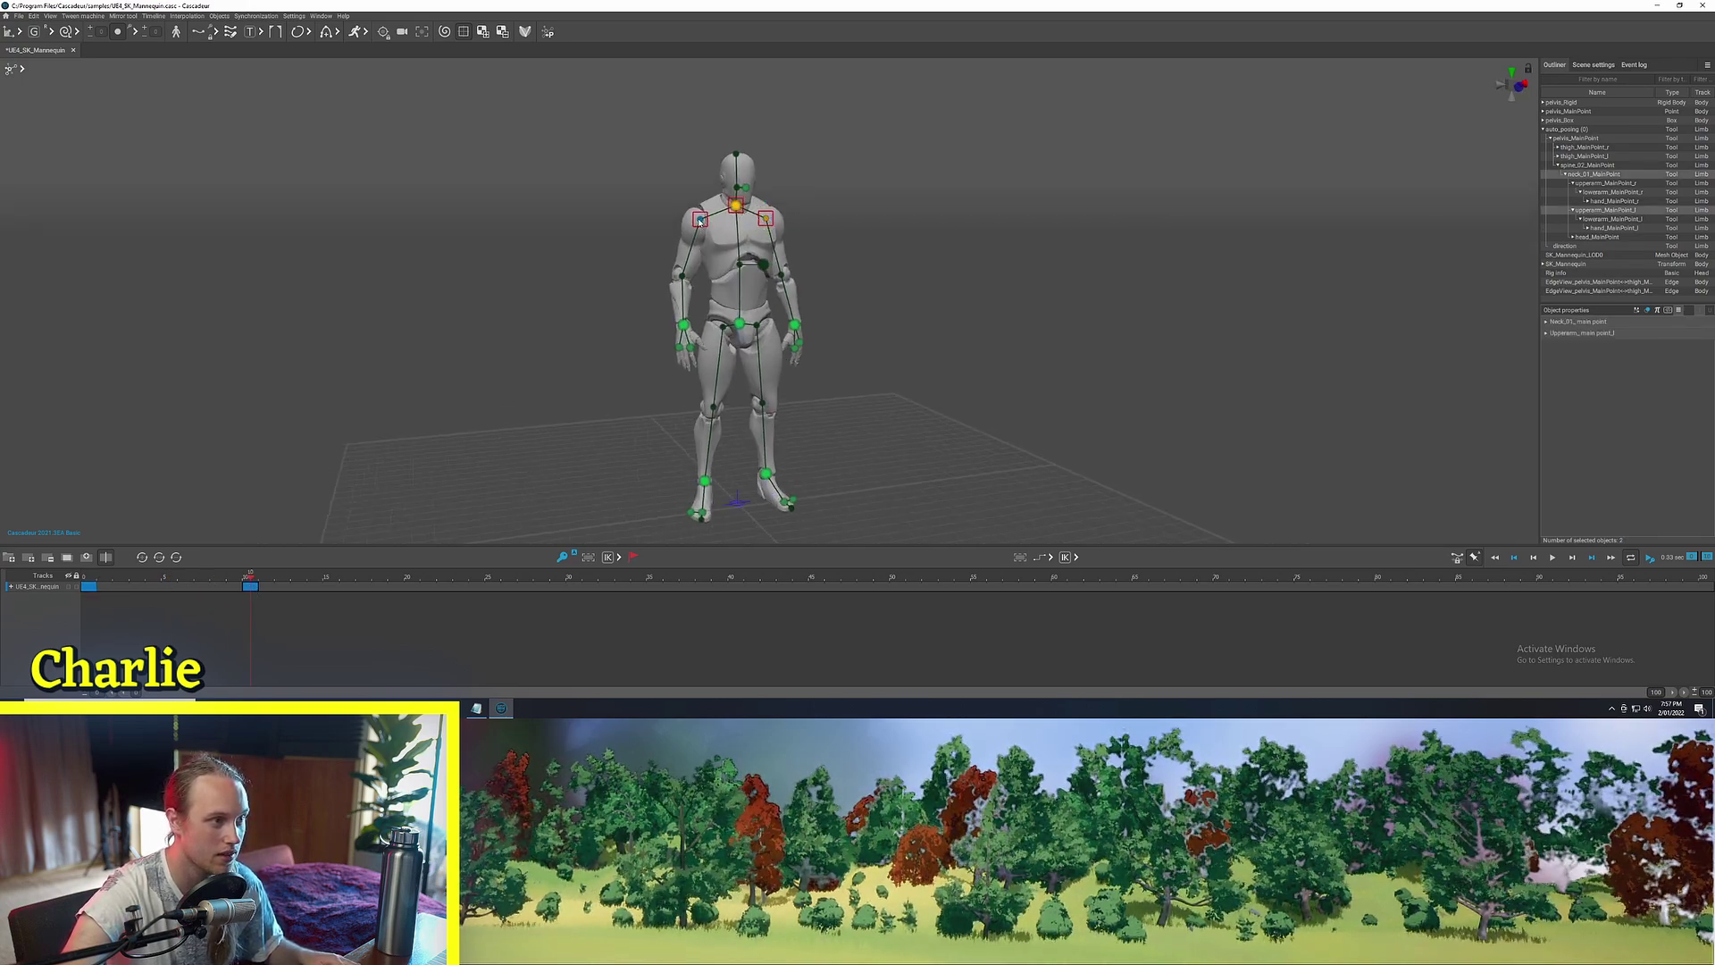
pyautogui.click(1021, 349)
pyautogui.keyDown('alt'); pyautogui.moveTo(854, 360); pyautogui.dragTo(894, 360, button='middle'); pyautogui.keyUp('alt')
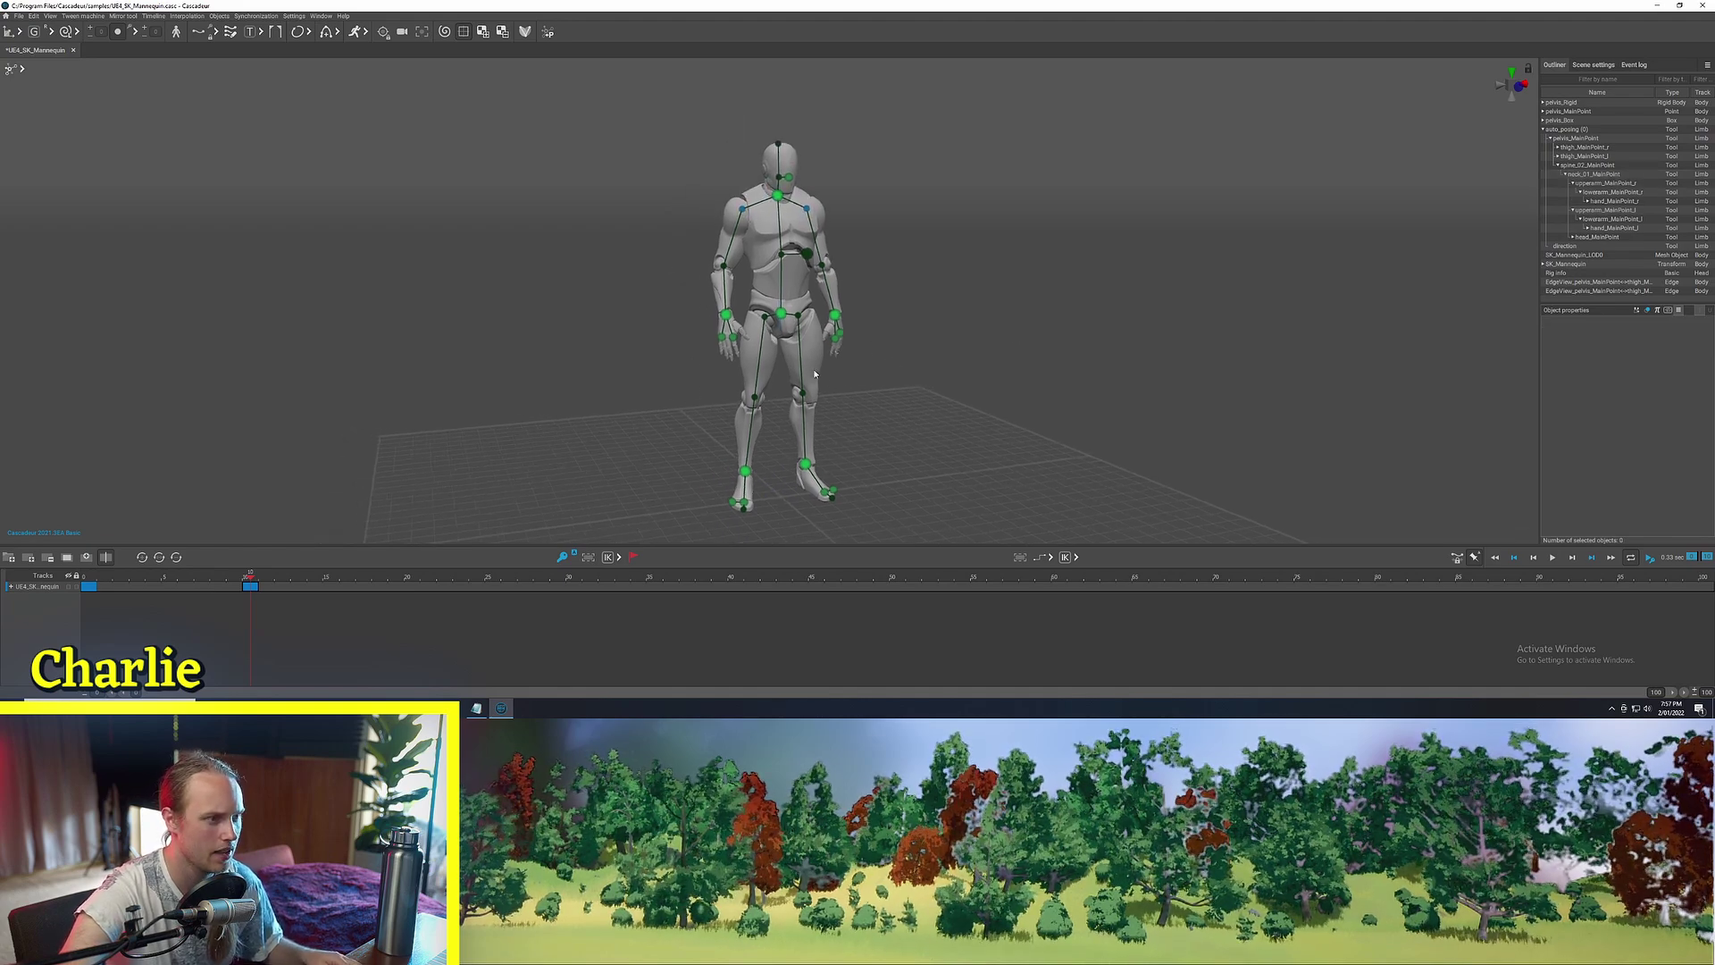
# Move the pelvis down and slightly back together with both hands to bring the mannequin into a crouch
pyautogui.keyDown('alt'); pyautogui.moveTo(894, 360); pyautogui.dragTo(816, 474); pyautogui.keyUp('alt')
pyautogui.moveTo(815, 473); pyautogui.dragTo(830, 381, button='right')
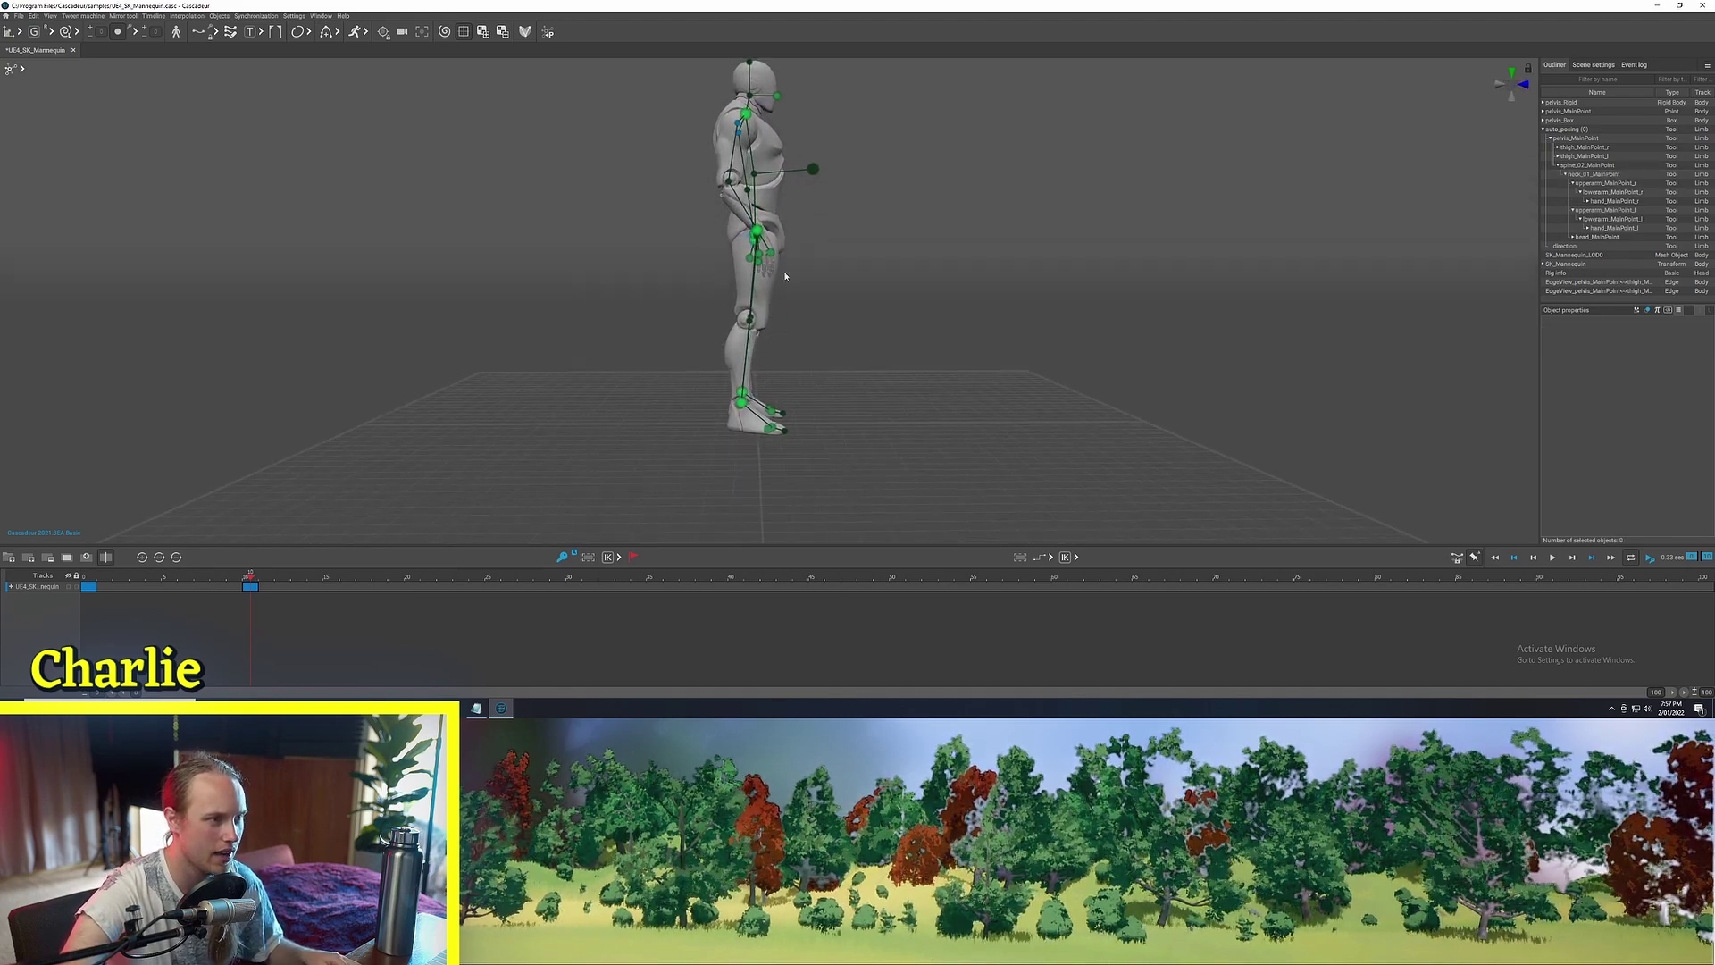
pyautogui.click(749, 240)
pyautogui.keyDown('alt'); pyautogui.moveTo(645, 268); pyautogui.dragTo(896, 306); pyautogui.keyUp('alt')
pyautogui.click(896, 307)
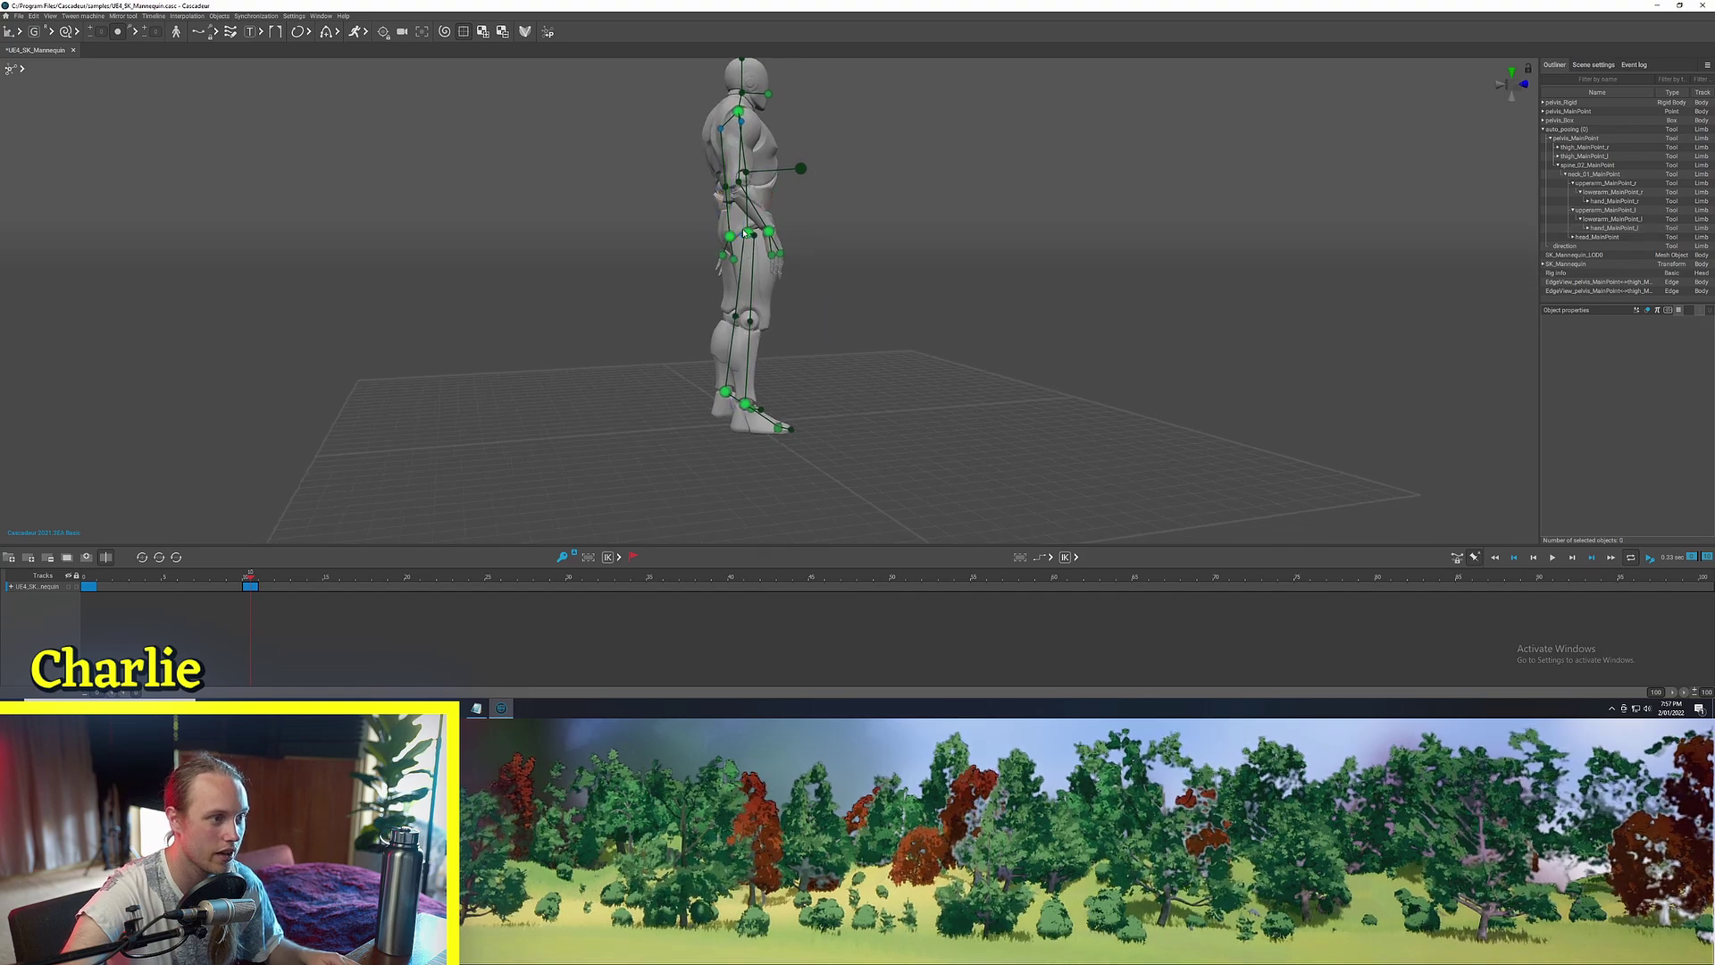
pyautogui.click(741, 230)
pyautogui.keyDown('alt'); pyautogui.moveTo(1054, 357); pyautogui.dragTo(843, 375); pyautogui.keyUp('alt')
pyautogui.hotkey('ctrl', 'z')
pyautogui.hotkey('ctrl', 'z')
pyautogui.keyDown('alt'); pyautogui.moveTo(511, 518); pyautogui.dragTo(803, 499); pyautogui.keyUp('alt')
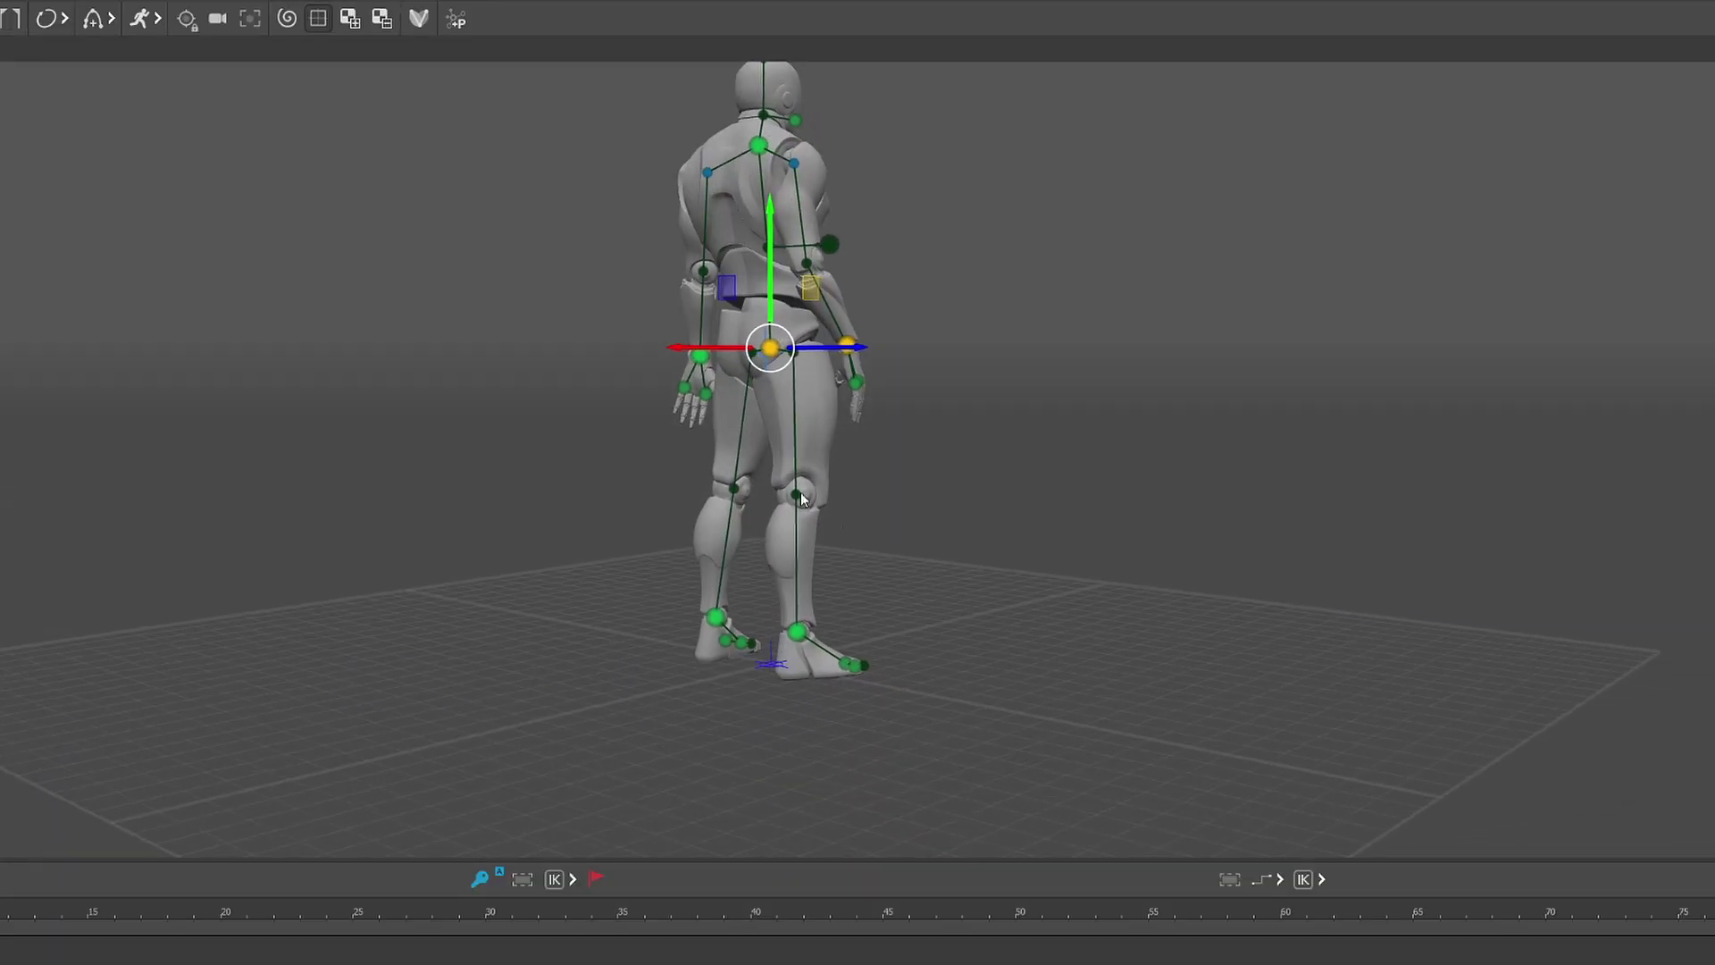
pyautogui.keyDown('shift'); pyautogui.click(696, 364); pyautogui.keyUp('shift')
pyautogui.keyDown('alt'); pyautogui.moveTo(1036, 503); pyautogui.dragTo(764, 491); pyautogui.keyUp('alt')
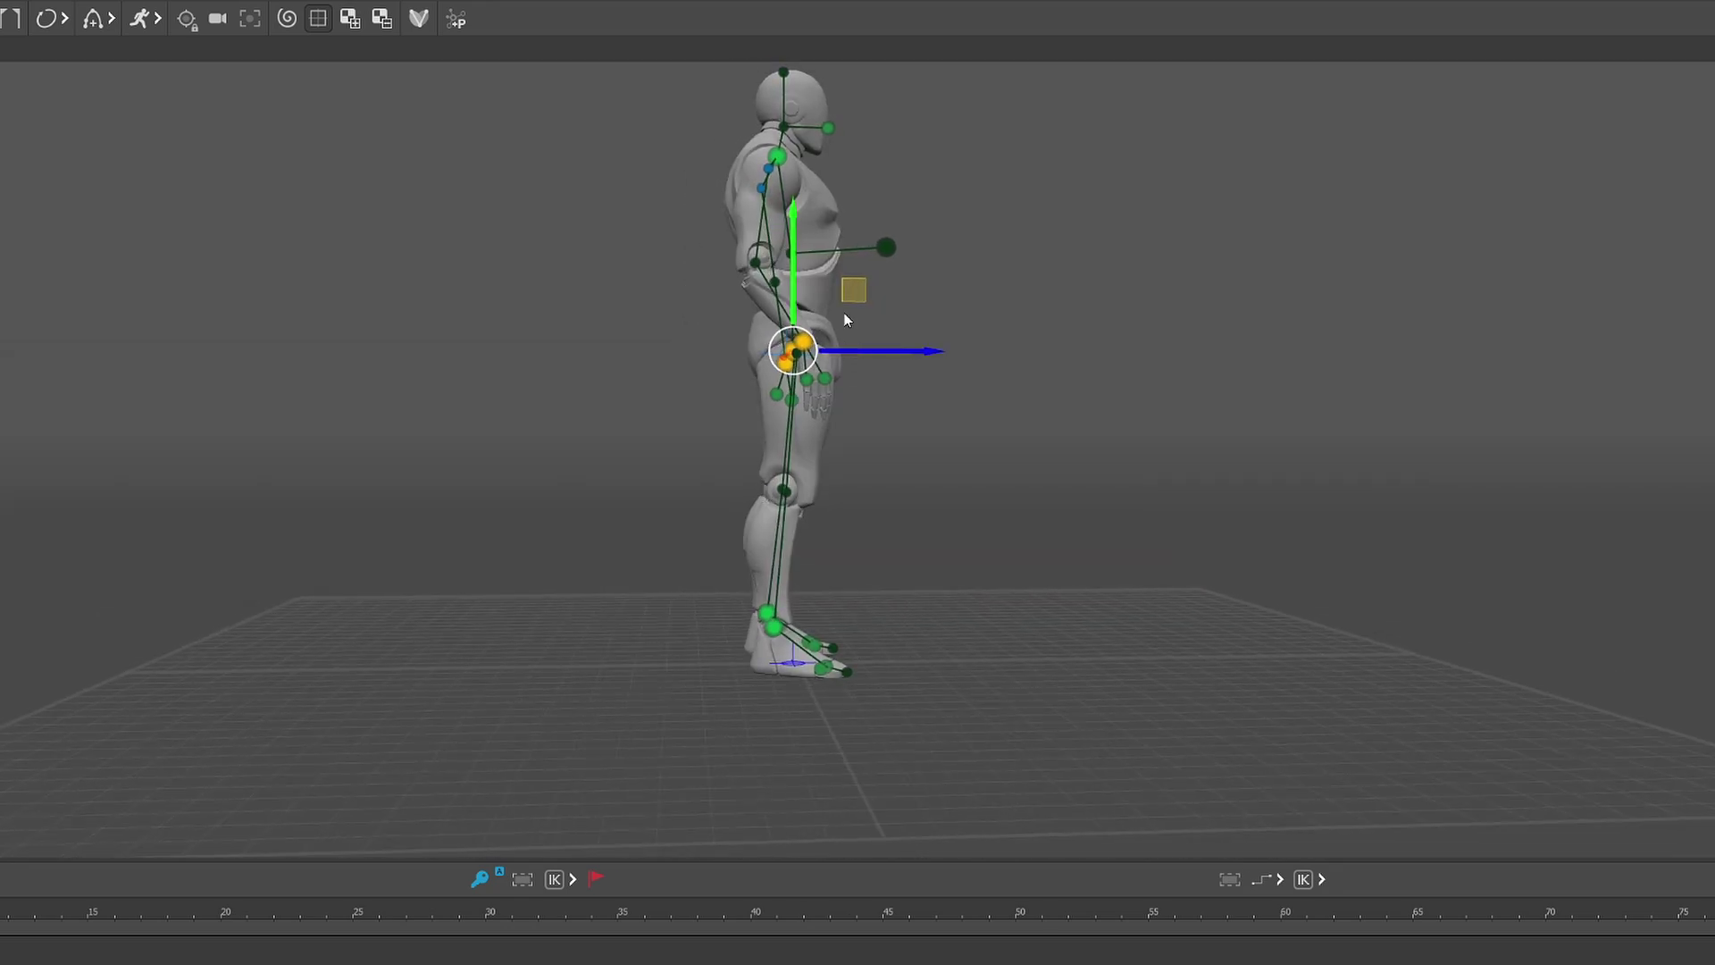
pyautogui.moveTo(852, 328); pyautogui.dragTo(811, 420)
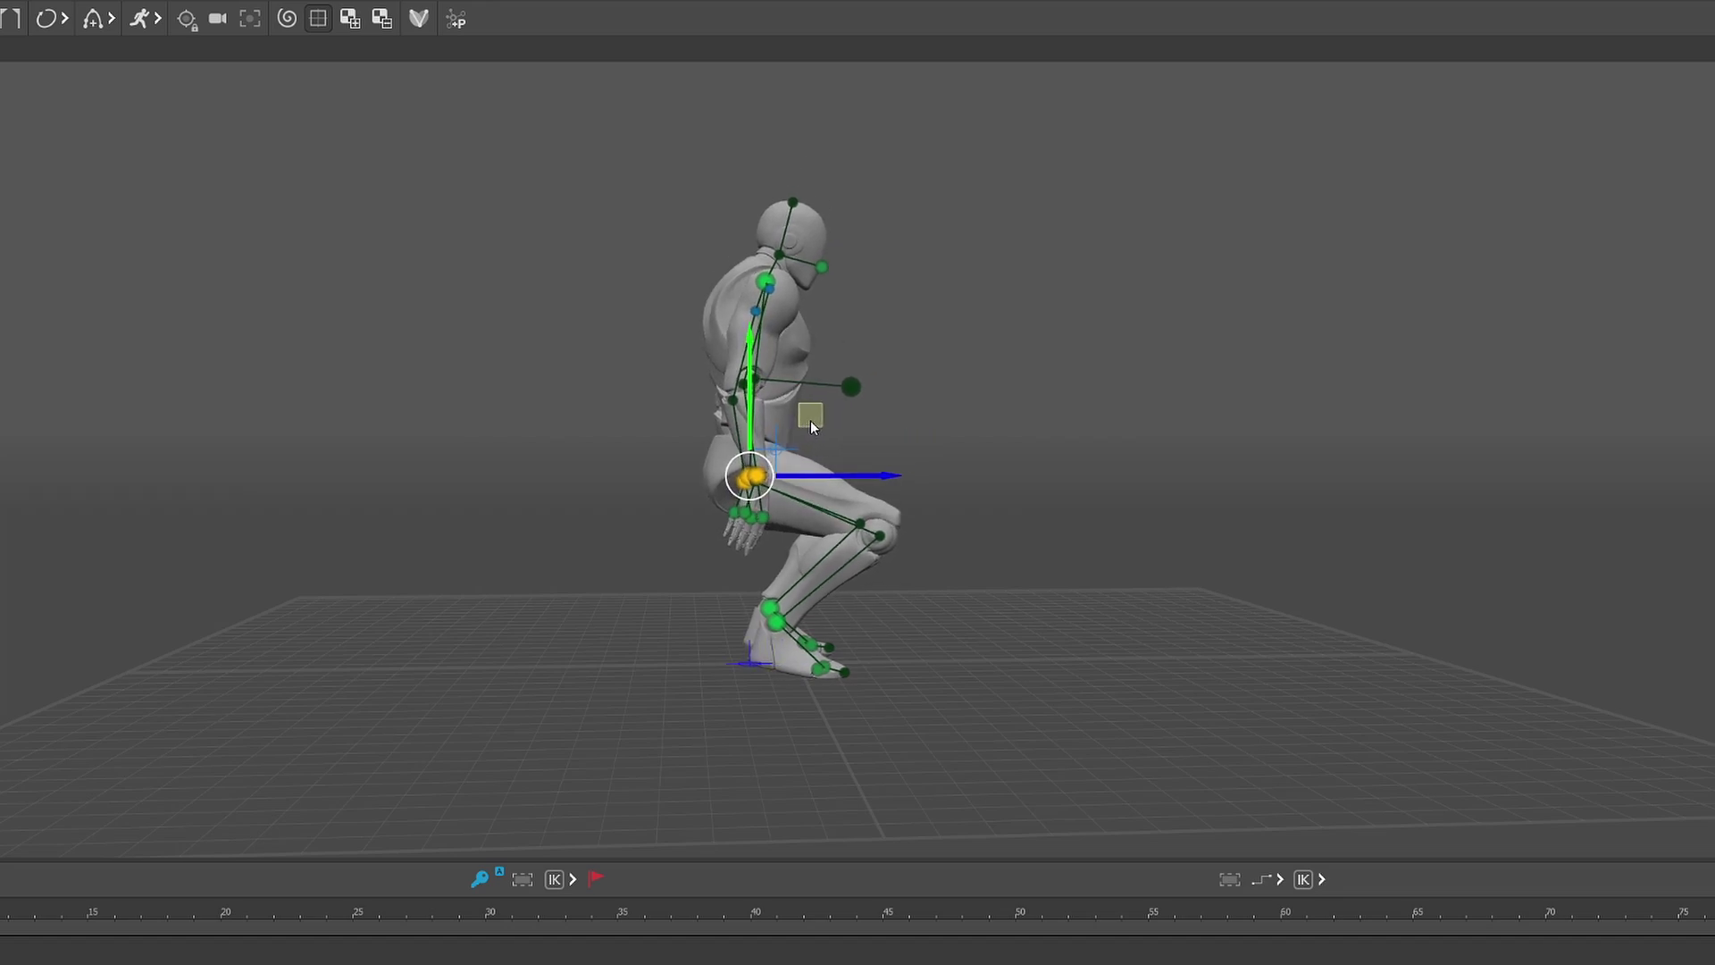
# Release both shoulder points so that AutoPosing positions the shoulders automatically again
pyautogui.keyDown('alt'); pyautogui.moveTo(1029, 568); pyautogui.dragTo(753, 325); pyautogui.keyUp('alt')
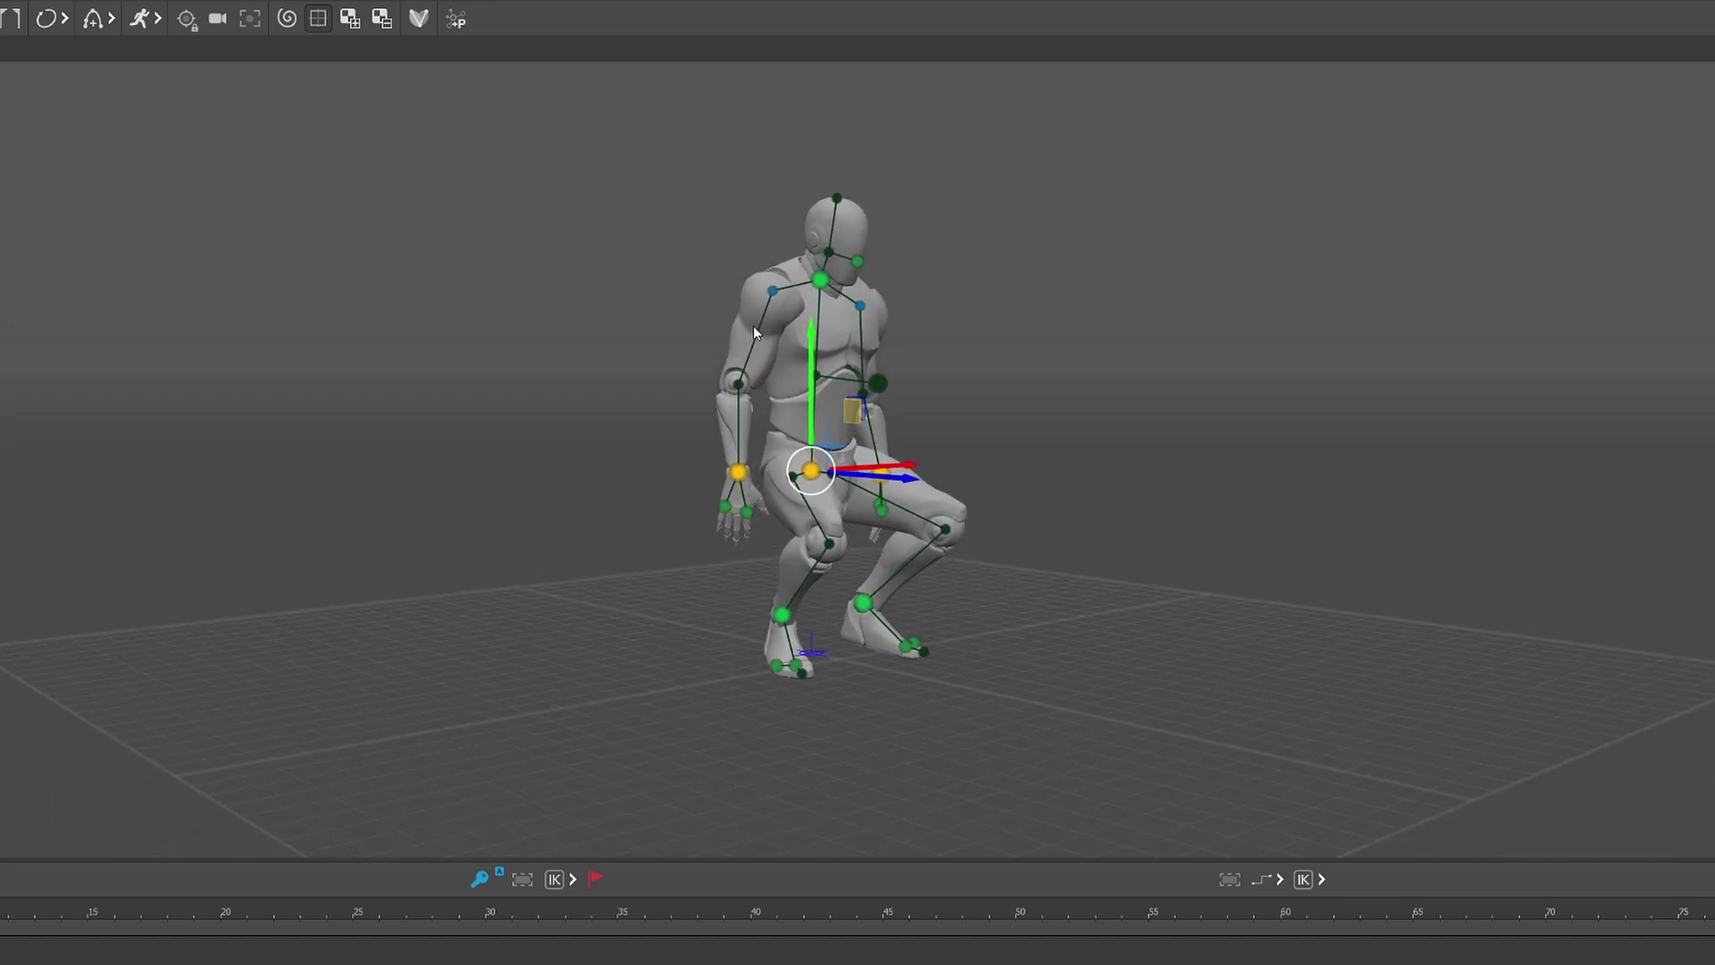
pyautogui.click(774, 291)
pyautogui.keyDown('shift'); pyautogui.click(859, 306); pyautogui.keyUp('shift')
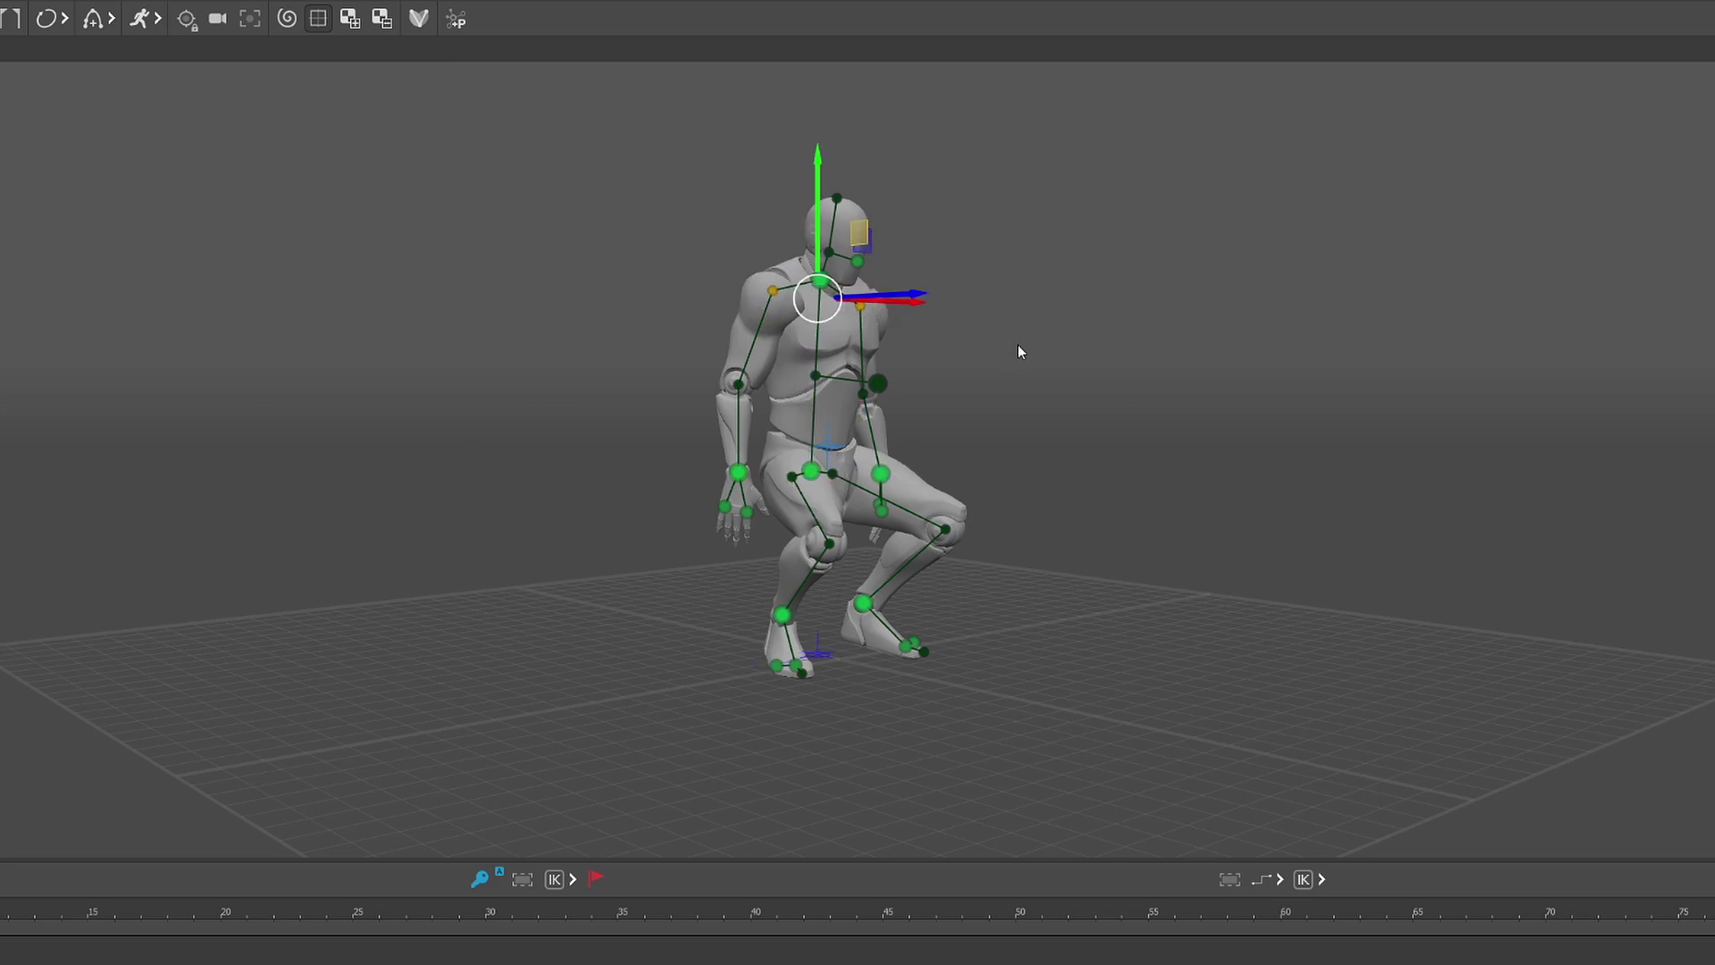
pyautogui.press('r')
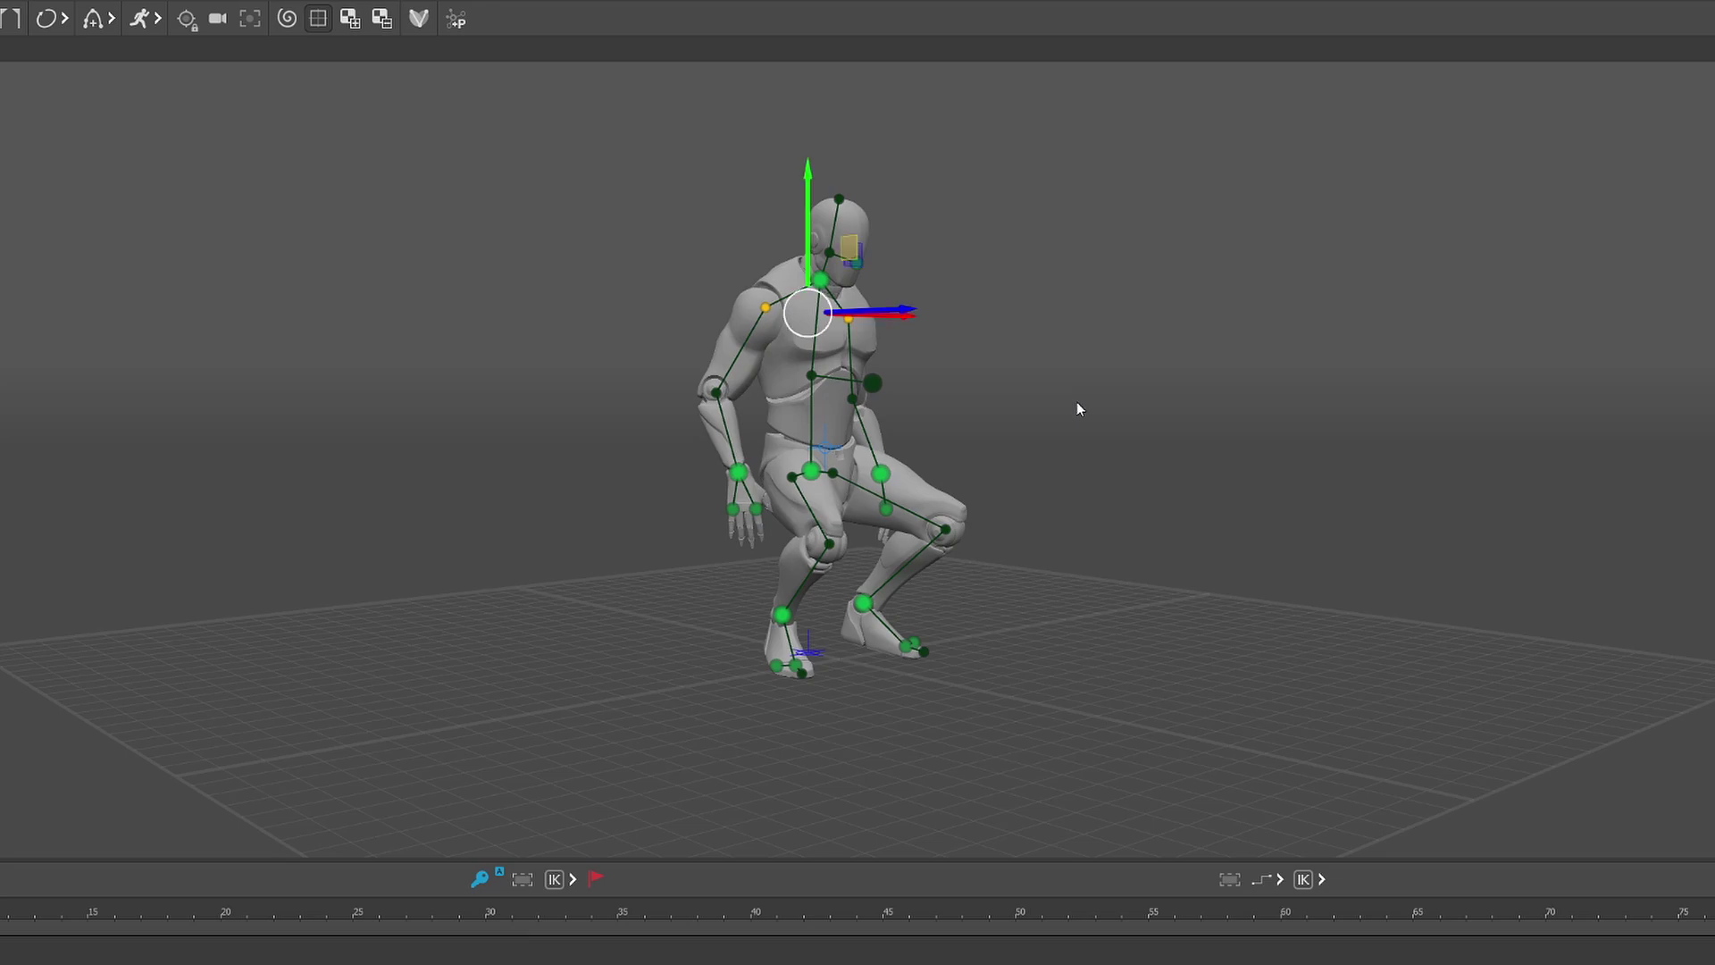
pyautogui.click(1078, 403)
# Move the neck point forward to lean the crouching mannequin's upper body over its legs
pyautogui.keyDown('alt'); pyautogui.moveTo(897, 268); pyautogui.dragTo(855, 383); pyautogui.keyUp('alt')
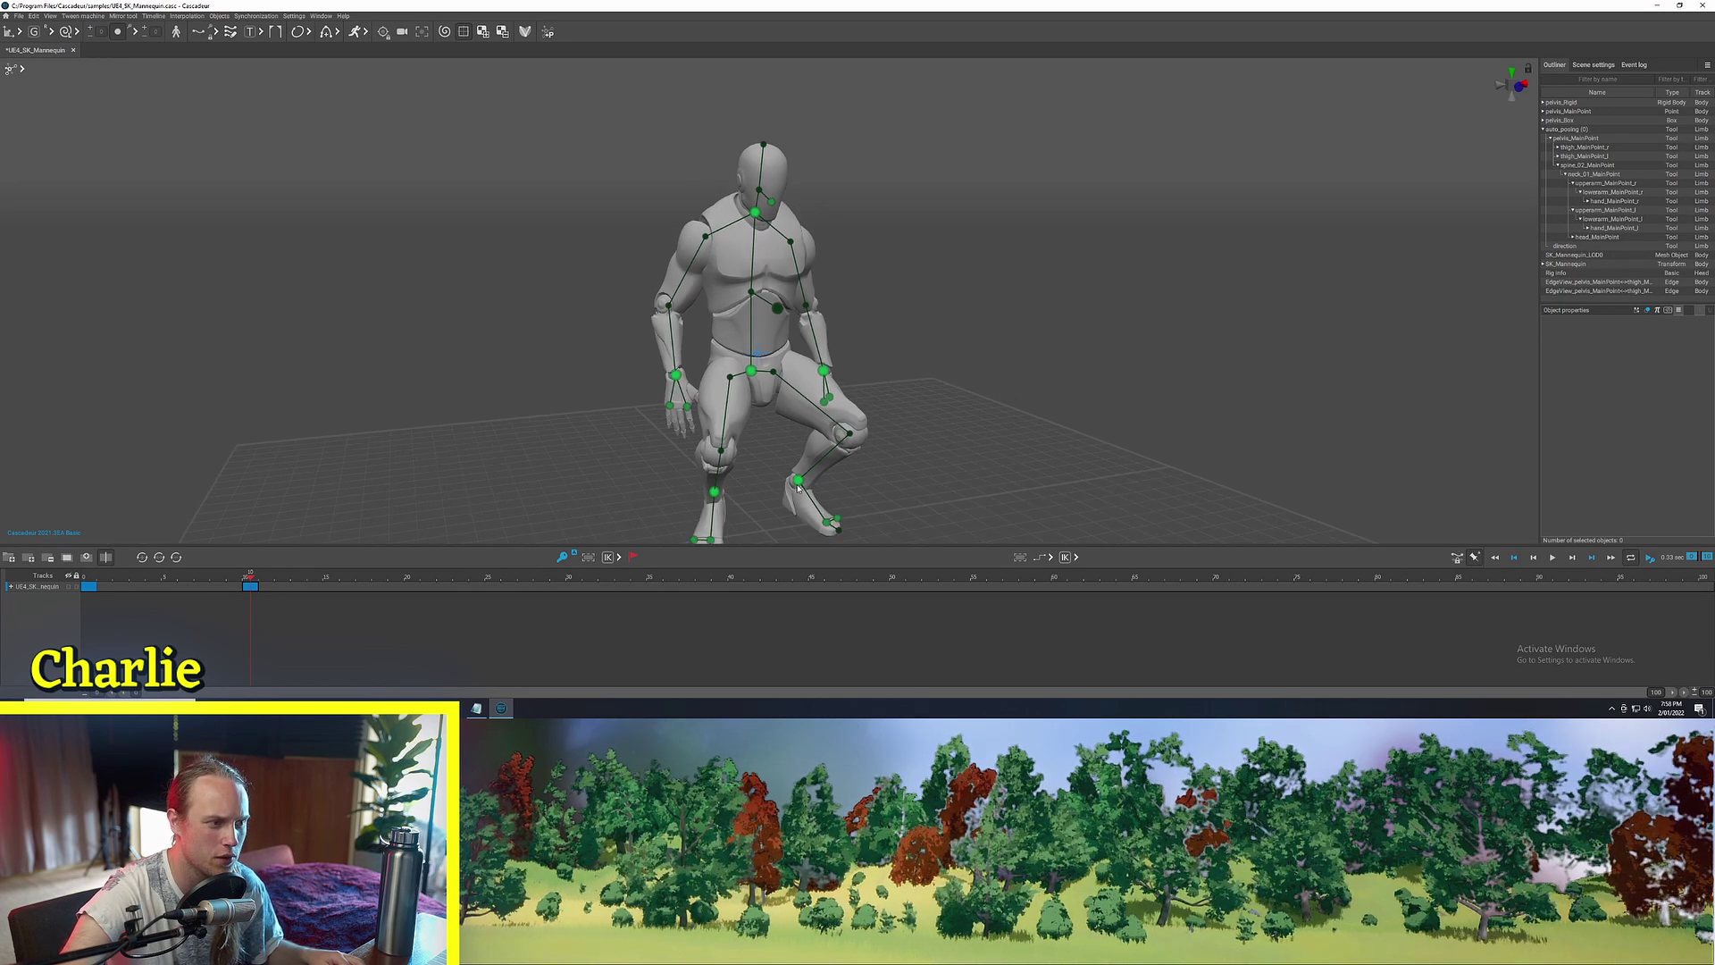
pyautogui.click(823, 370)
pyautogui.click(749, 370)
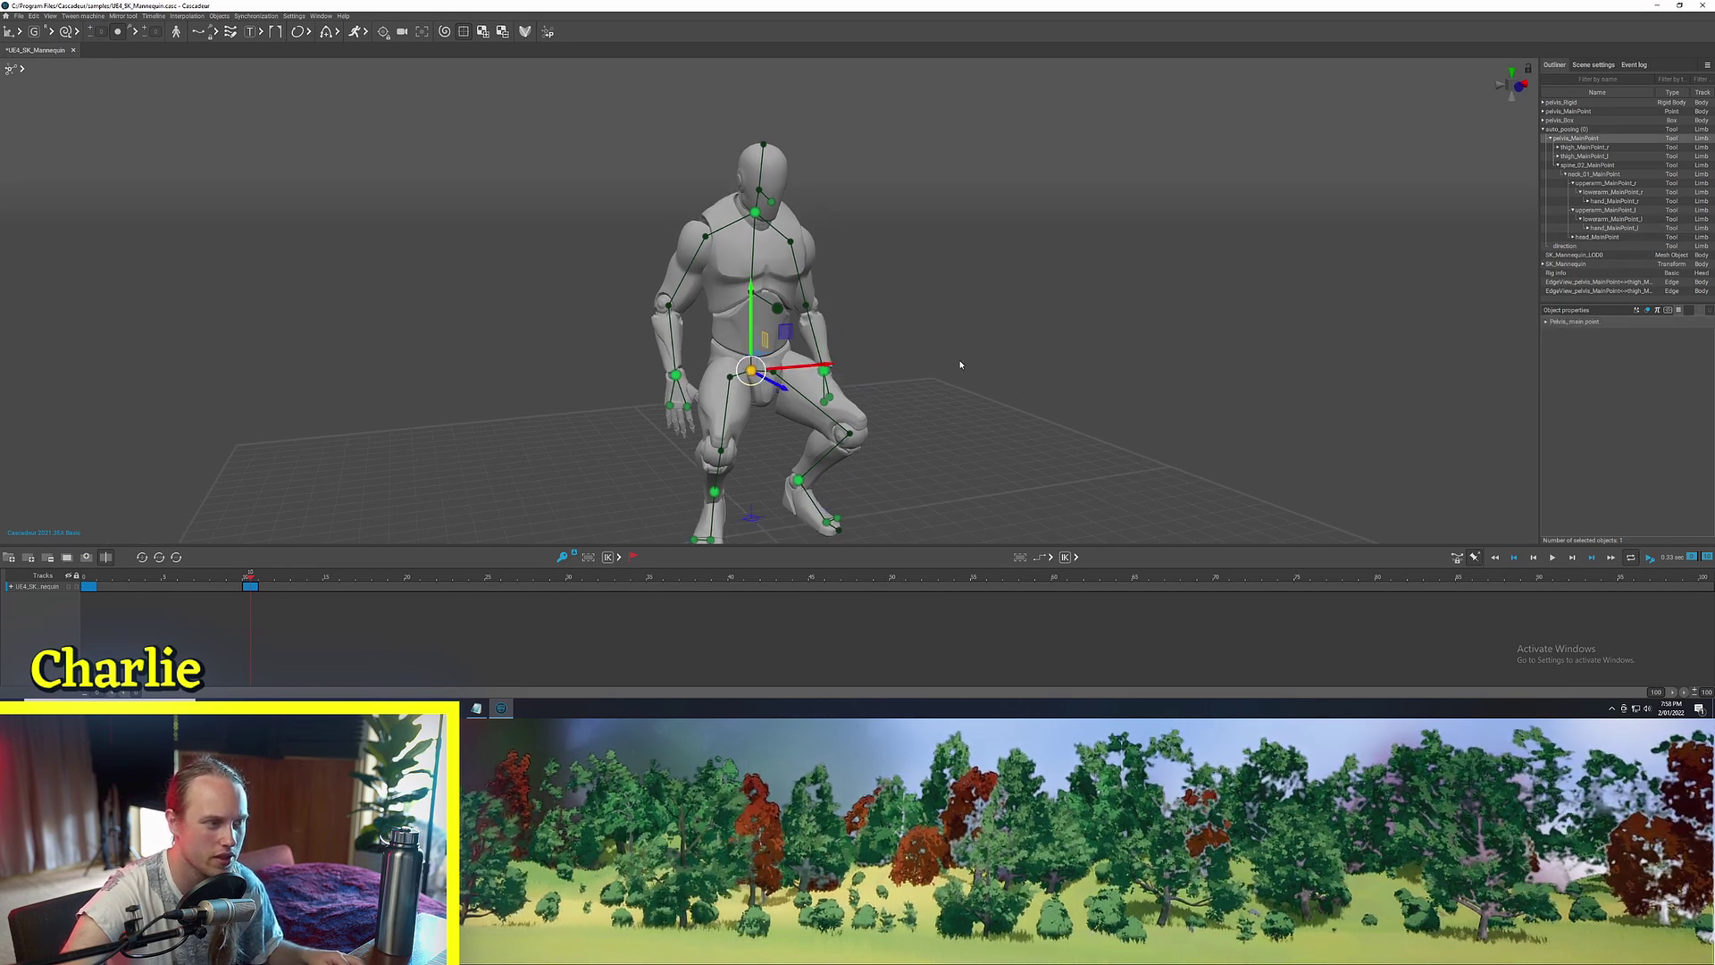
pyautogui.click(961, 364)
pyautogui.keyDown('alt'); pyautogui.moveTo(961, 364); pyautogui.dragTo(823, 329); pyautogui.keyUp('alt')
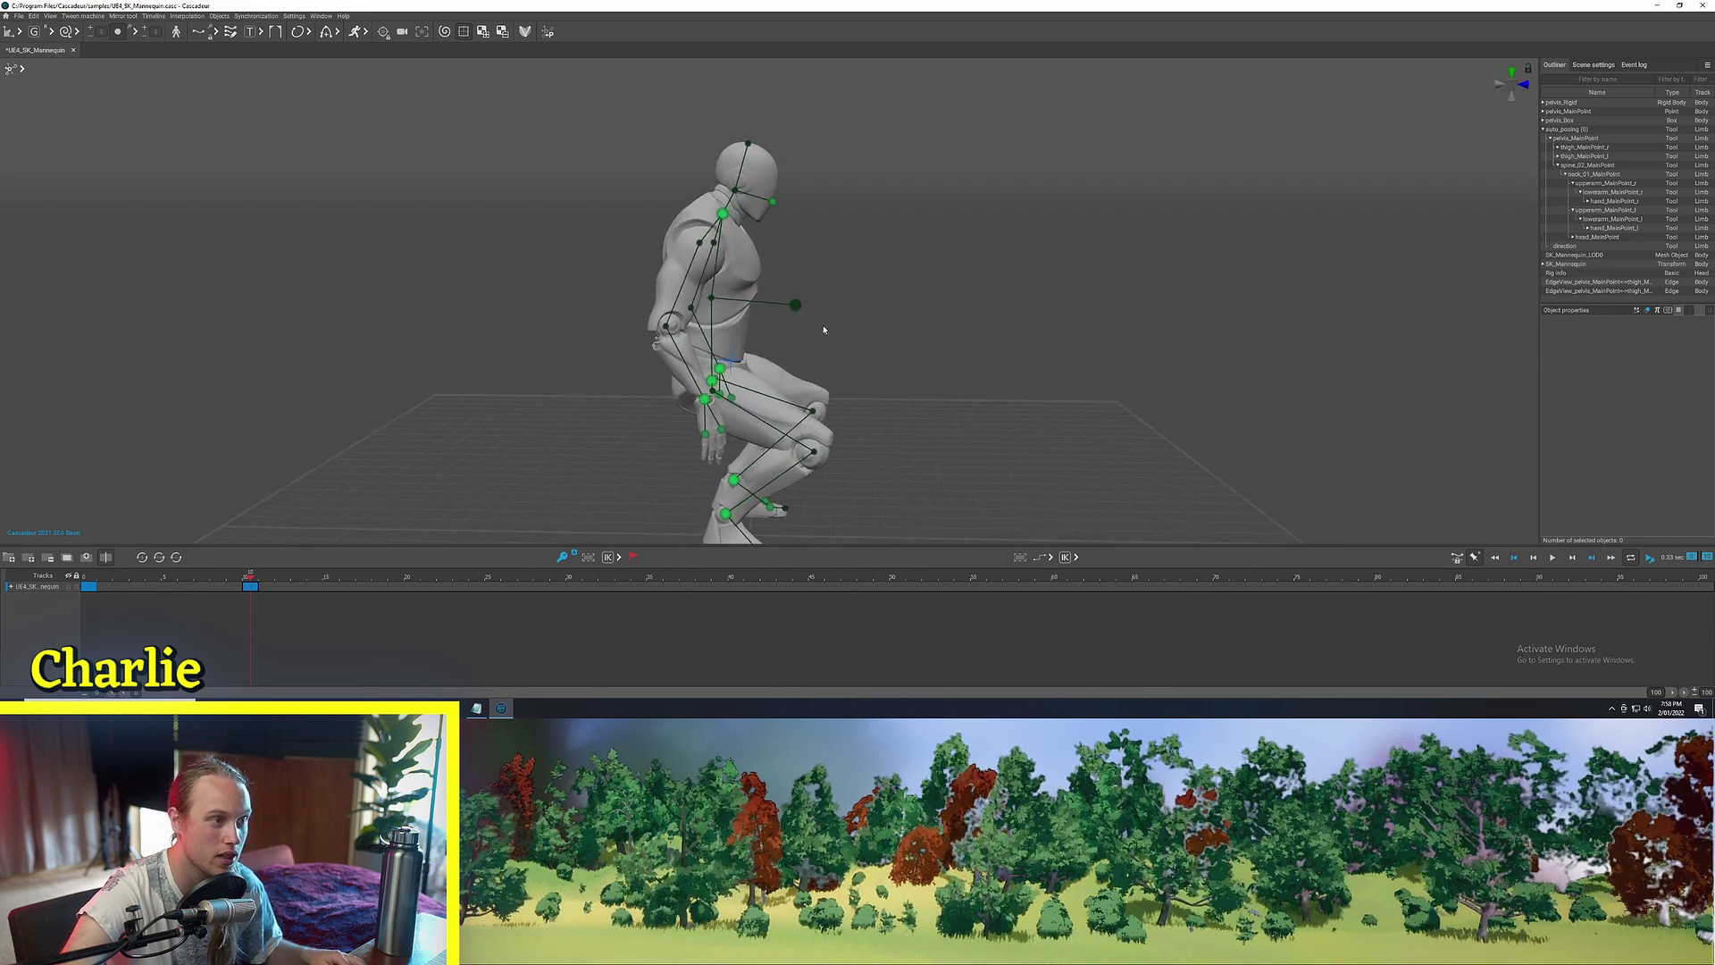
pyautogui.click(722, 213)
pyautogui.keyDown('alt'); pyautogui.moveTo(818, 309); pyautogui.dragTo(829, 259, button='middle'); pyautogui.keyUp('alt')
pyautogui.moveTo(776, 122); pyautogui.dragTo(795, 129)
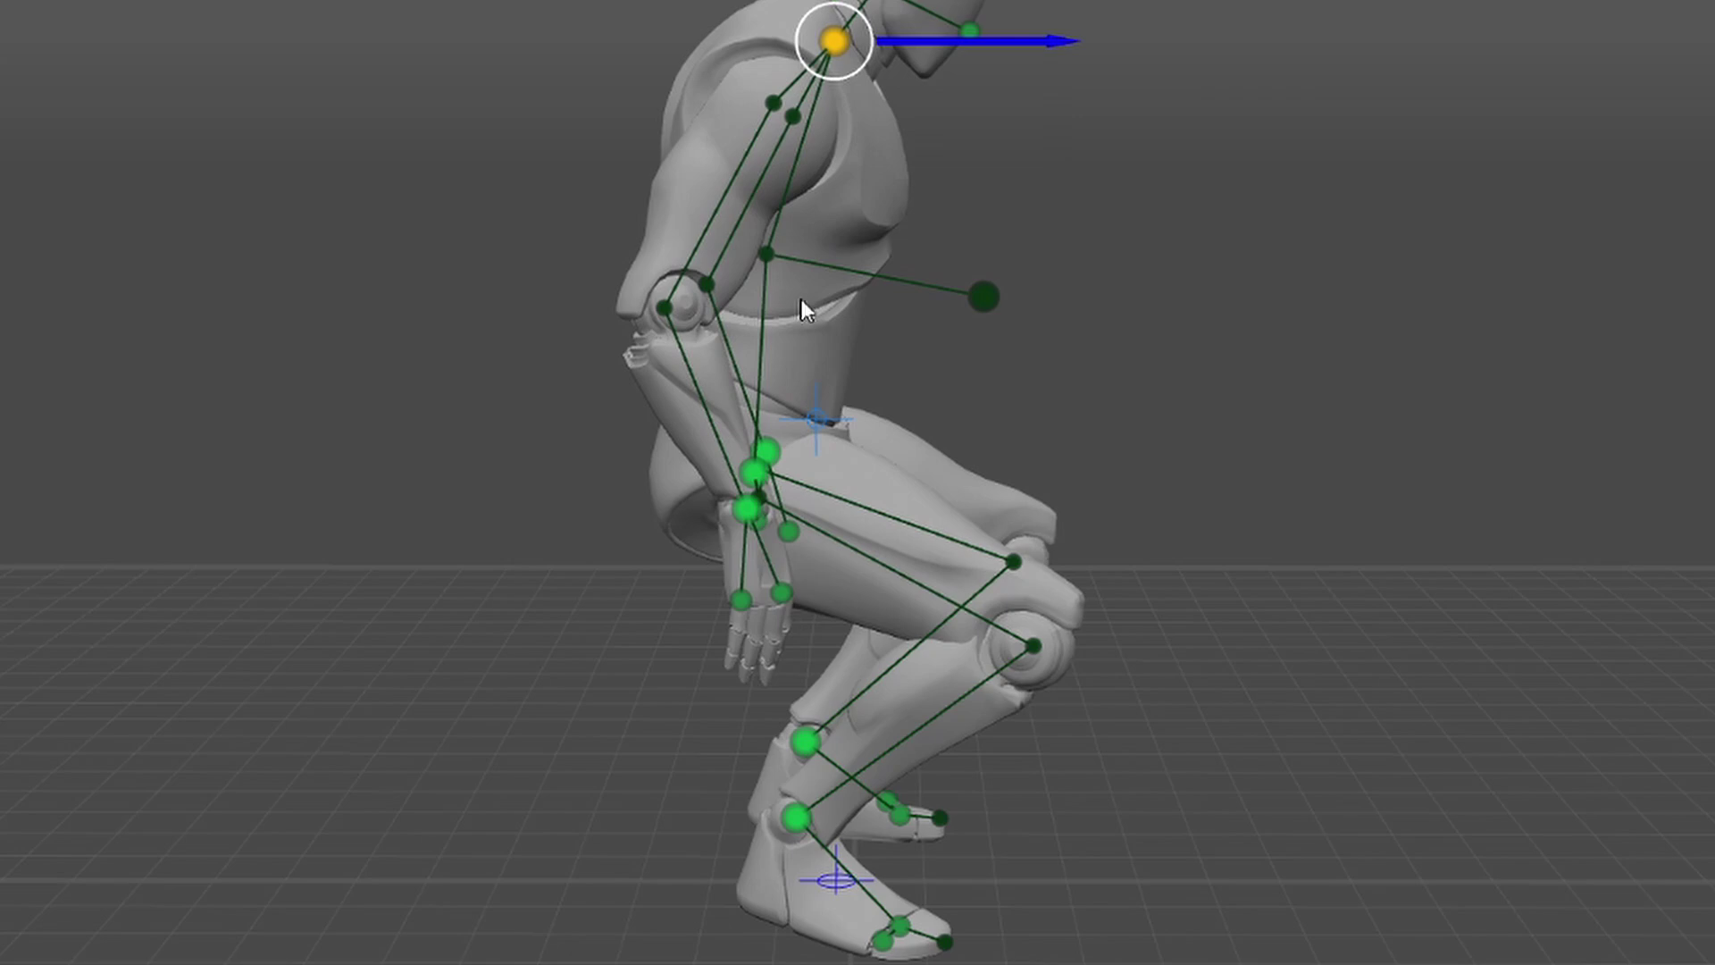
# Reposition the right elbow point to adjust the bend of the crouching mannequin's arm
pyautogui.moveTo(801, 298); pyautogui.dragTo(404, 633, button='right')
pyautogui.click(404, 632)
pyautogui.click(607, 294)
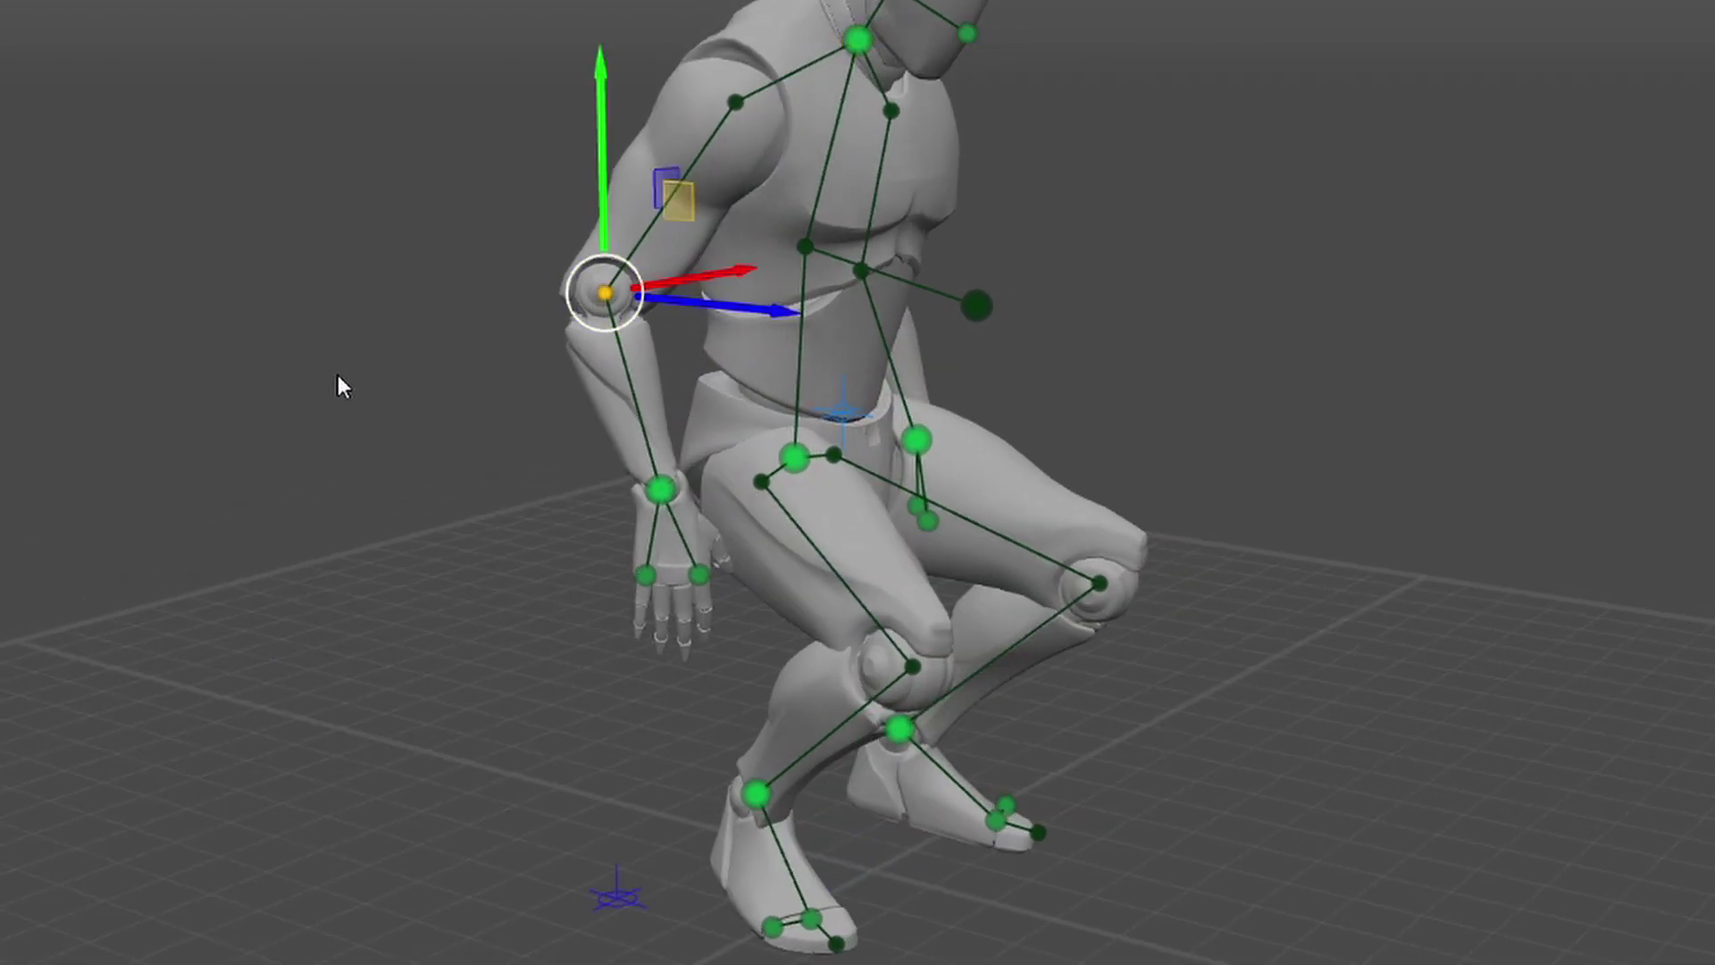
pyautogui.keyDown('alt'); pyautogui.moveTo(338, 375); pyautogui.dragTo(724, 509); pyautogui.keyUp('alt')
pyautogui.moveTo(779, 357); pyautogui.dragTo(514, 667)
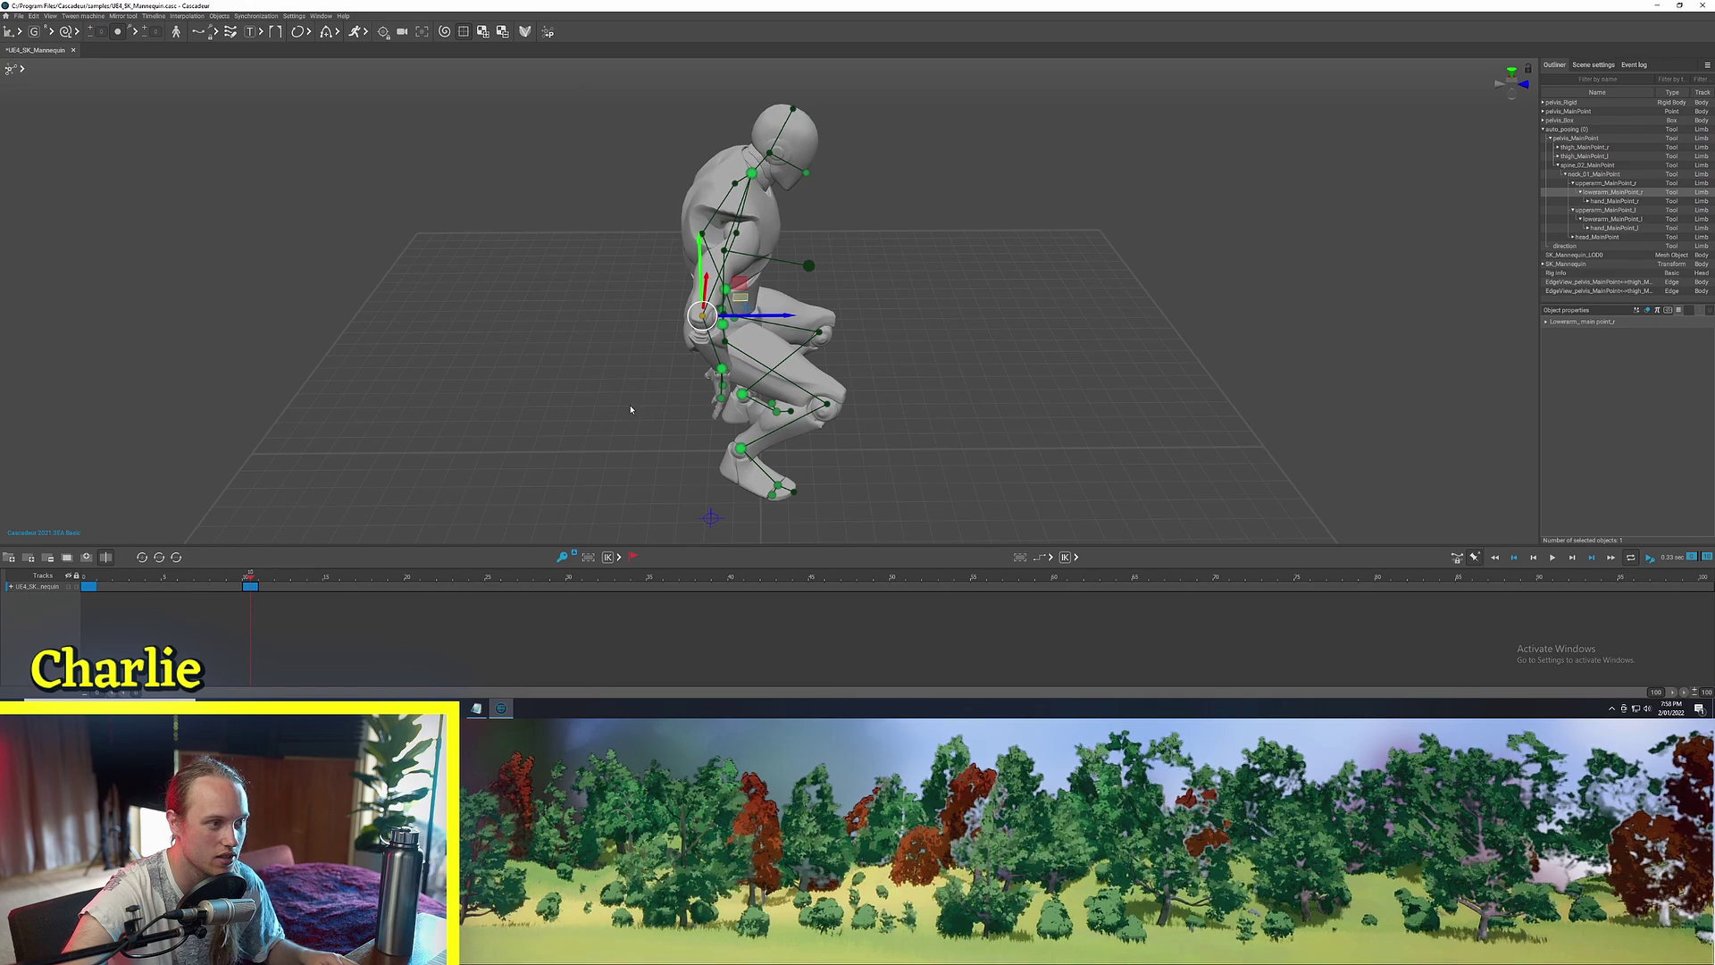
# Release the right elbow point so that AutoPosing positions the crouching mannequin's elbow automatically again
pyautogui.keyDown('alt'); pyautogui.moveTo(630, 409); pyautogui.dragTo(566, 404); pyautogui.keyUp('alt')
pyautogui.click(1064, 398)
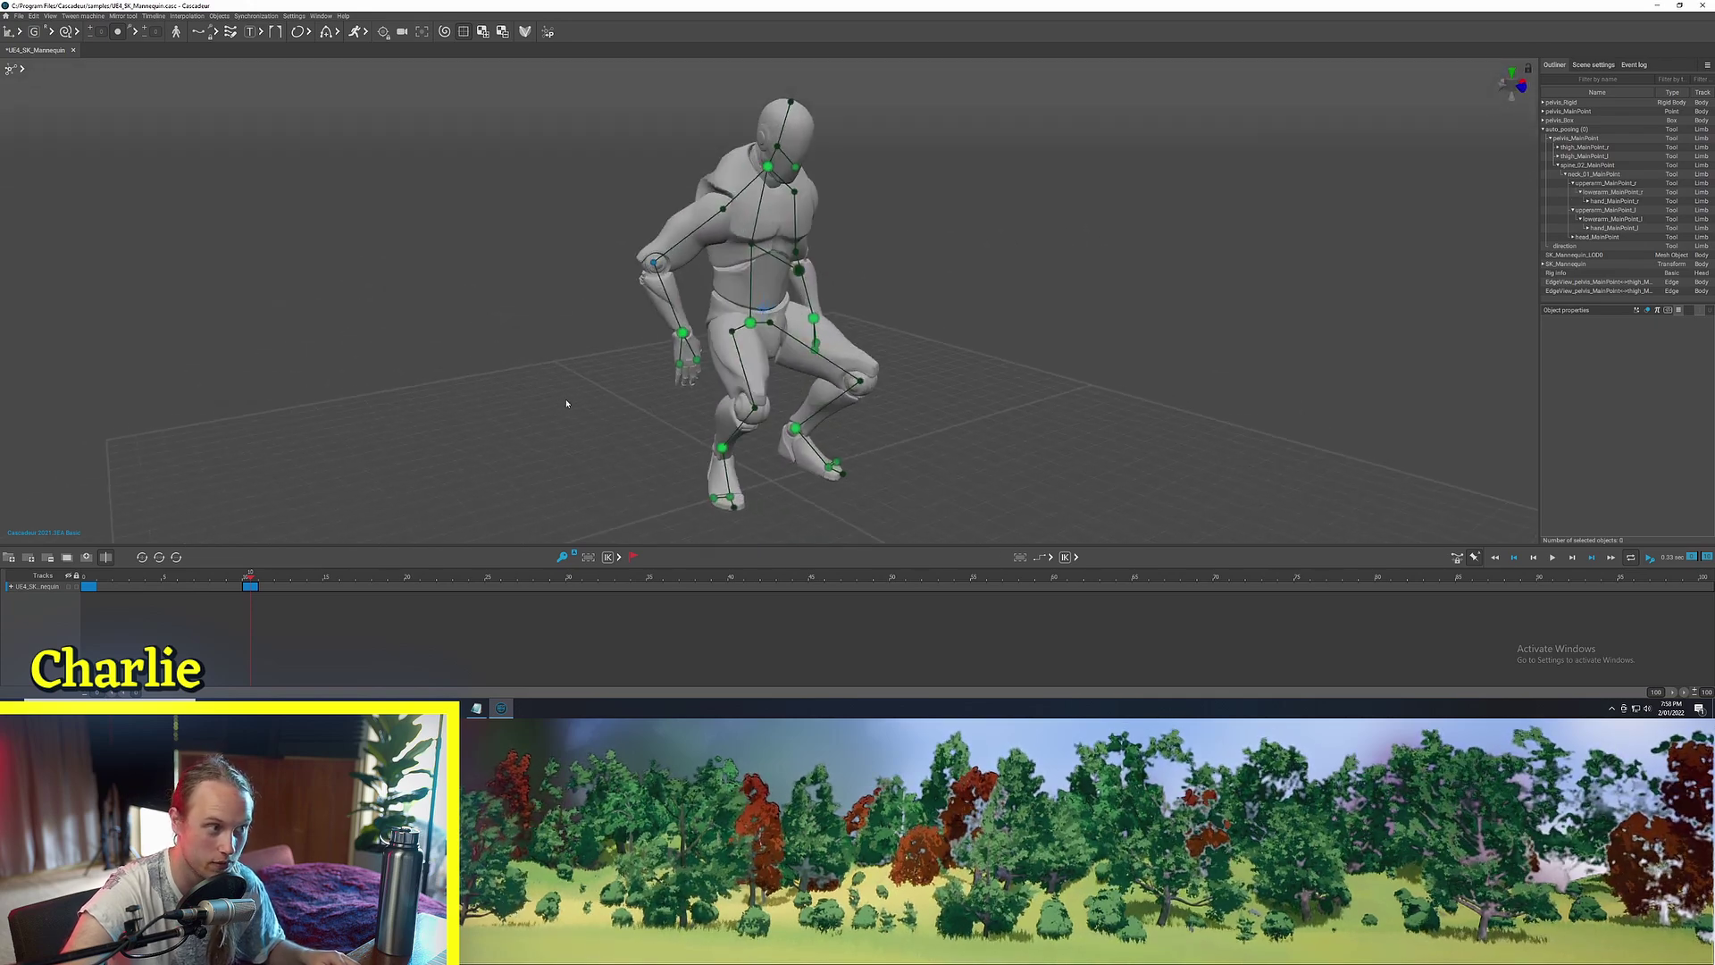
pyautogui.scroll(2, 566, 404)
pyautogui.moveTo(589, 383); pyautogui.dragTo(626, 268, button='right')
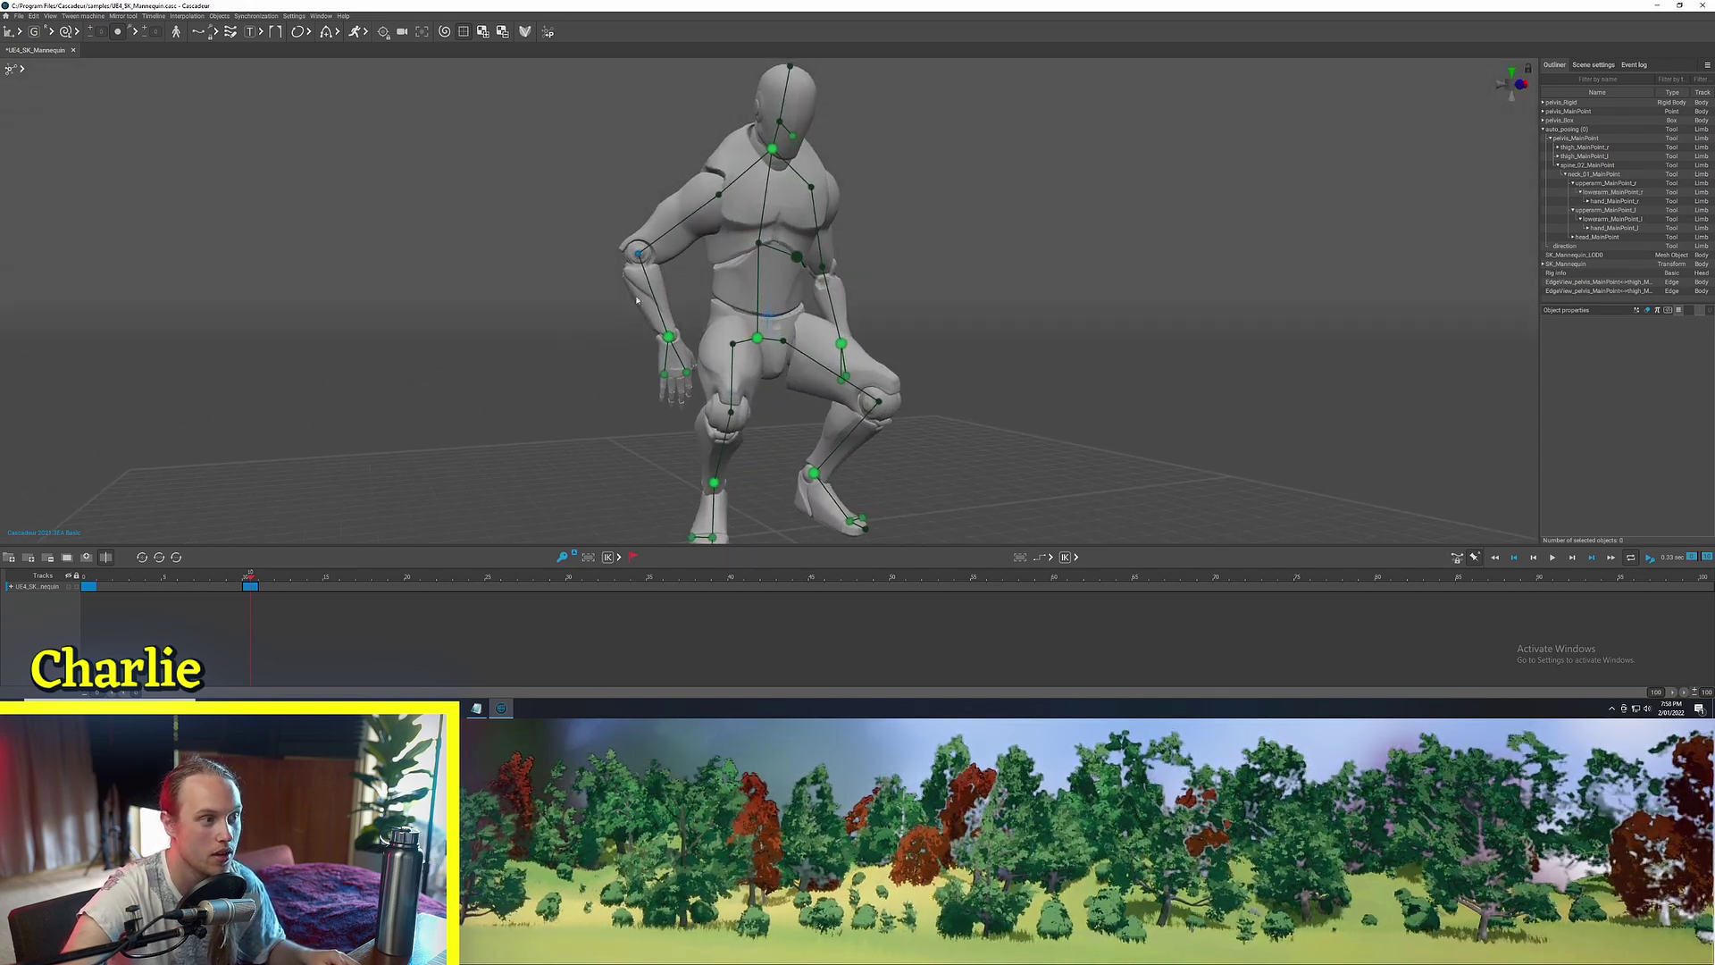
pyautogui.click(638, 257)
pyautogui.moveTo(502, 287); pyautogui.dragTo(770, 319, button='right')
pyautogui.keyDown('alt'); pyautogui.moveTo(770, 319); pyautogui.dragTo(661, 389); pyautogui.keyUp('alt')
pyautogui.scroll(-3, 536, 444)
# Move both hand points backward together so the crouching mannequin's arms reach behind its body
pyautogui.click(733, 340)
pyautogui.moveTo(733, 340); pyautogui.dragTo(925, 384, button='right')
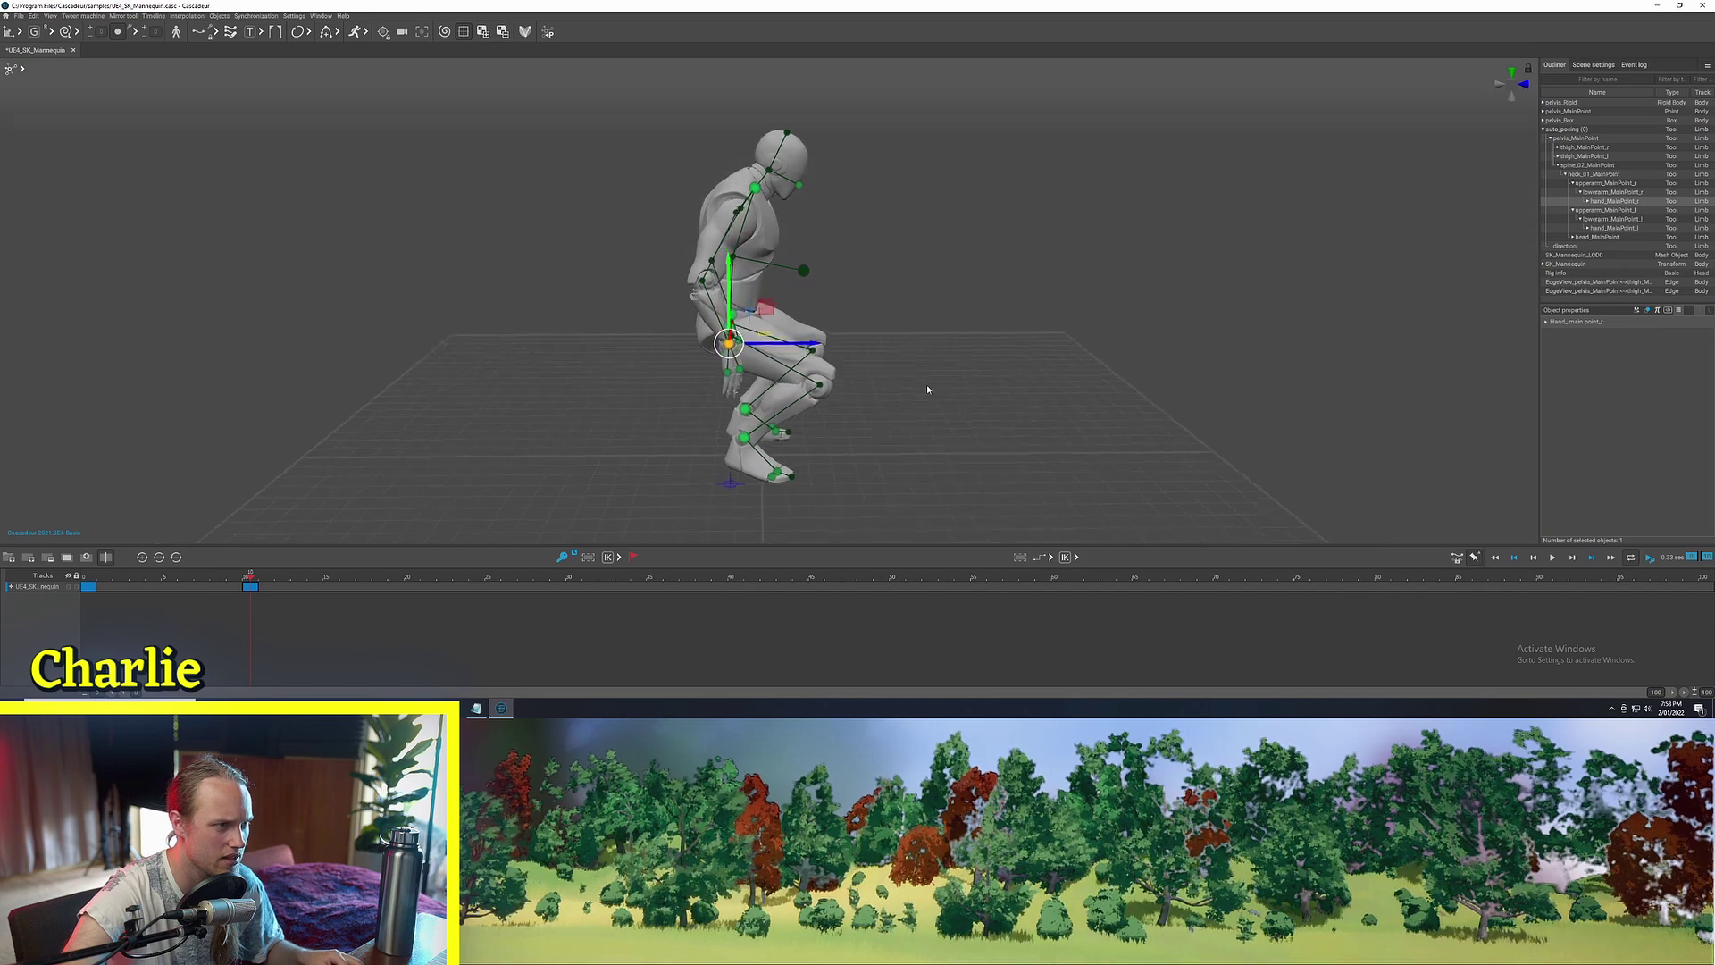
pyautogui.keyDown('alt'); pyautogui.moveTo(756, 367); pyautogui.dragTo(744, 447); pyautogui.keyUp('alt')
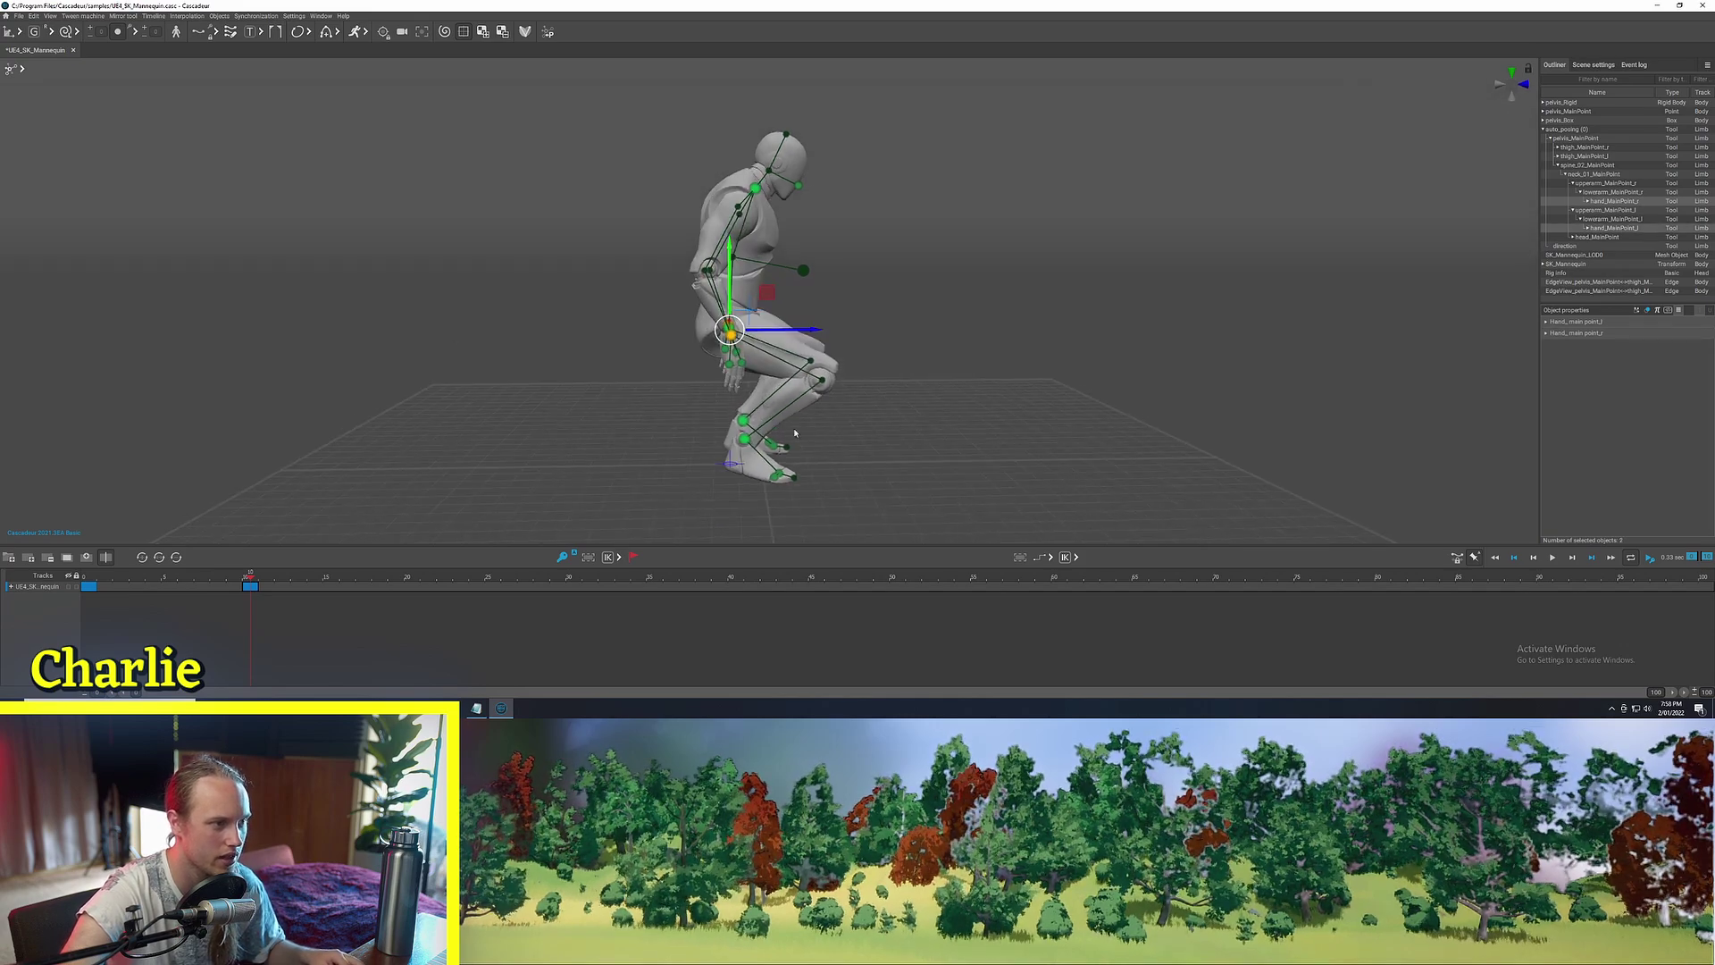
pyautogui.keyDown('alt'); pyautogui.moveTo(743, 446); pyautogui.dragTo(742, 372, button='middle'); pyautogui.keyUp('alt')
pyautogui.keyDown('alt'); pyautogui.moveTo(741, 372); pyautogui.dragTo(729, 372); pyautogui.keyUp('alt')
pyautogui.moveTo(764, 233); pyautogui.dragTo(689, 219)
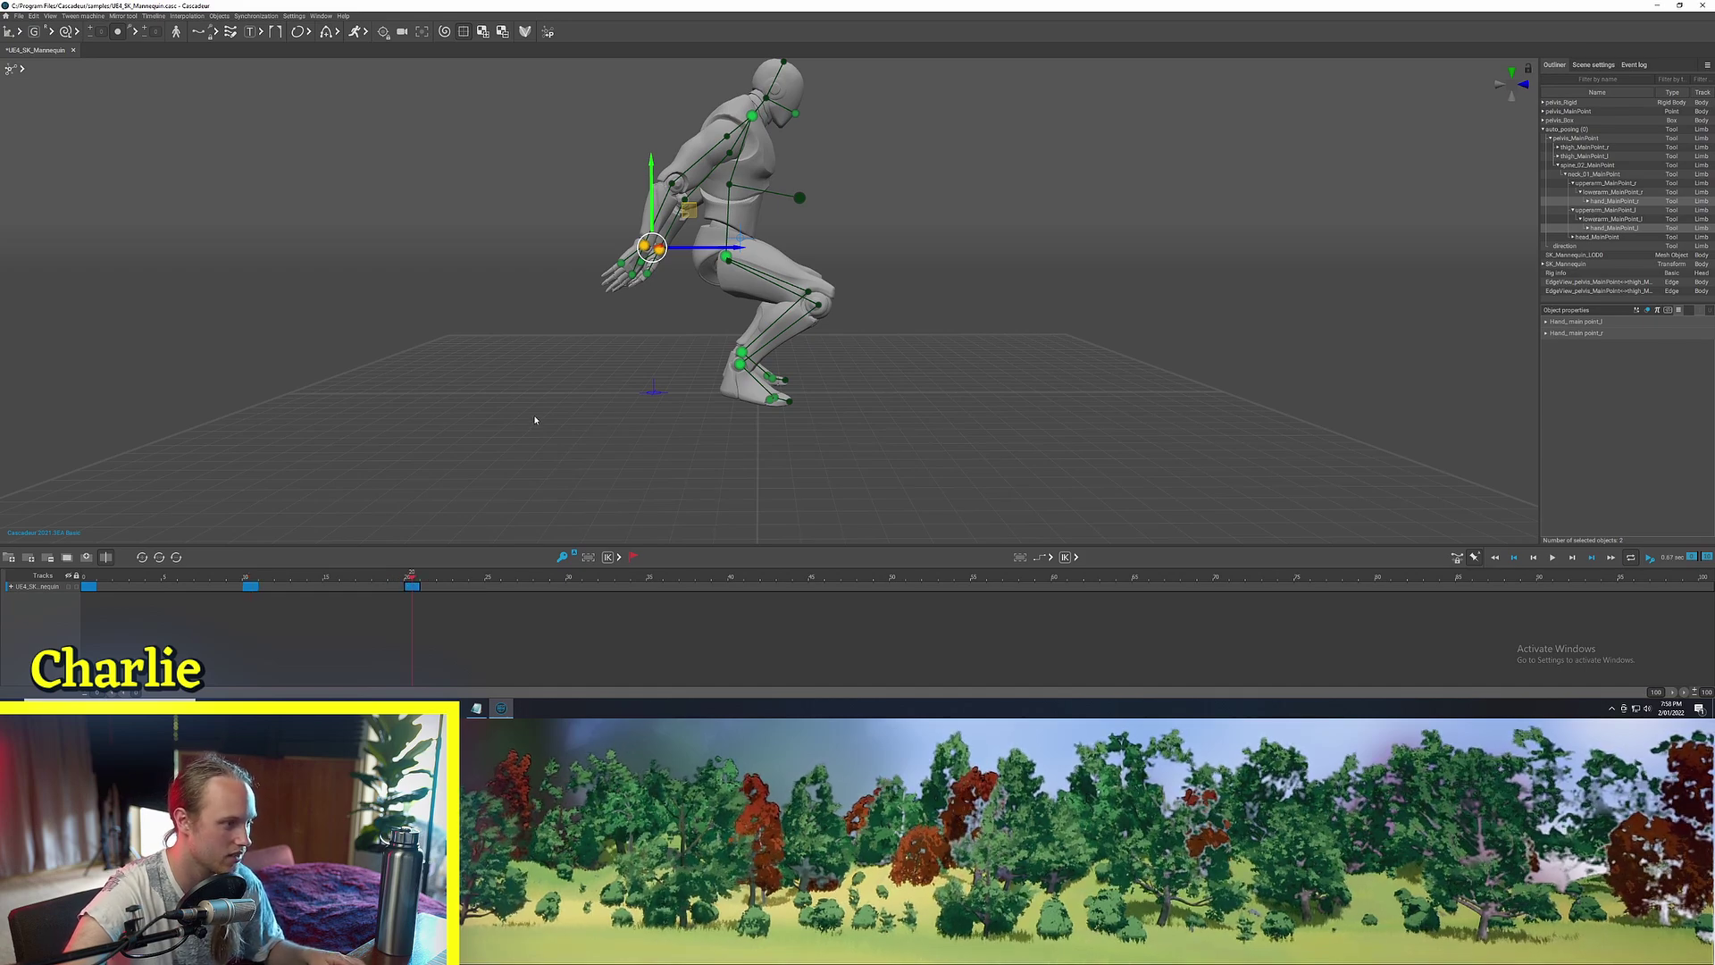
# At frame 20, raise the pelvis, neck and both hand points together to straighten the mannequin's legs
pyautogui.scroll(-1, 535, 420)
pyautogui.keyDown('alt'); pyautogui.moveTo(755, 232); pyautogui.dragTo(736, 261, button='middle'); pyautogui.keyUp('alt')
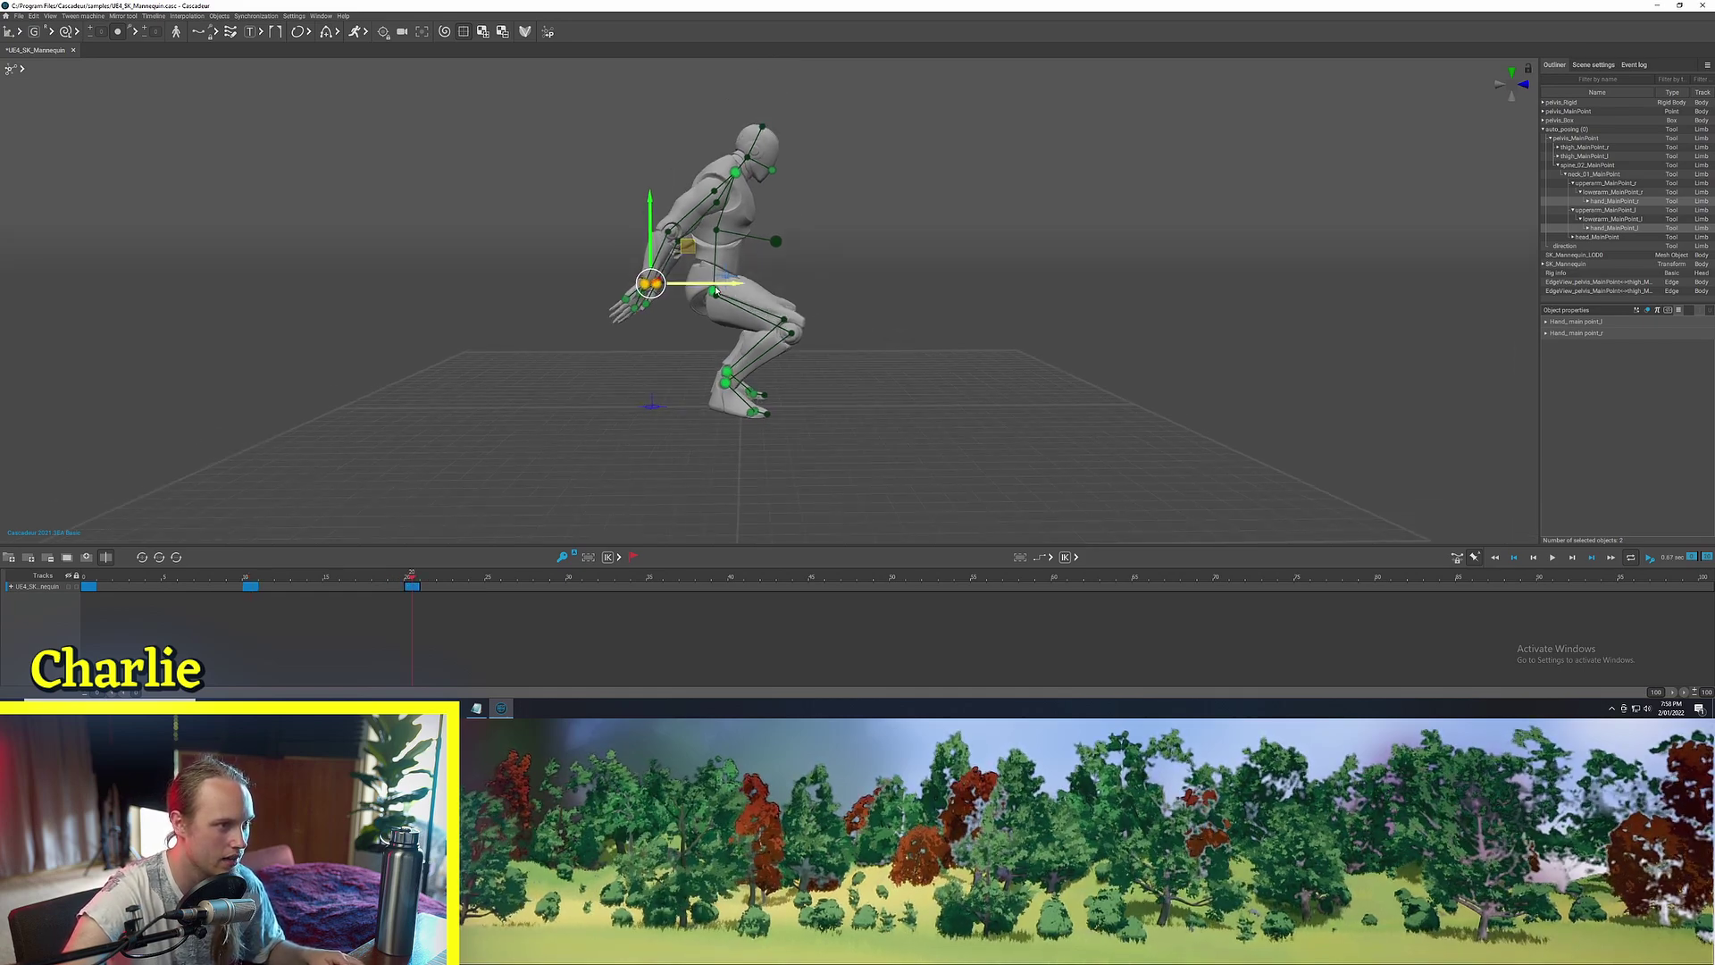
pyautogui.click(714, 292)
pyautogui.keyDown('shift'); pyautogui.click(736, 172); pyautogui.keyUp('shift')
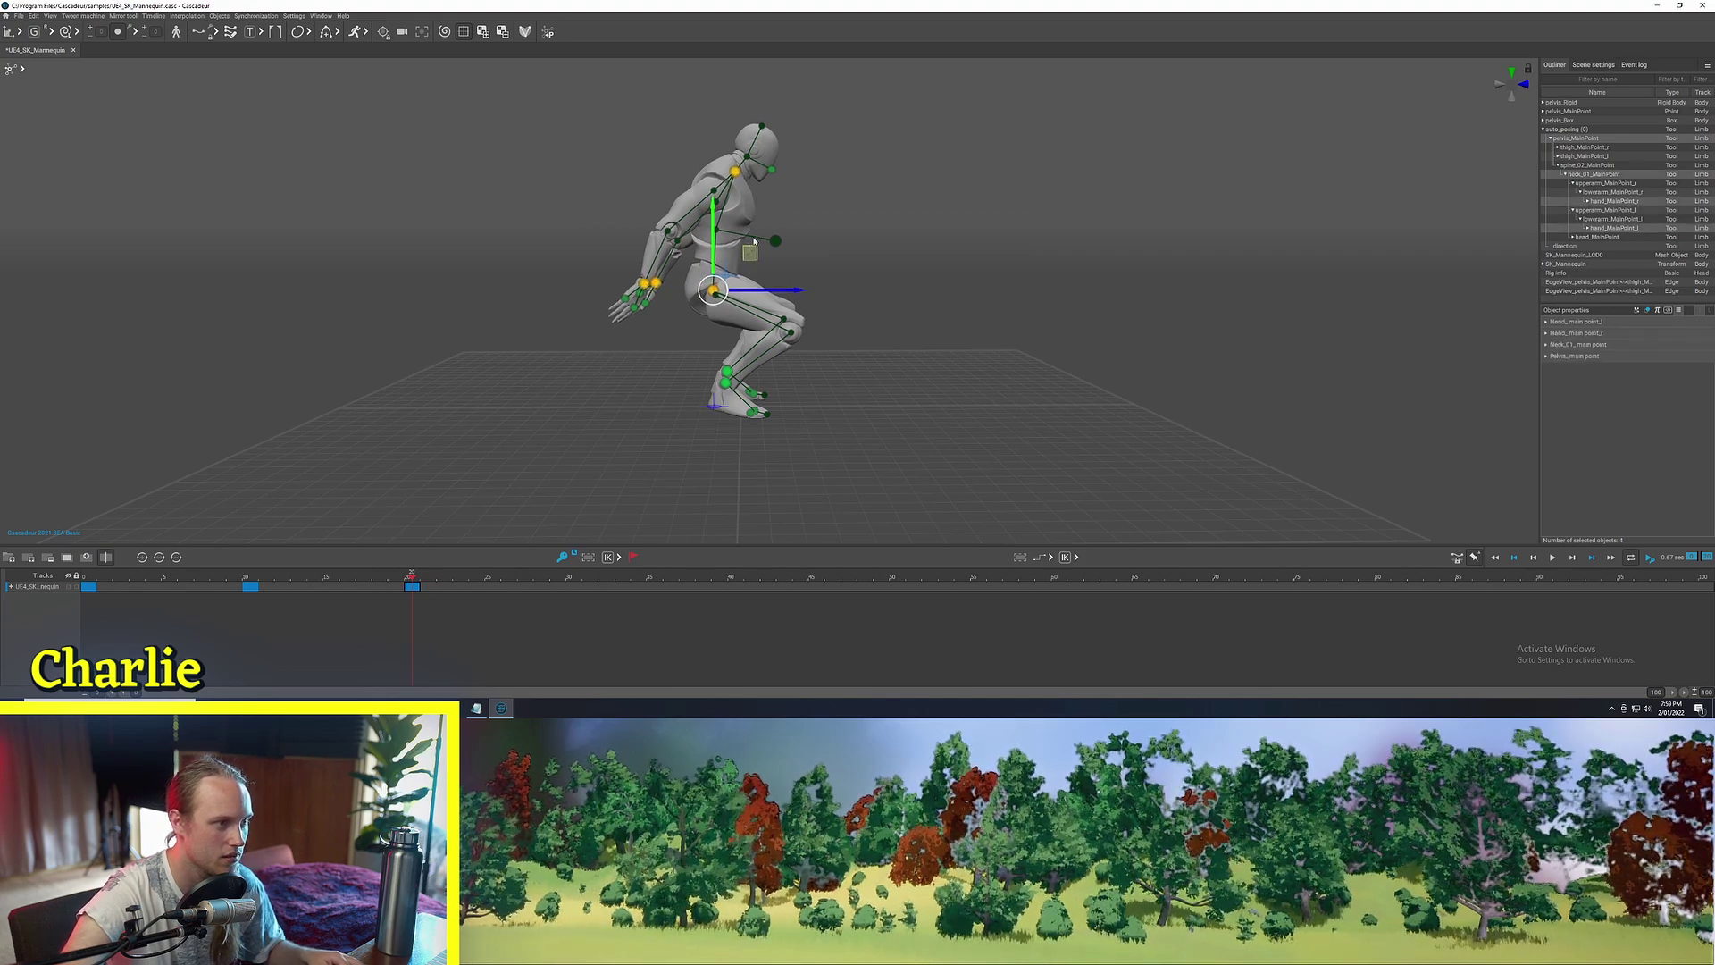
pyautogui.moveTo(755, 242); pyautogui.dragTo(775, 170)
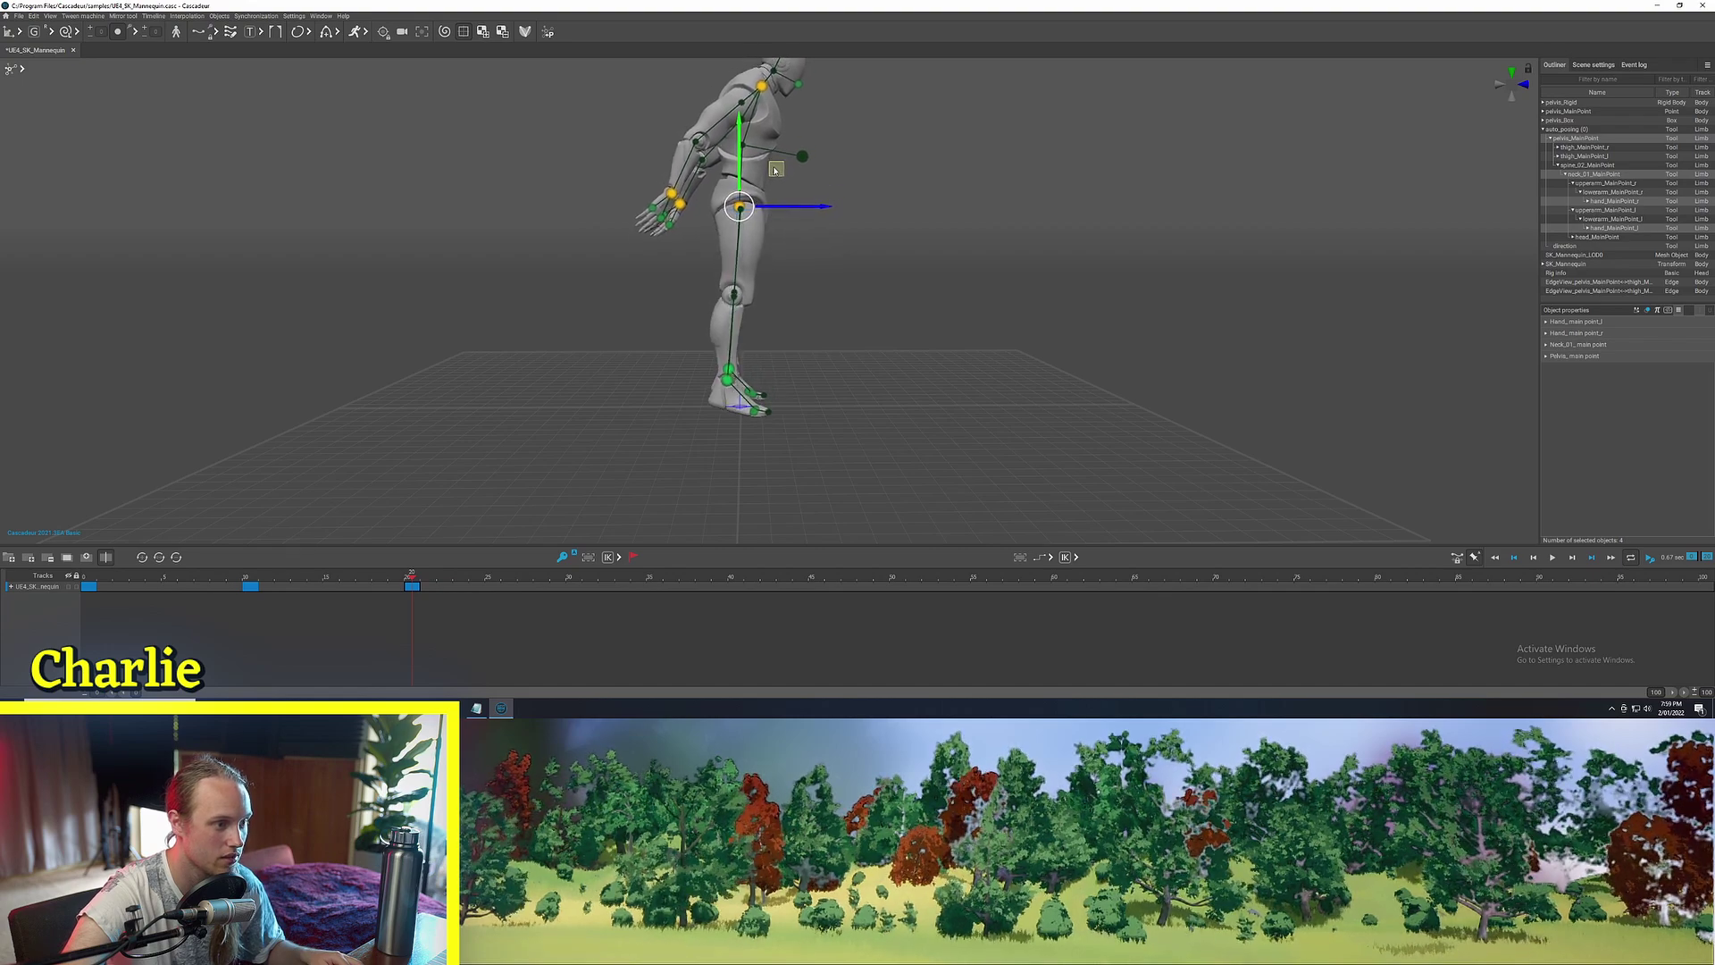
# Lock the direction points at the toes of both feet in place at frame 20
pyautogui.click(822, 369)
pyautogui.click(764, 400)
pyautogui.keyDown('shift'); pyautogui.click(766, 409); pyautogui.keyUp('shift')
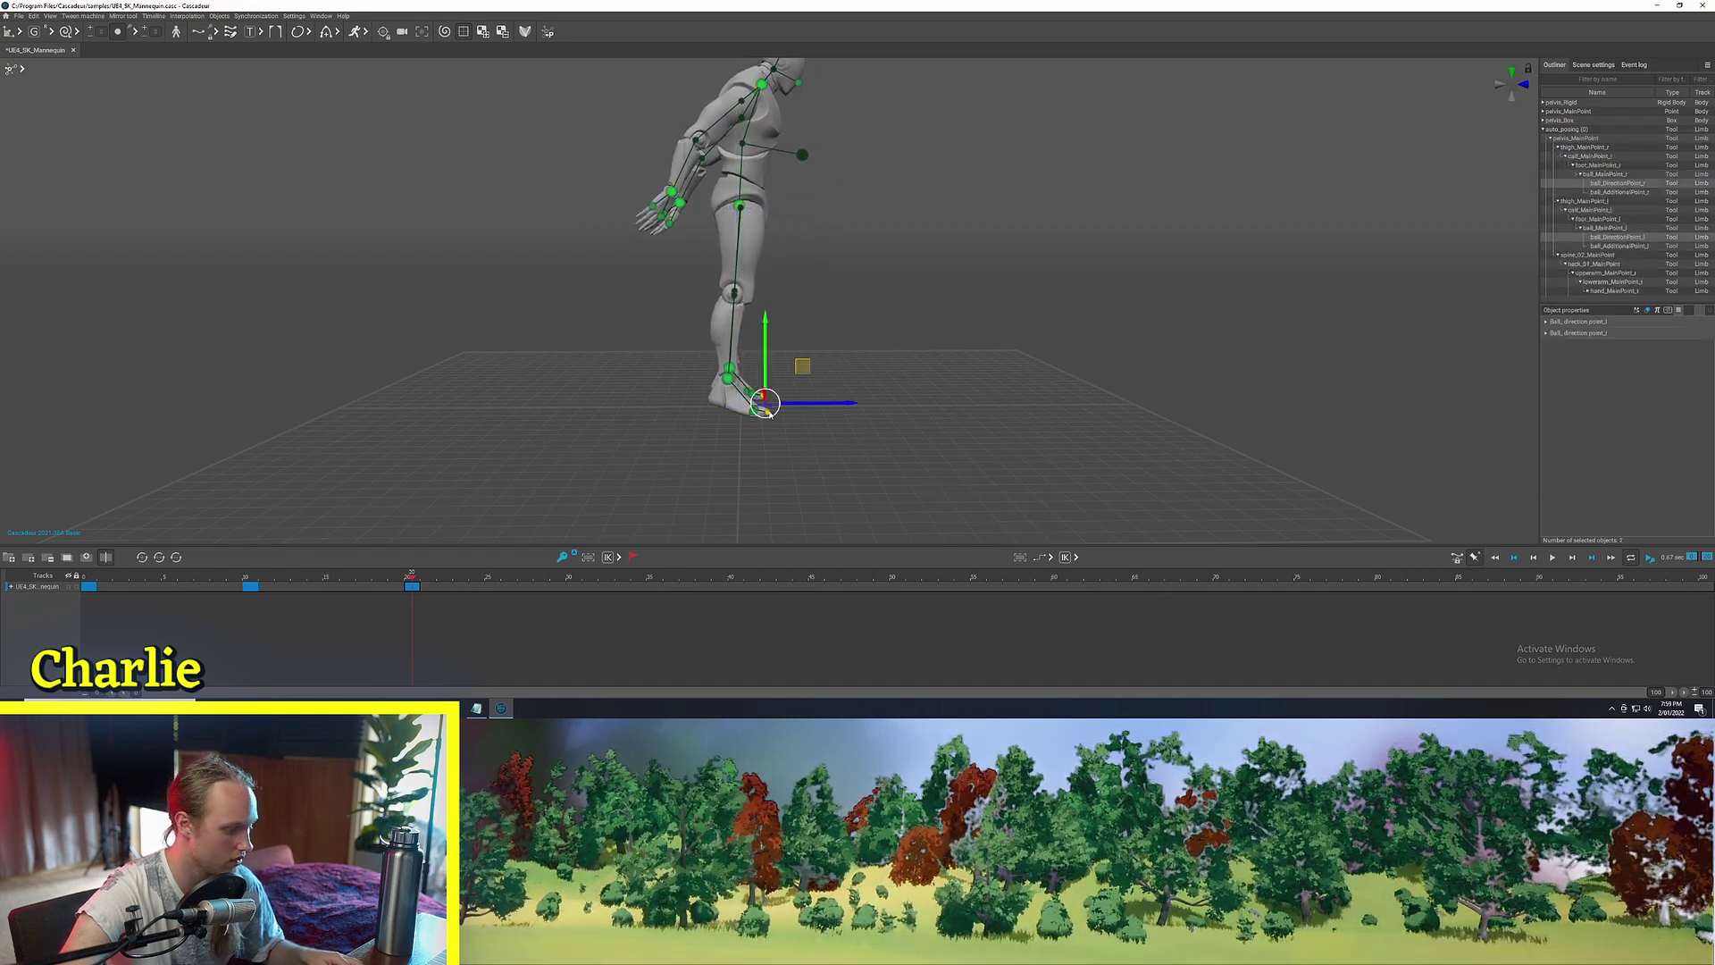
pyautogui.click(865, 250)
pyautogui.scroll(-2, 868, 204)
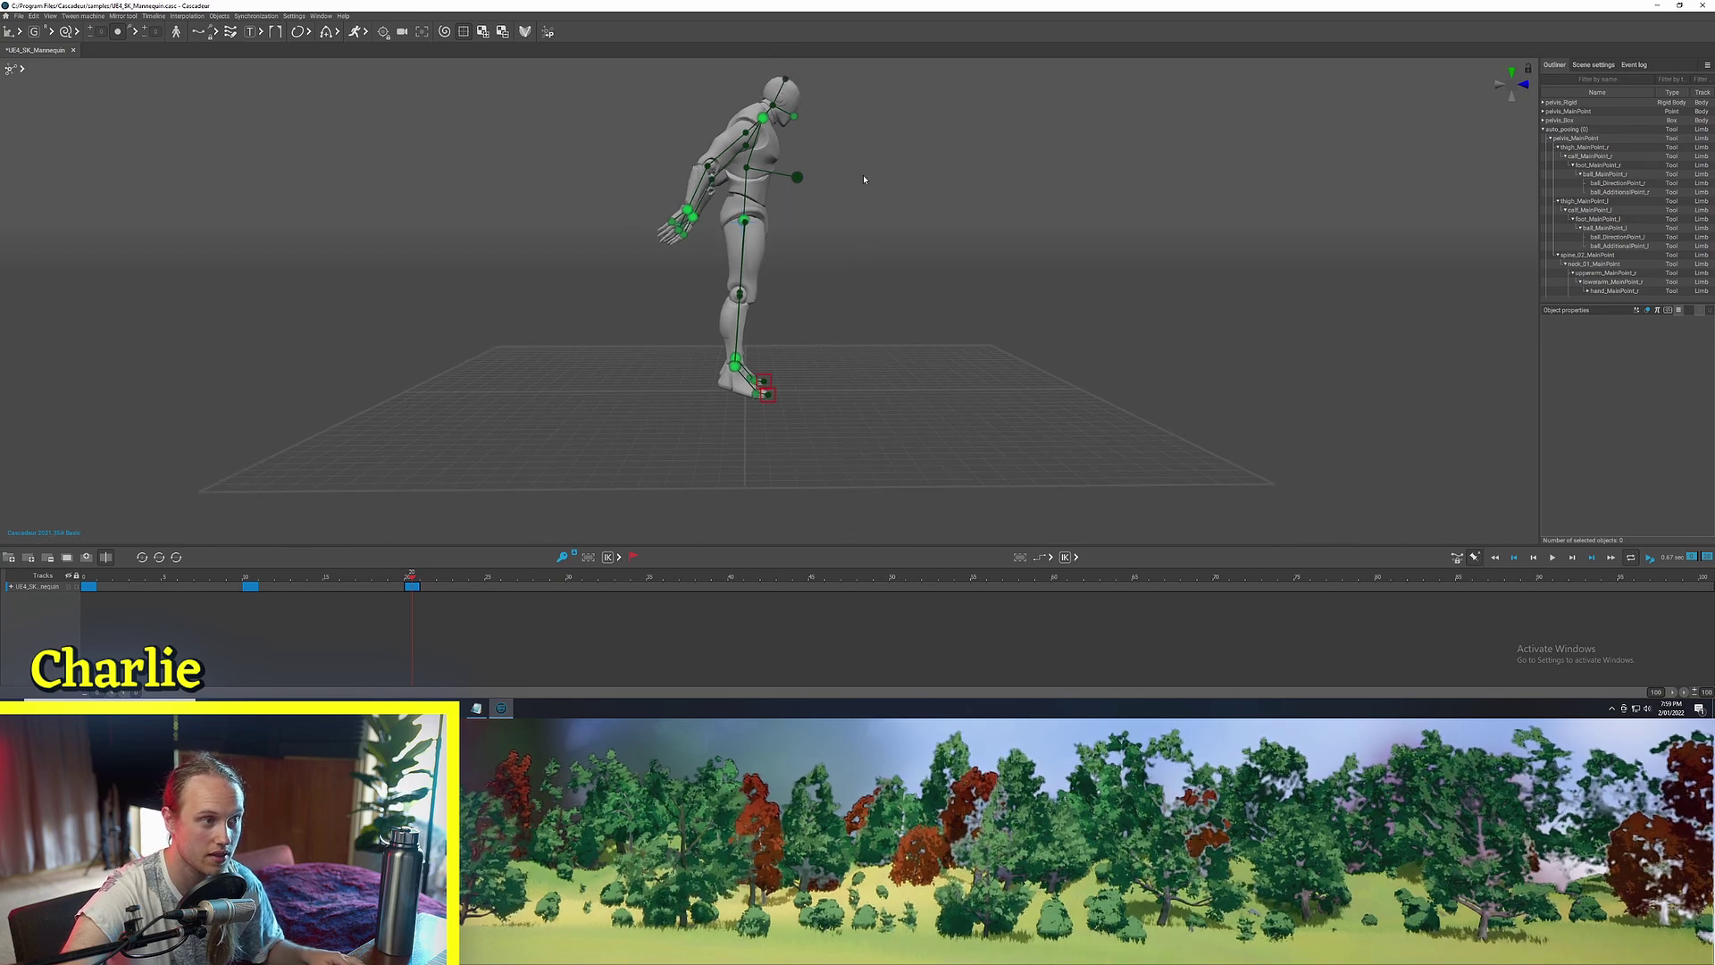
pyautogui.moveTo(863, 178); pyautogui.dragTo(824, 136, button='right')
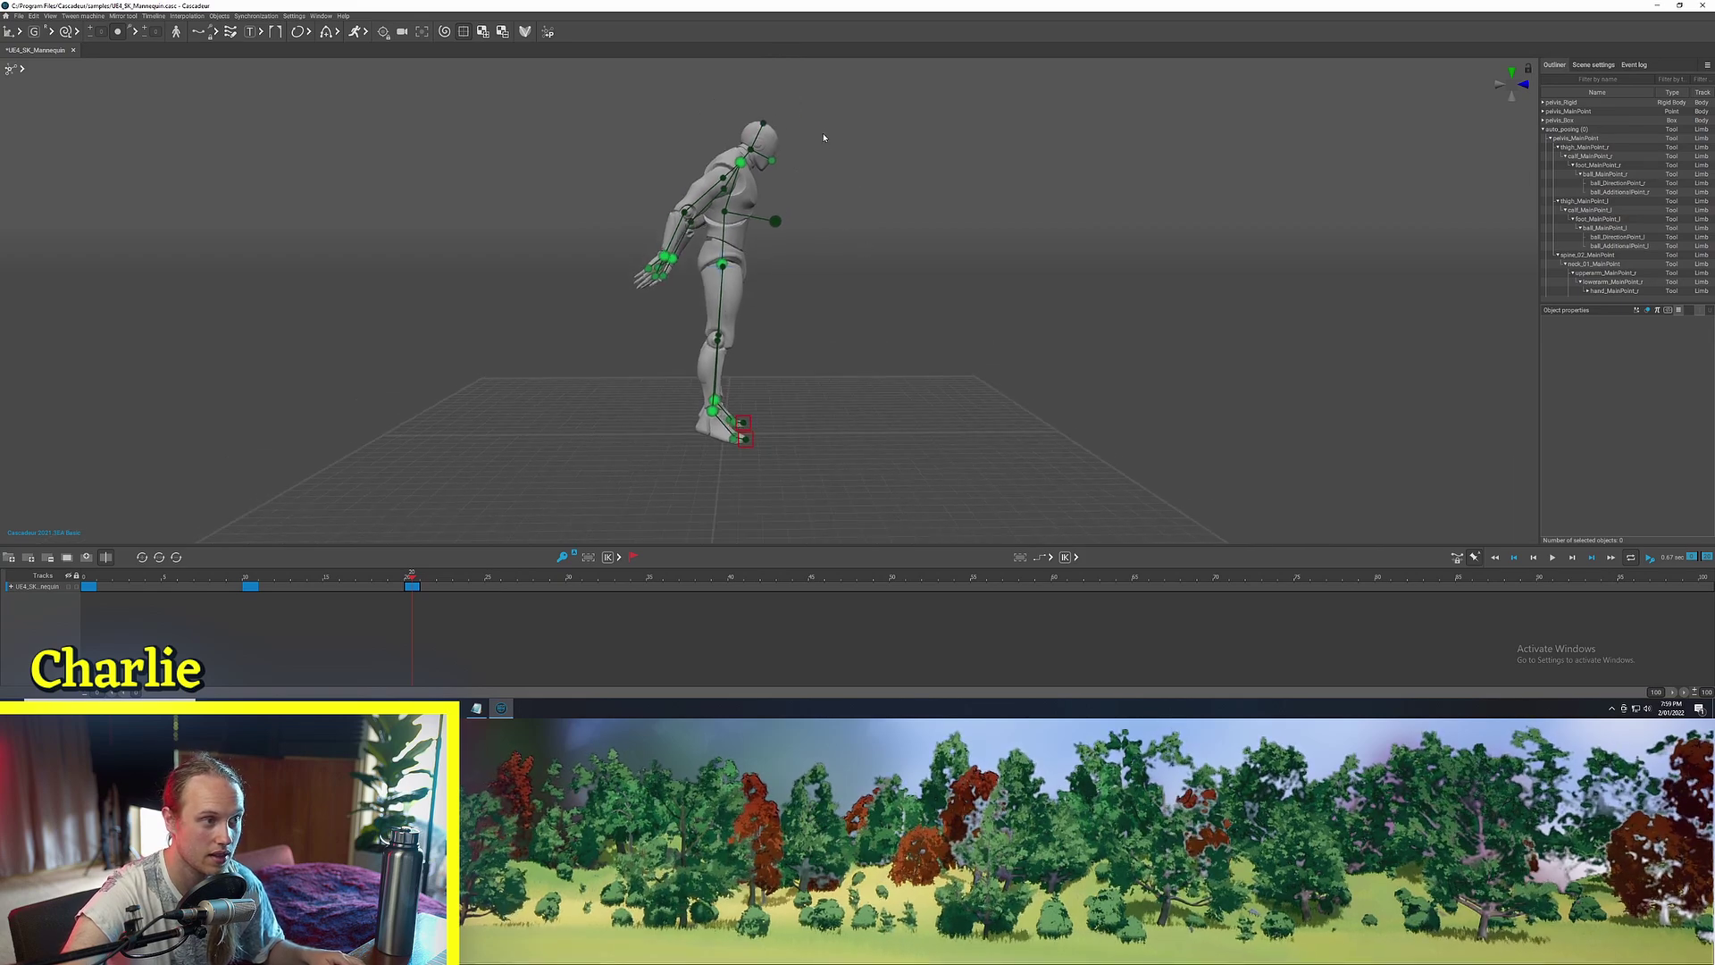
# Raise the neck and both hand points together to lift the mannequin's heels onto tiptoe at frame 20
pyautogui.keyDown('shift'); pyautogui.click(671, 261); pyautogui.keyUp('shift')
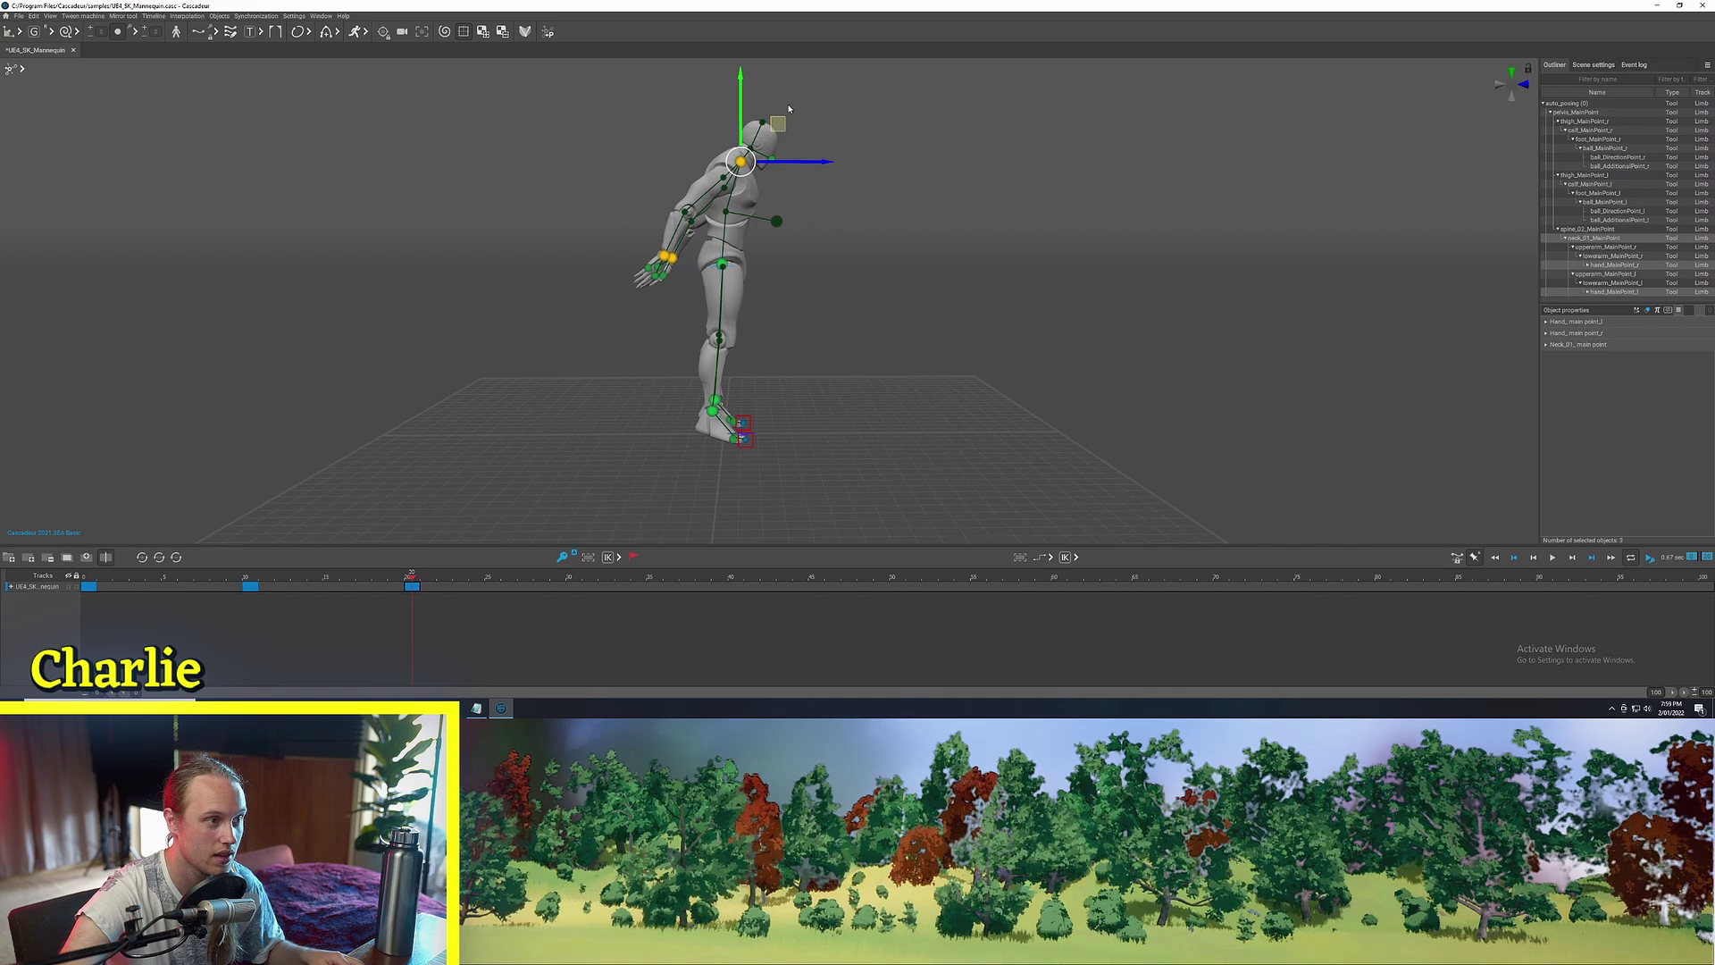
pyautogui.moveTo(788, 109); pyautogui.dragTo(787, 106)
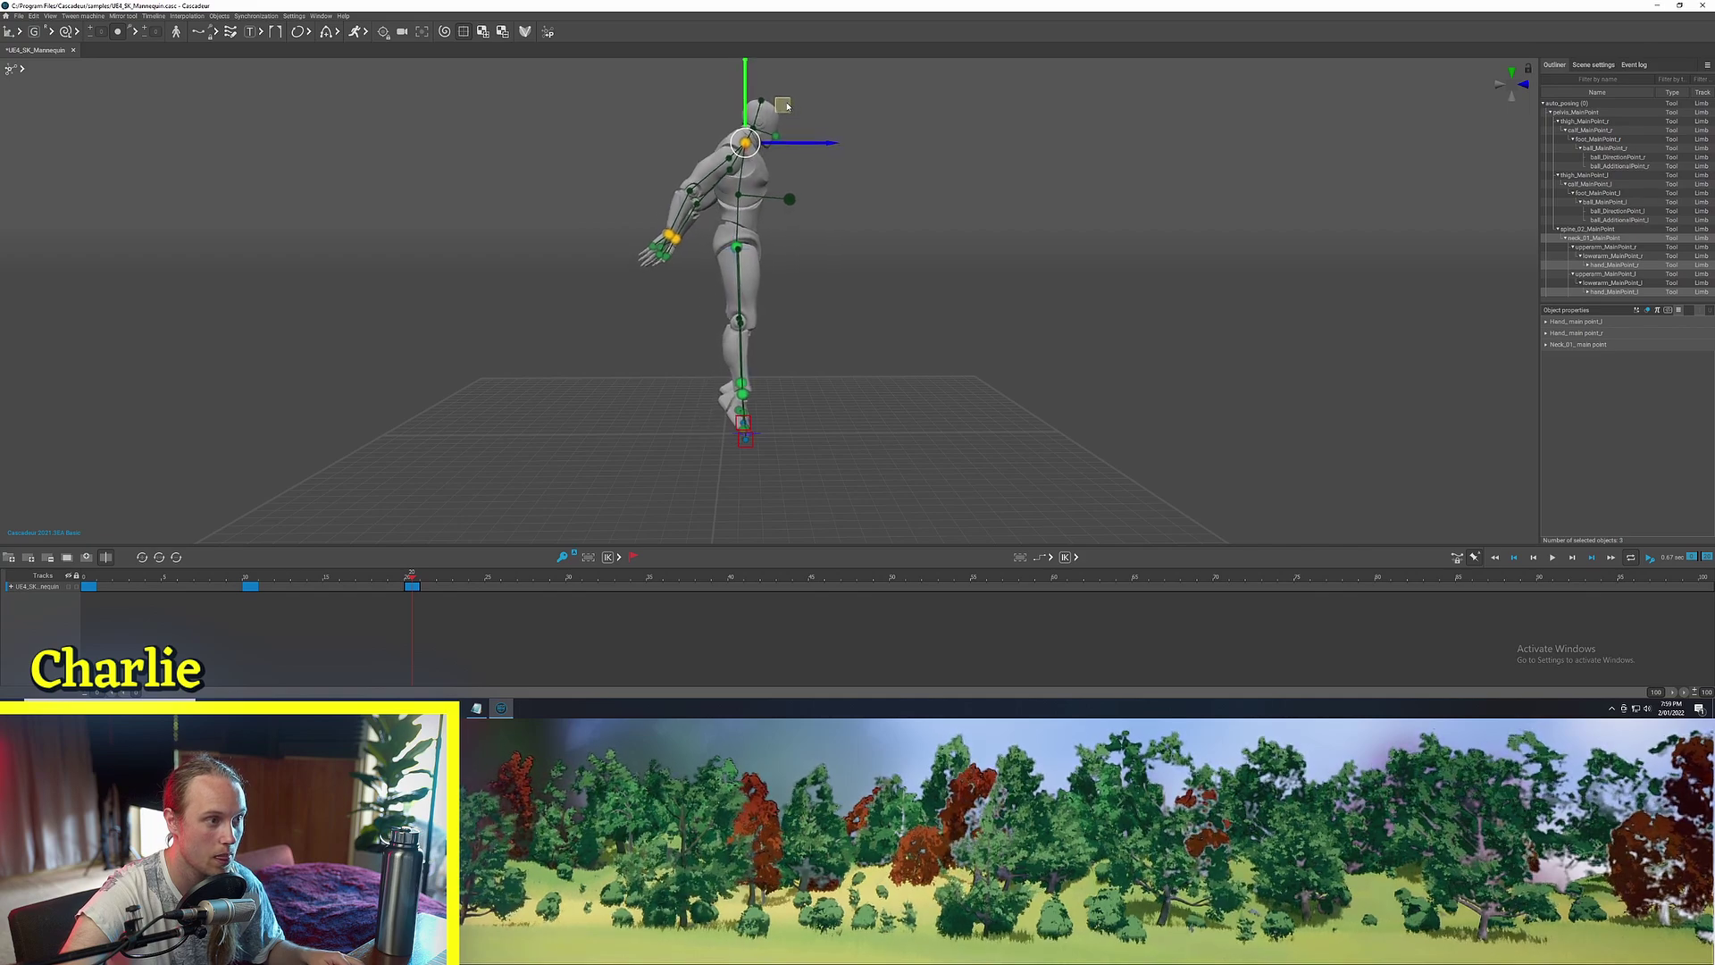
pyautogui.keyDown('alt'); pyautogui.moveTo(913, 210); pyautogui.dragTo(896, 212); pyautogui.keyUp('alt')
pyautogui.click(827, 218)
# Swing both hand points up and forward so the mannequin's arms reach overhead in the takeoff pose
pyautogui.click(677, 239)
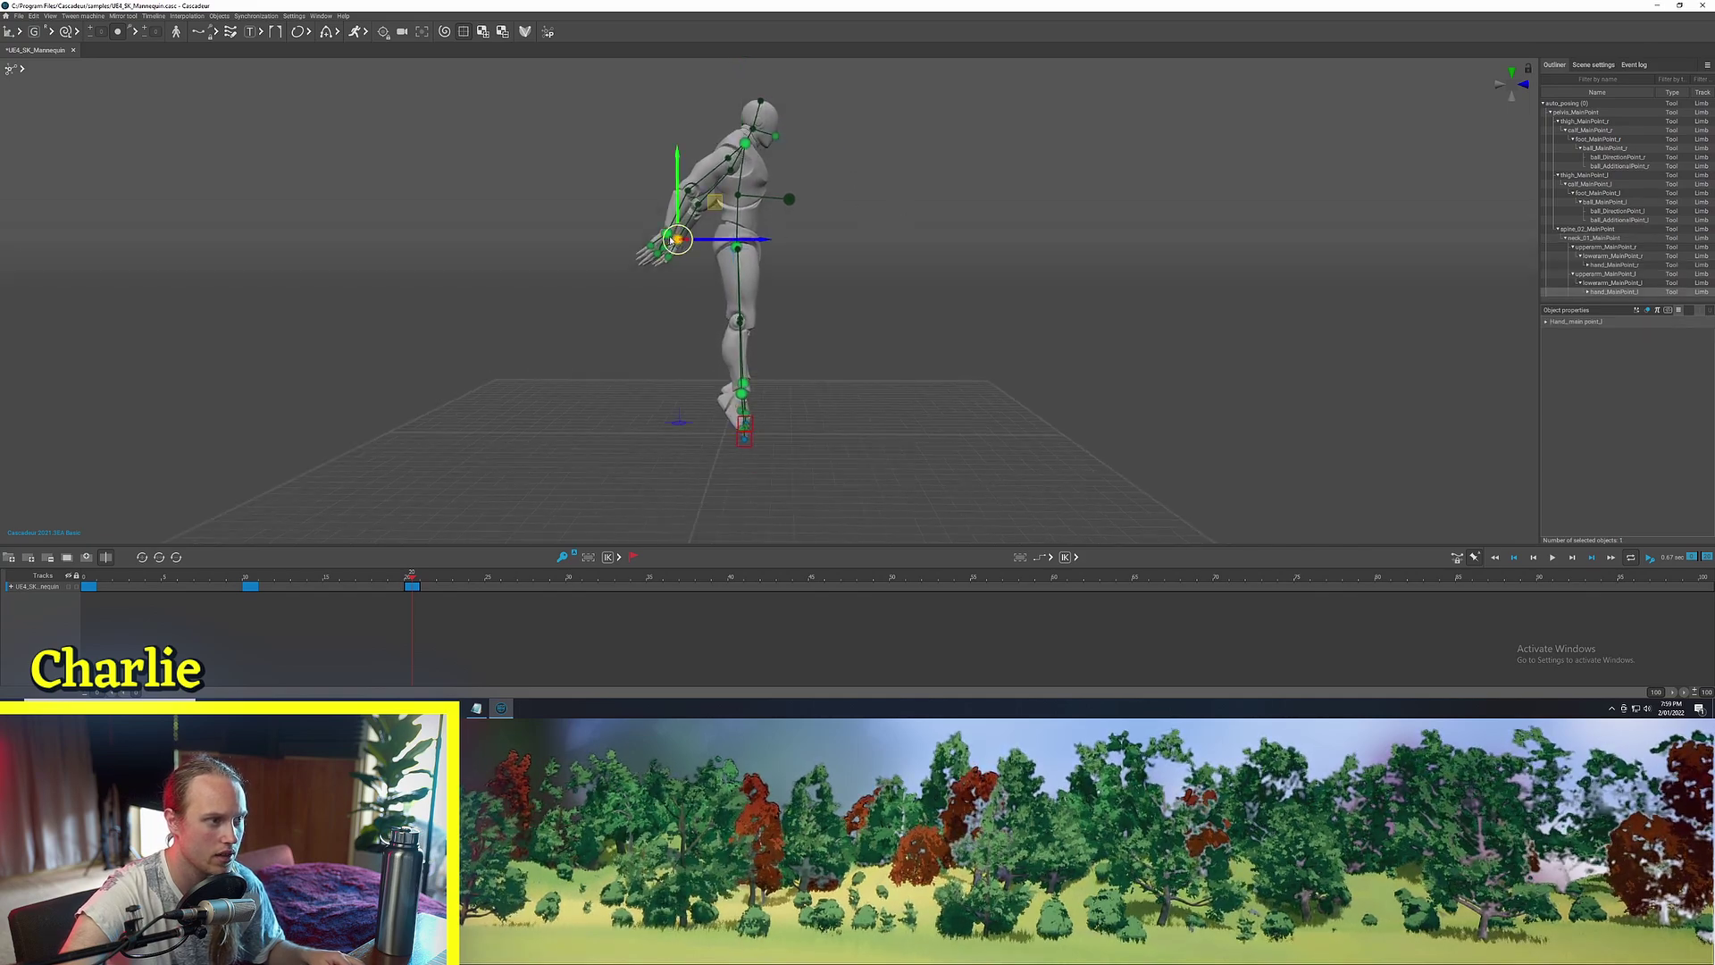
pyautogui.keyDown('shift'); pyautogui.click(667, 233); pyautogui.keyUp('shift')
pyautogui.keyDown('alt'); pyautogui.moveTo(803, 216); pyautogui.dragTo(736, 280, button='middle'); pyautogui.keyUp('alt')
pyautogui.moveTo(642, 262); pyautogui.dragTo(764, 88)
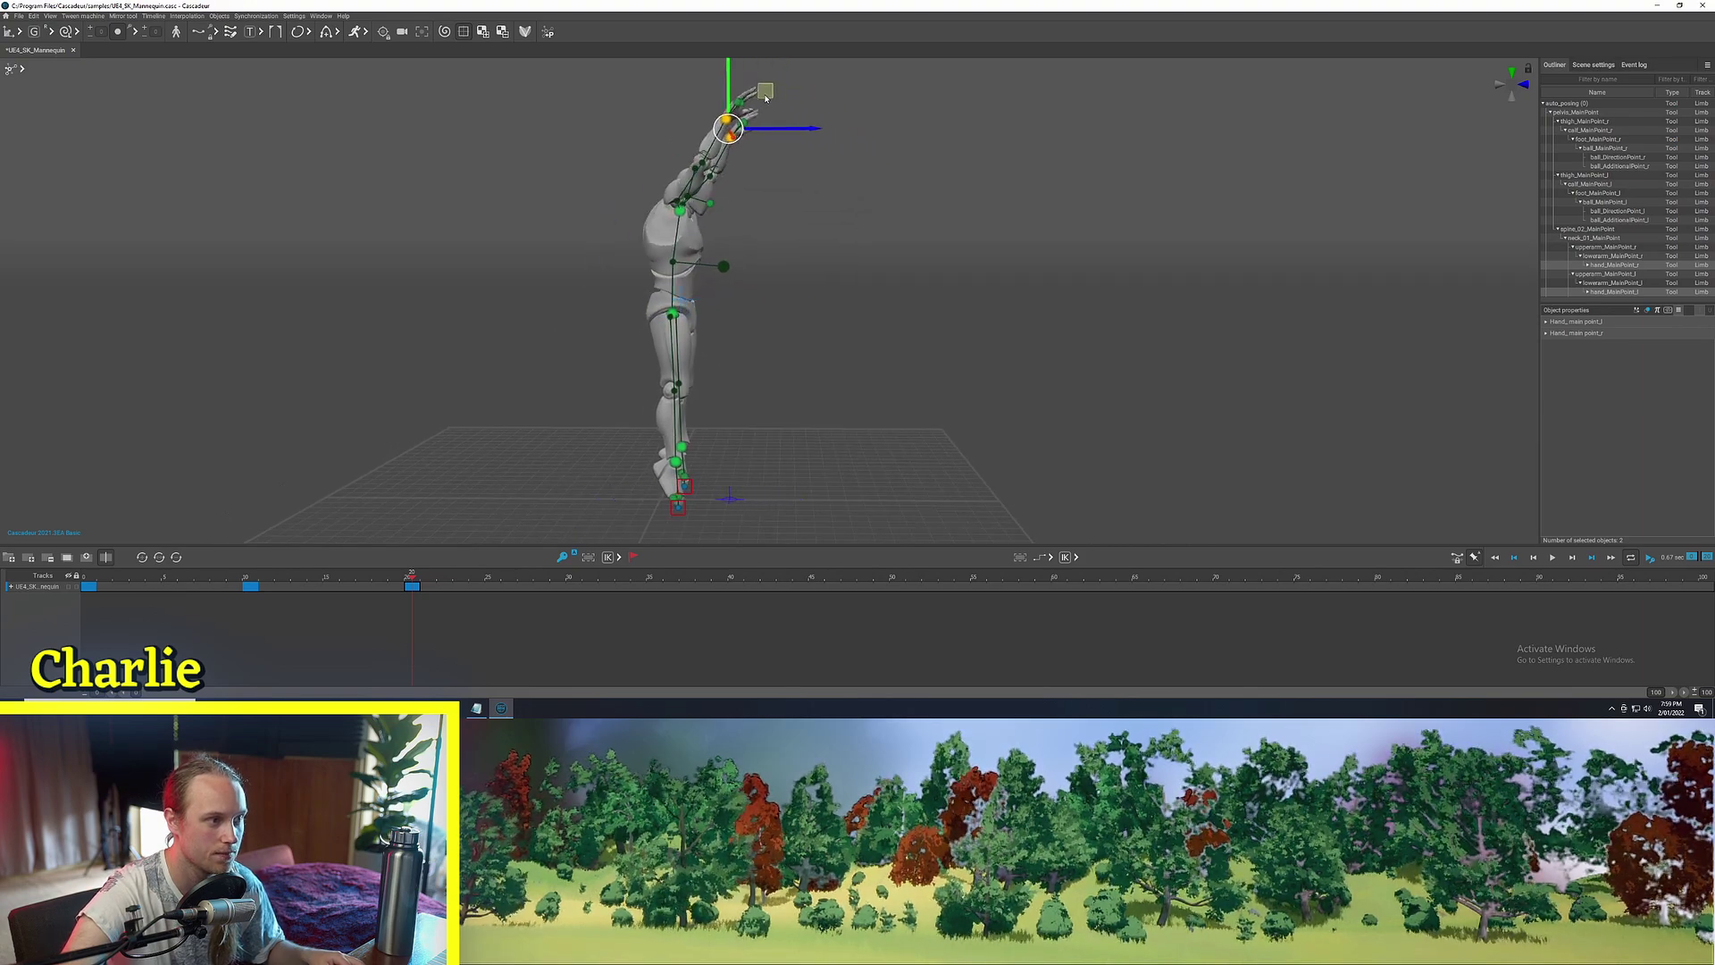
# Review the animation from the standing pose through the crouch at frame 10 to the takeoff at frame 20
pyautogui.click(127, 585)
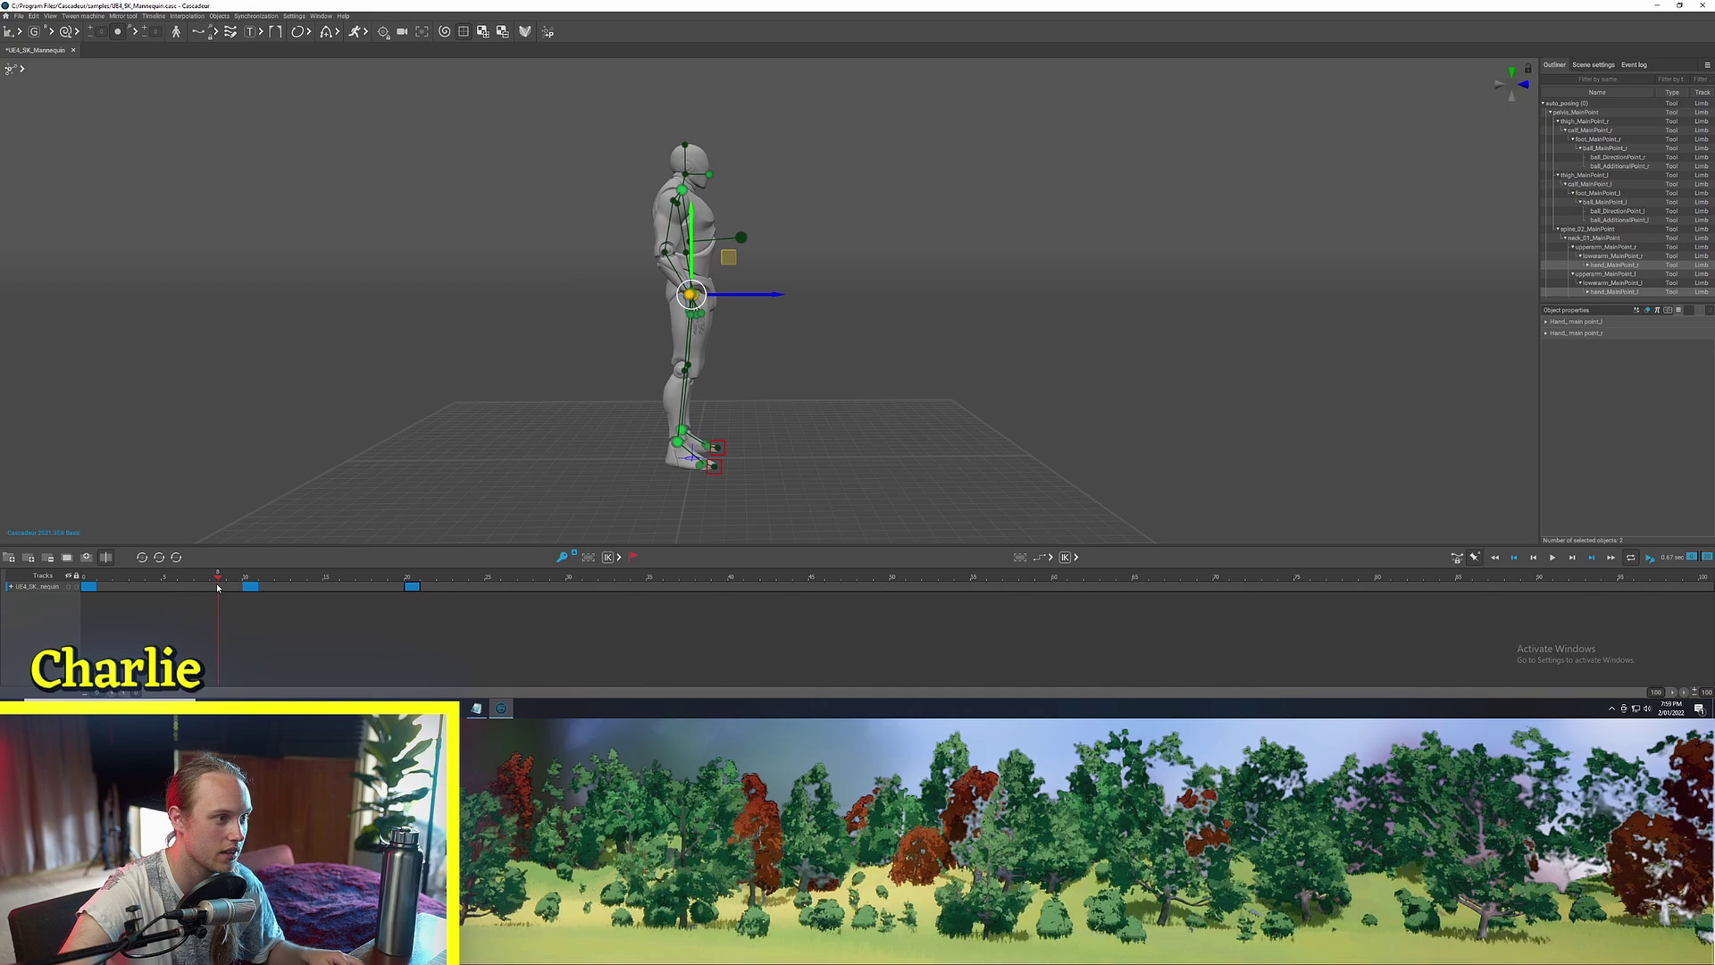
pyautogui.click(250, 586)
pyautogui.click(410, 584)
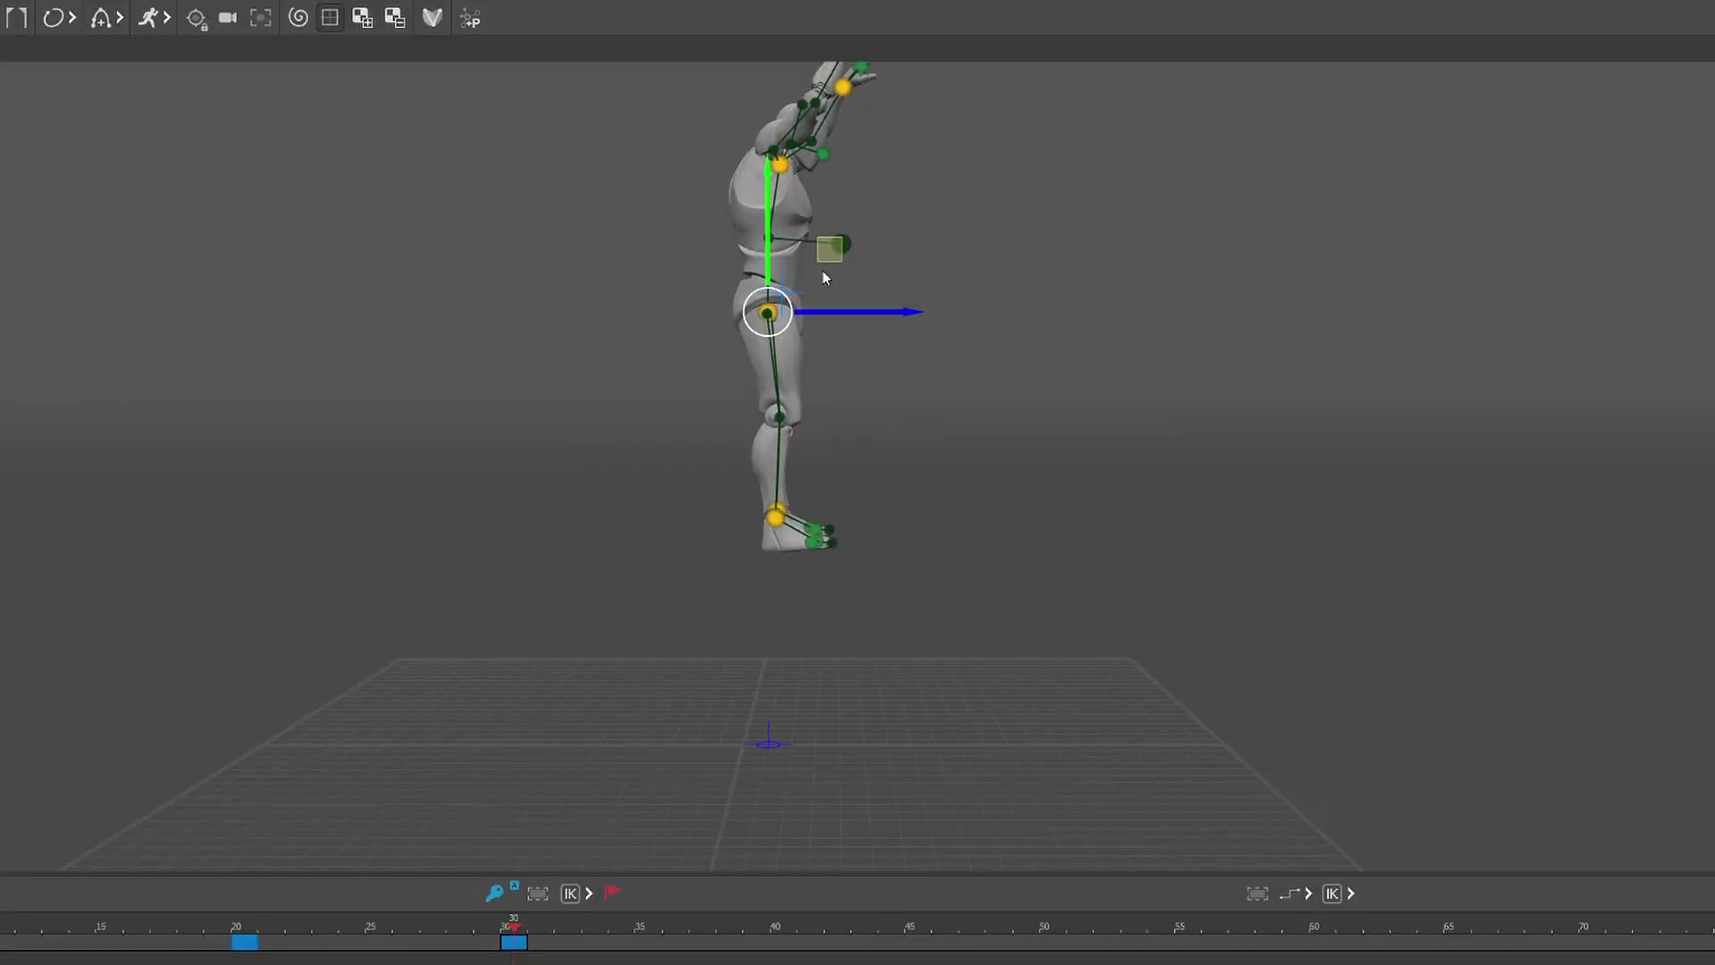
# Adjust the height of the whole mannequin above the ground at frame 30, moving pelvis, neck, hands and feet together
pyautogui.moveTo(823, 270); pyautogui.dragTo(824, 277)
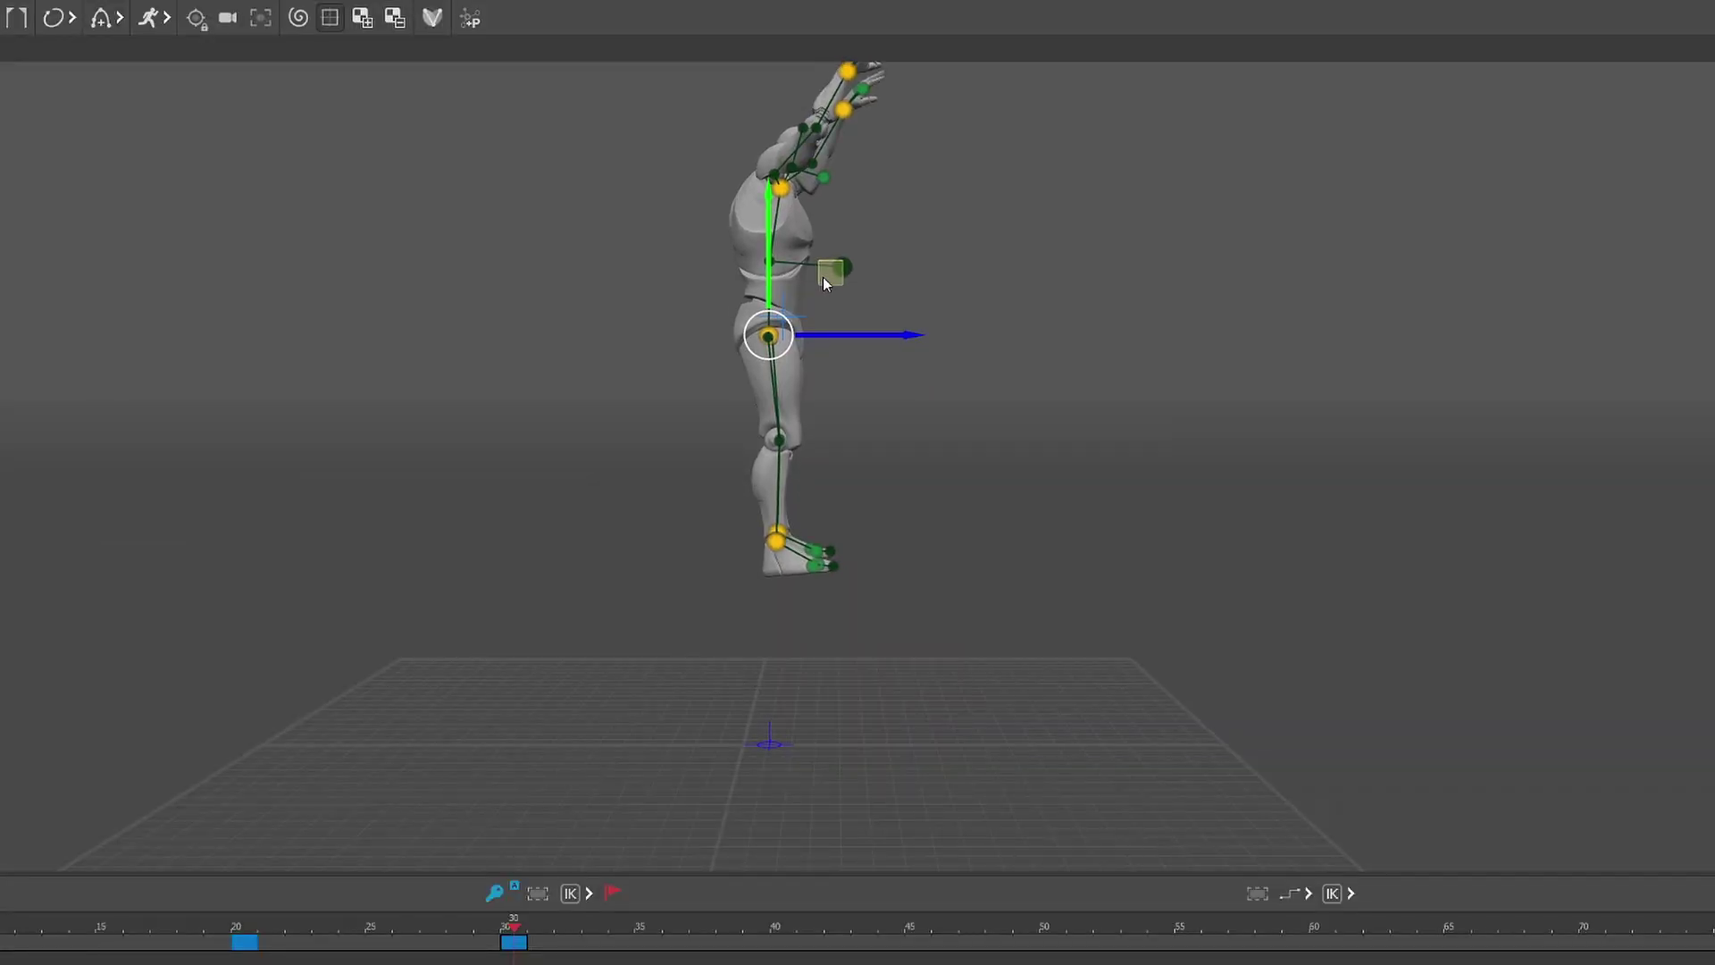
pyautogui.keyDown('alt'); pyautogui.moveTo(796, 540); pyautogui.dragTo(868, 543); pyautogui.keyUp('alt')
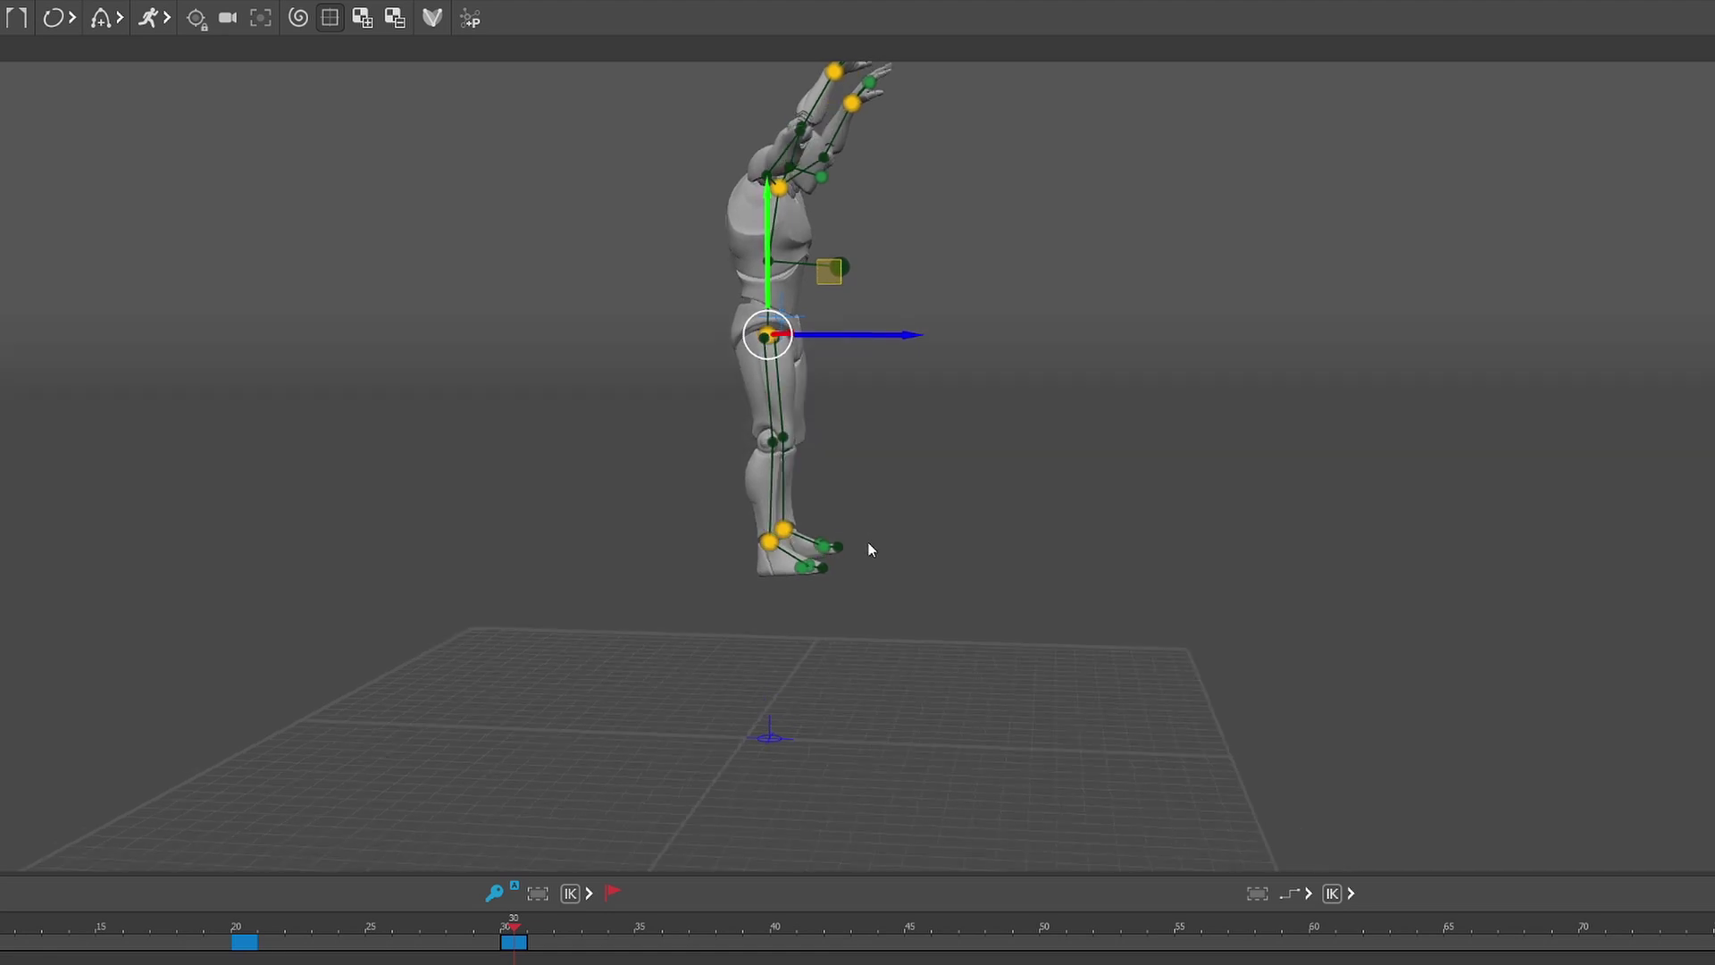
pyautogui.moveTo(871, 549); pyautogui.dragTo(896, 543, button='right')
# Shift both foot points slightly forward in the airborne pose at frame 30
pyautogui.click(792, 528)
pyautogui.moveTo(594, 651); pyautogui.dragTo(721, 610, button='right')
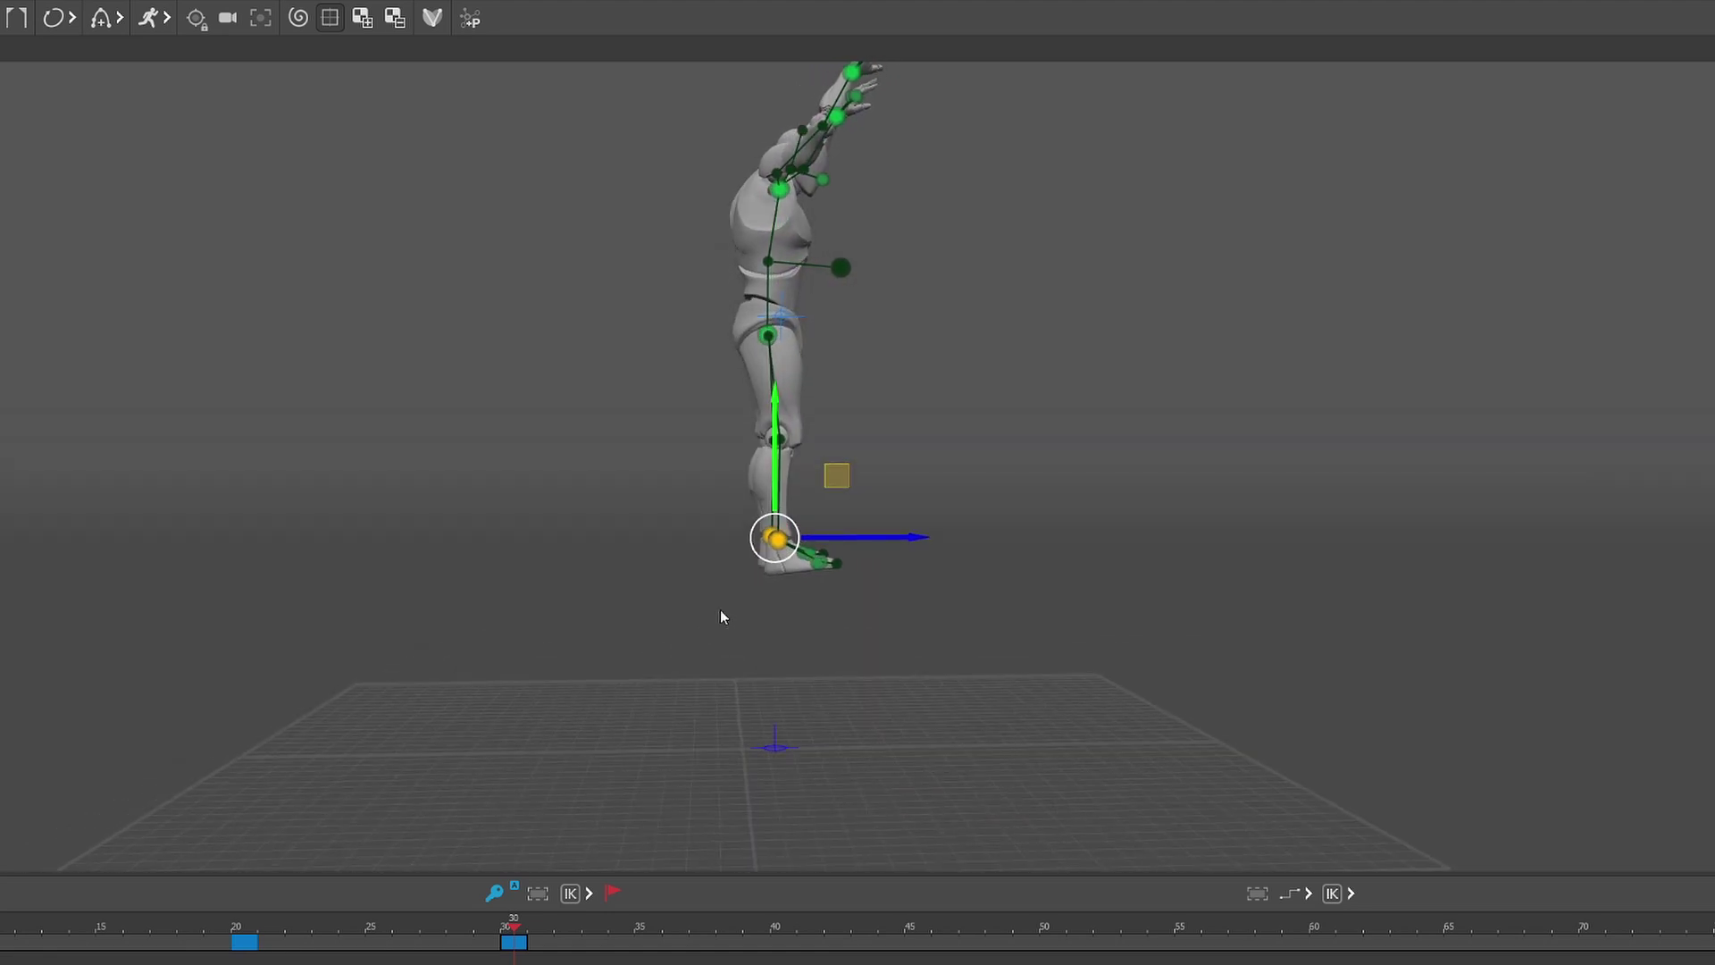
pyautogui.moveTo(838, 473); pyautogui.dragTo(858, 425)
# At frame 40, move both foot points down and slightly forward onto the ground for the landing pose
pyautogui.moveTo(922, 341); pyautogui.dragTo(1032, 368, button='right')
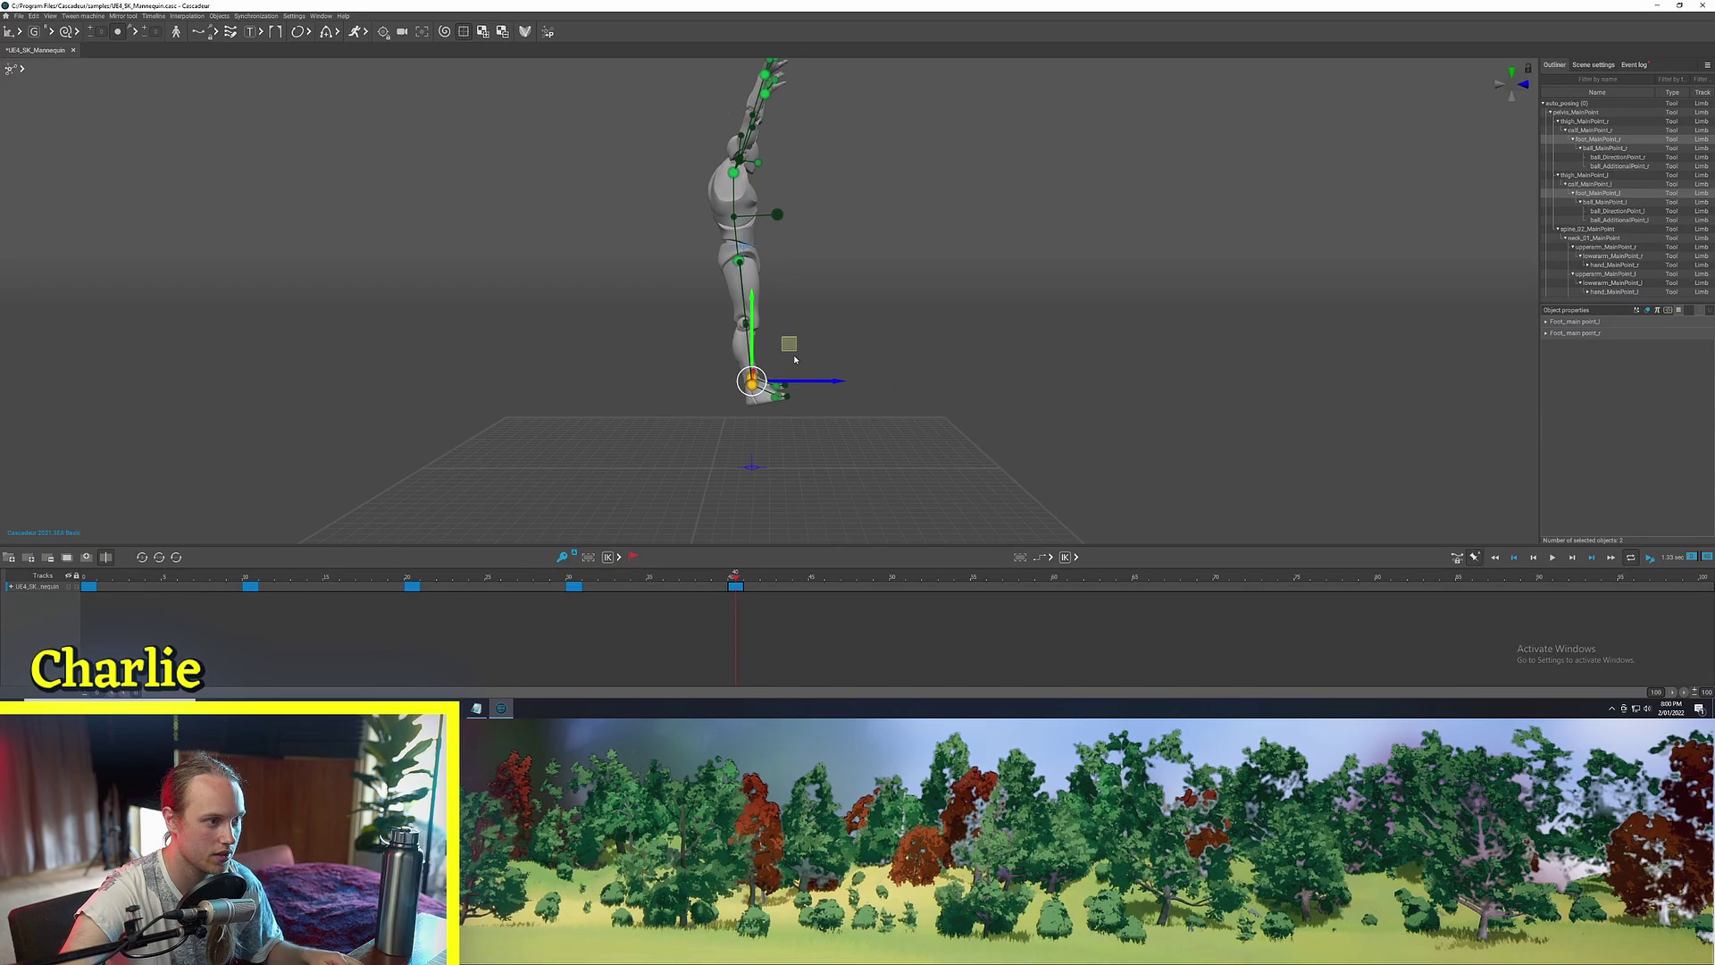
pyautogui.moveTo(789, 352); pyautogui.dragTo(808, 411)
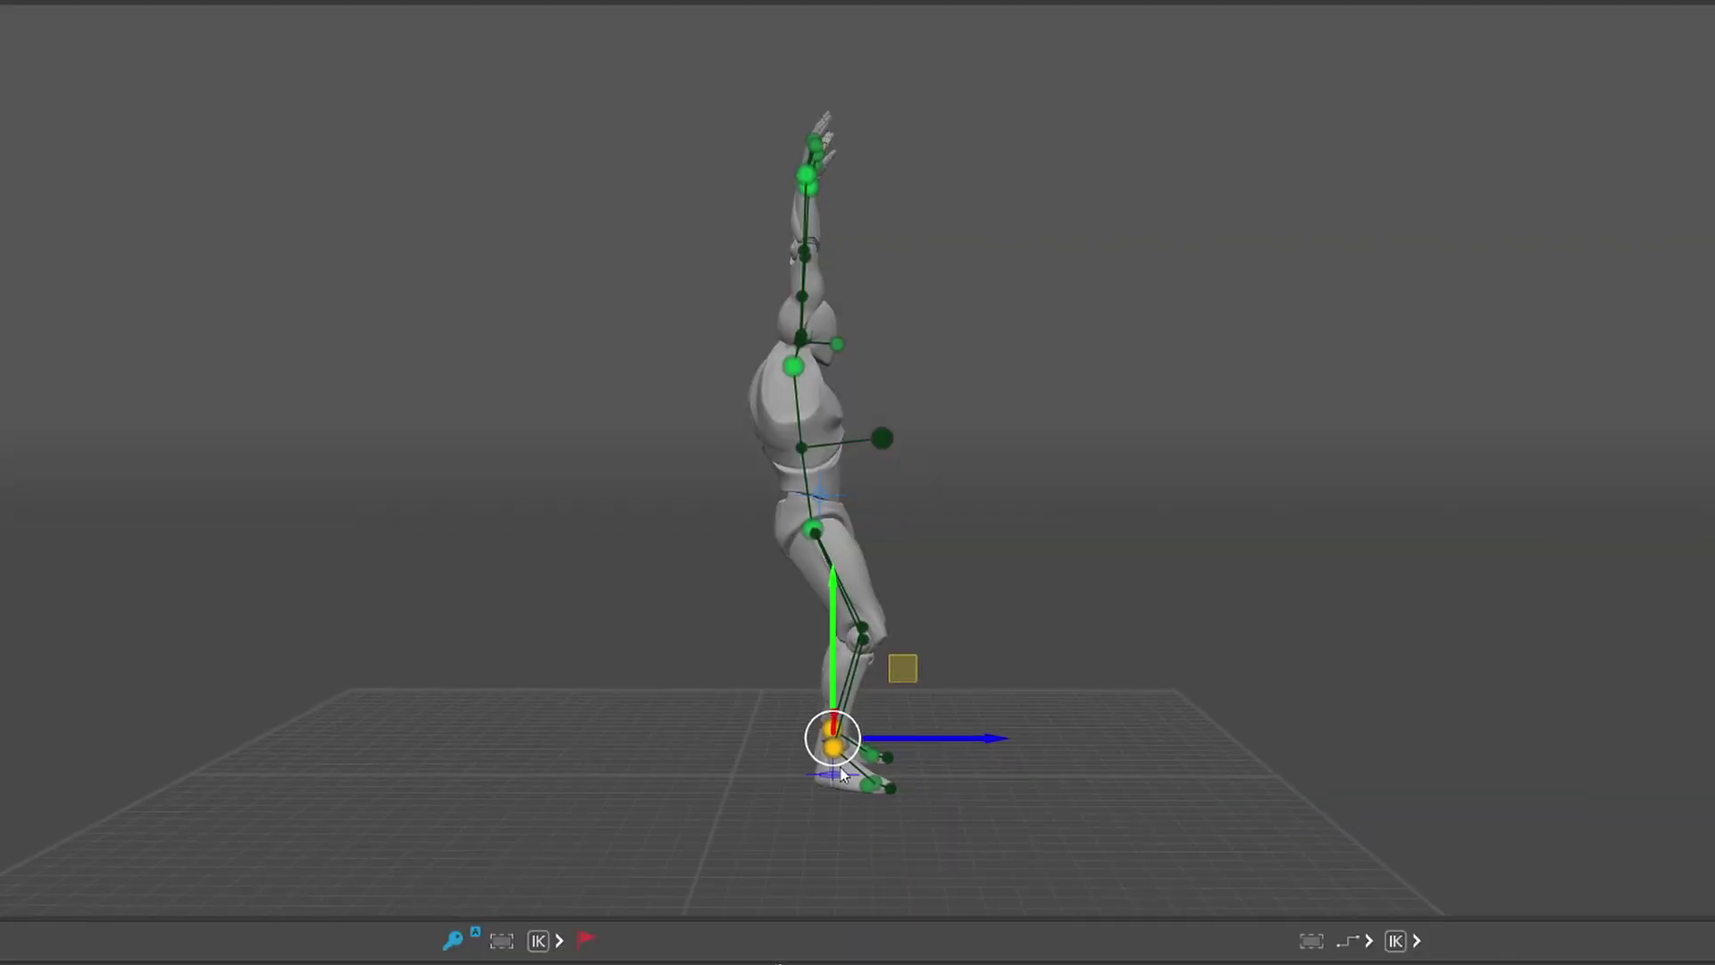
pyautogui.click(1042, 735)
# Lower the raised hands one at a time toward head height in the landing pose, bending the elbows outward
pyautogui.moveTo(1027, 739); pyautogui.dragTo(1250, 561, button='right')
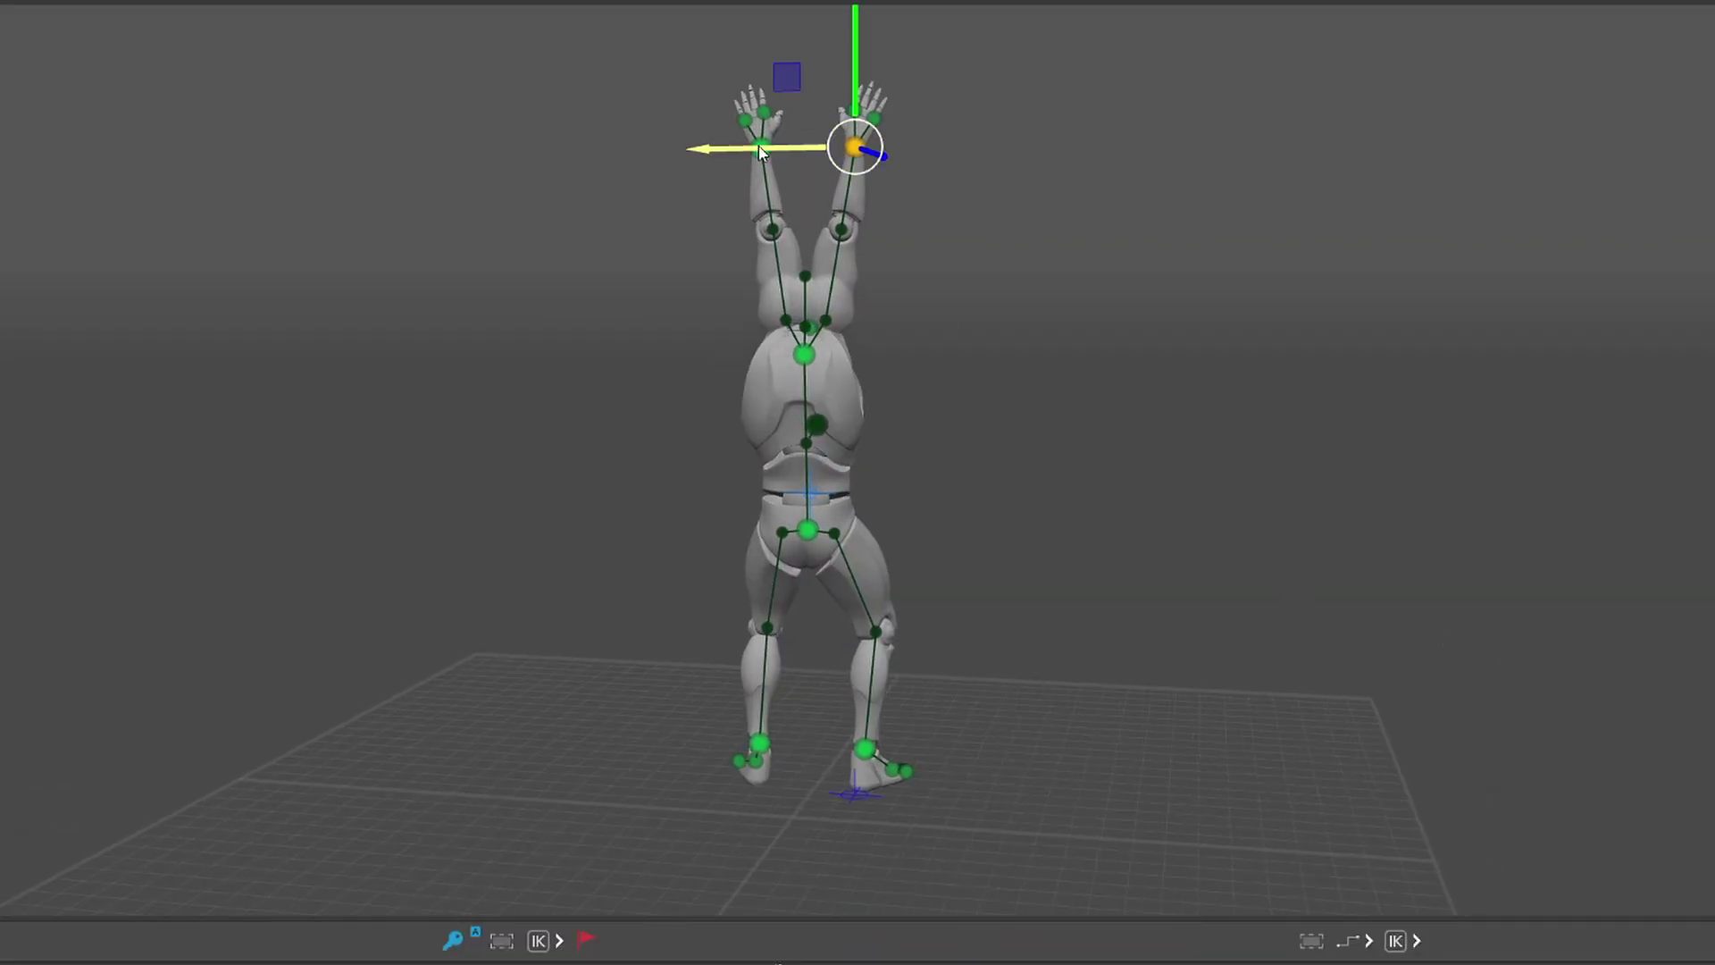
pyautogui.moveTo(1041, 272); pyautogui.dragTo(1080, 279, button='right')
pyautogui.moveTo(801, 84); pyautogui.dragTo(758, 196)
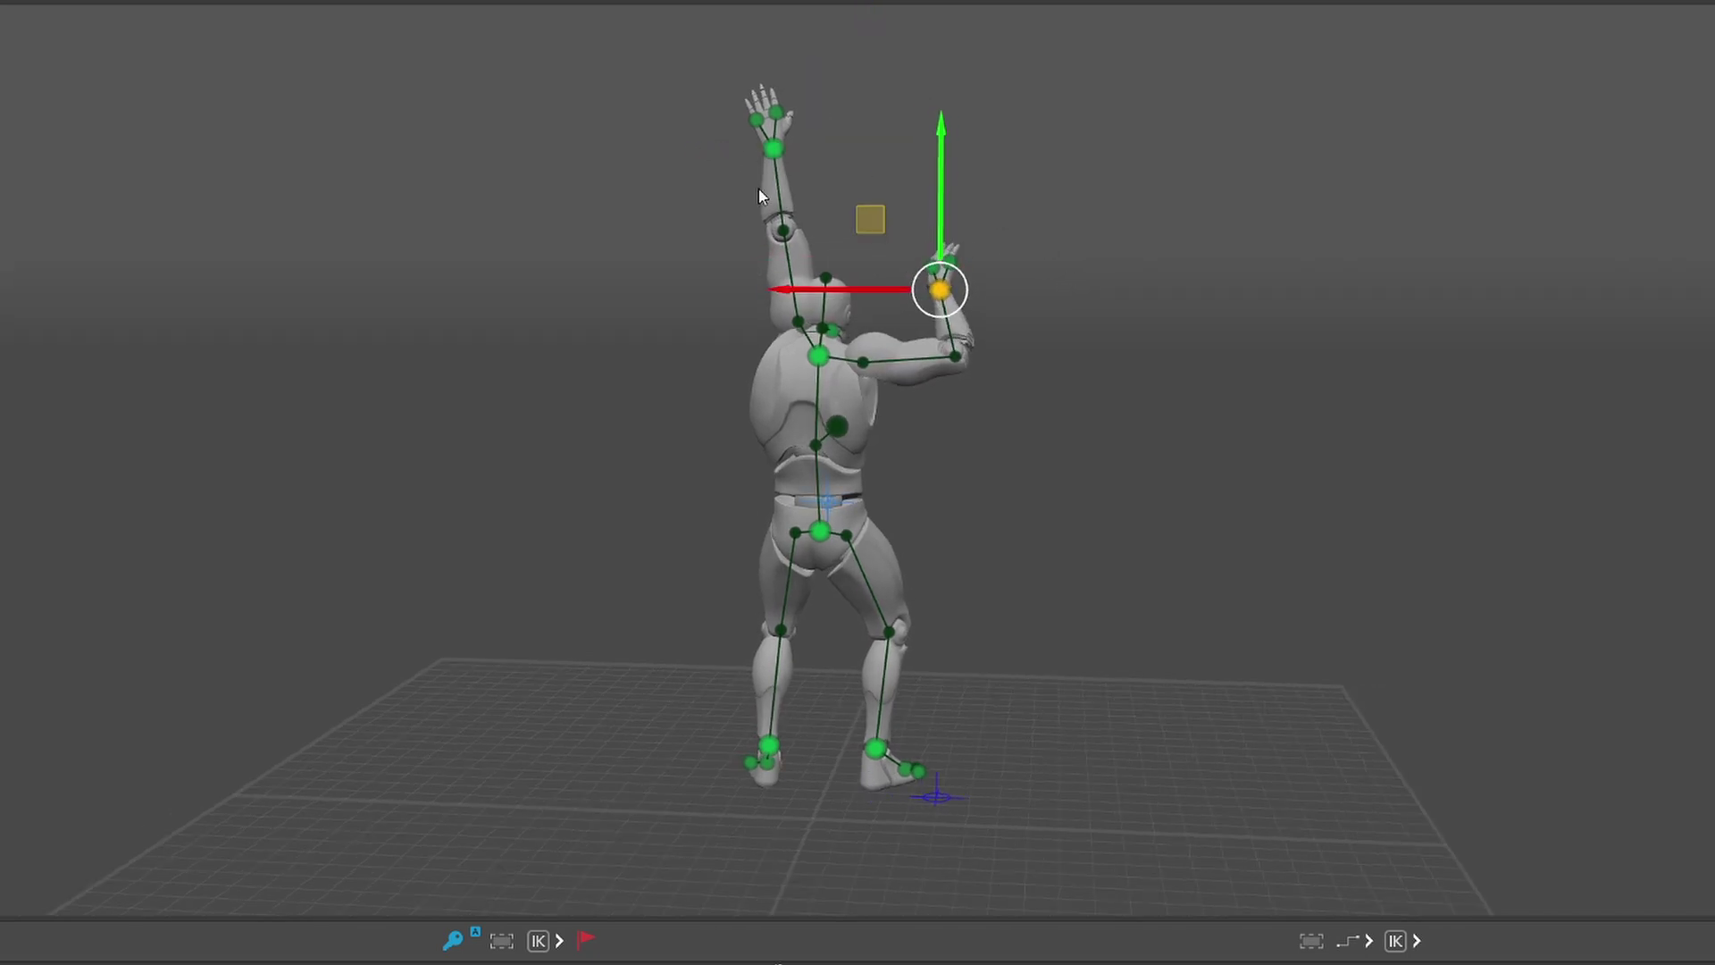
pyautogui.click(778, 150)
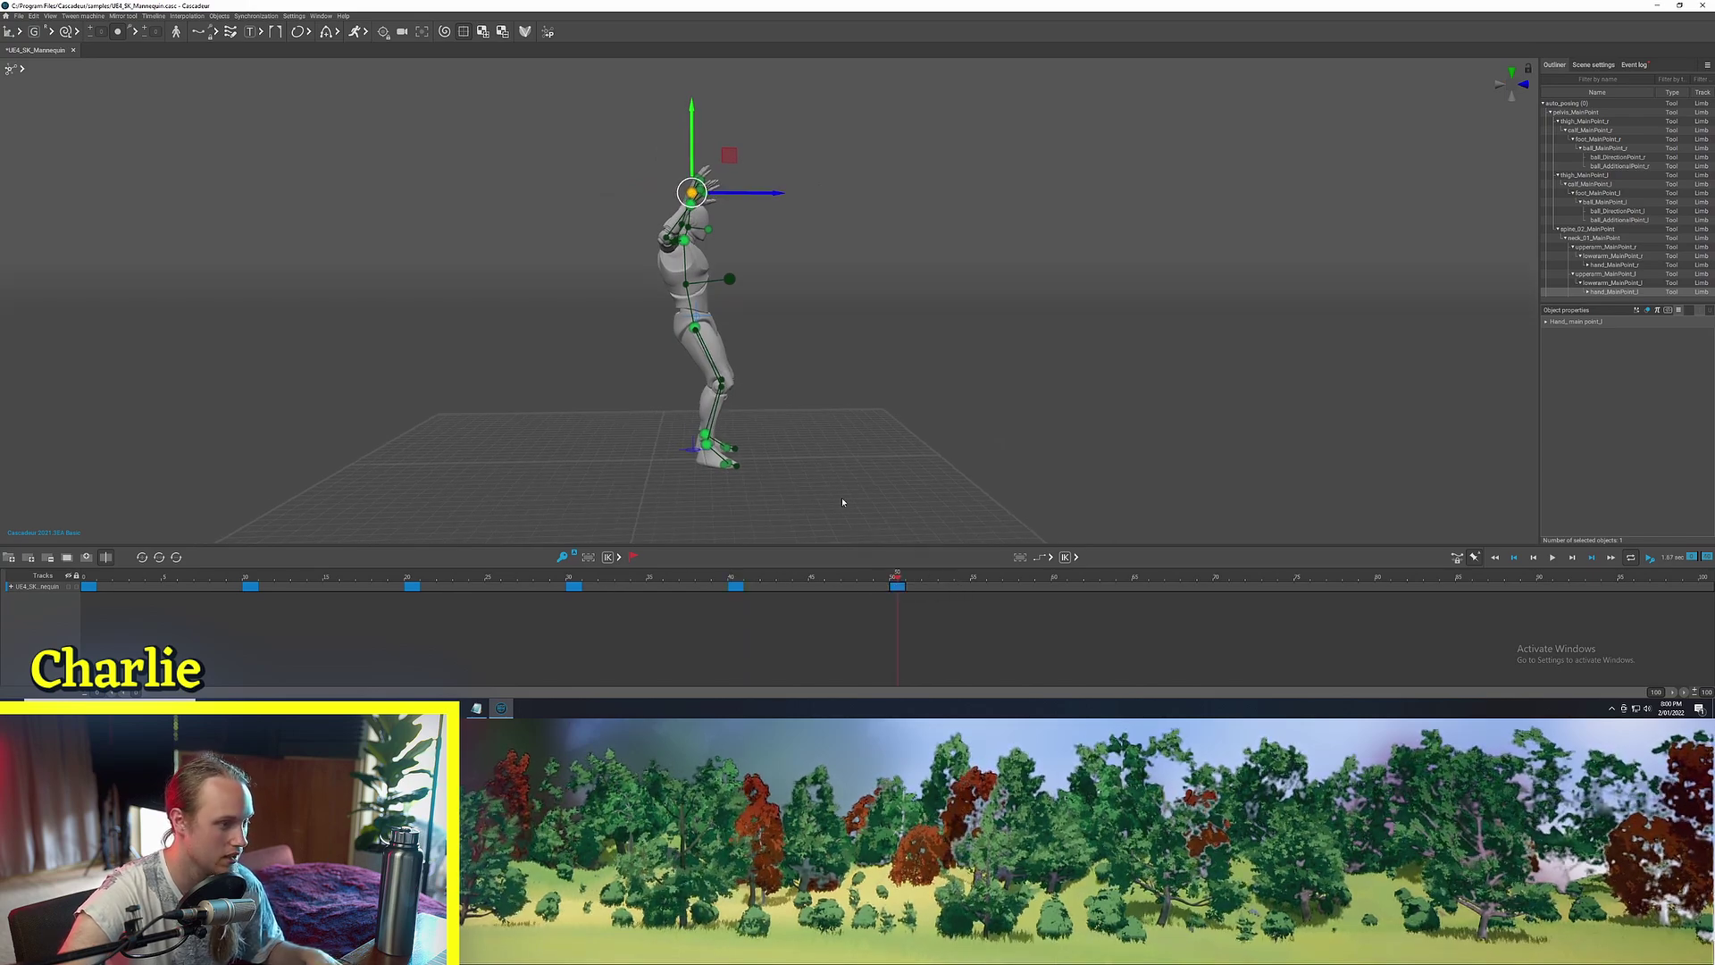
# At frame 50, lower the pelvis point to bring the landed mannequin into a deep crouch
pyautogui.keyDown('alt'); pyautogui.moveTo(682, 320); pyautogui.dragTo(688, 295, button='middle'); pyautogui.keyUp('alt')
pyautogui.moveTo(828, 419); pyautogui.dragTo(720, 264, button='middle')
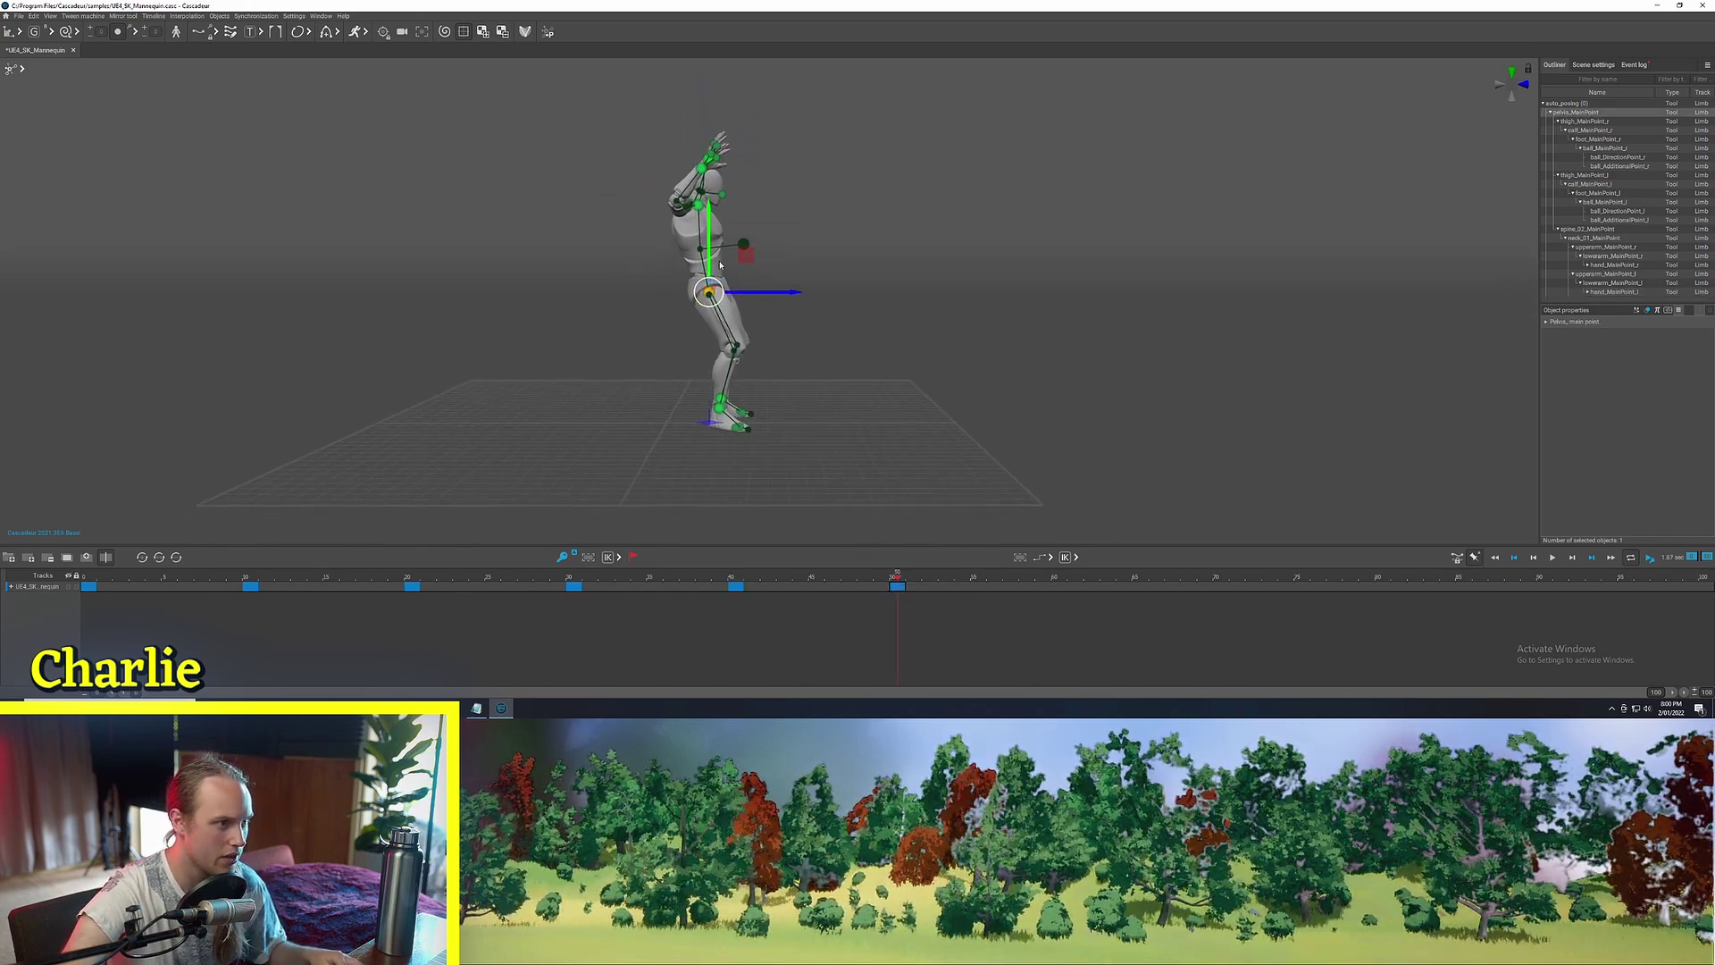
pyautogui.moveTo(748, 283); pyautogui.dragTo(749, 312)
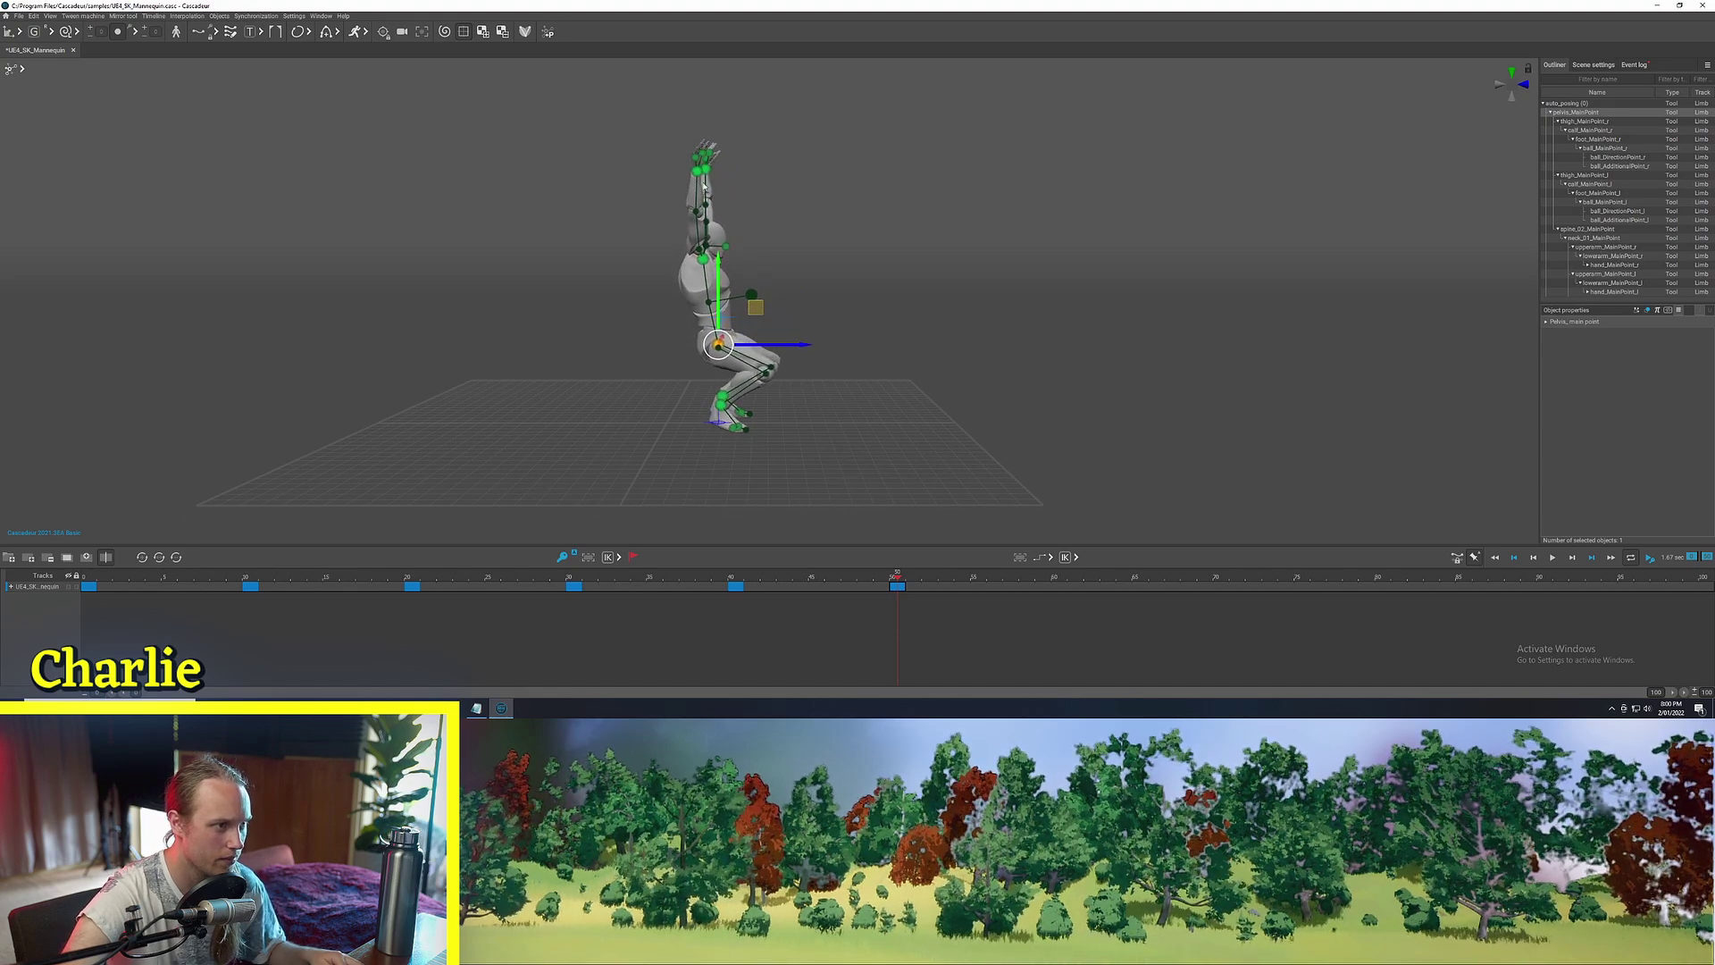
# Lower both hand points together from overhead and position them beside the hips of the frame 50 crouch
pyautogui.moveTo(927, 301); pyautogui.dragTo(633, 283, button='right')
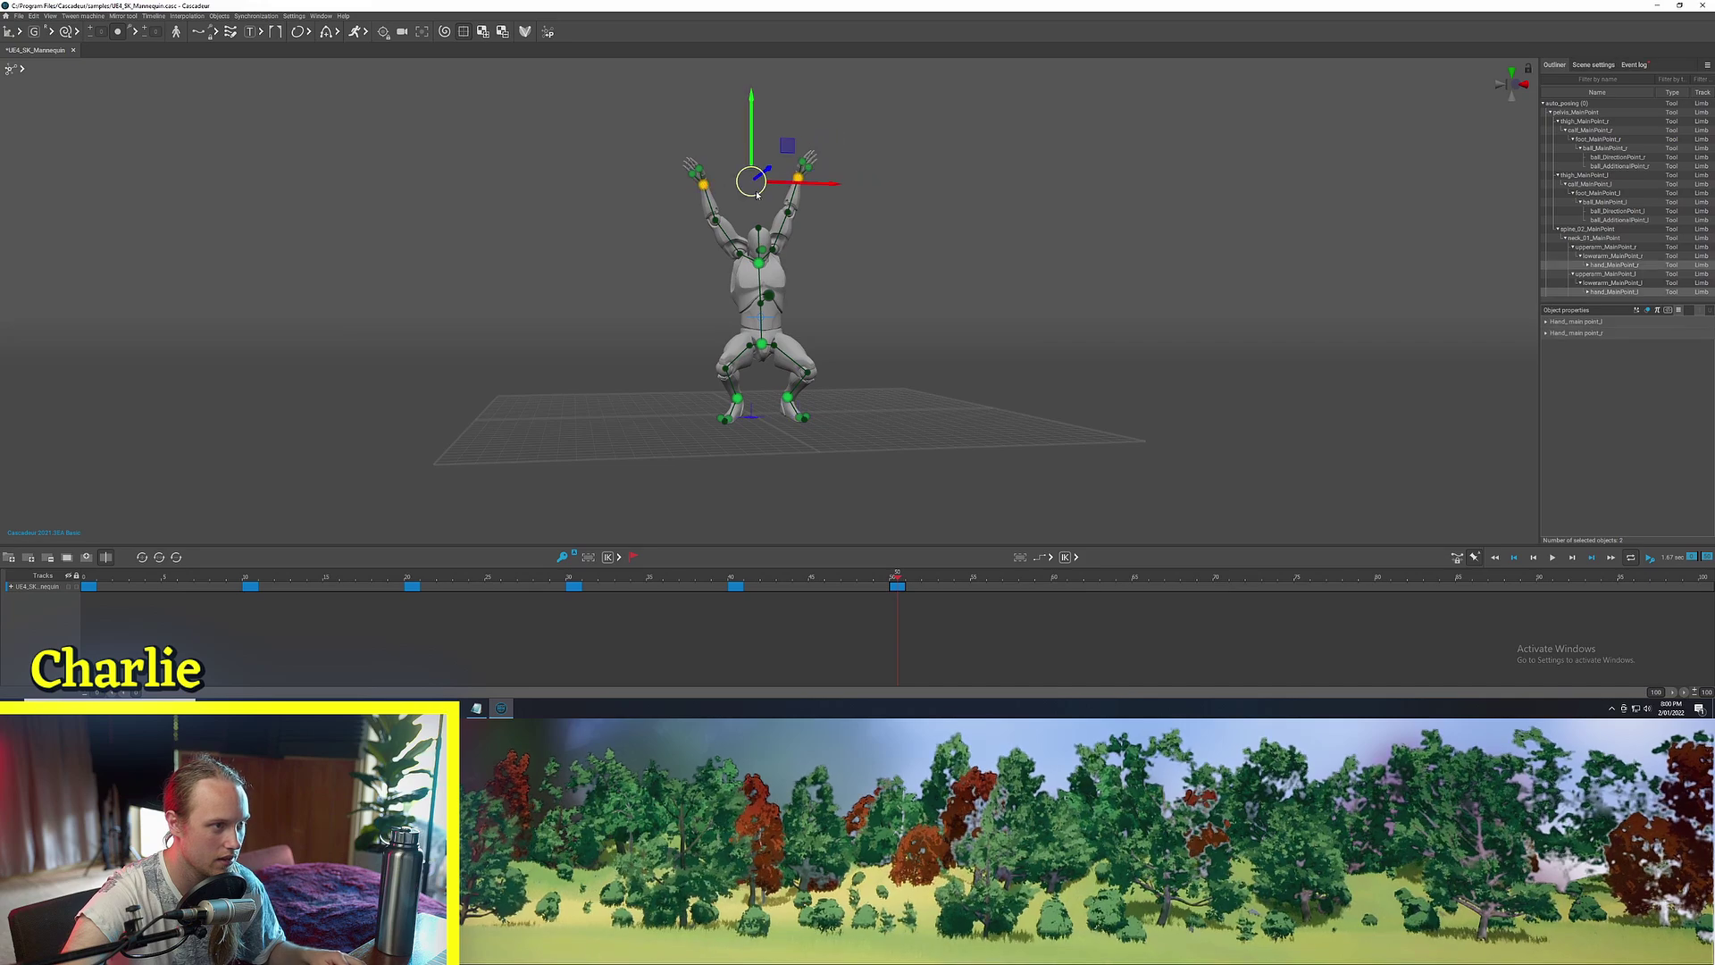
pyautogui.moveTo(758, 194); pyautogui.dragTo(766, 156, button='right')
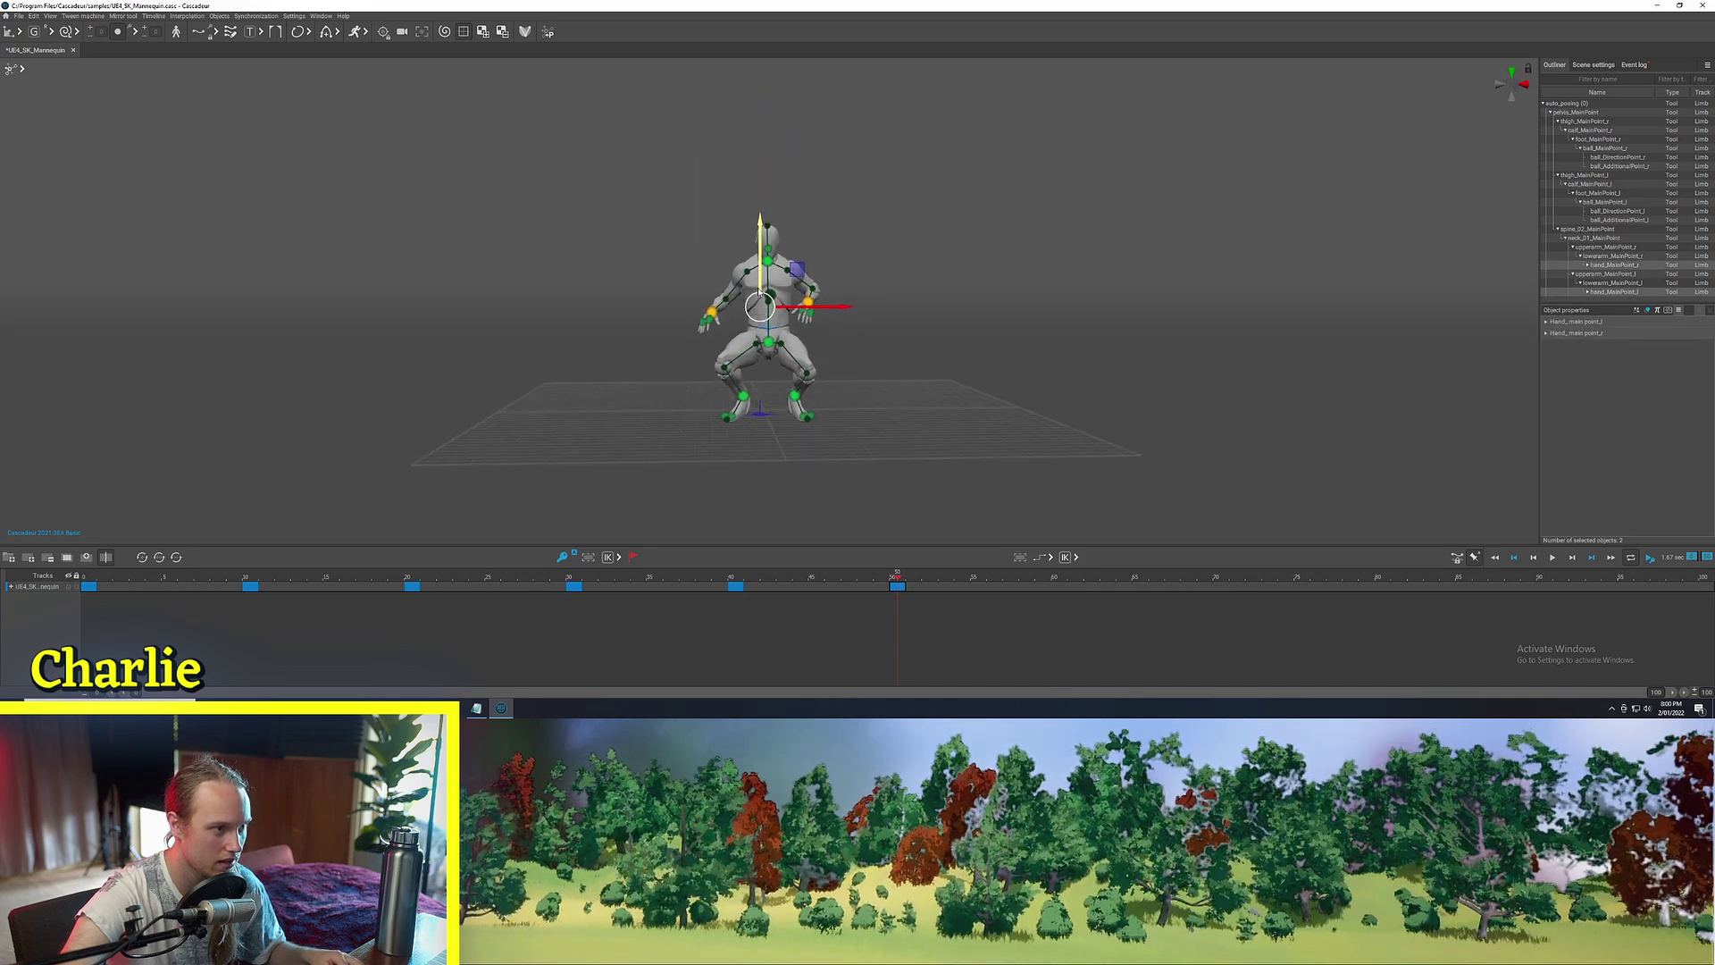
pyautogui.moveTo(759, 290)
pyautogui.mouseDown(button='right')
pyautogui.moveTo(951, 382)
pyautogui.moveTo(781, 294)
pyautogui.mouseUp(button='right')
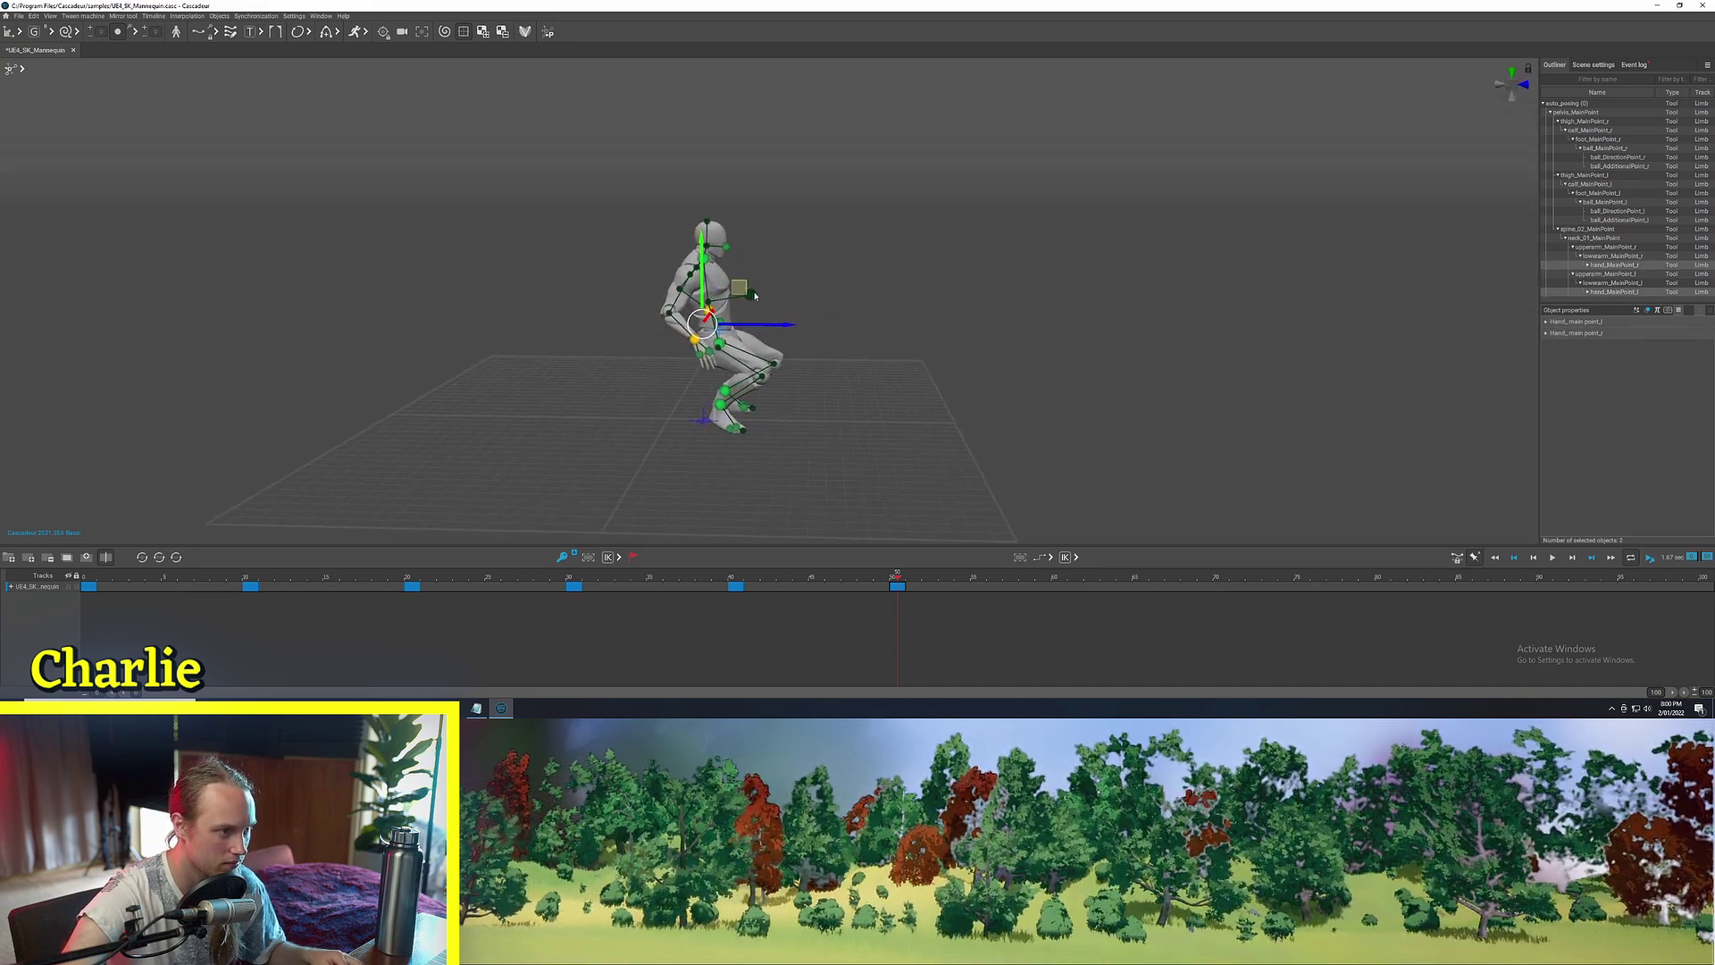
pyautogui.moveTo(772, 432); pyautogui.dragTo(781, 428, button='right')
pyautogui.keyDown('alt'); pyautogui.moveTo(769, 351); pyautogui.dragTo(819, 401); pyautogui.keyUp('alt')
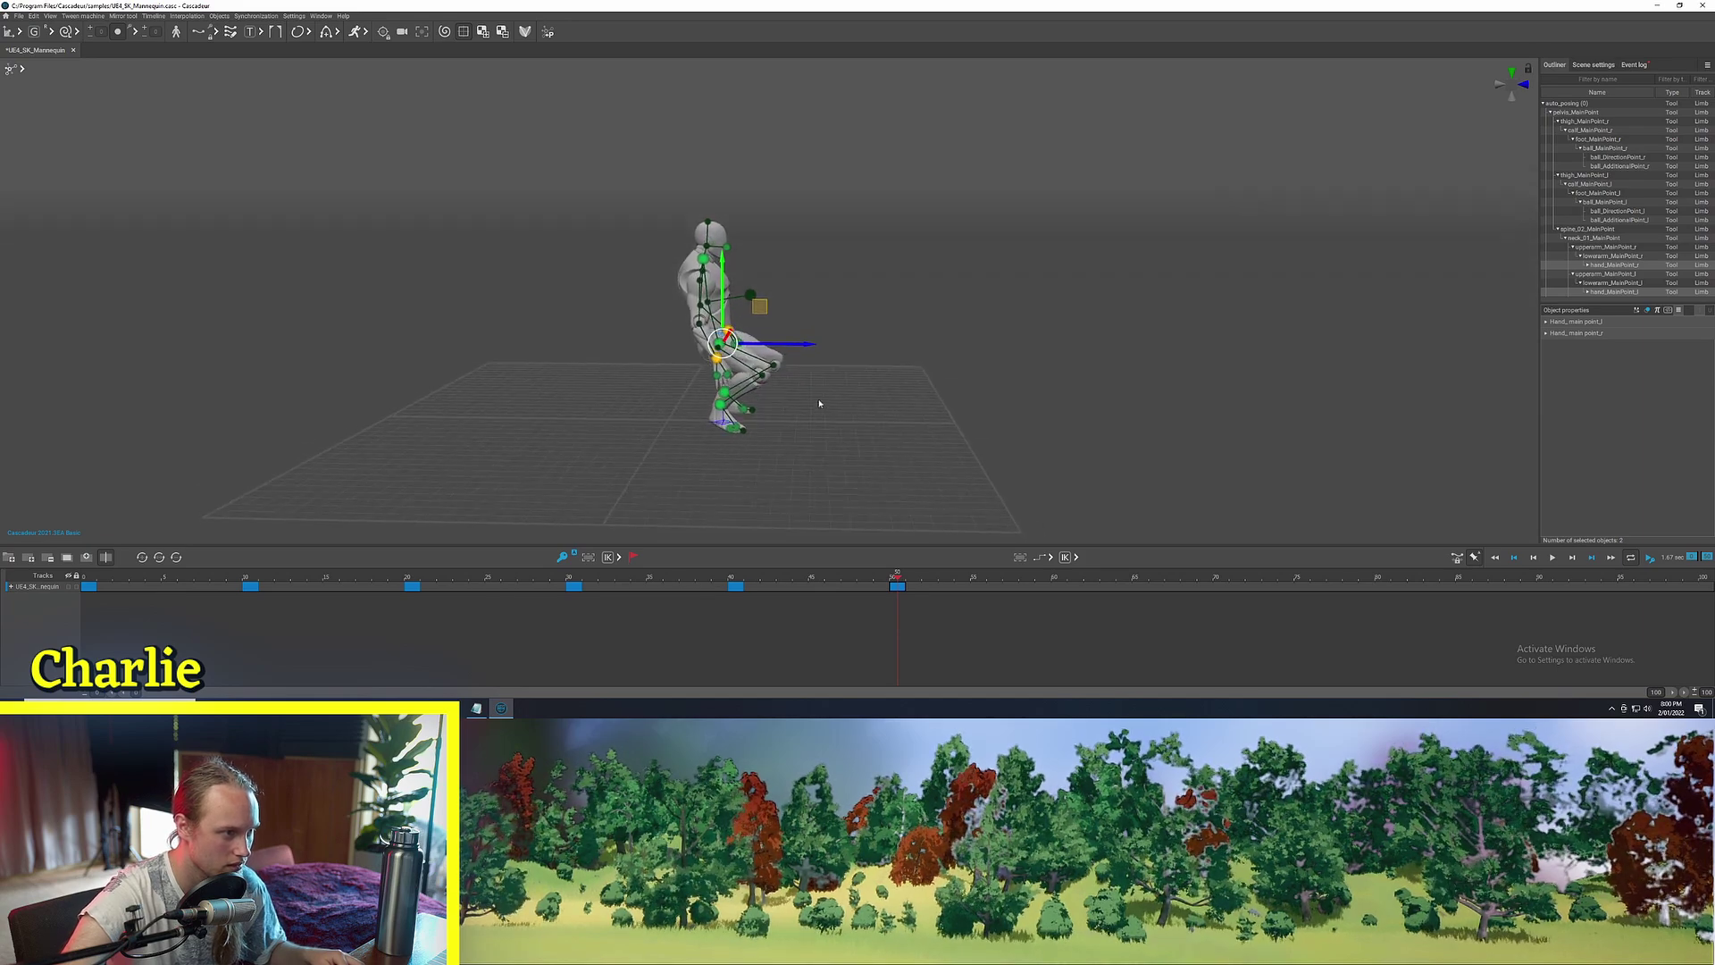
pyautogui.scroll(3, 814, 429)
pyautogui.moveTo(729, 327); pyautogui.dragTo(724, 324)
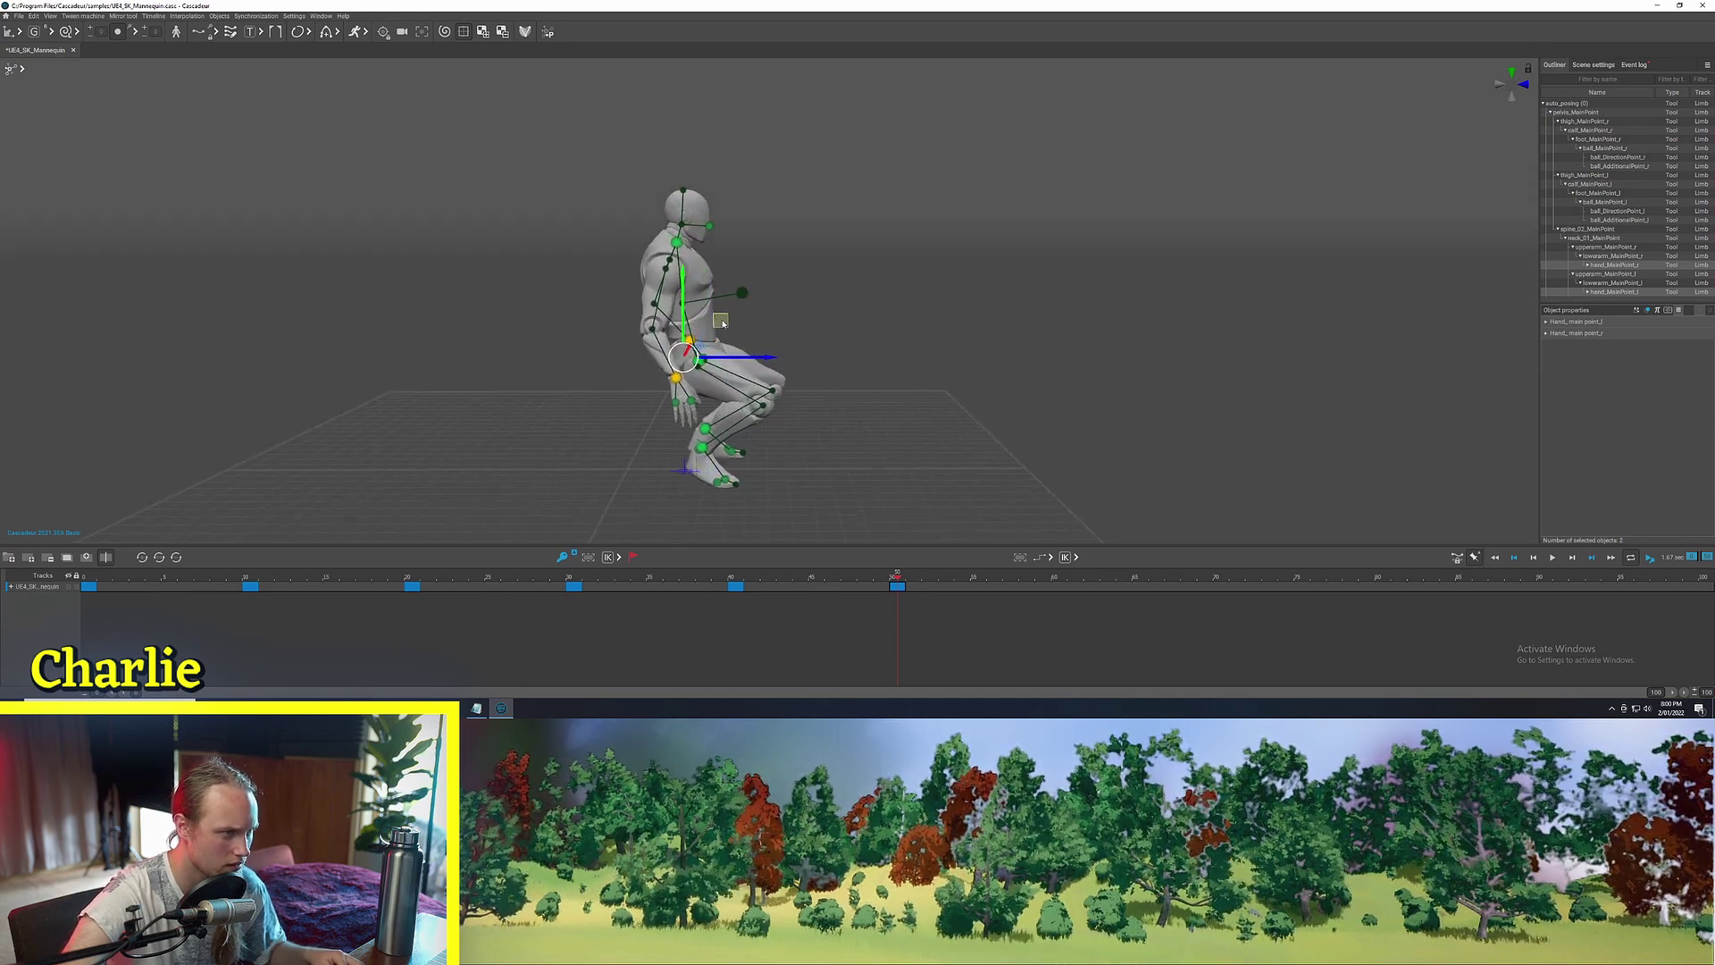
# Move the neck point forward to lean the upper body over the legs in the frame 50 crouch
pyautogui.moveTo(674, 243); pyautogui.dragTo(740, 209)
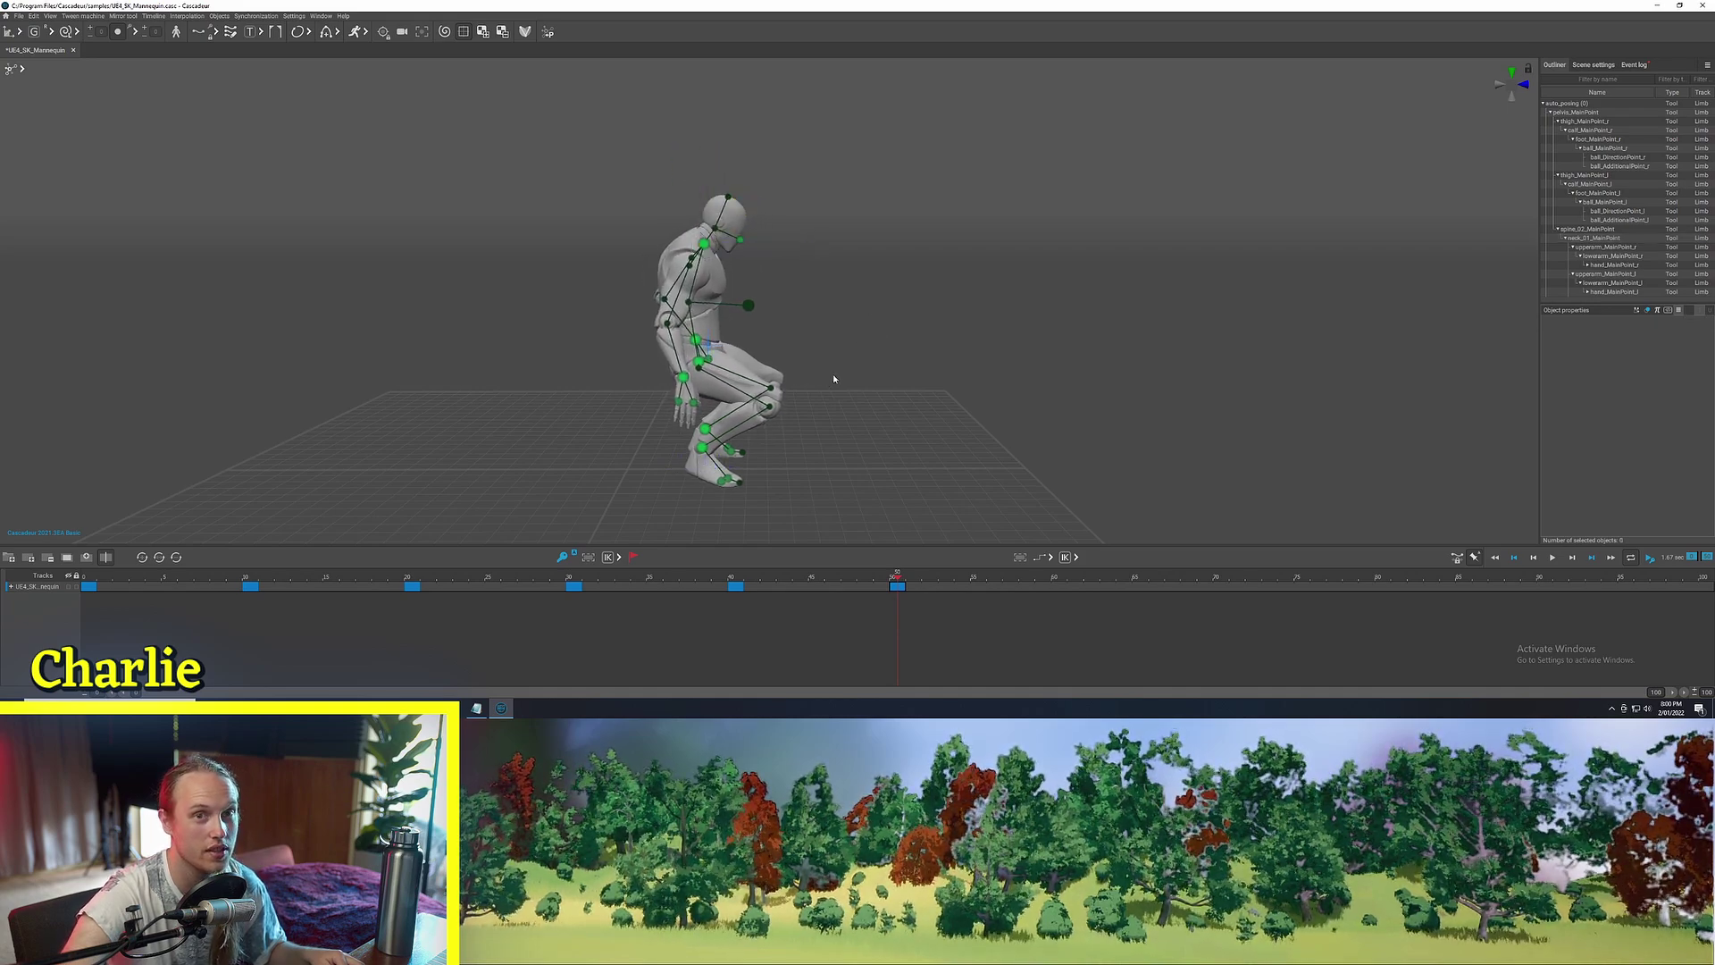
pyautogui.moveTo(857, 357); pyautogui.dragTo(1033, 336, button='right')
pyautogui.scroll(5, 859, 296)
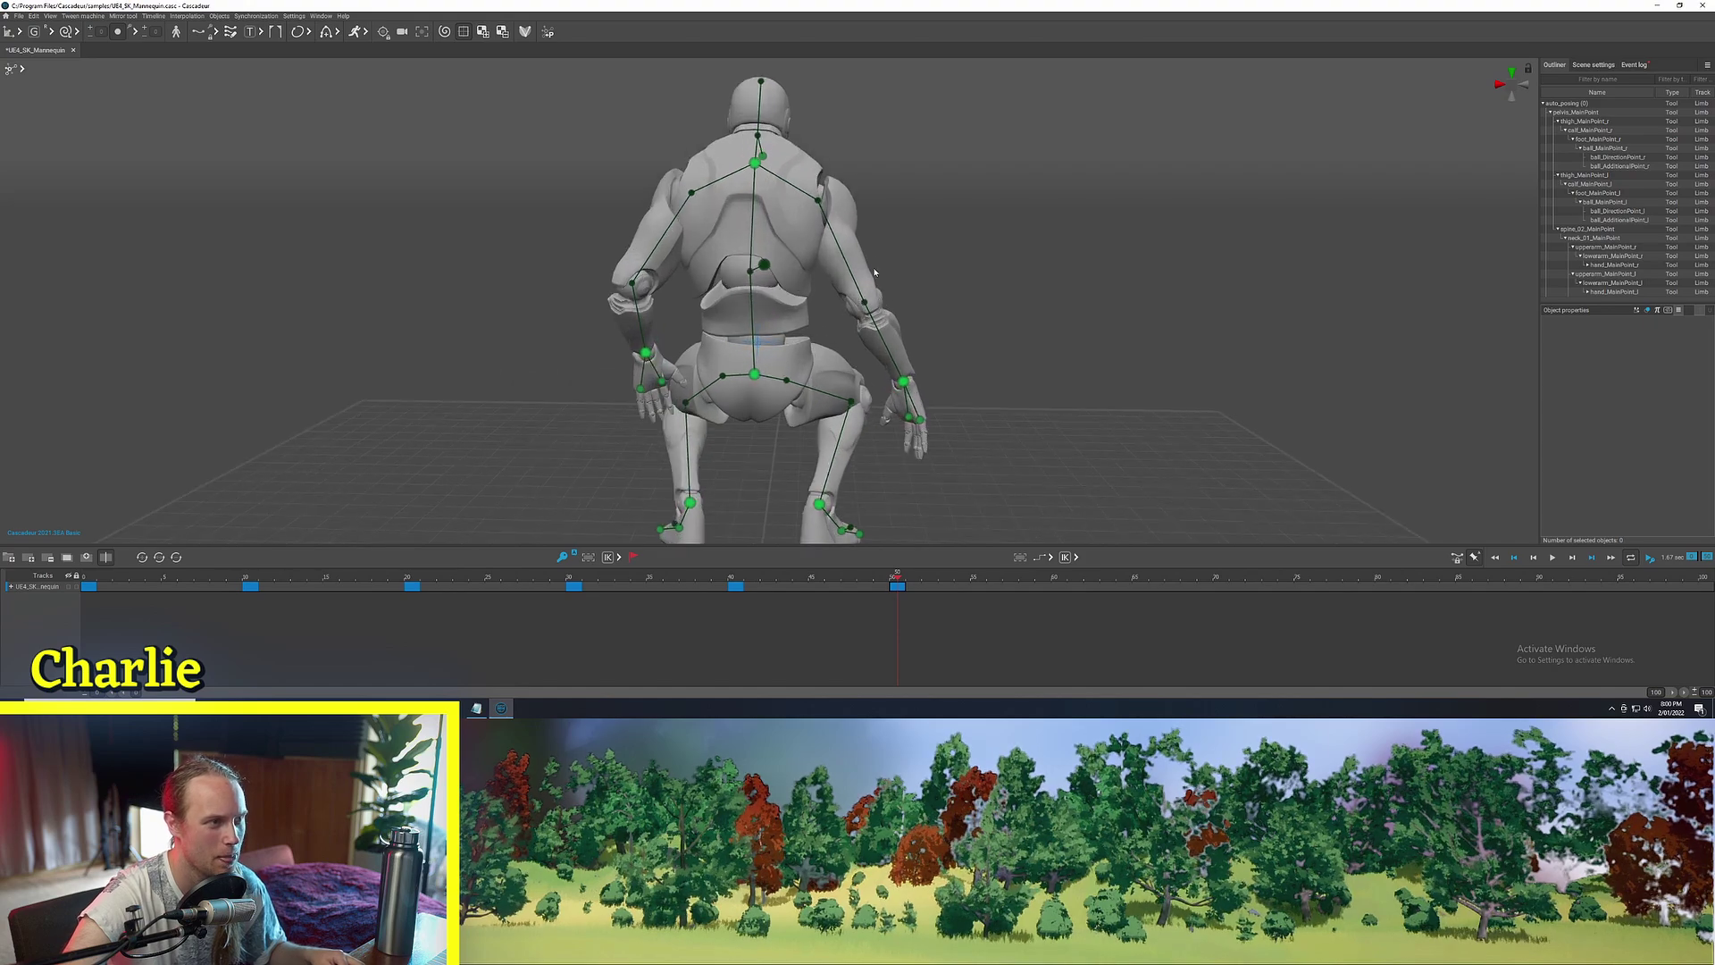
pyautogui.moveTo(834, 304); pyautogui.dragTo(726, 350, button='middle')
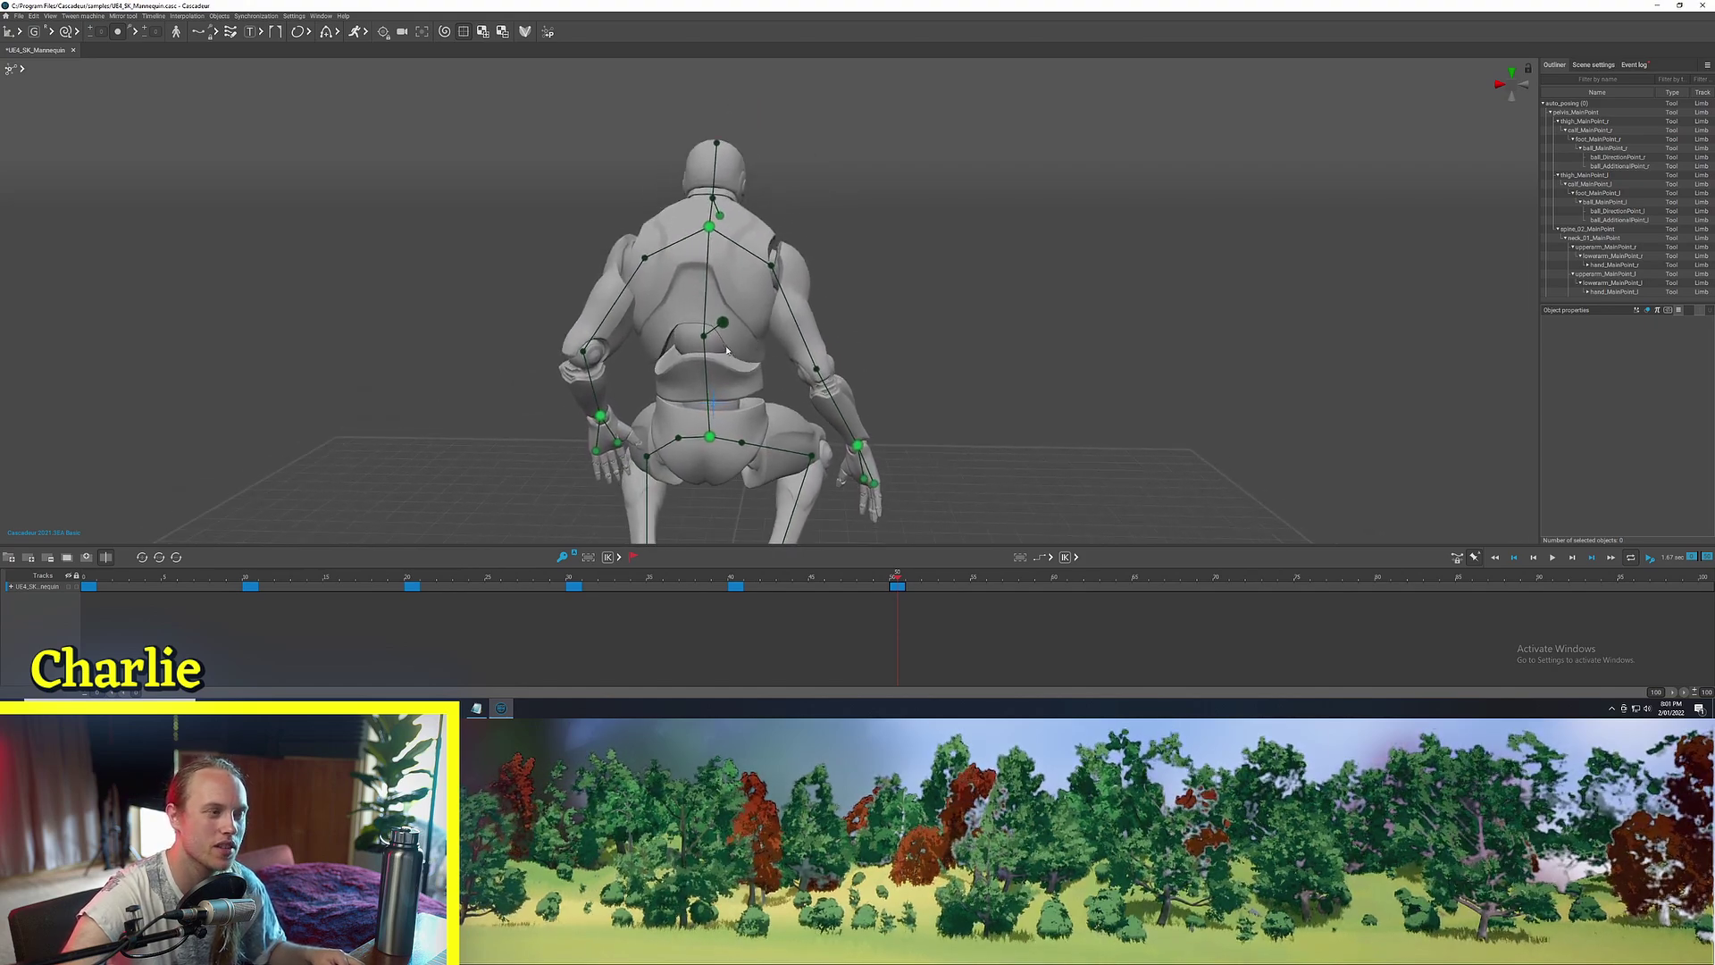
# Nudge the neck point slightly upward in the frame 50 crouch and deselect it
pyautogui.moveTo(727, 350); pyautogui.dragTo(717, 285, button='right')
pyautogui.moveTo(719, 251); pyautogui.dragTo(720, 231)
pyautogui.keyDown('alt'); pyautogui.moveTo(742, 358); pyautogui.dragTo(895, 383); pyautogui.keyUp('alt')
pyautogui.moveTo(896, 386); pyautogui.dragTo(1073, 382, button='right')
pyautogui.keyDown('alt'); pyautogui.moveTo(1004, 430); pyautogui.dragTo(1015, 433); pyautogui.keyUp('alt')
pyautogui.click(977, 442)
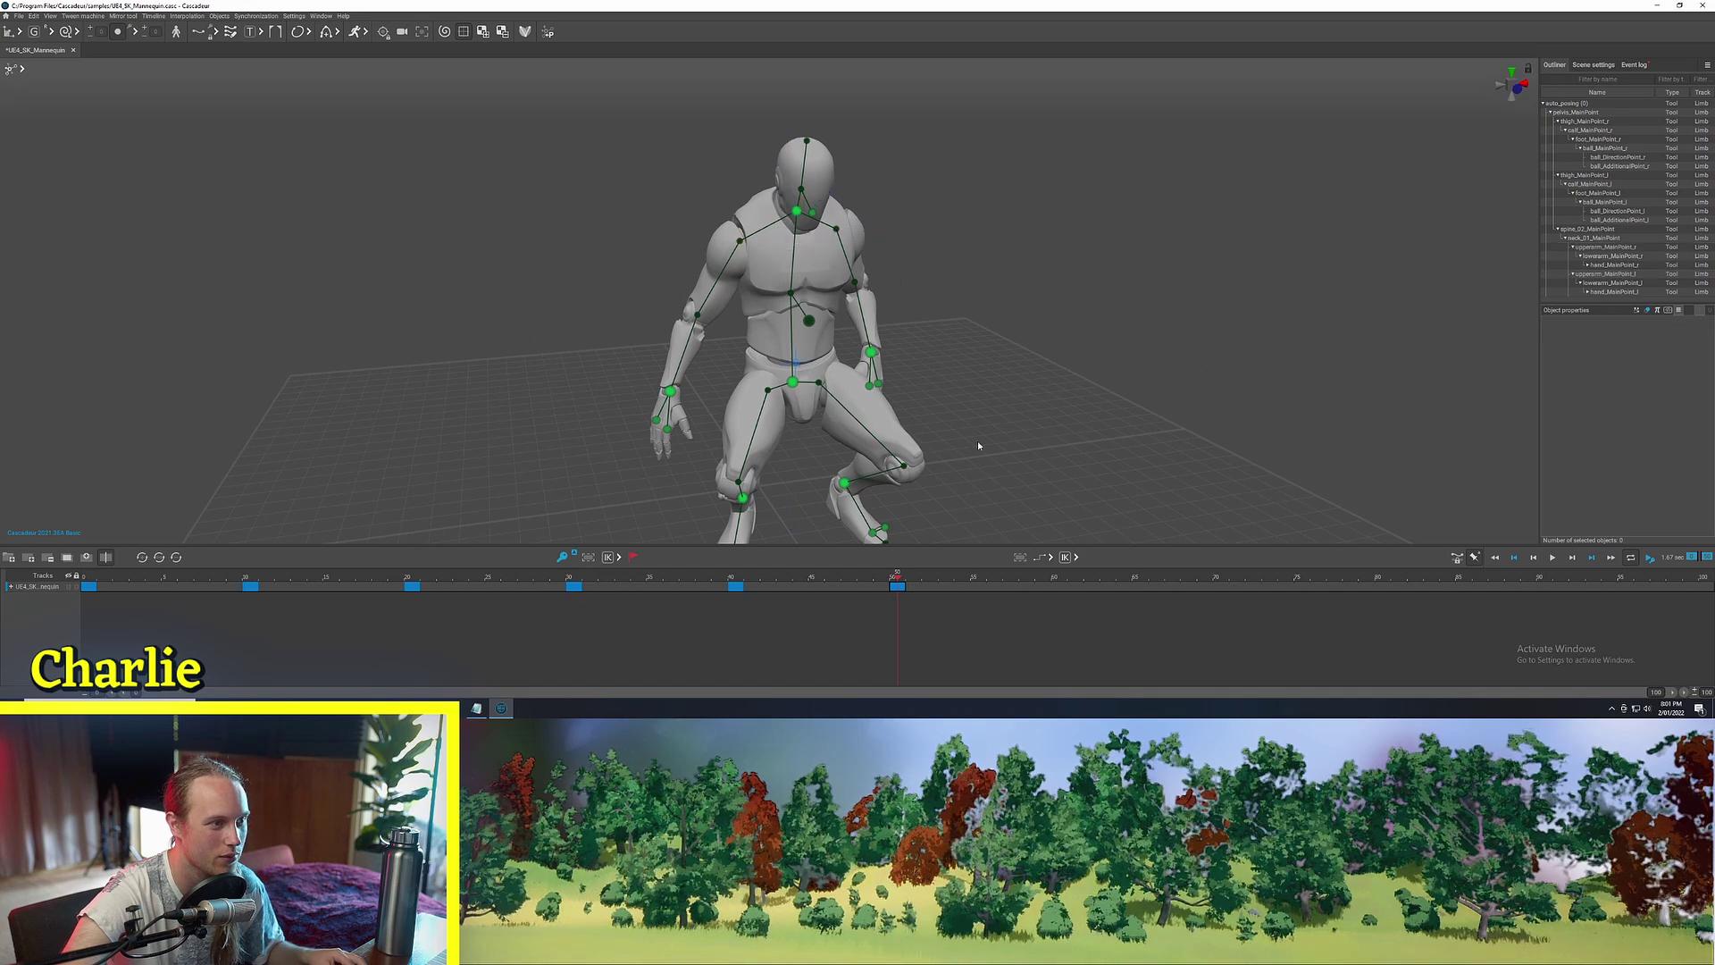
# Copy the standing pose of all the main body points from frame 0 and paste it at frame 60
pyautogui.scroll(-2, 978, 443)
pyautogui.keyDown('alt'); pyautogui.moveTo(978, 444); pyautogui.dragTo(877, 373, button='middle'); pyautogui.keyUp('alt')
pyautogui.moveTo(876, 374); pyautogui.dragTo(962, 390, button='right')
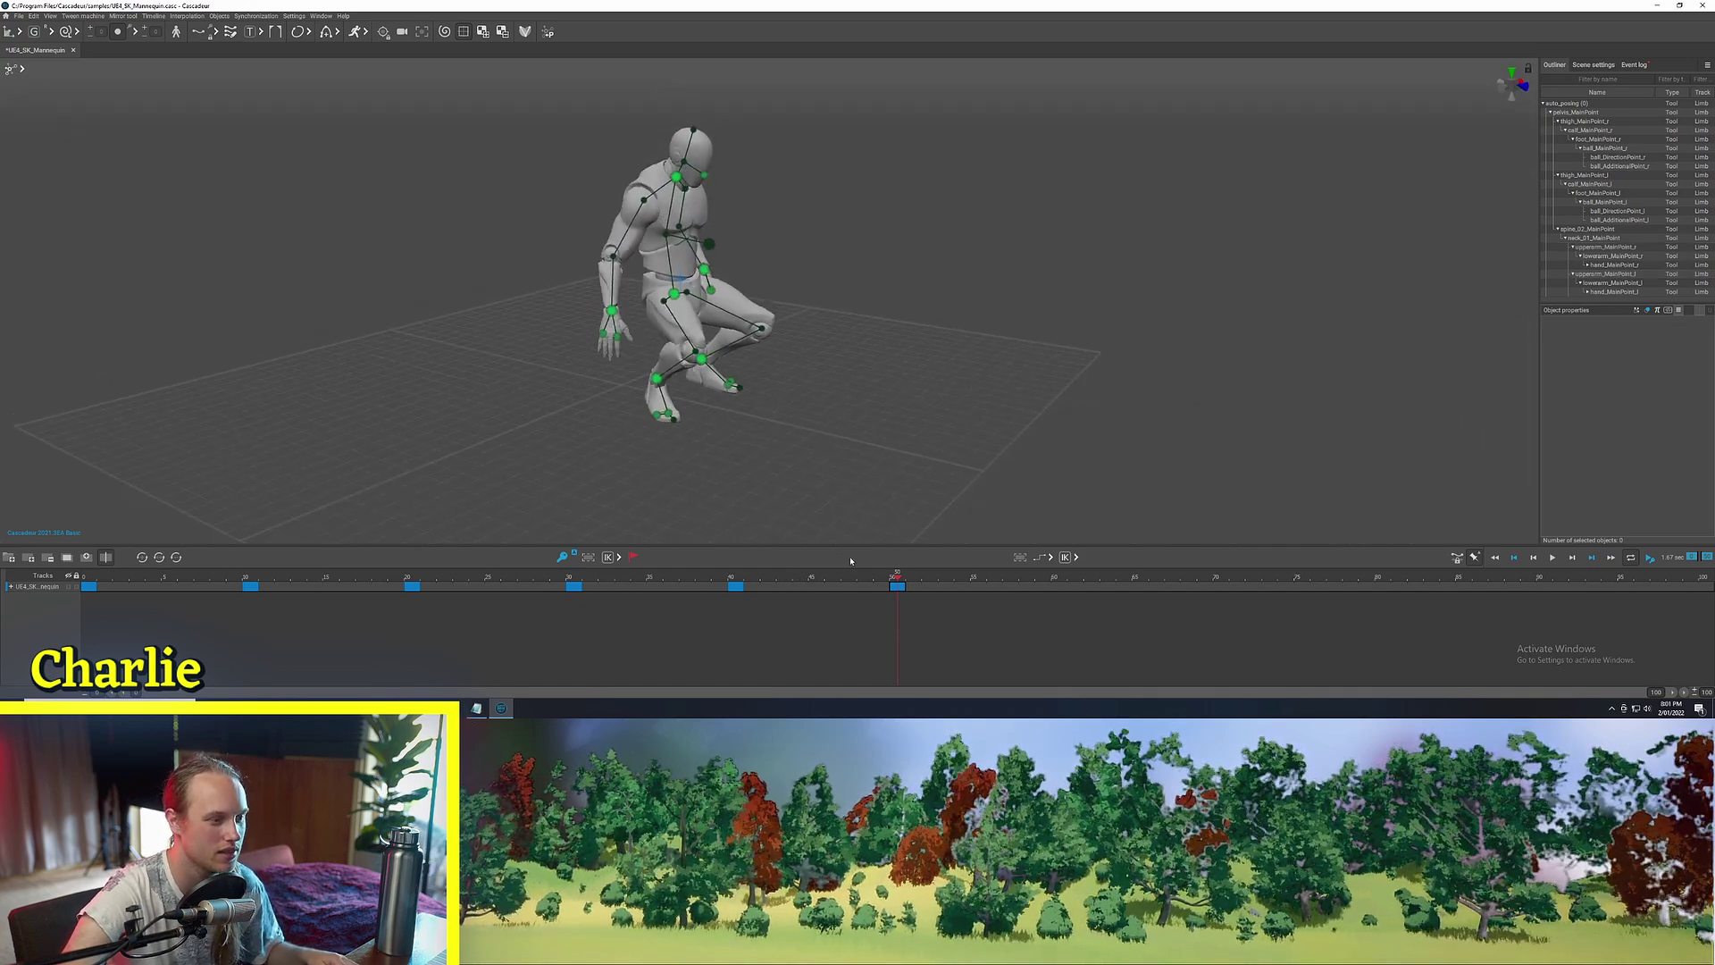
pyautogui.moveTo(813, 573); pyautogui.dragTo(947, 602)
pyautogui.moveTo(761, 445); pyautogui.dragTo(856, 450, button='right')
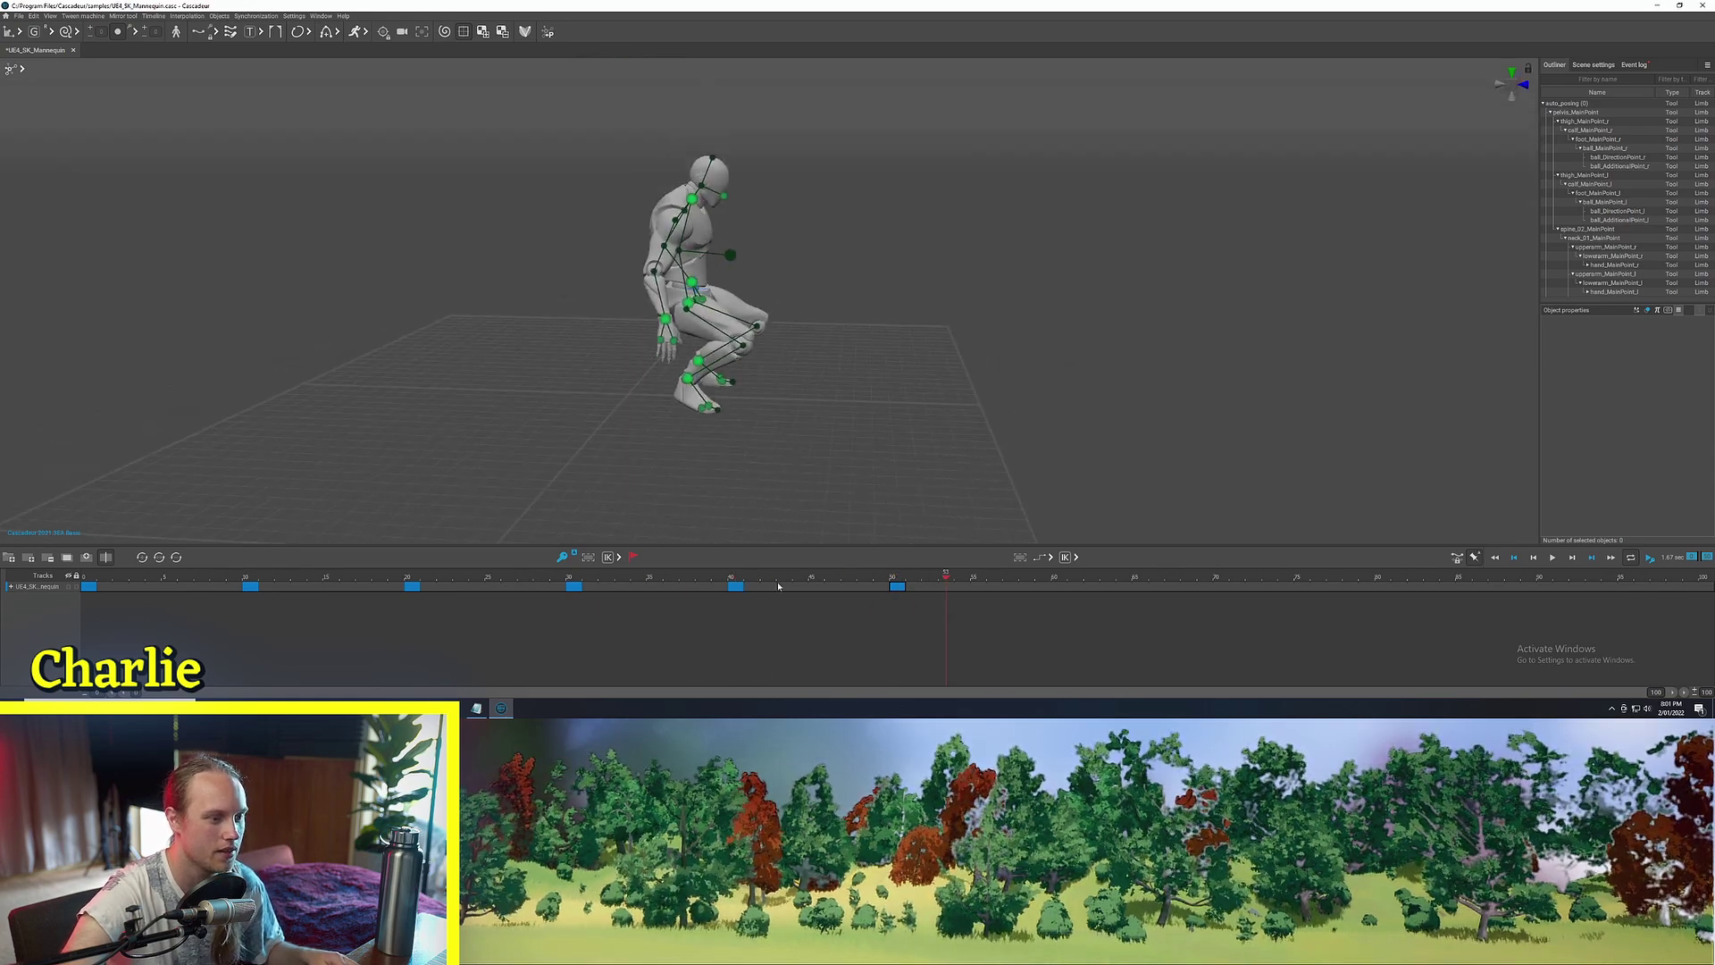
pyautogui.click(103, 581)
pyautogui.scroll(-2, 341, 453)
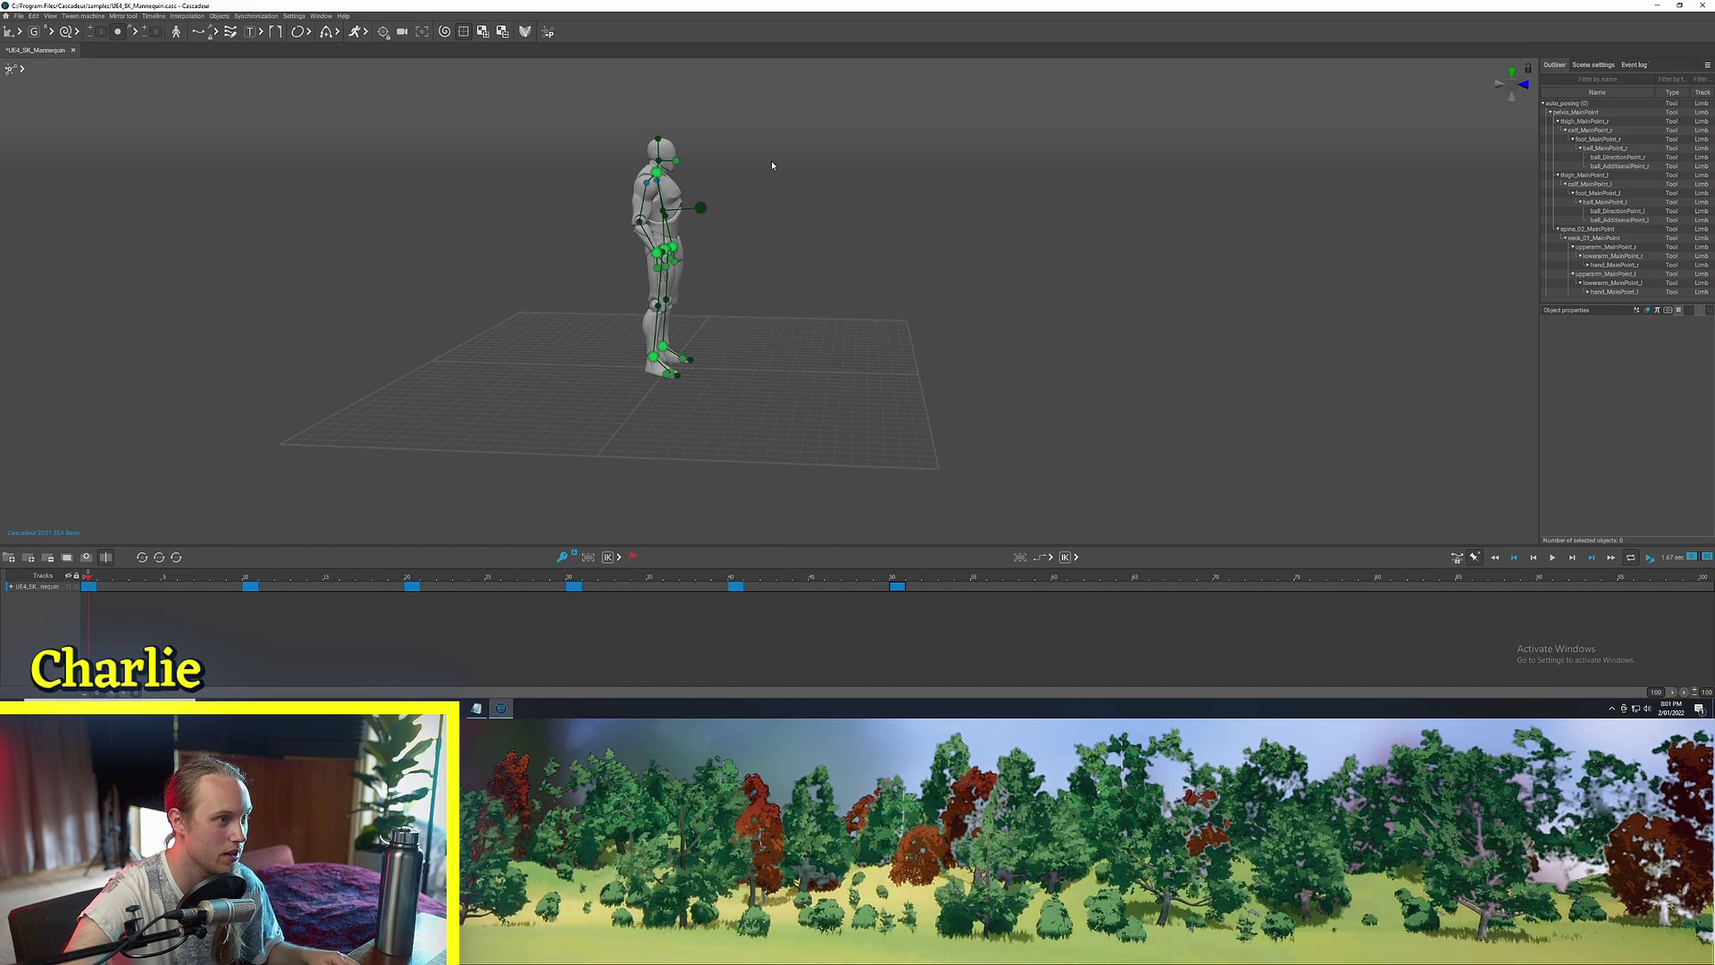
pyautogui.moveTo(772, 164); pyautogui.dragTo(415, 529)
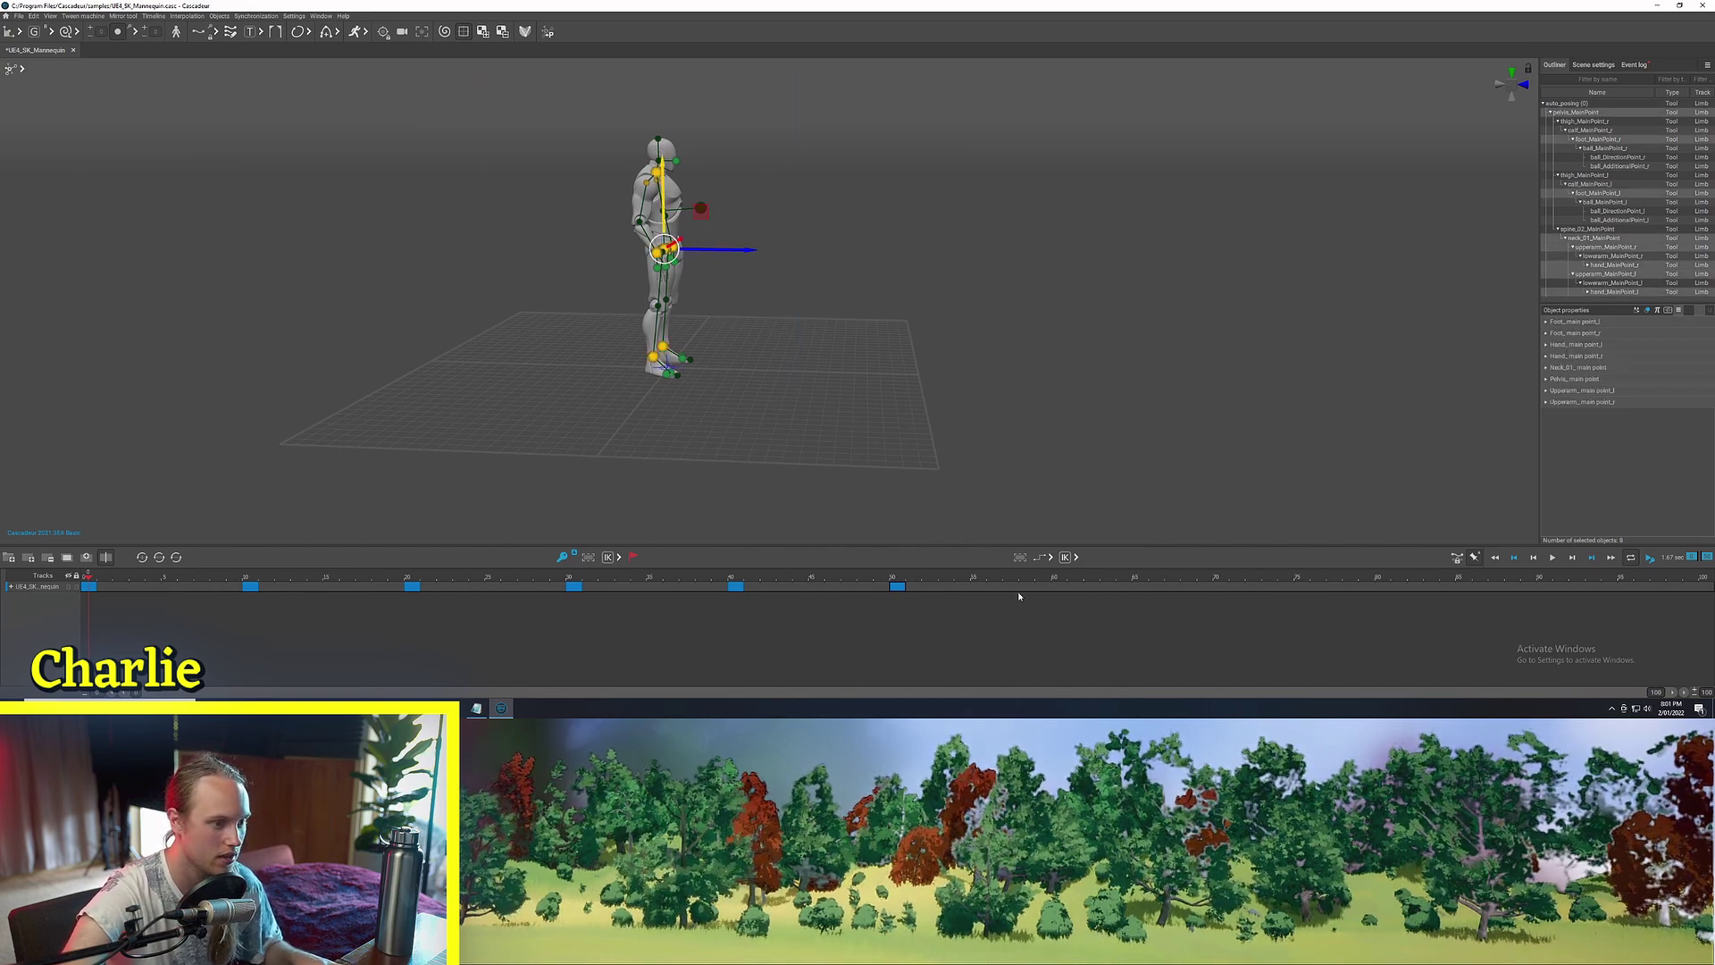
pyautogui.click(1043, 586)
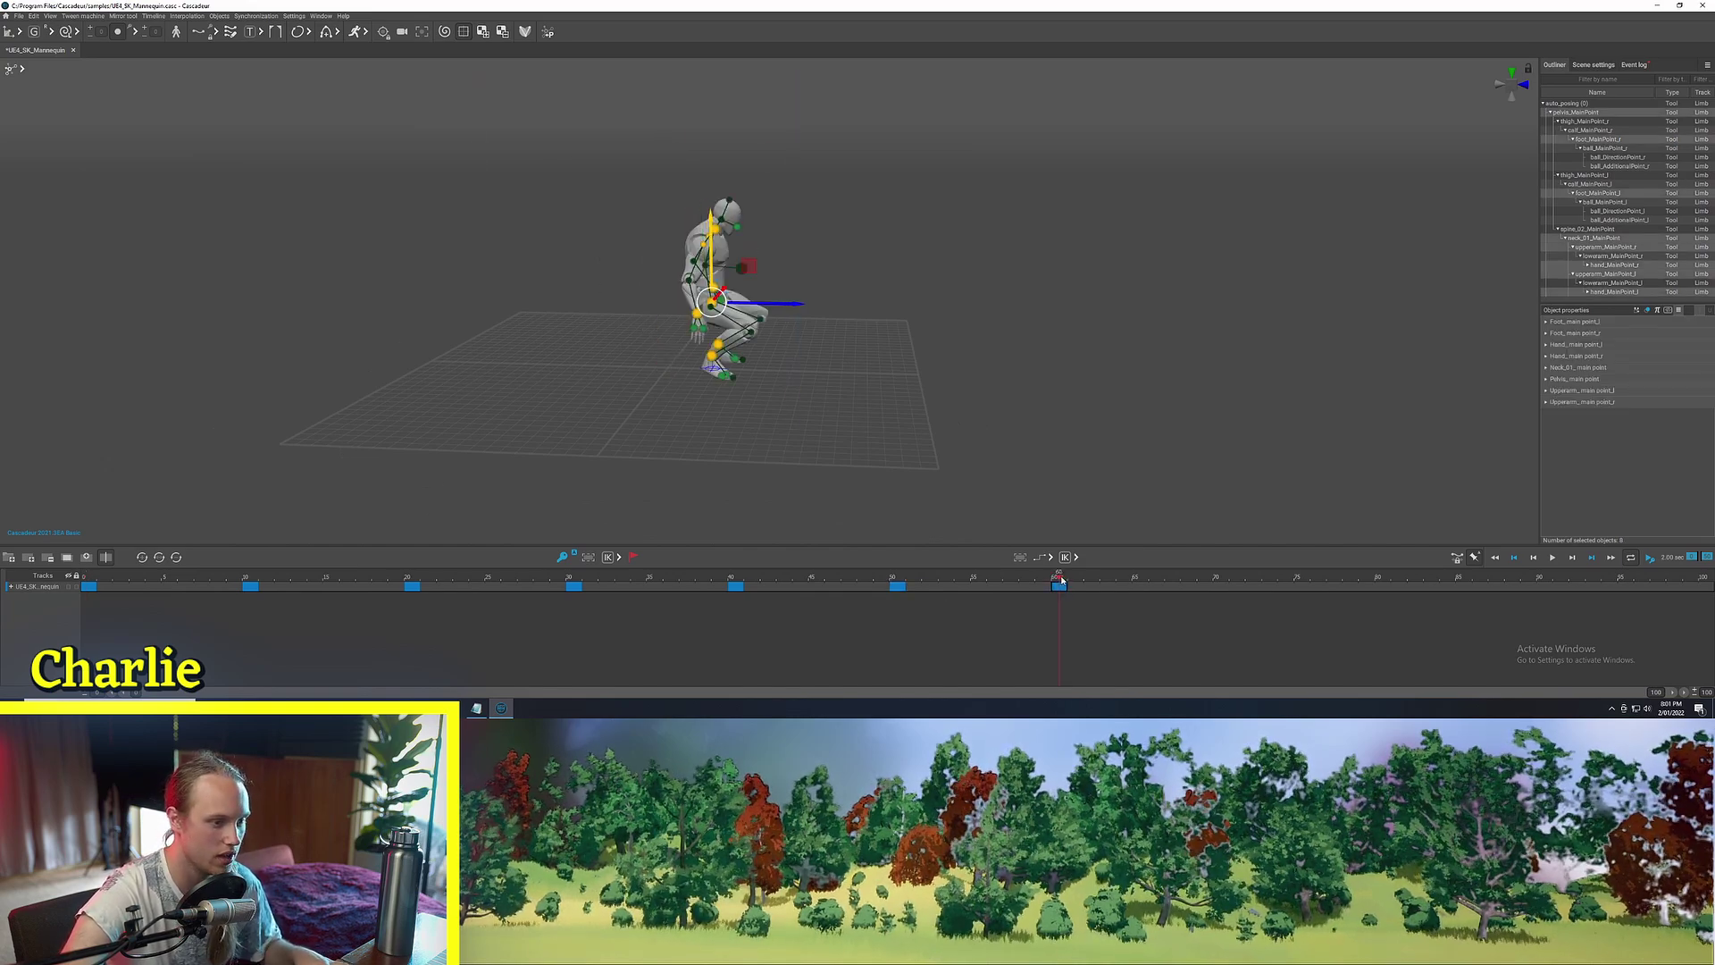
pyautogui.hotkey('ctrl', 'v')
pyautogui.scroll(2, 731, 319)
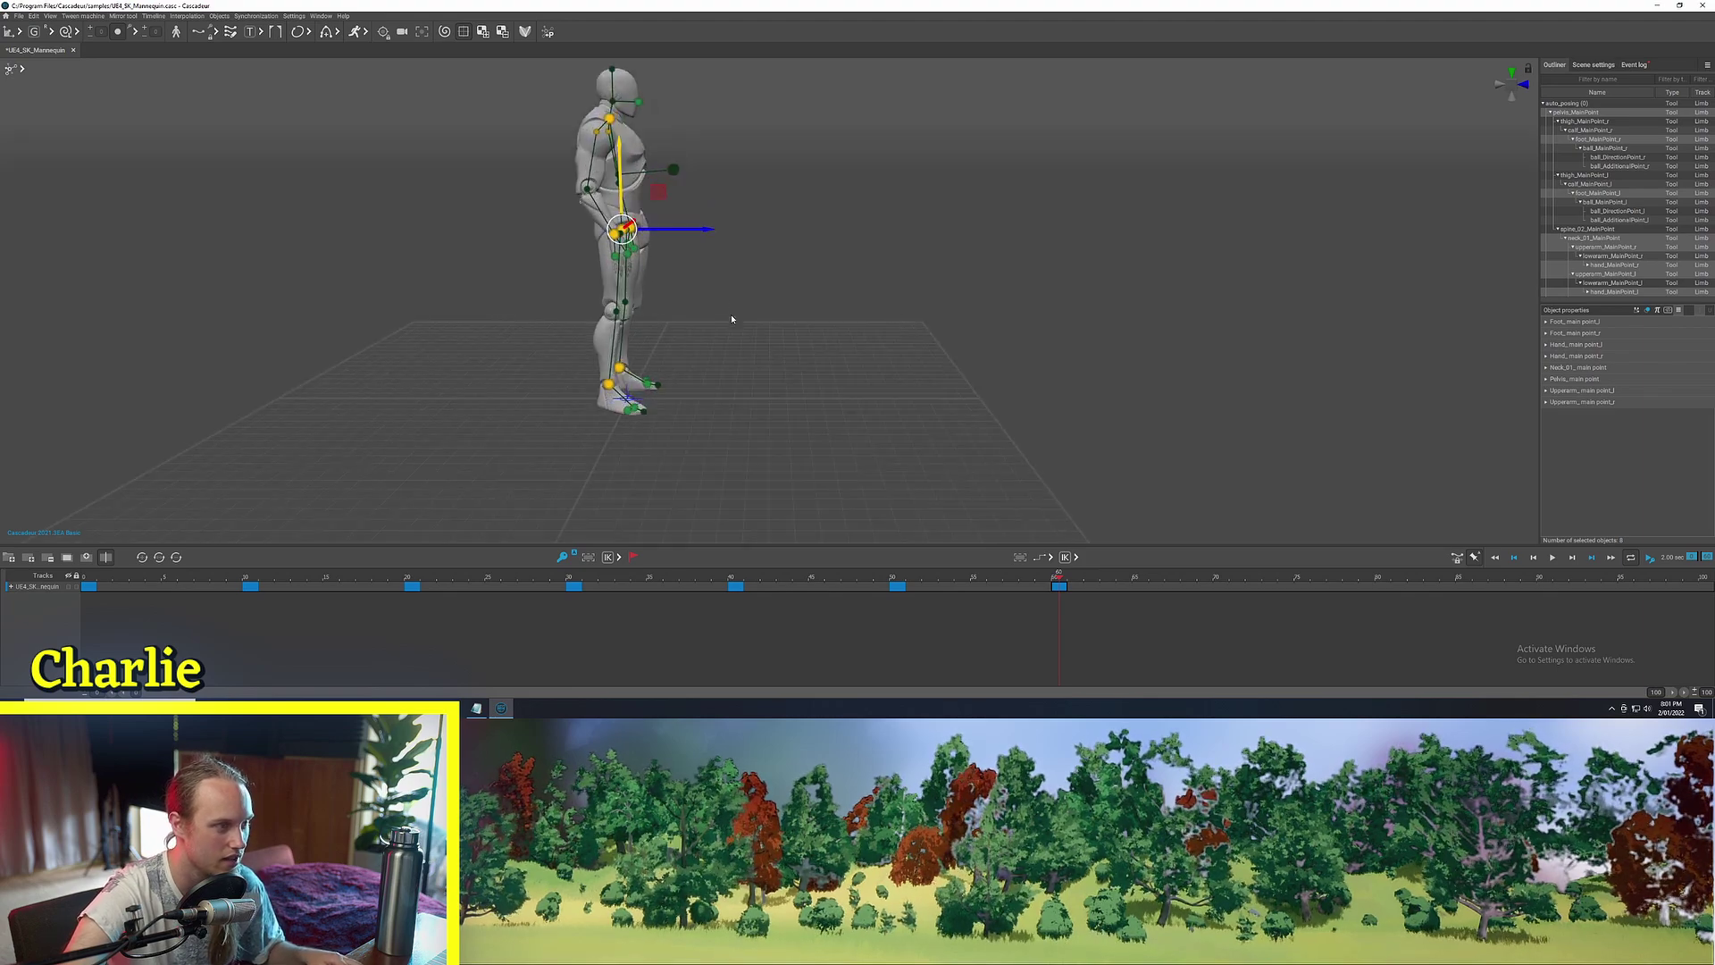
# Move the whole standing pose at frame 60 forward to line up with the landing spot of the frame 50 crouch
pyautogui.moveTo(702, 230); pyautogui.dragTo(831, 250)
pyautogui.click(897, 577)
pyautogui.click(1059, 577)
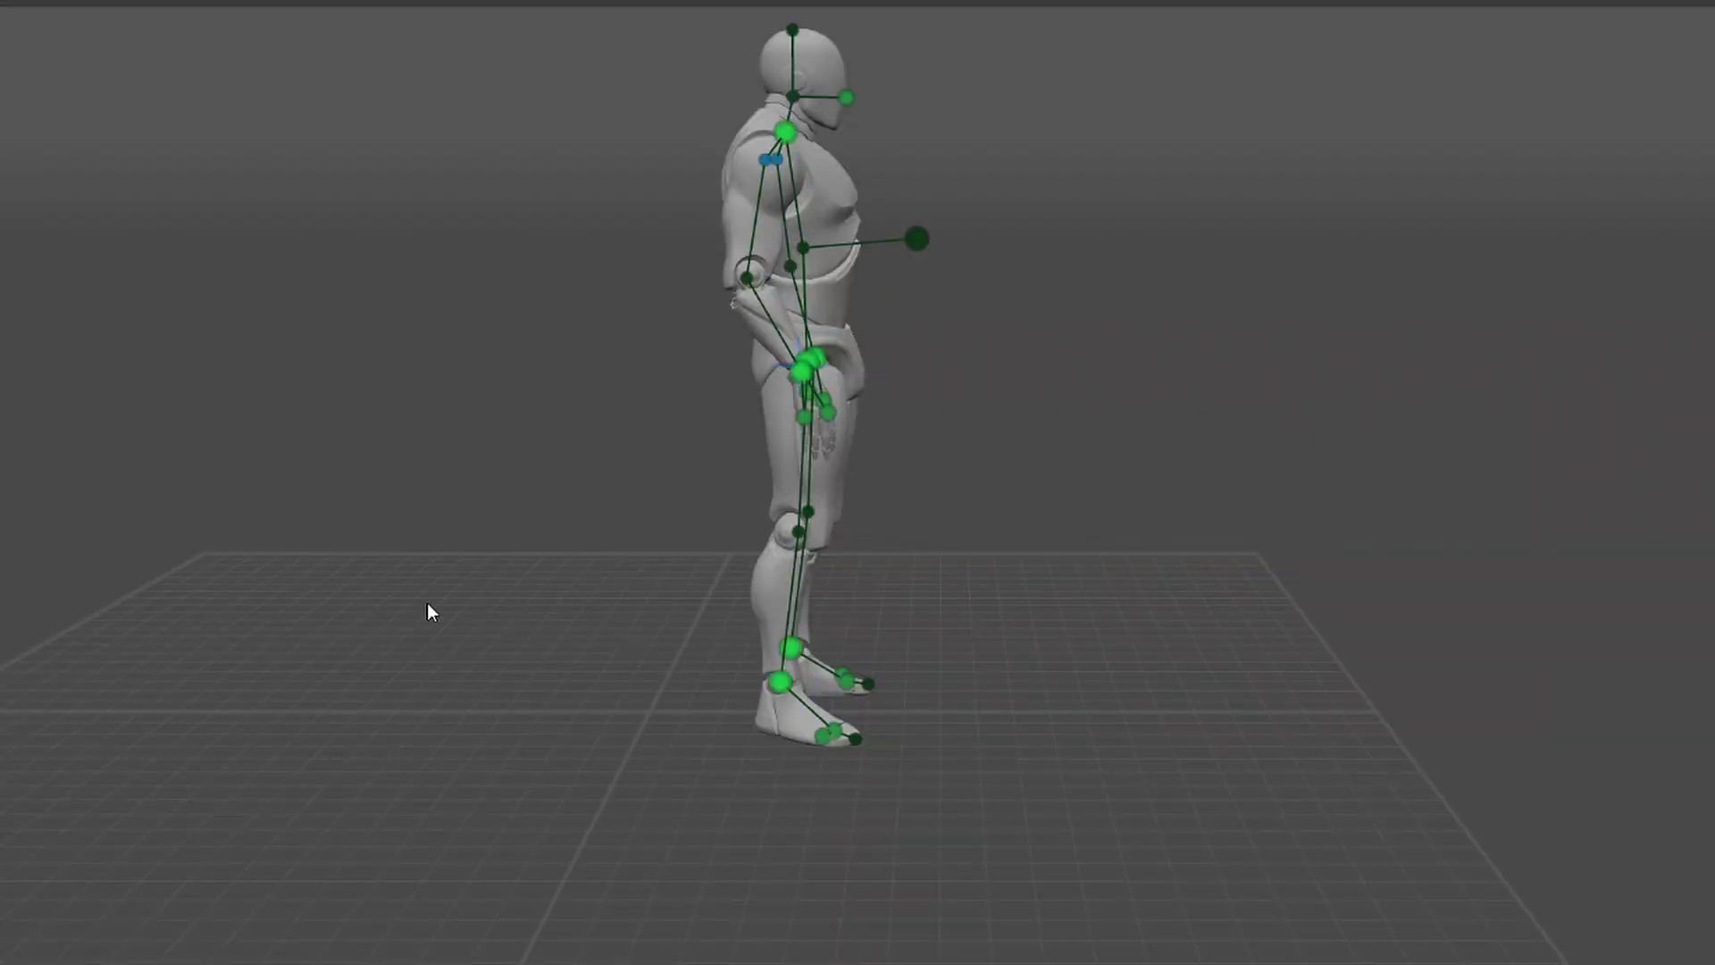
# Change the interpolation of all intervals between frames 0 and 60 to Bezier and play back the jump
pyautogui.scroll(-2, 641, 582)
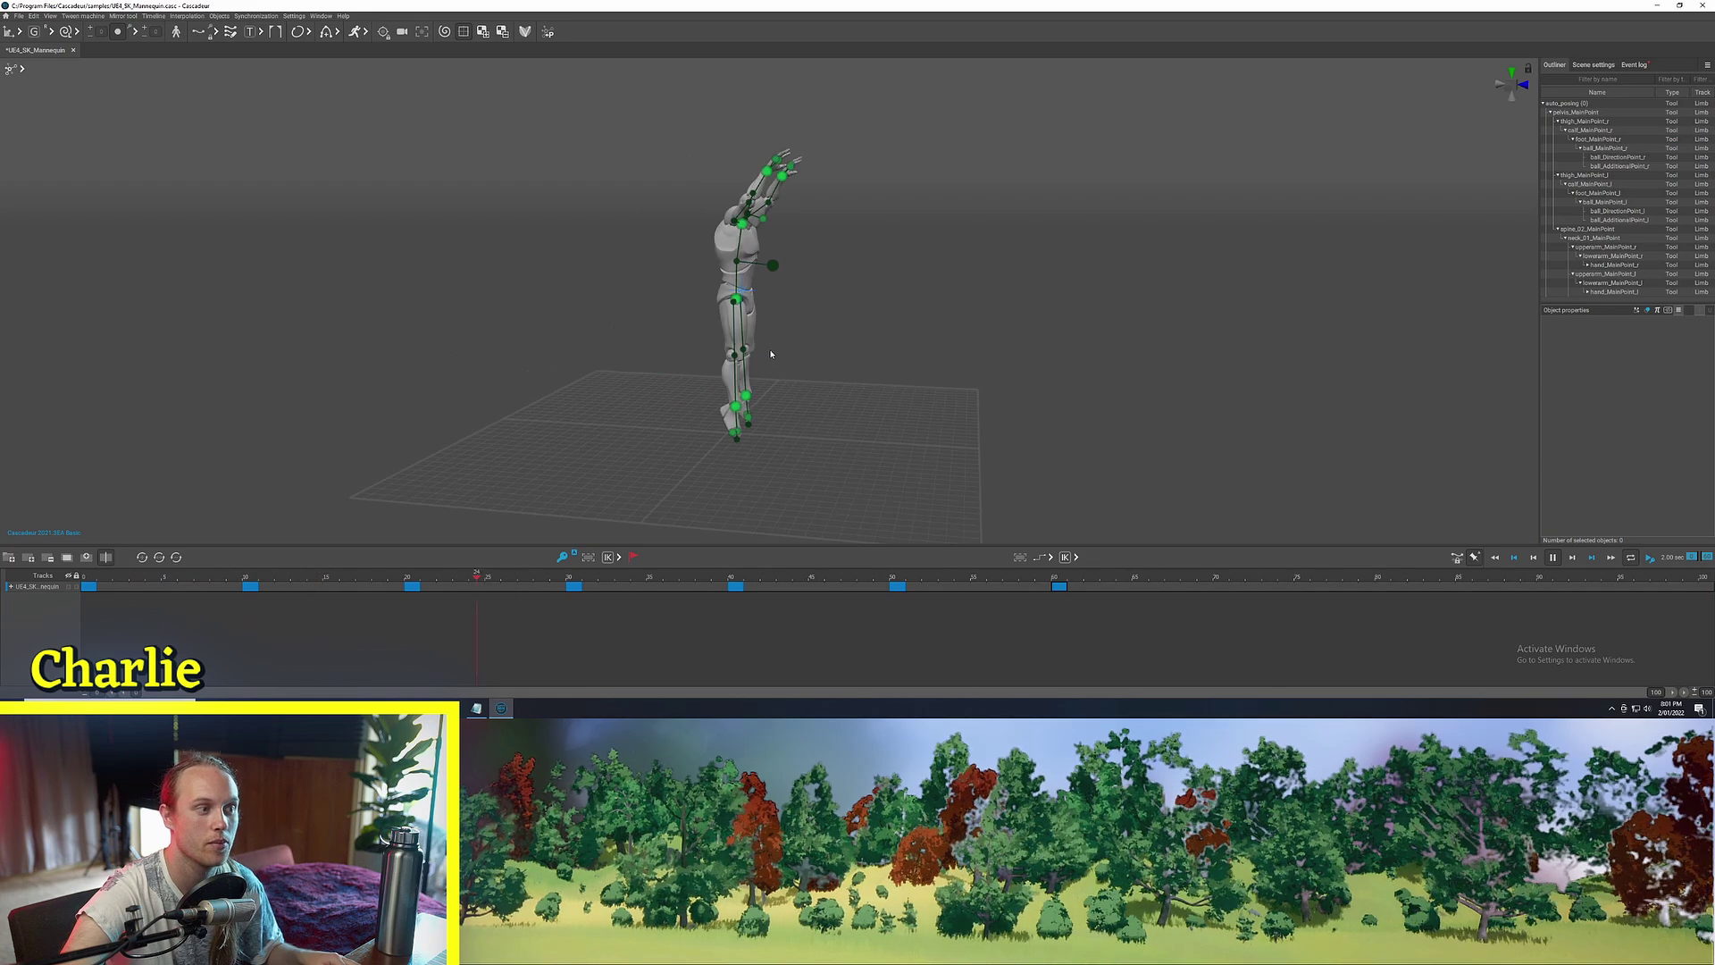
pyautogui.click(169, 579)
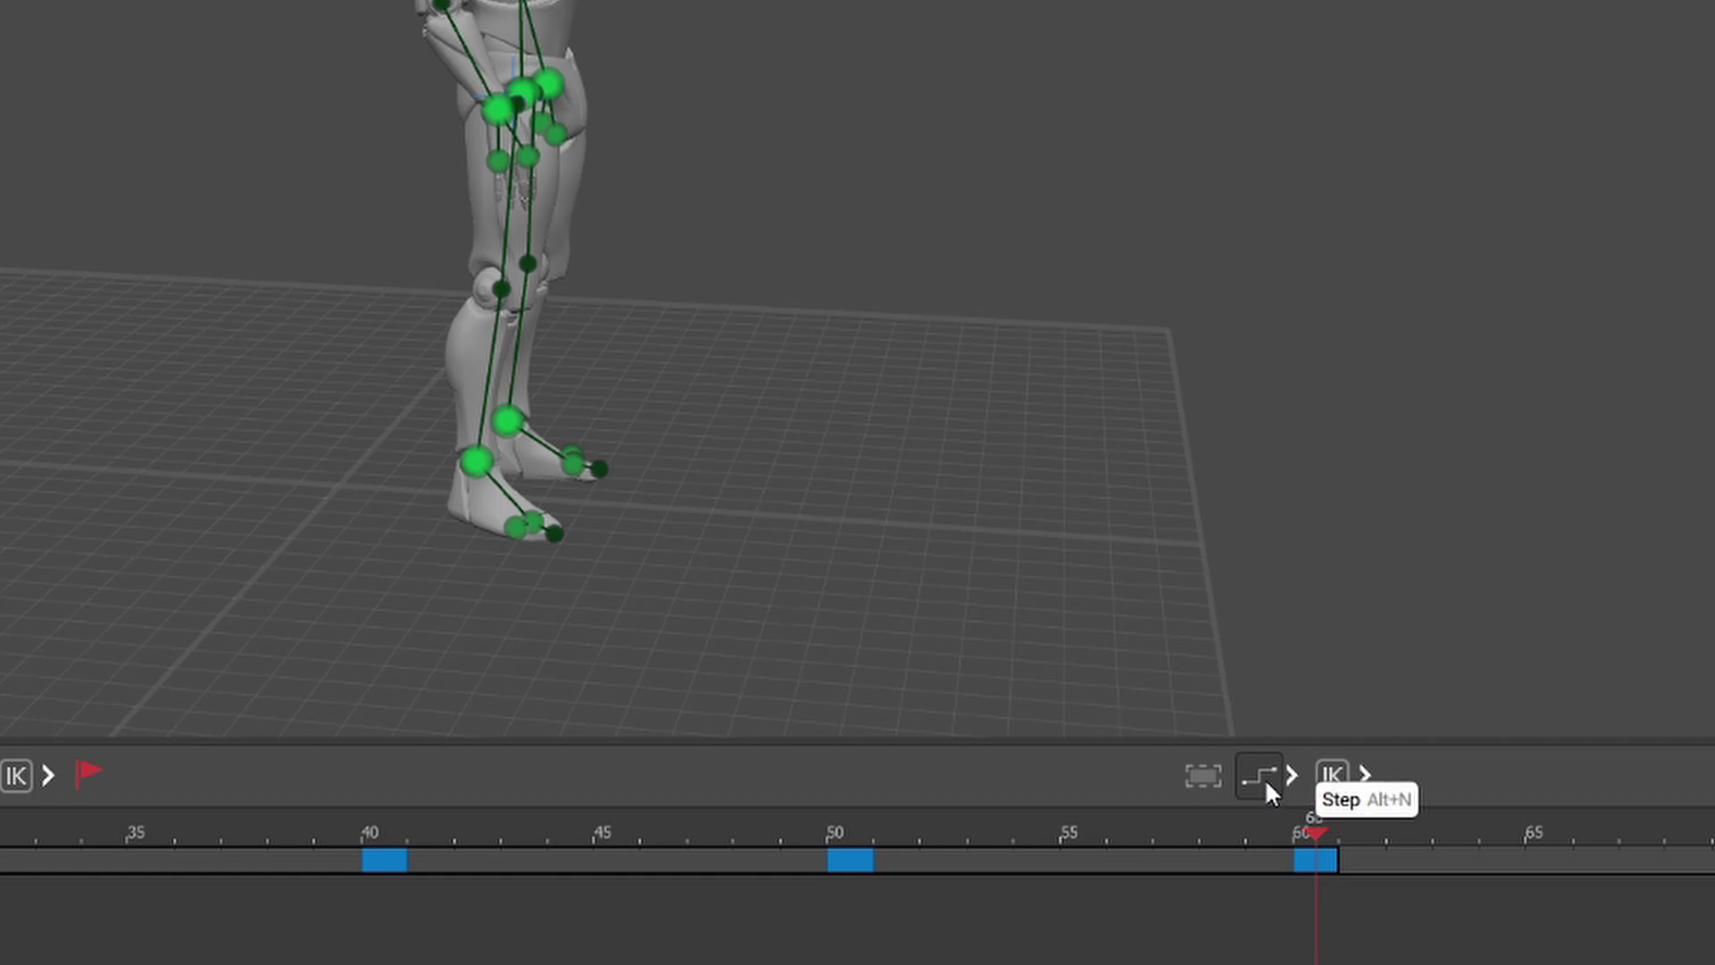
pyautogui.click(1264, 779)
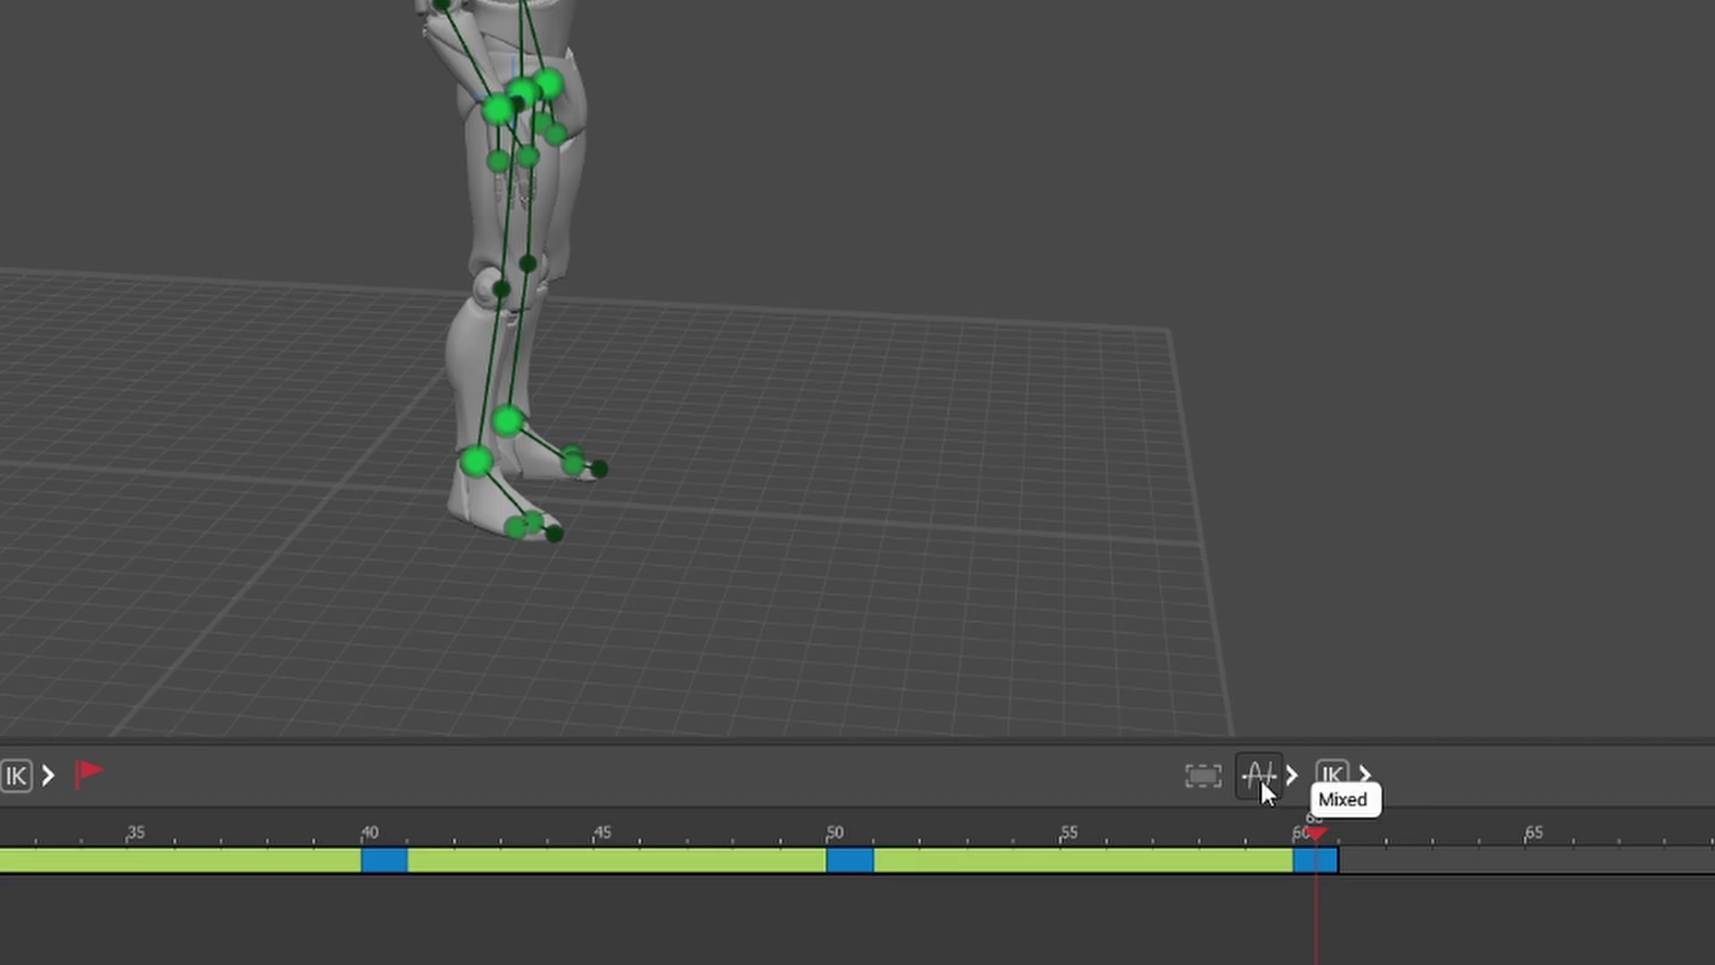
pyautogui.click(1291, 774)
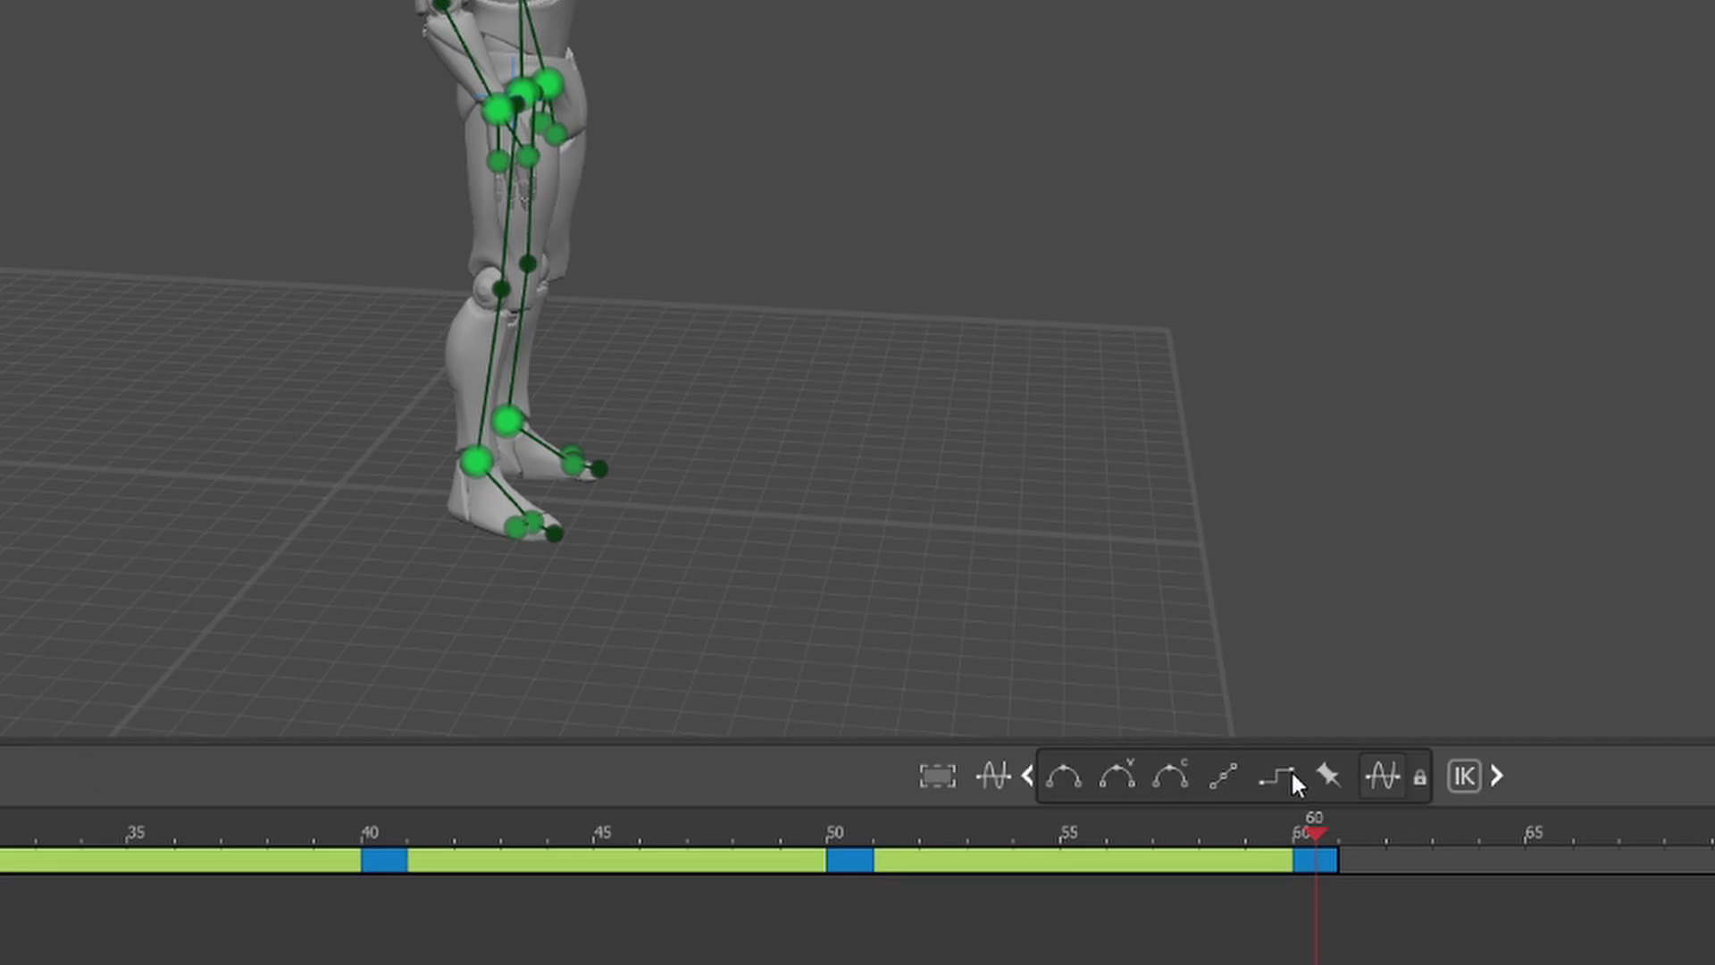
pyautogui.click(1055, 772)
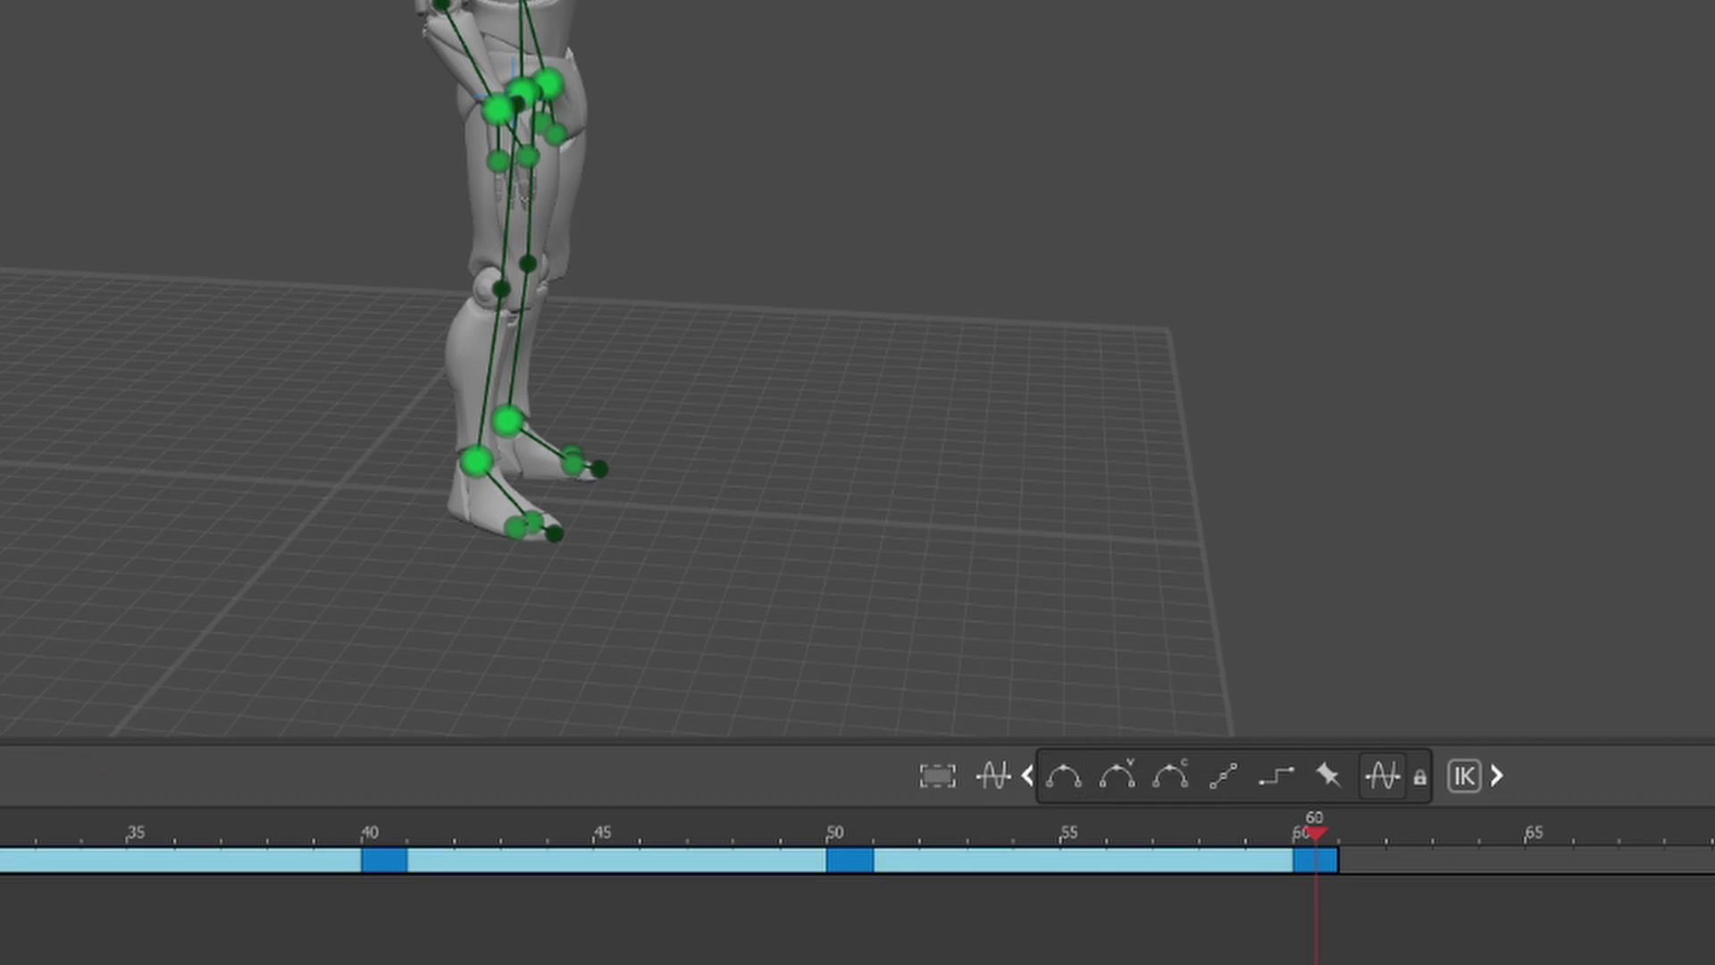
pyautogui.press('space')
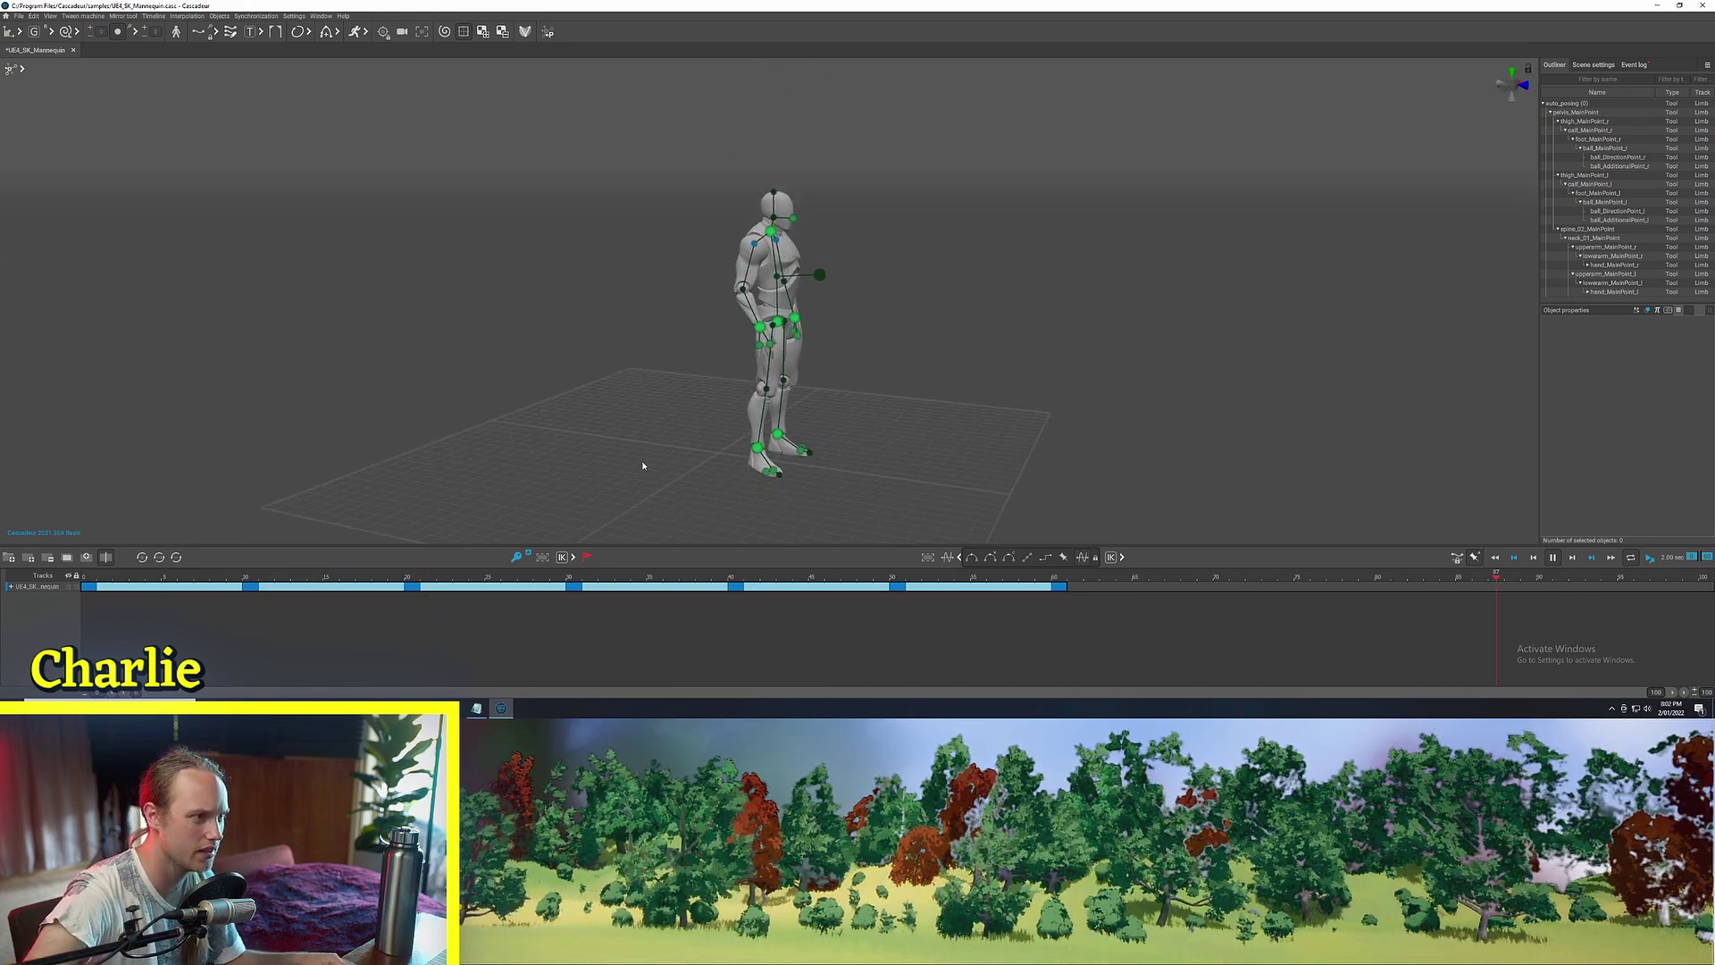
pyautogui.press('space')
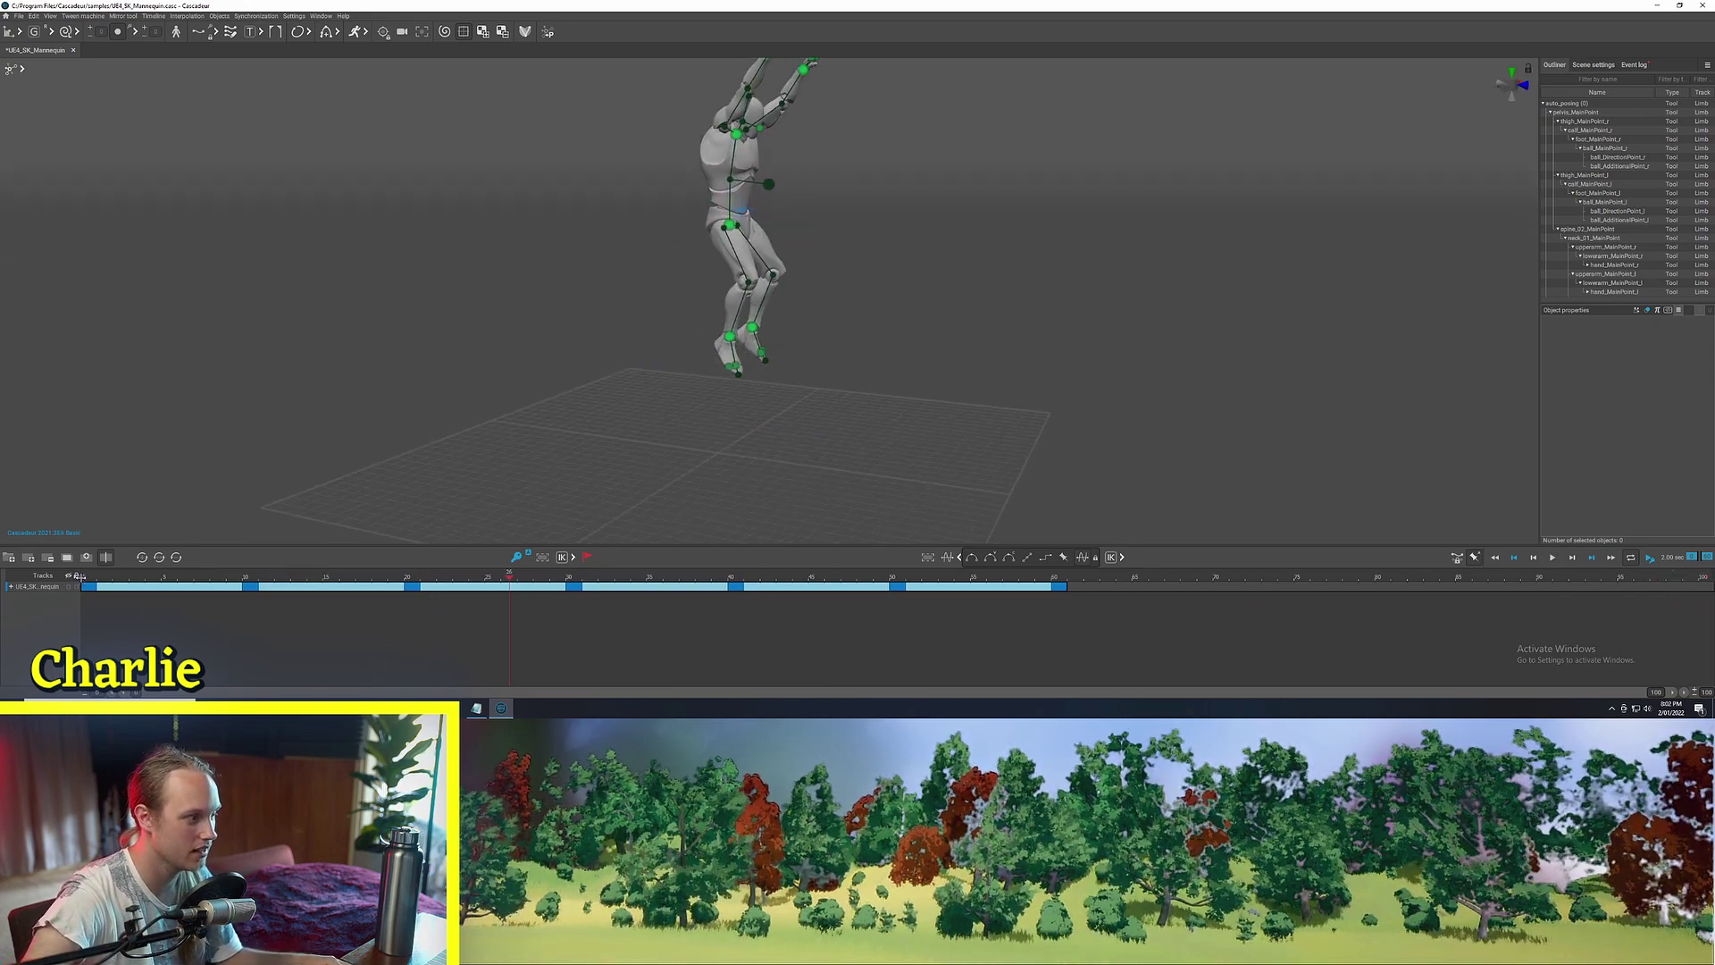
# Add a keyframe at frame 15 and bring both hands down from behind the head to in front of the waist
pyautogui.moveTo(85, 582); pyautogui.dragTo(335, 590)
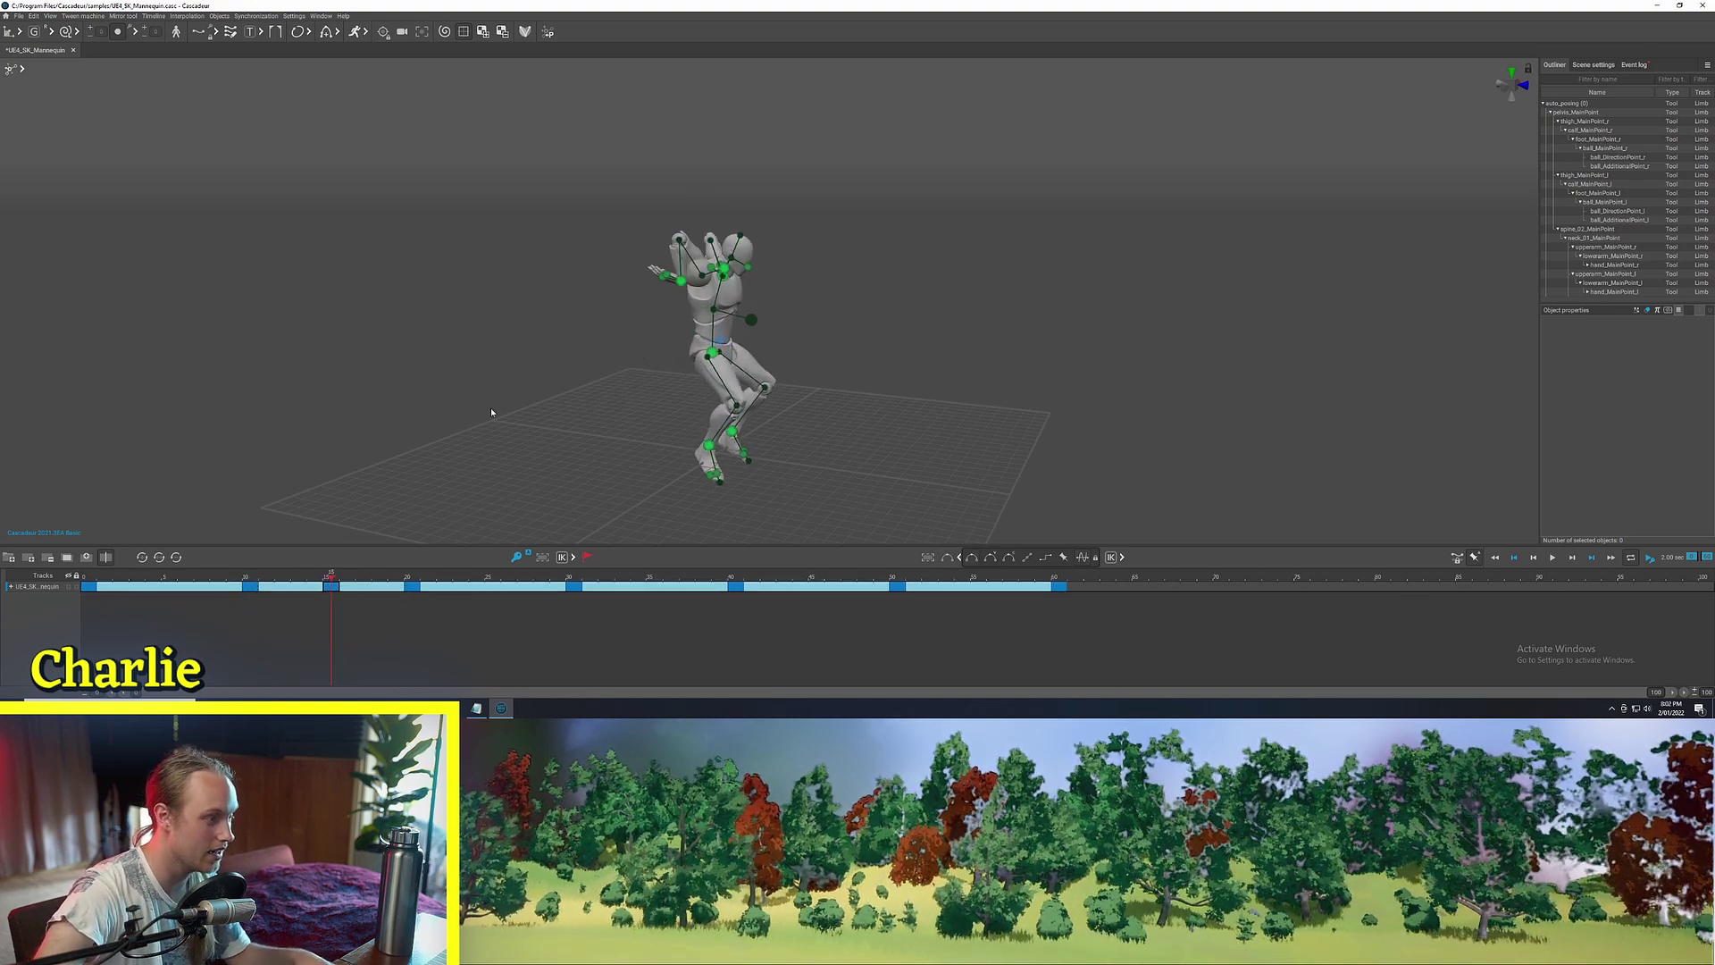
pyautogui.moveTo(490, 410); pyautogui.dragTo(580, 393, button='right')
pyautogui.moveTo(644, 347); pyautogui.dragTo(835, 340, button='right')
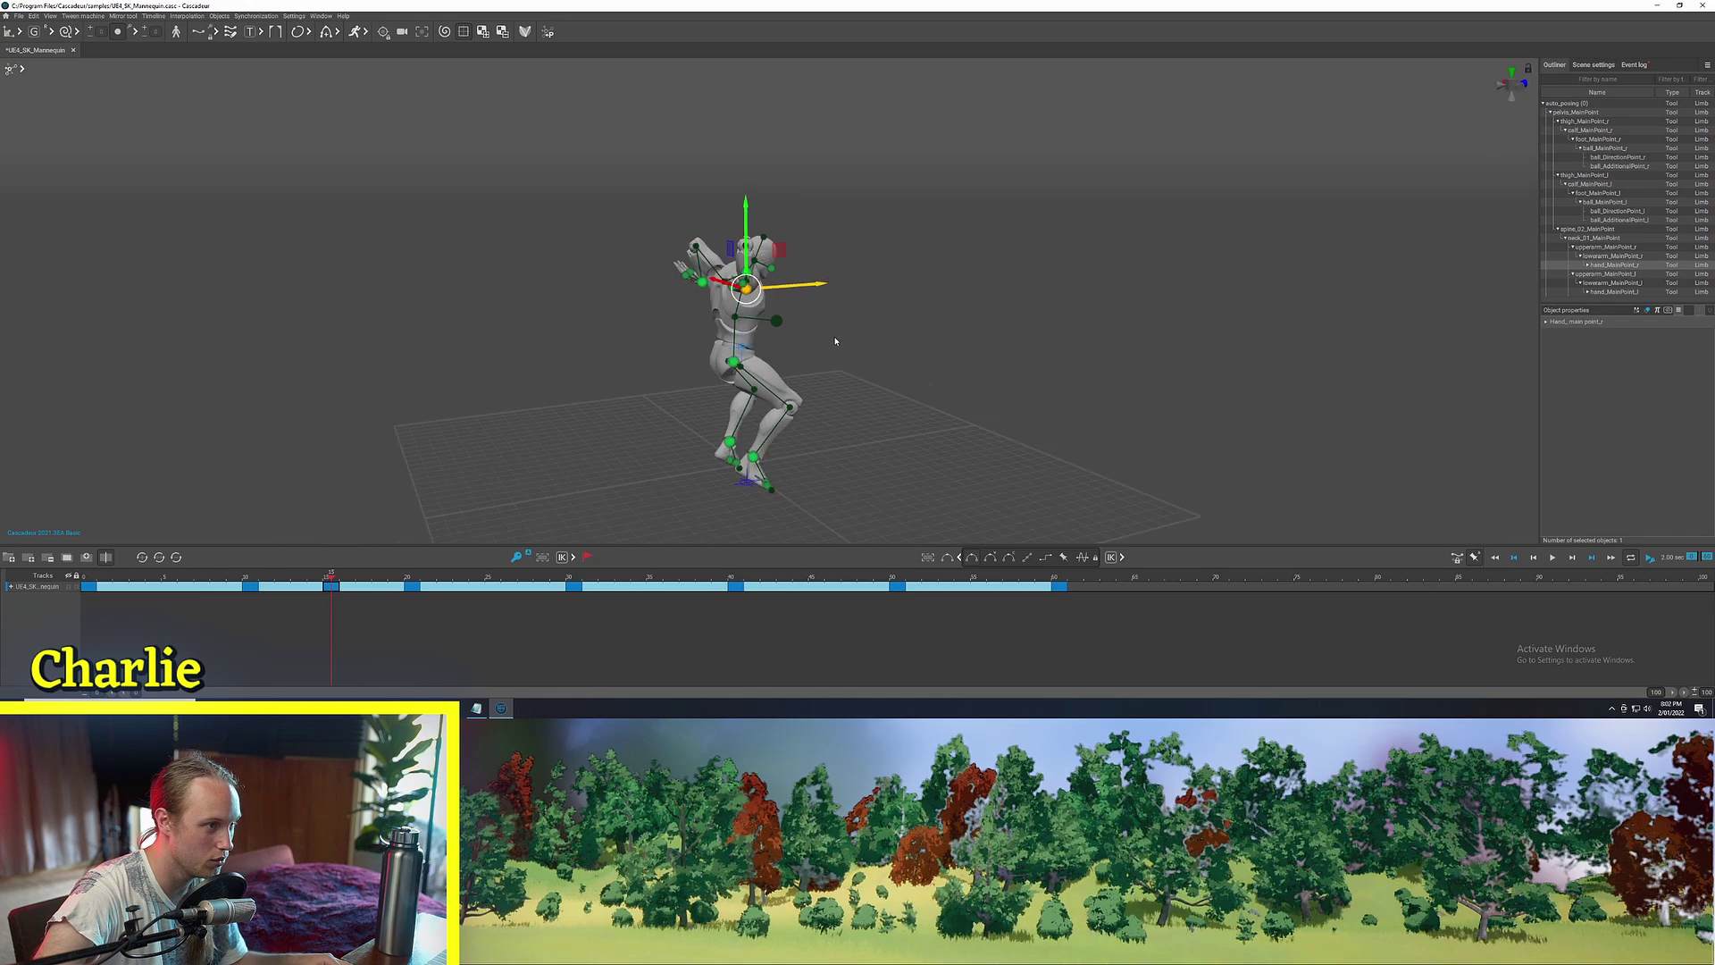
pyautogui.moveTo(860, 406); pyautogui.dragTo(798, 328, button='right')
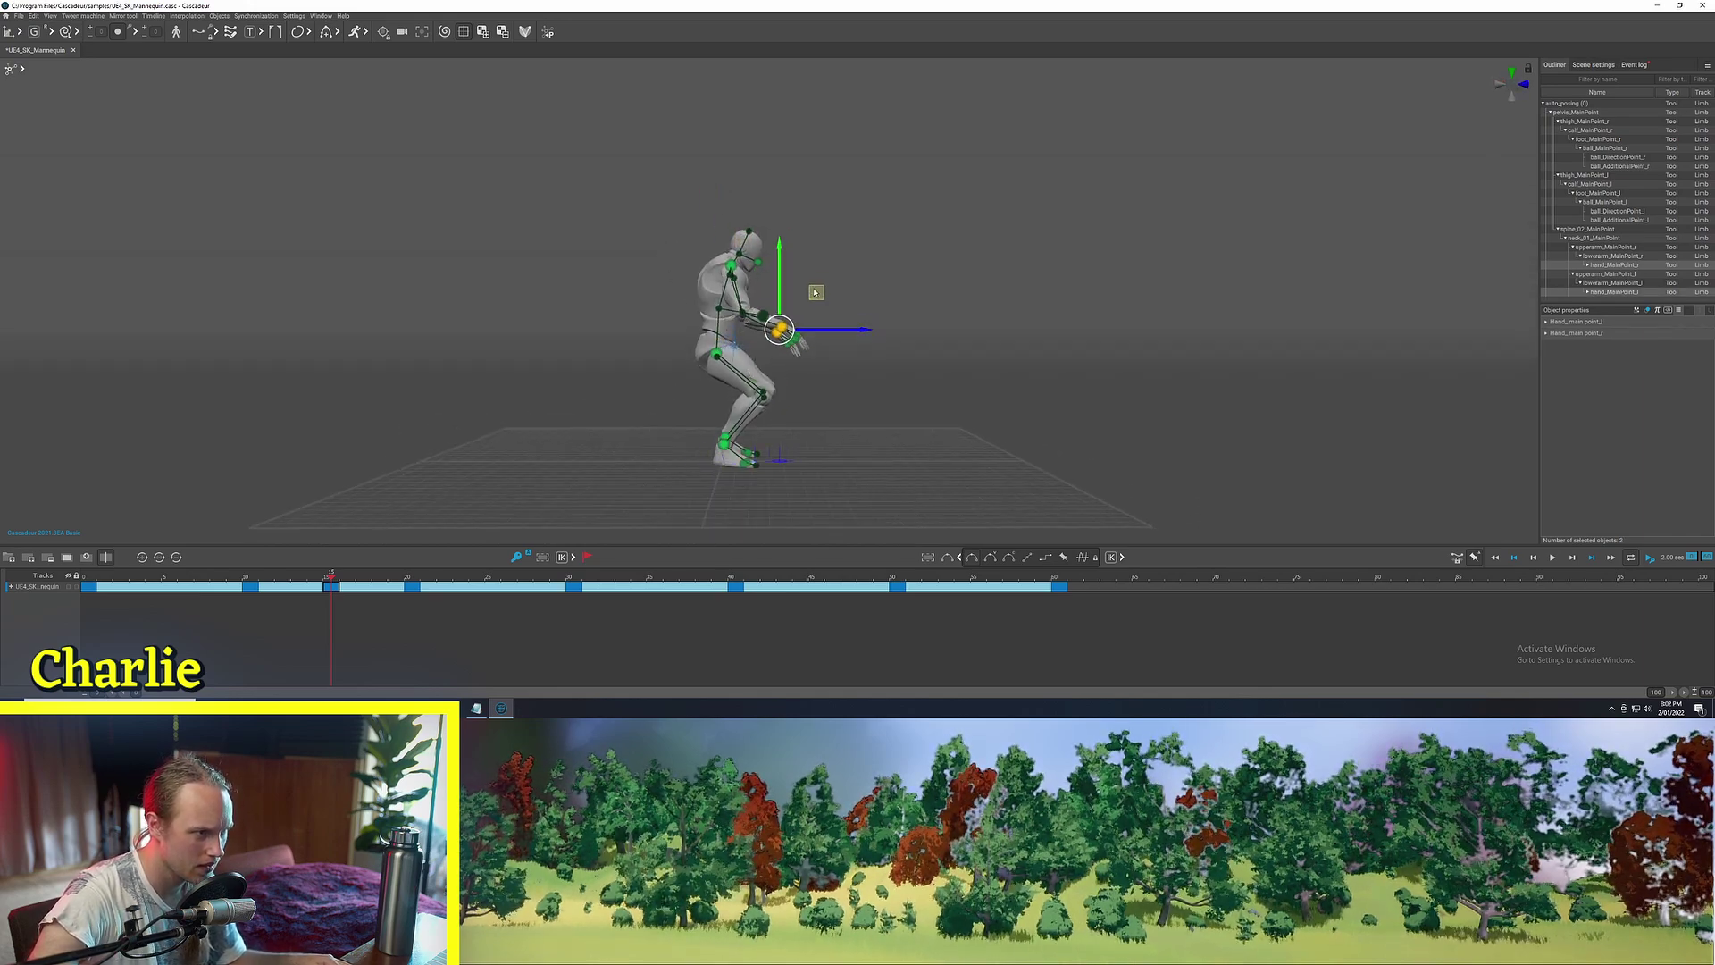
pyautogui.keyDown('alt'); pyautogui.moveTo(838, 402); pyautogui.dragTo(843, 456); pyautogui.keyUp('alt')
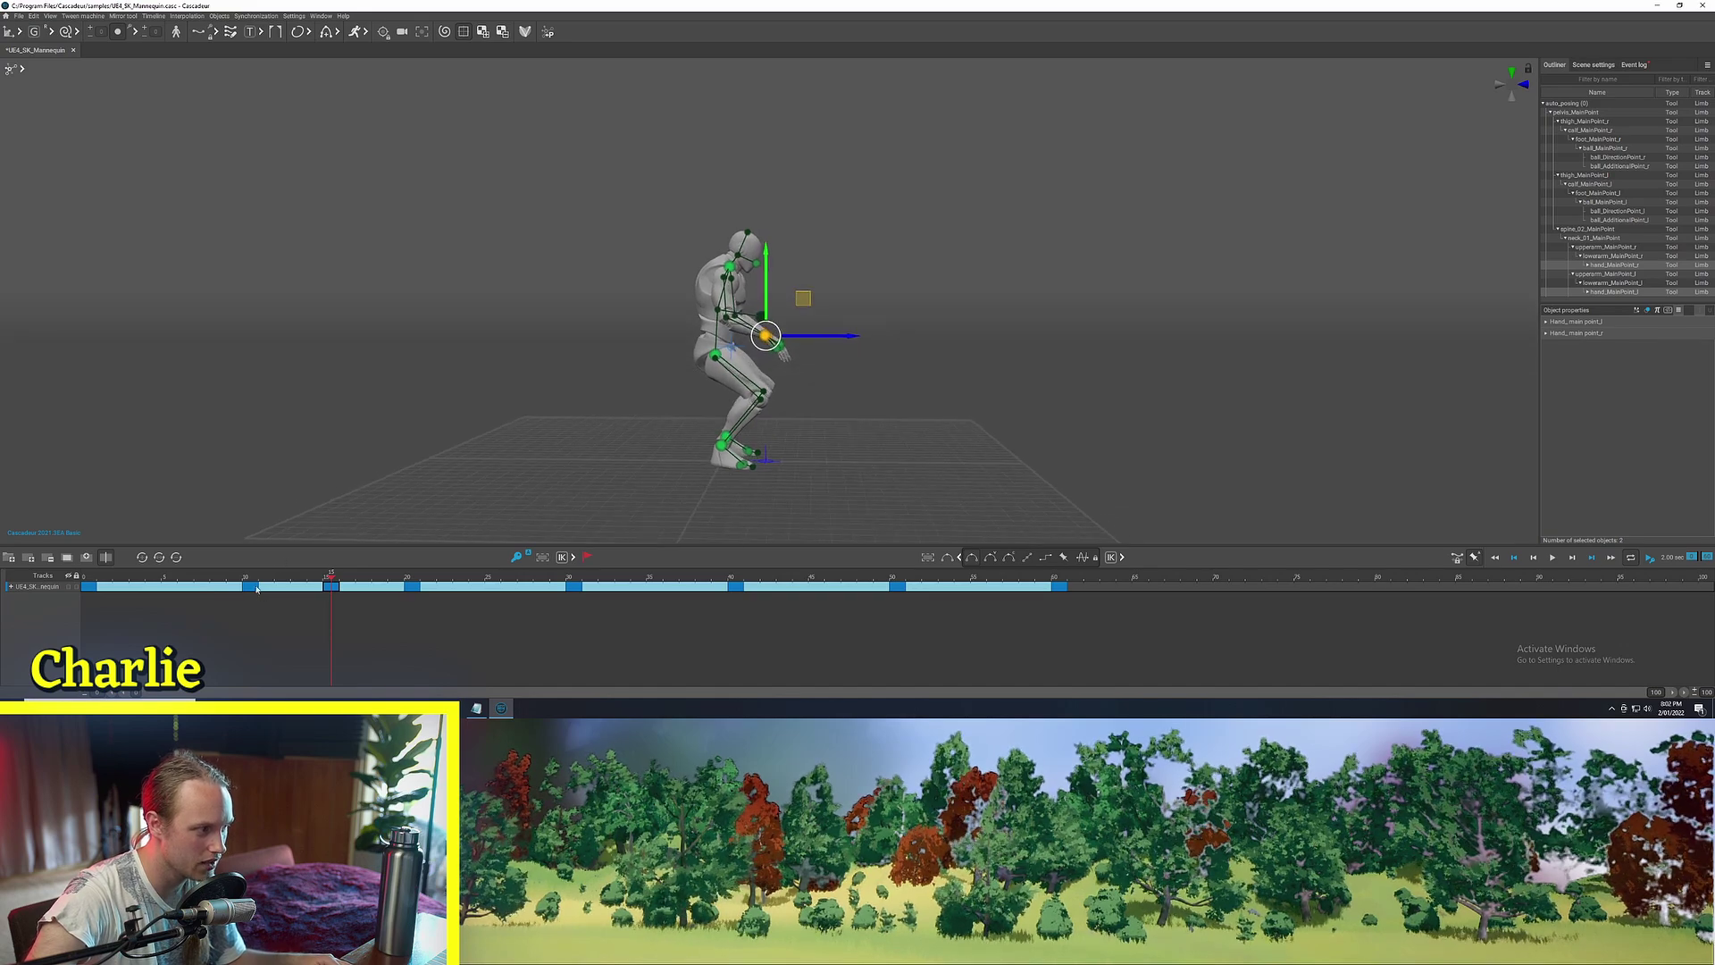
# Play the jump from frame 0 and check the arm swing from a front angle
pyautogui.moveTo(250, 583); pyautogui.dragTo(3, 606)
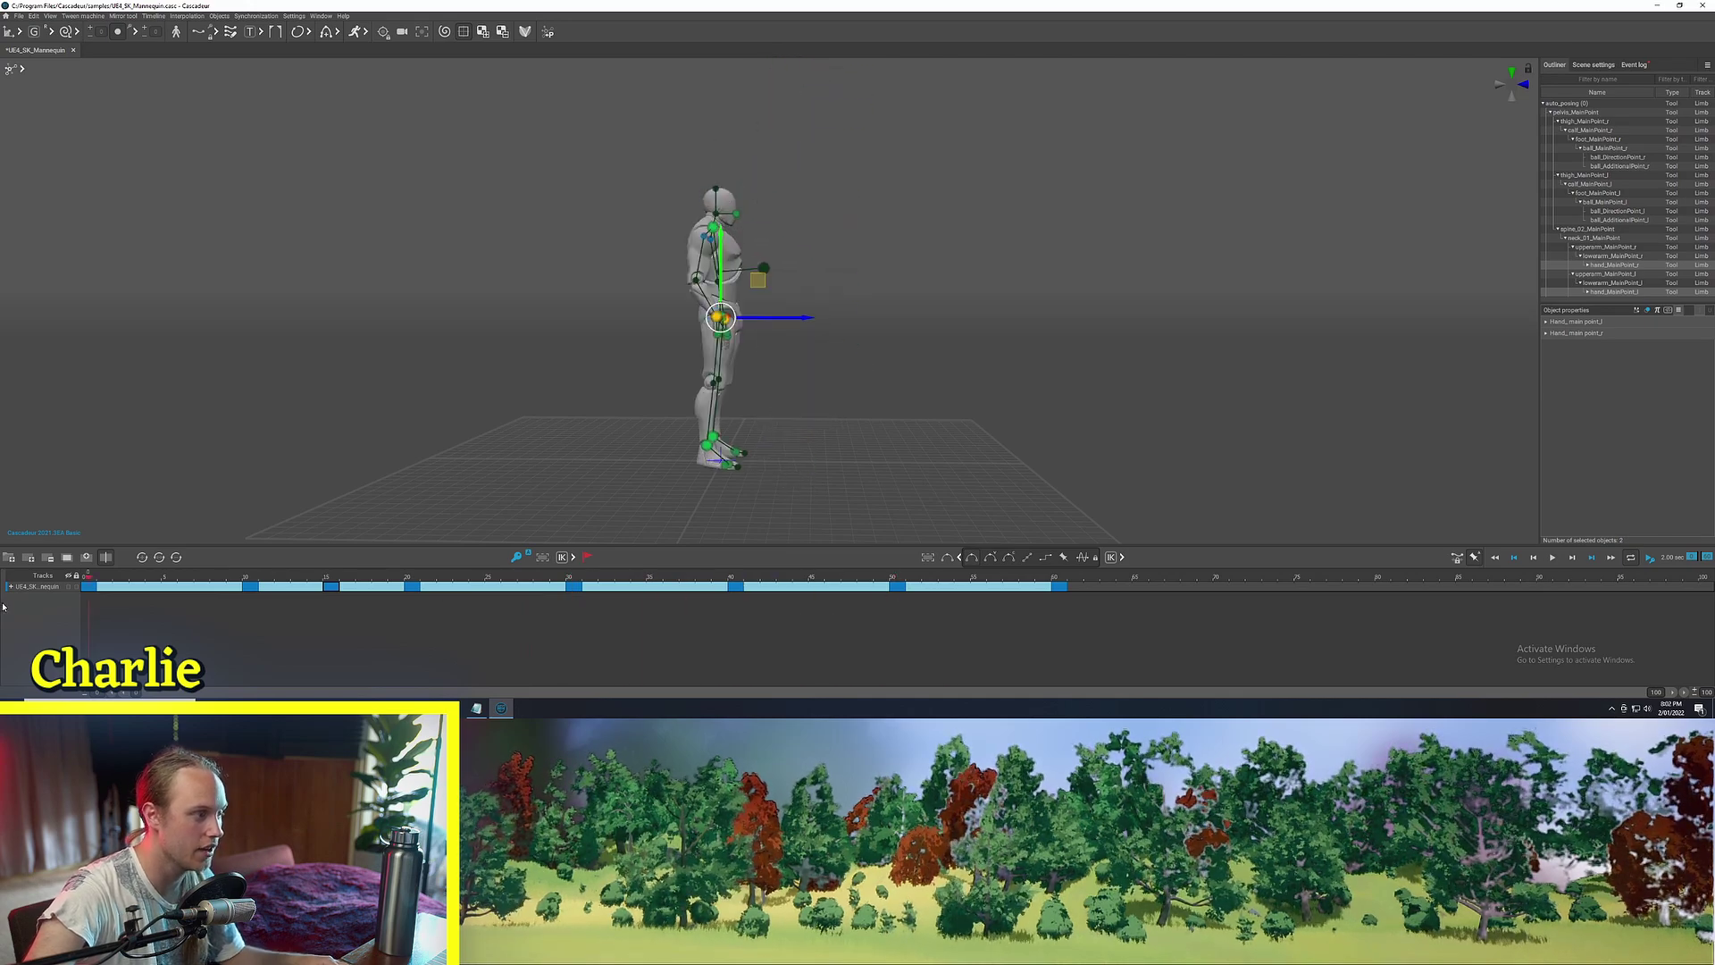
pyautogui.press('space')
pyautogui.keyDown('alt'); pyautogui.moveTo(922, 459); pyautogui.dragTo(823, 450); pyautogui.keyUp('alt')
pyautogui.click(873, 477)
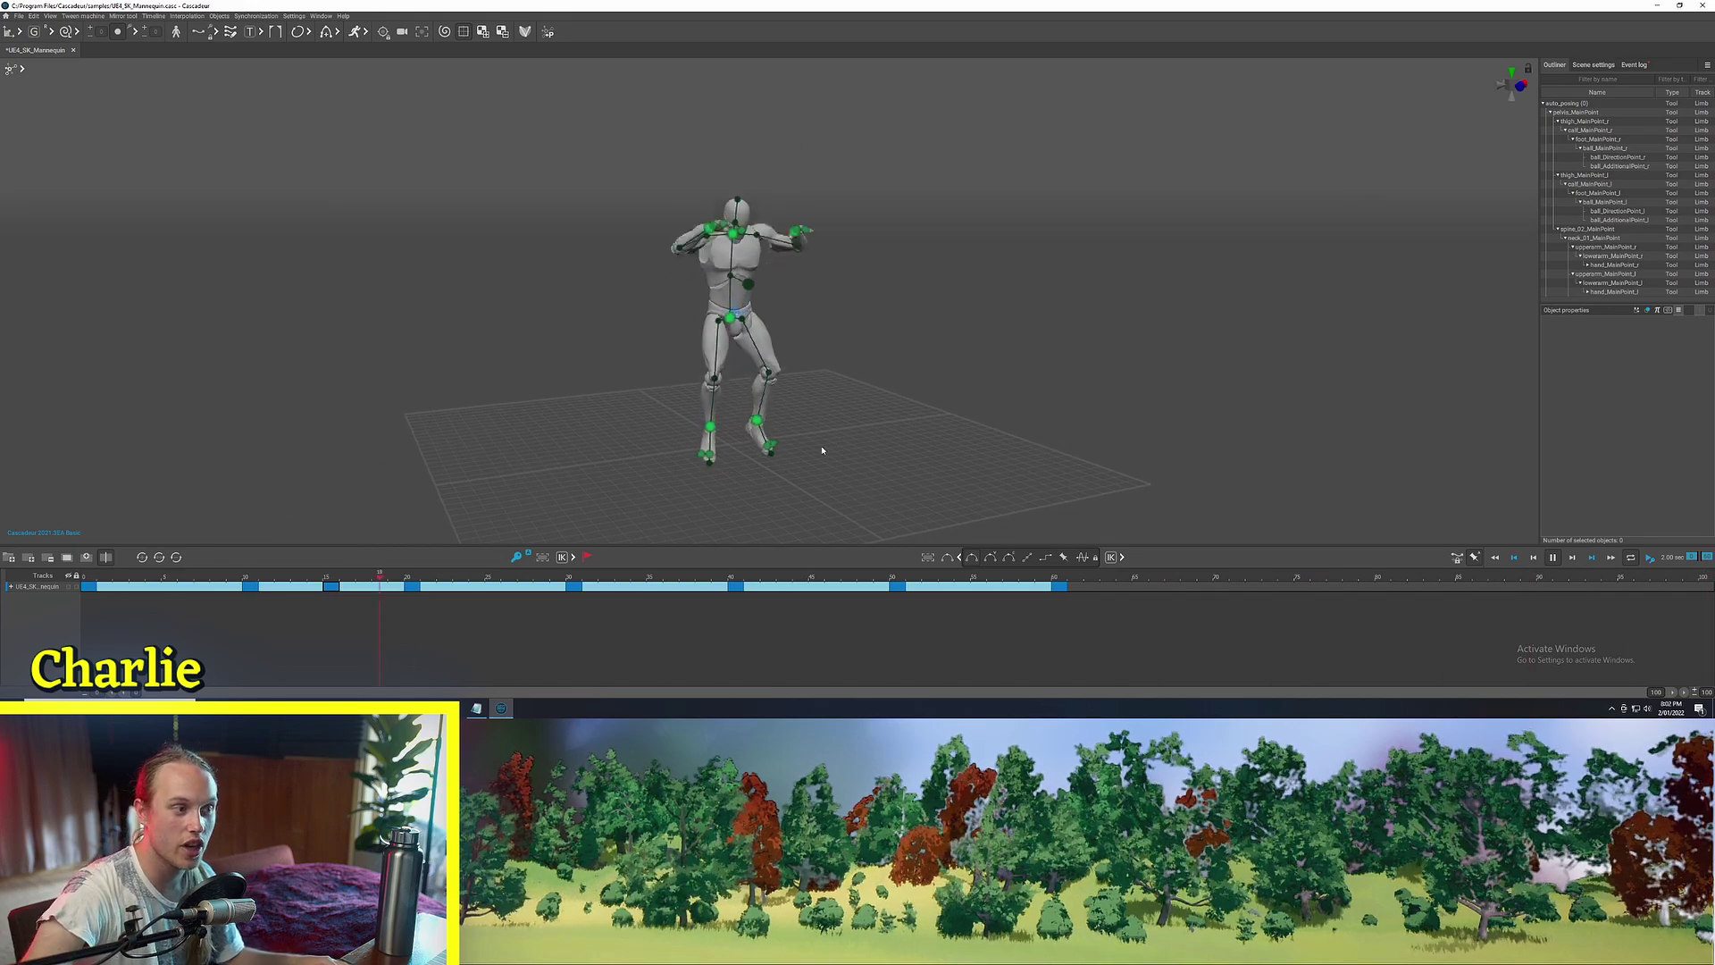
pyautogui.press('space')
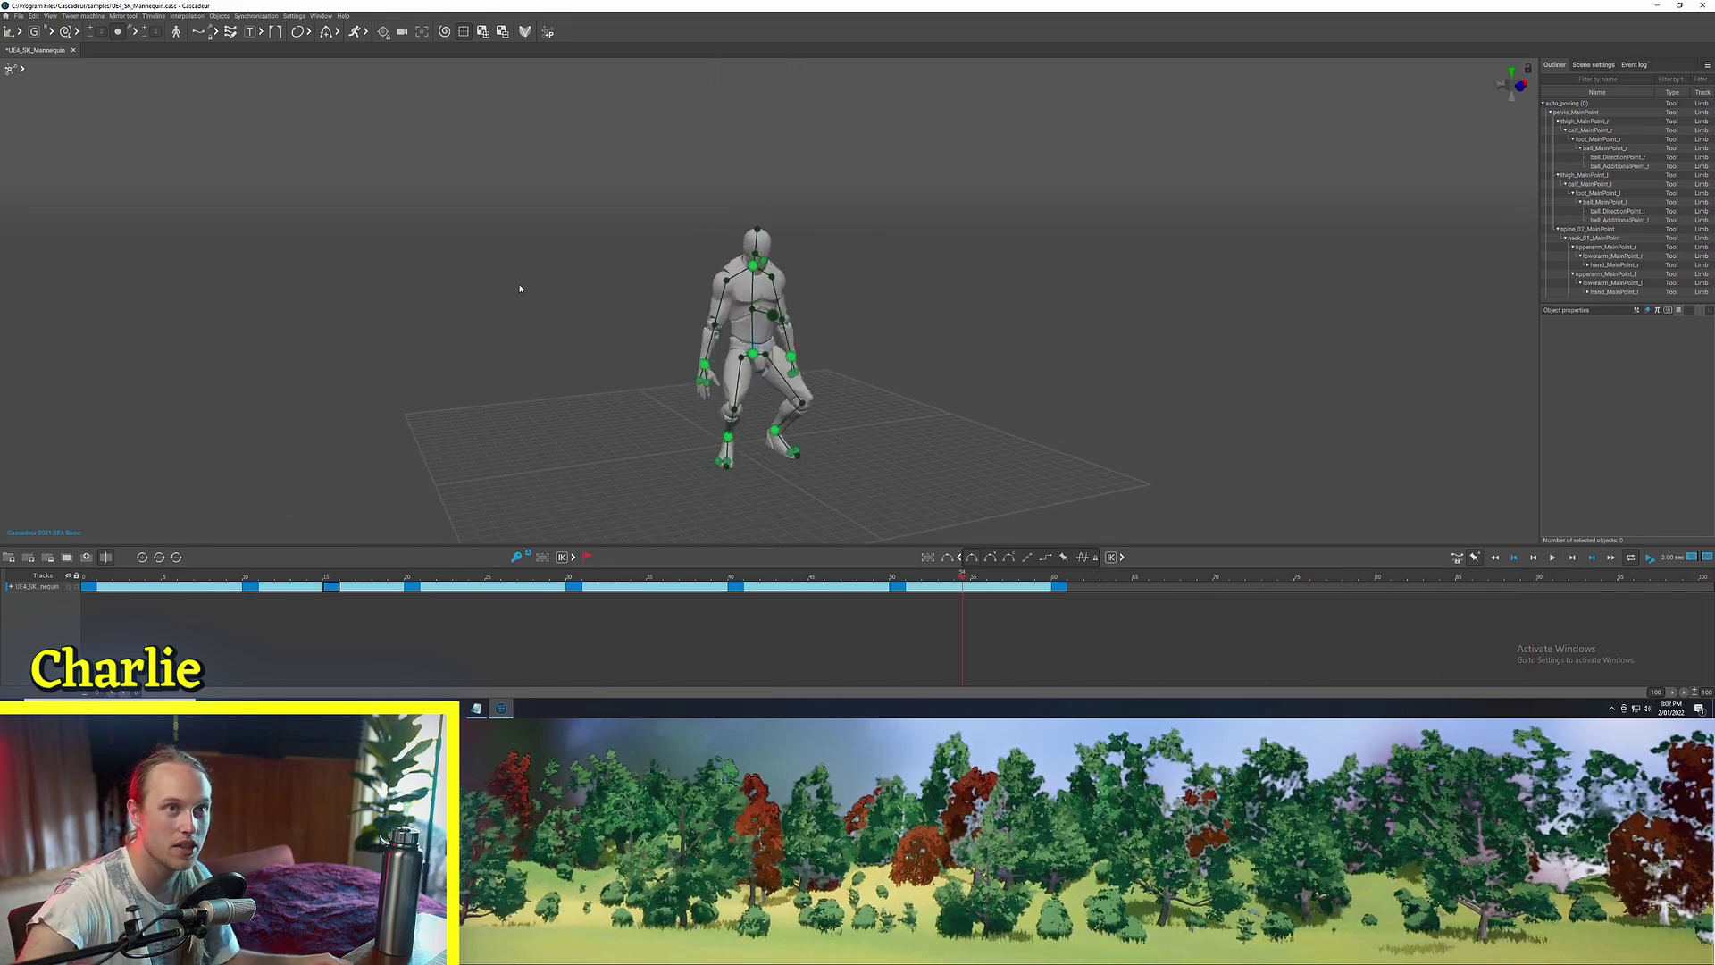
# Turn on AutoPhysics and compare the green simulated mannequin and its trajectory with the original jump from the side
pyautogui.moveTo(617, 283); pyautogui.dragTo(466, 62, button='right')
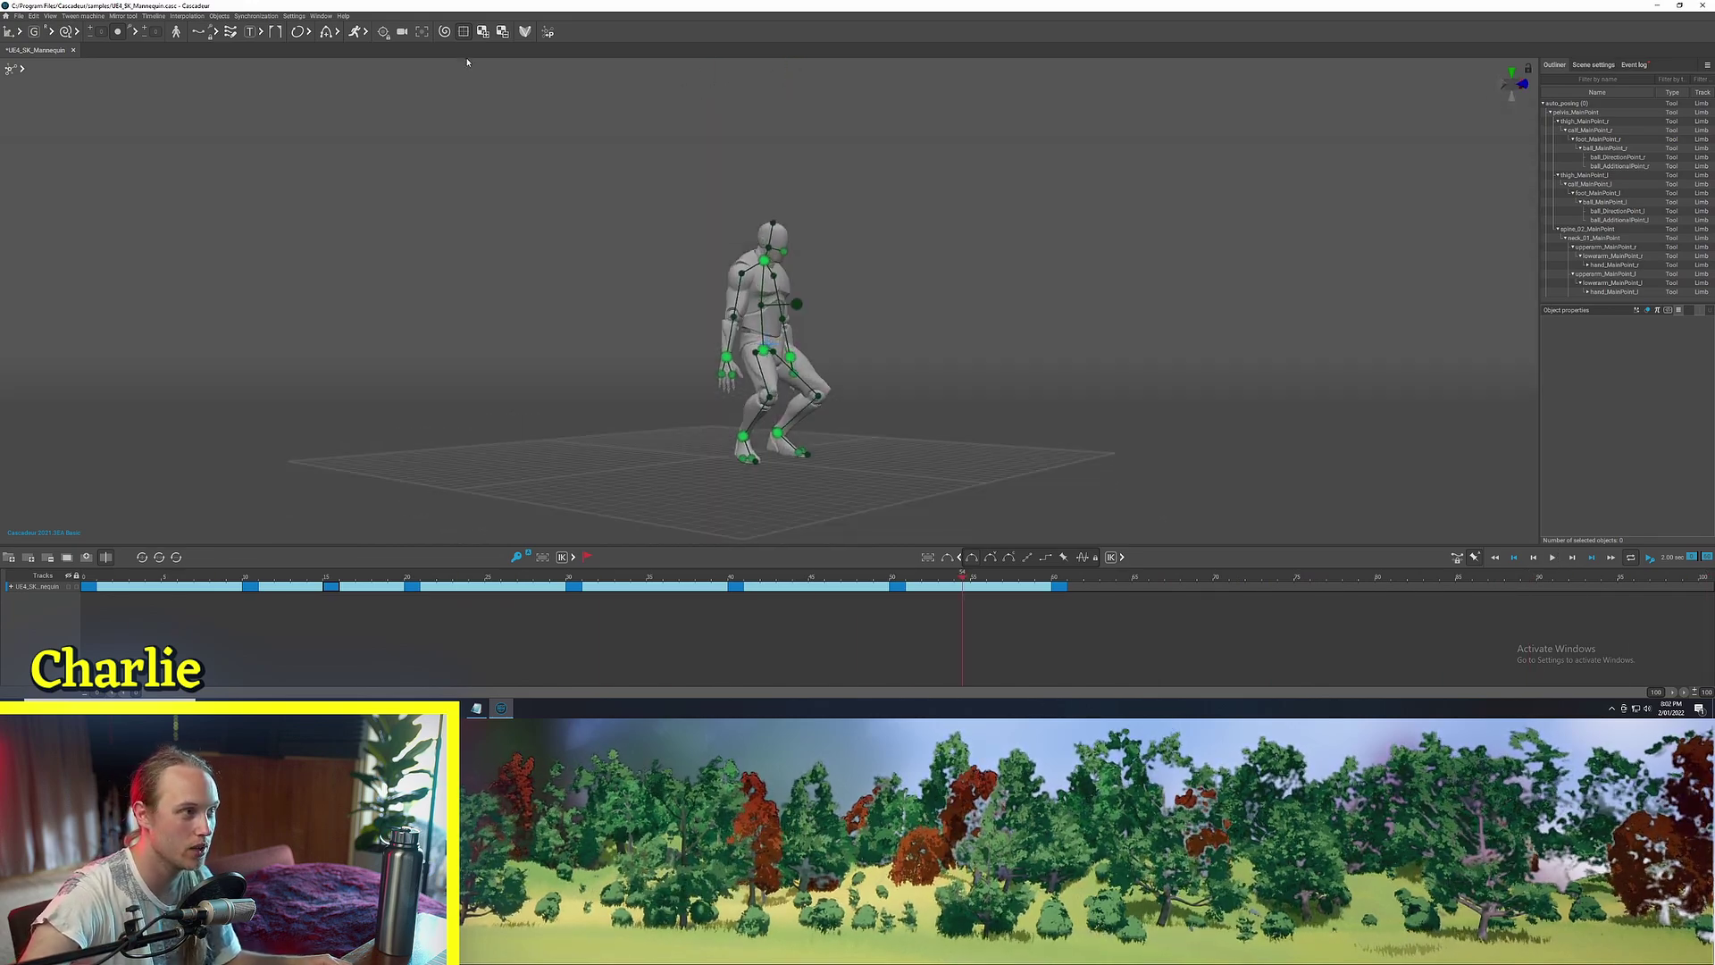
pyautogui.click(355, 33)
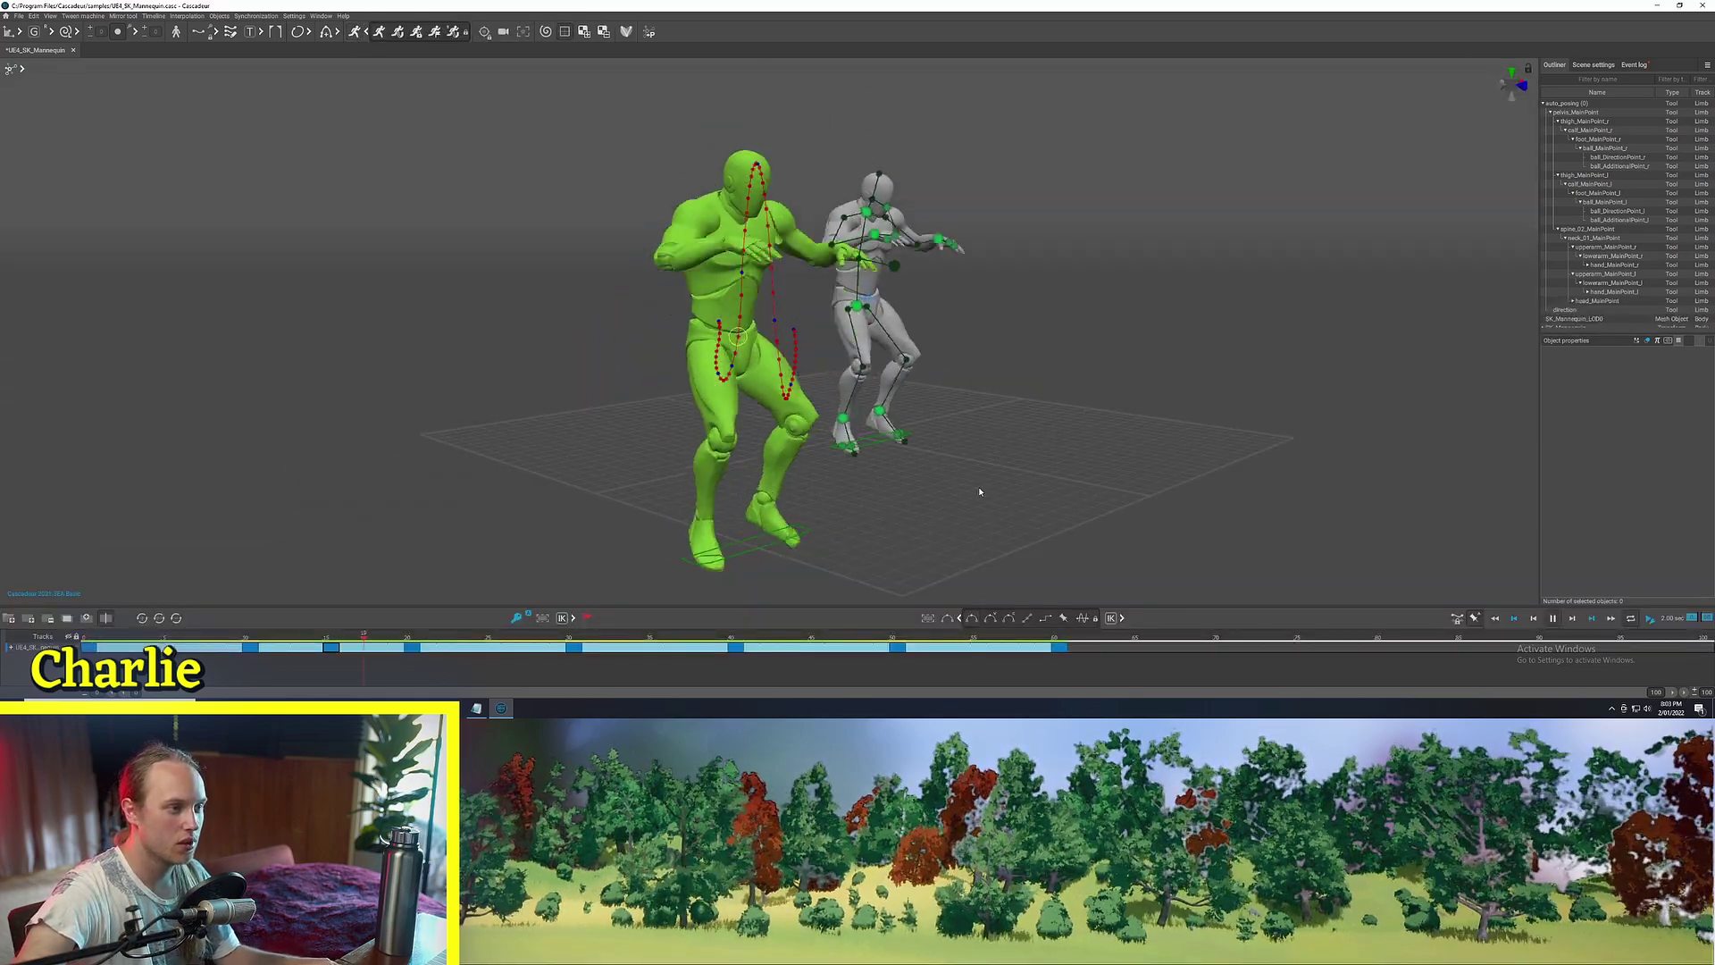
pyautogui.keyDown('alt'); pyautogui.moveTo(969, 491); pyautogui.dragTo(1010, 501); pyautogui.keyUp('alt')
pyautogui.scroll(-2, 1010, 501)
pyautogui.moveTo(1023, 503); pyautogui.dragTo(844, 444, button='right')
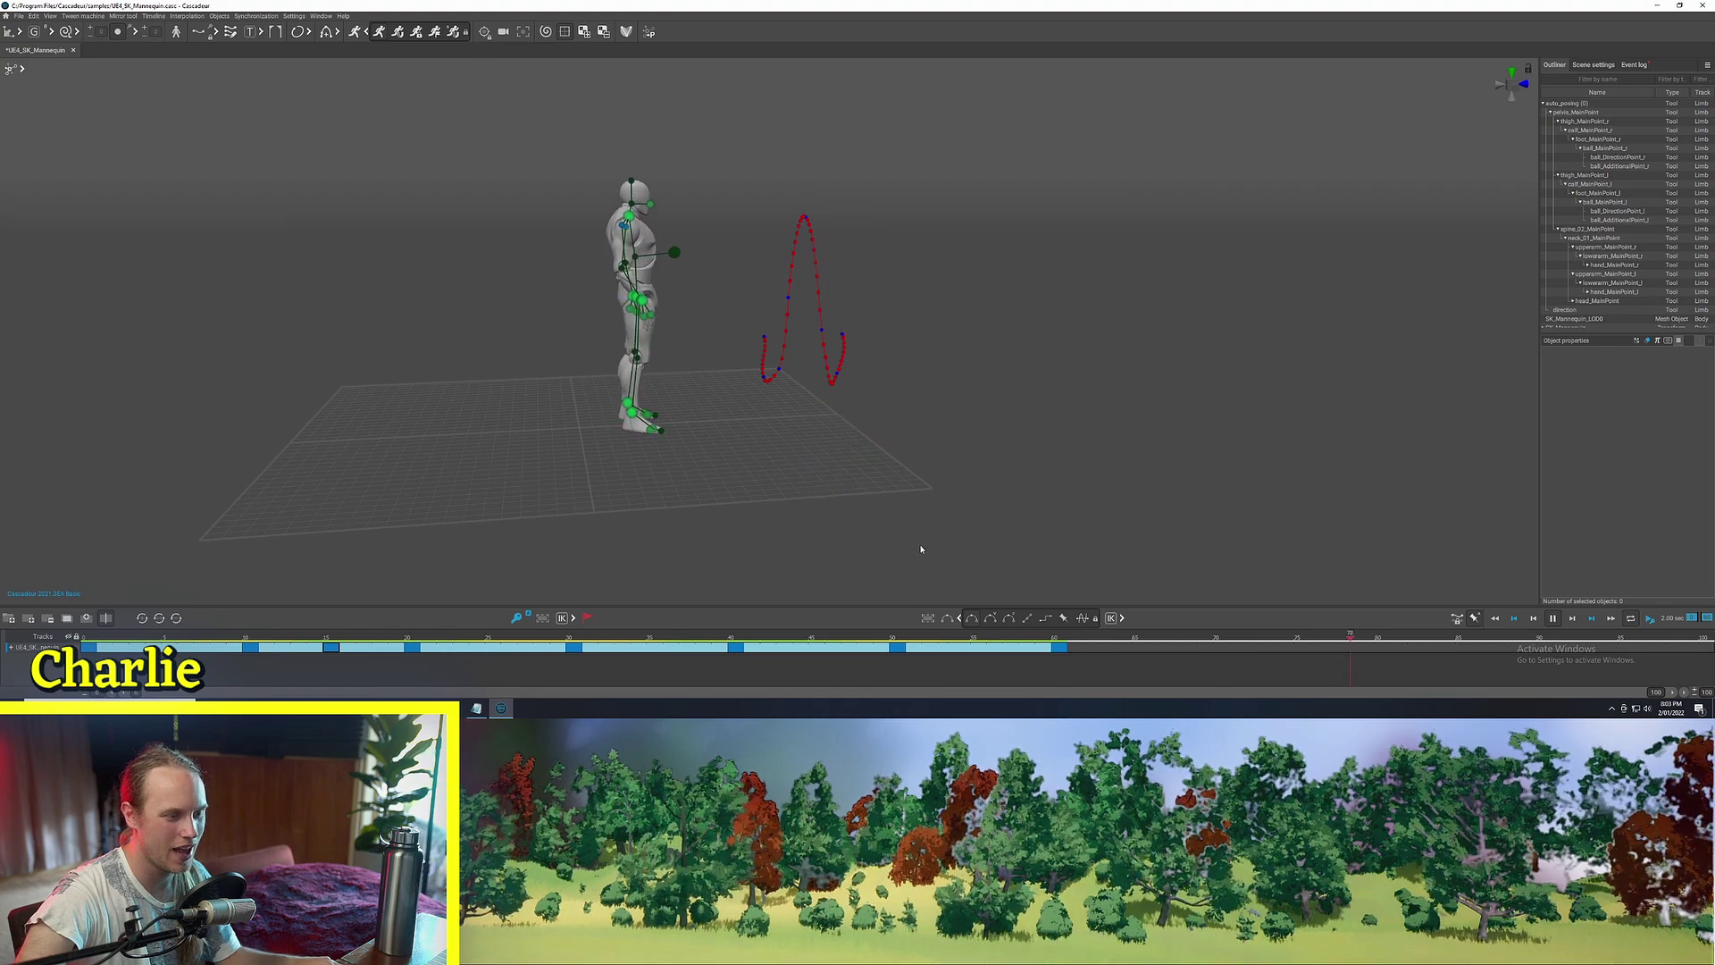
pyautogui.moveTo(921, 549); pyautogui.dragTo(909, 538, button='right')
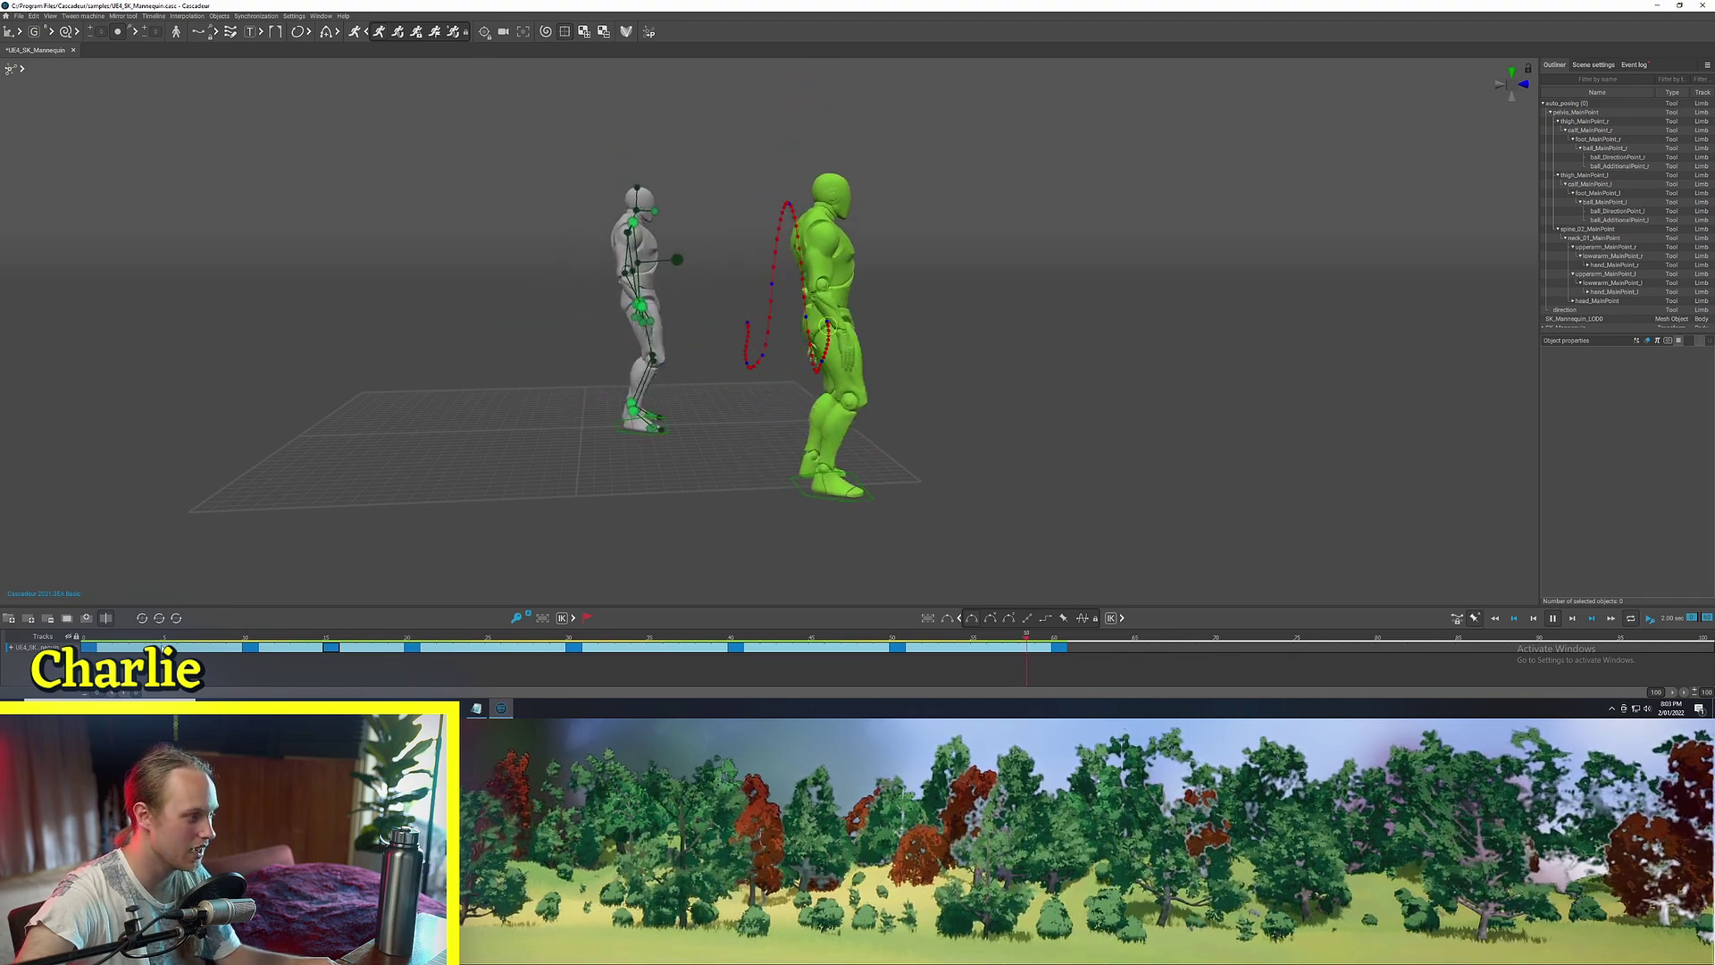
# Go to the frame 10 crouch, expand the mannequin's track into body-part tracks and enlarge the timeline area
pyautogui.click(252, 650)
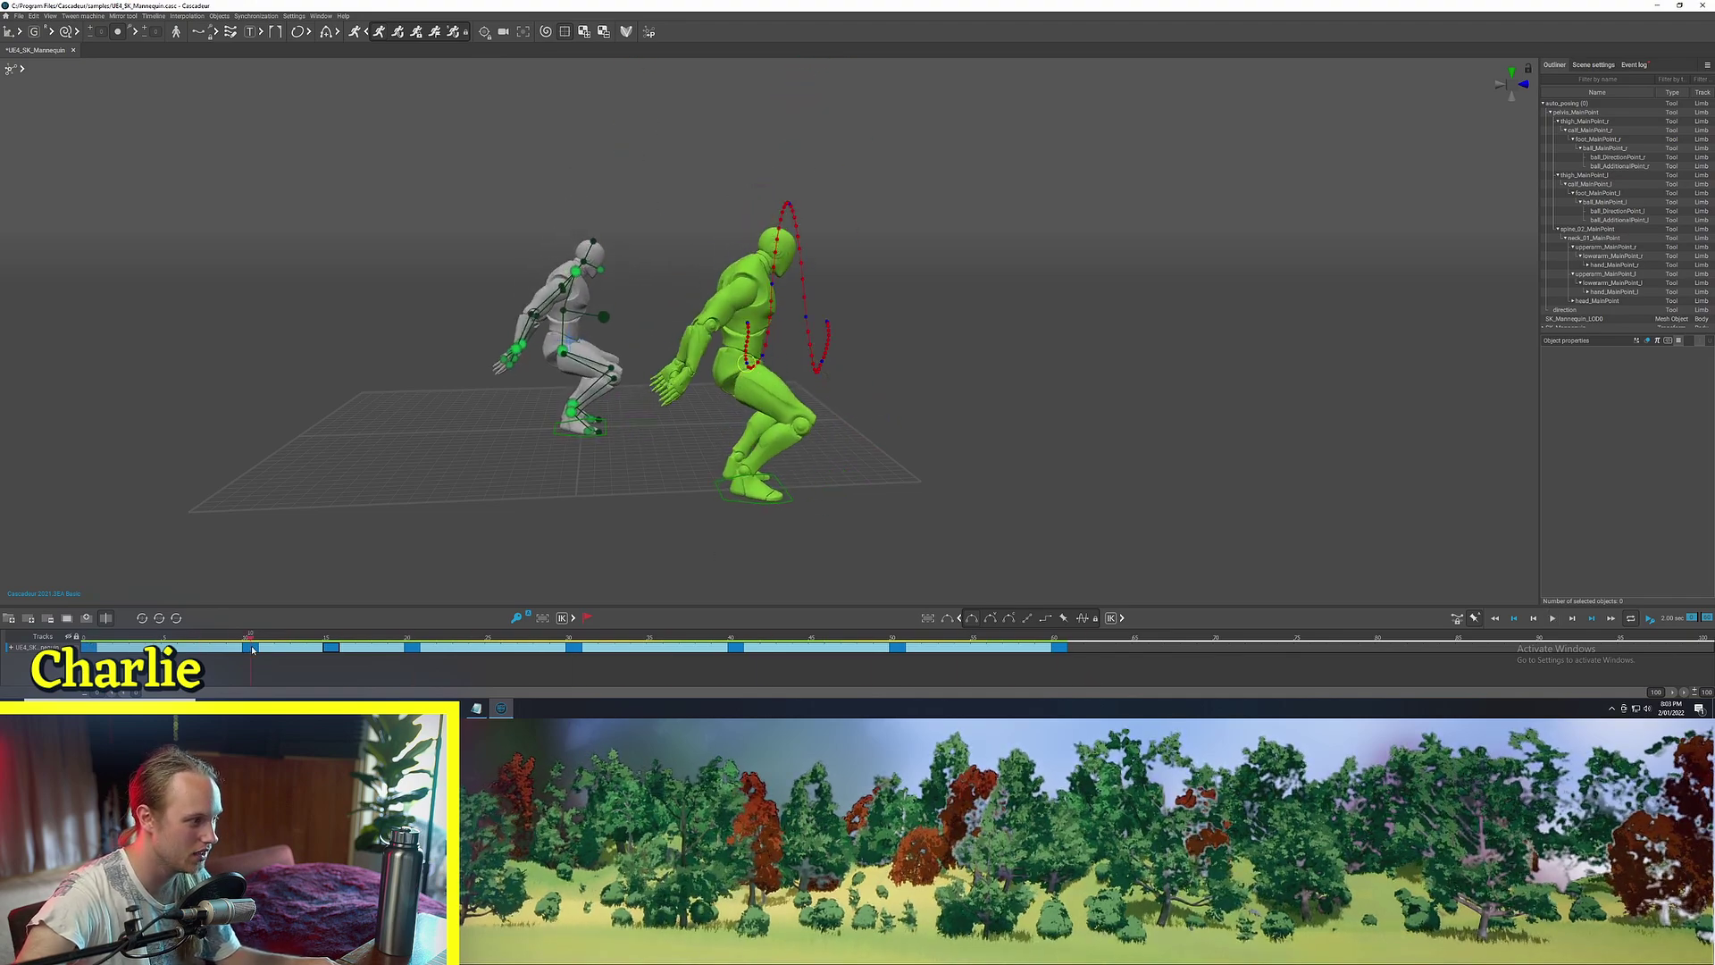
pyautogui.scroll(3, 628, 498)
pyautogui.moveTo(628, 497); pyautogui.dragTo(661, 418, button='middle')
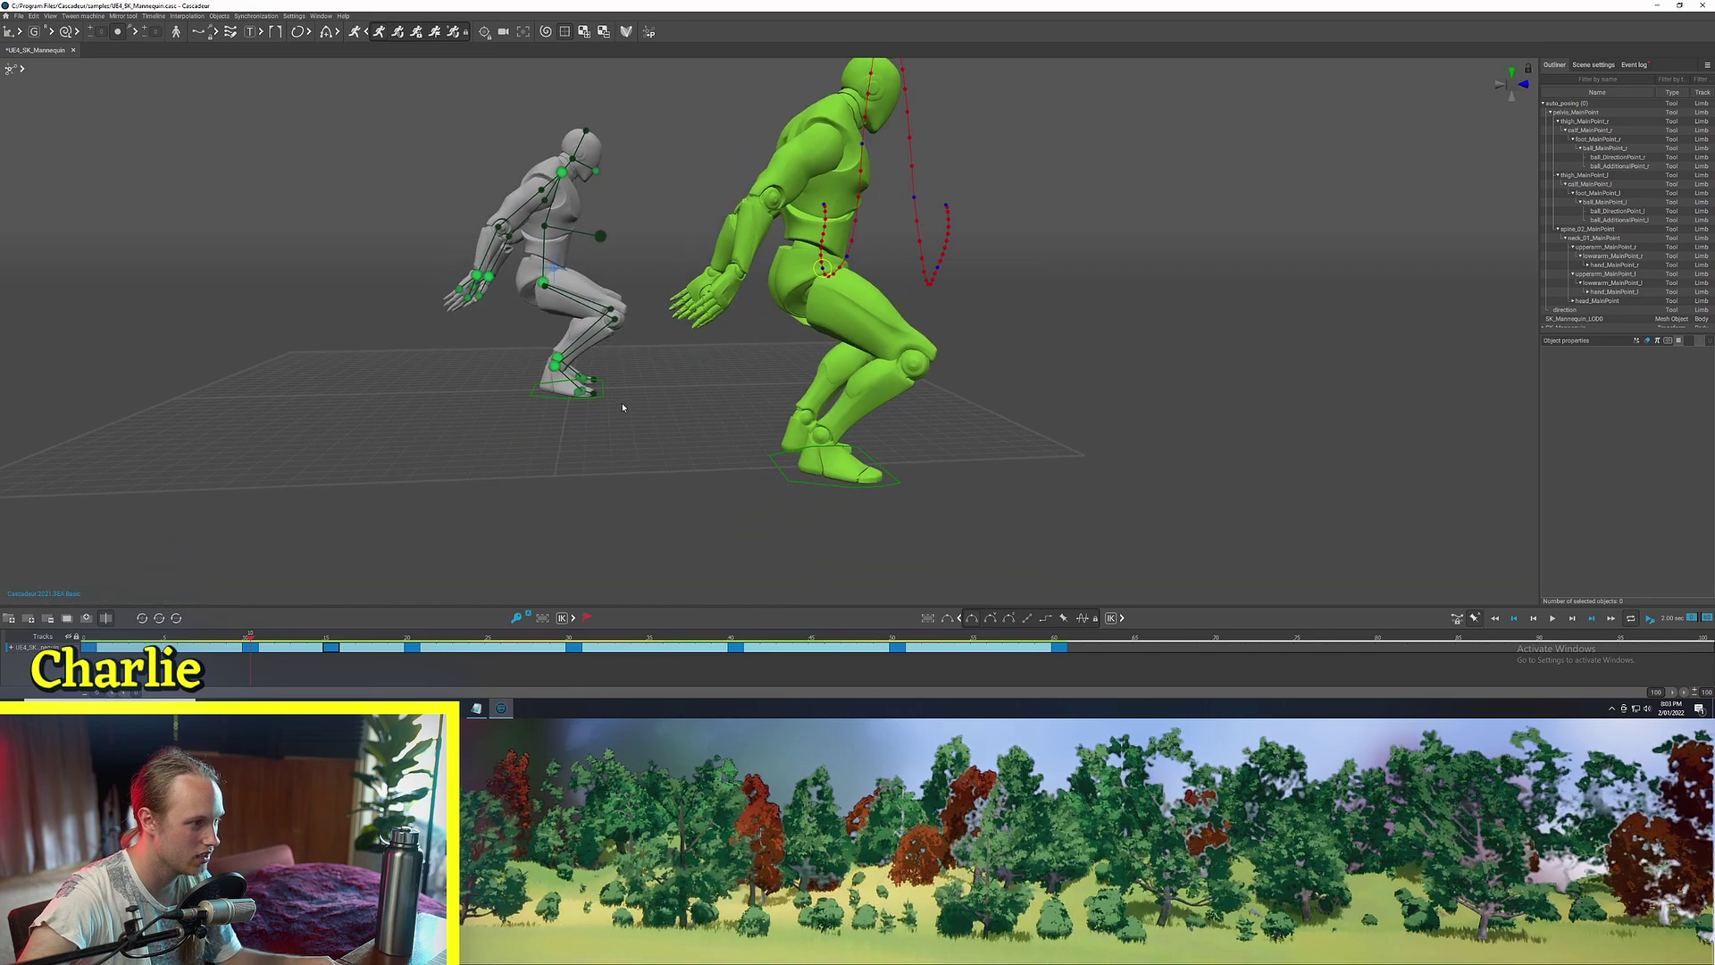
pyautogui.click(13, 648)
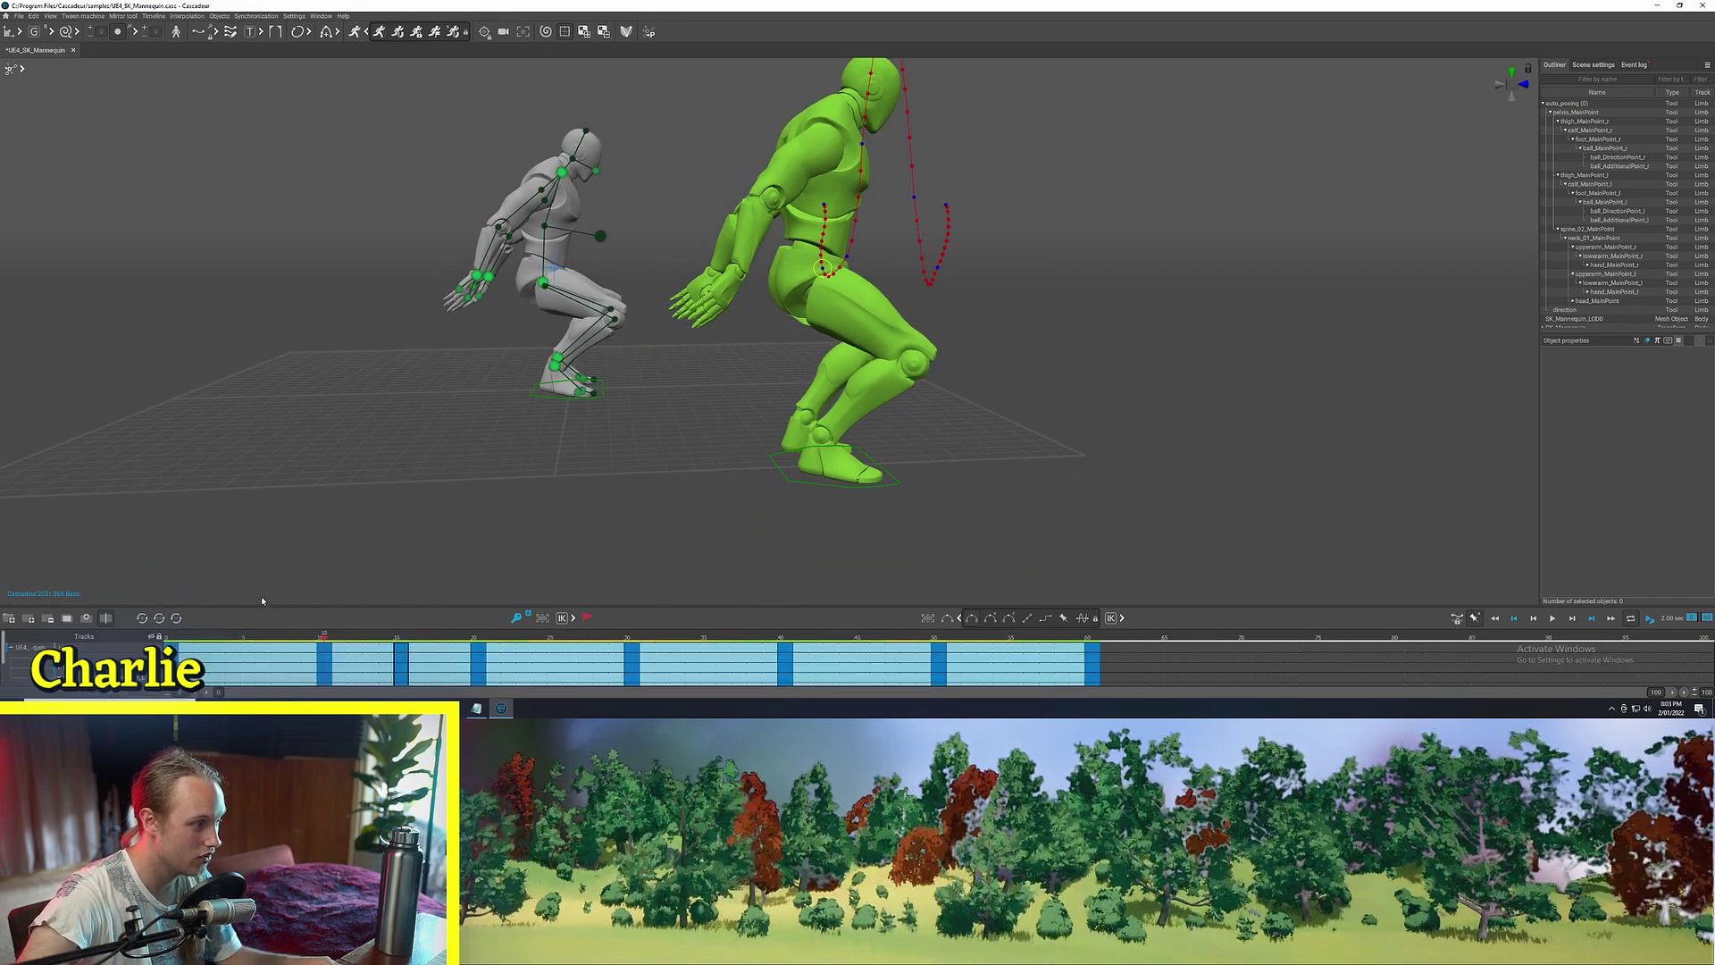
pyautogui.moveTo(268, 606); pyautogui.dragTo(268, 540)
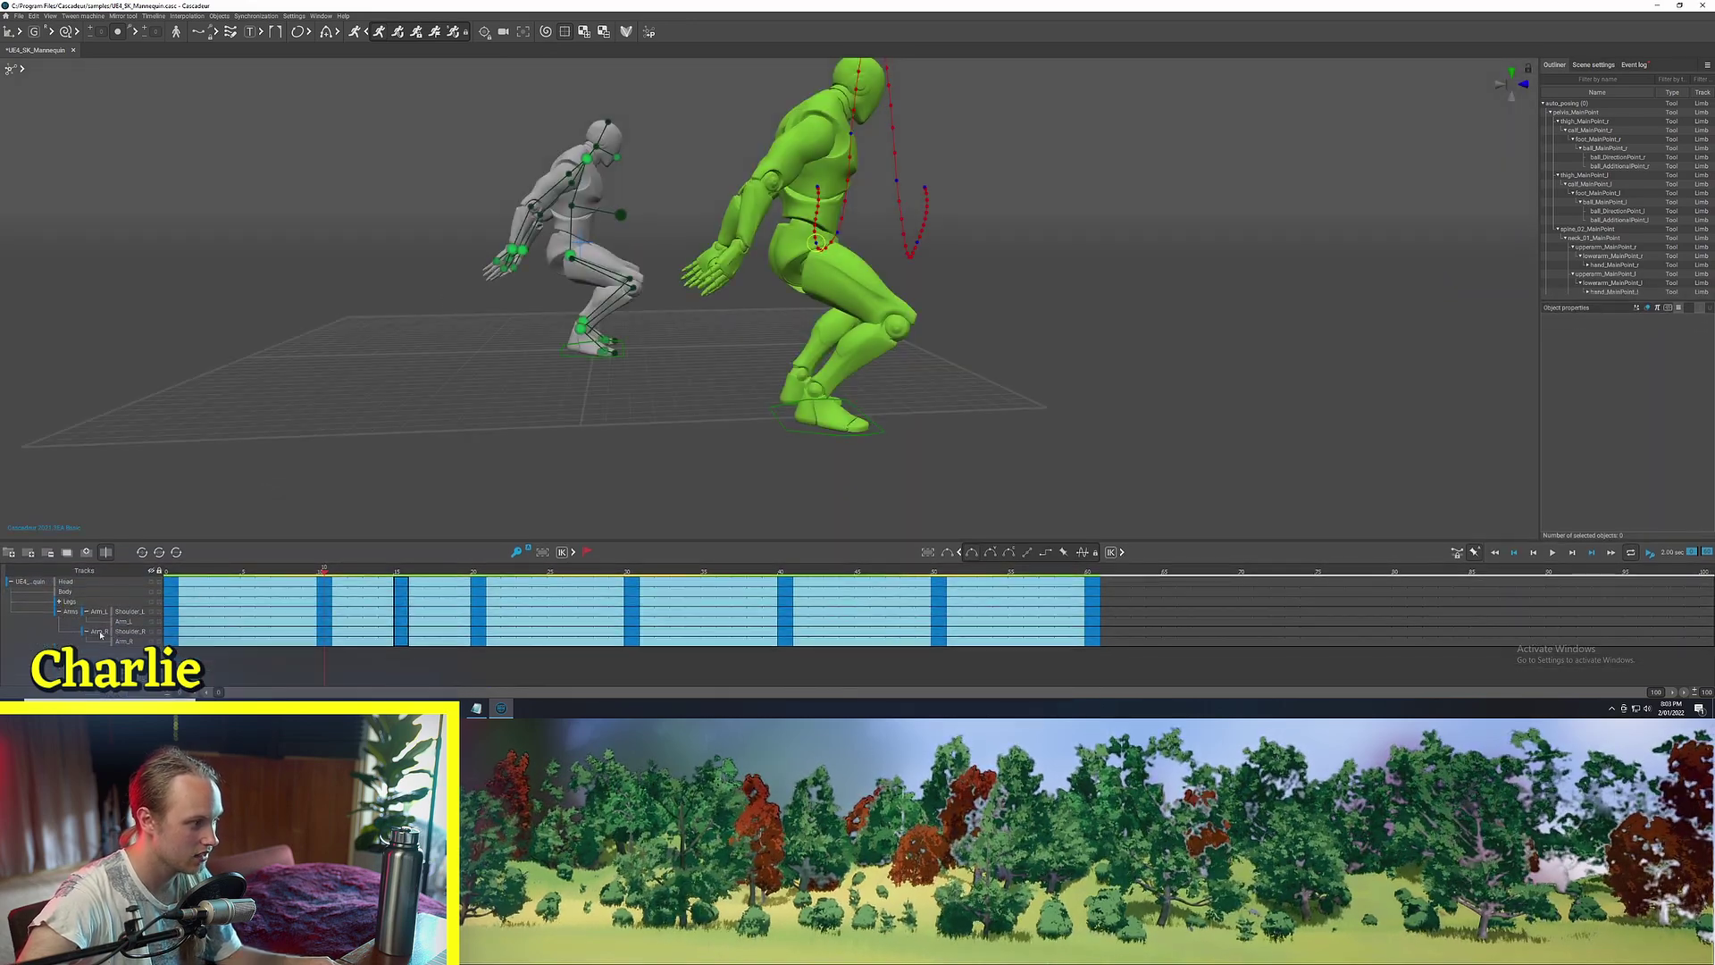
# Try linear interpolation on the Legs track between frames 15 and 20, and set Foot_R and Foot_L to linear between frames 10 and 15
pyautogui.click(59, 602)
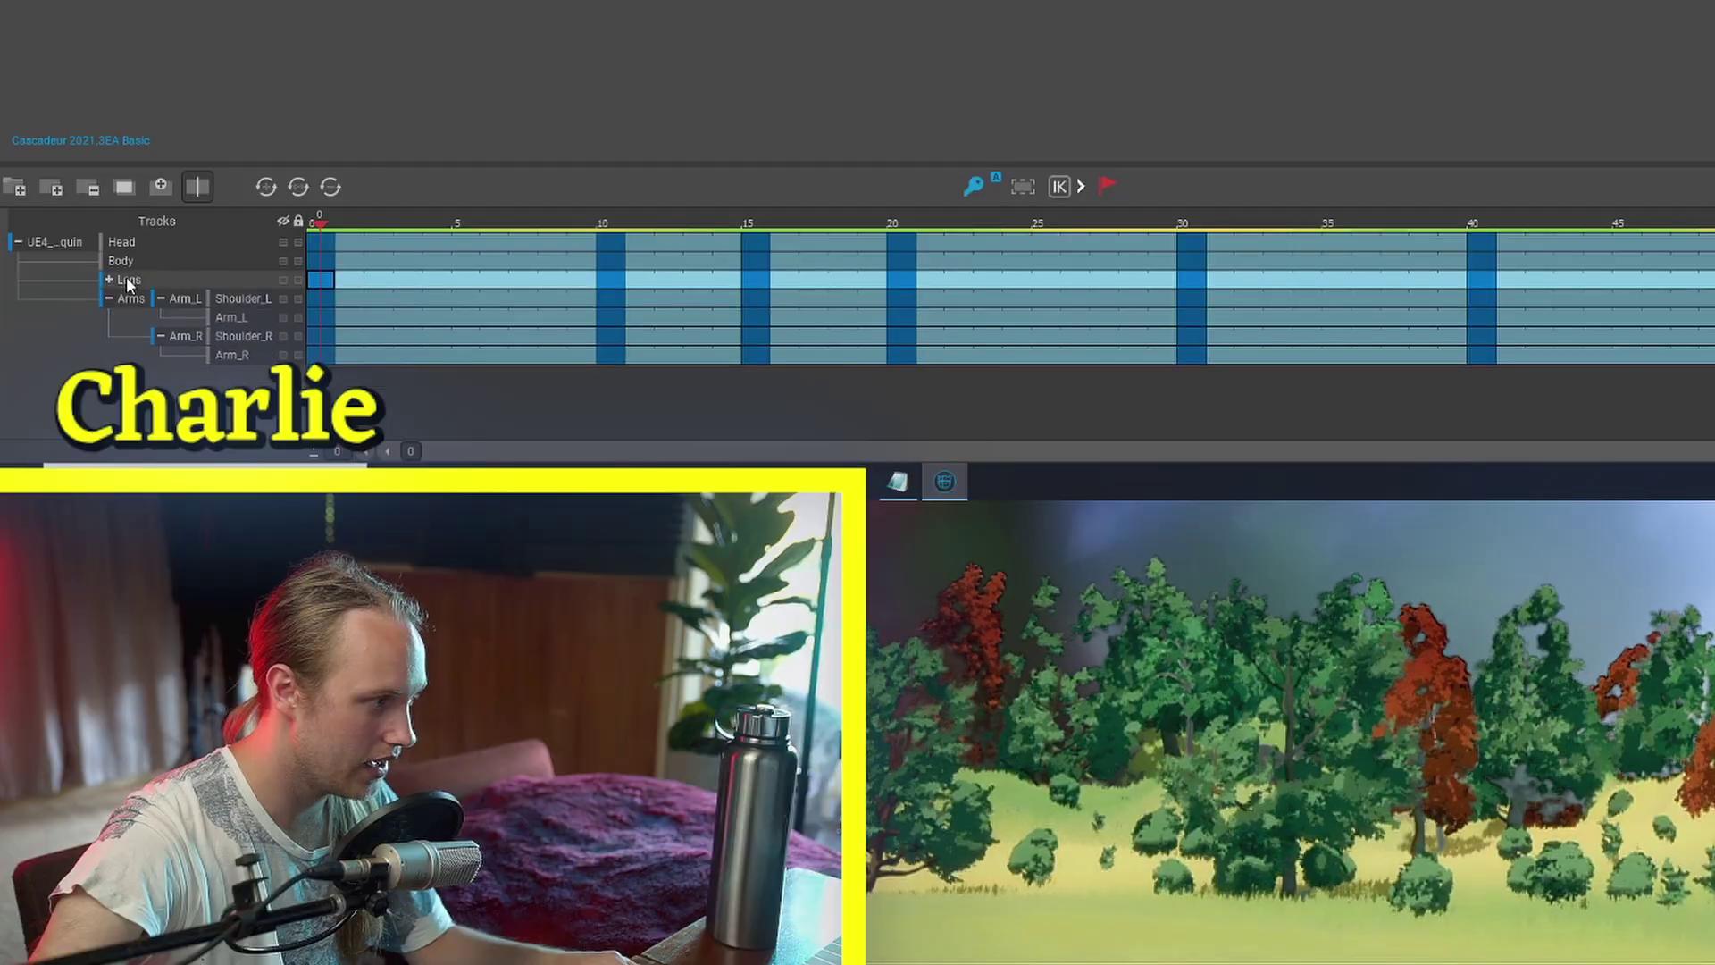
pyautogui.click(59, 602)
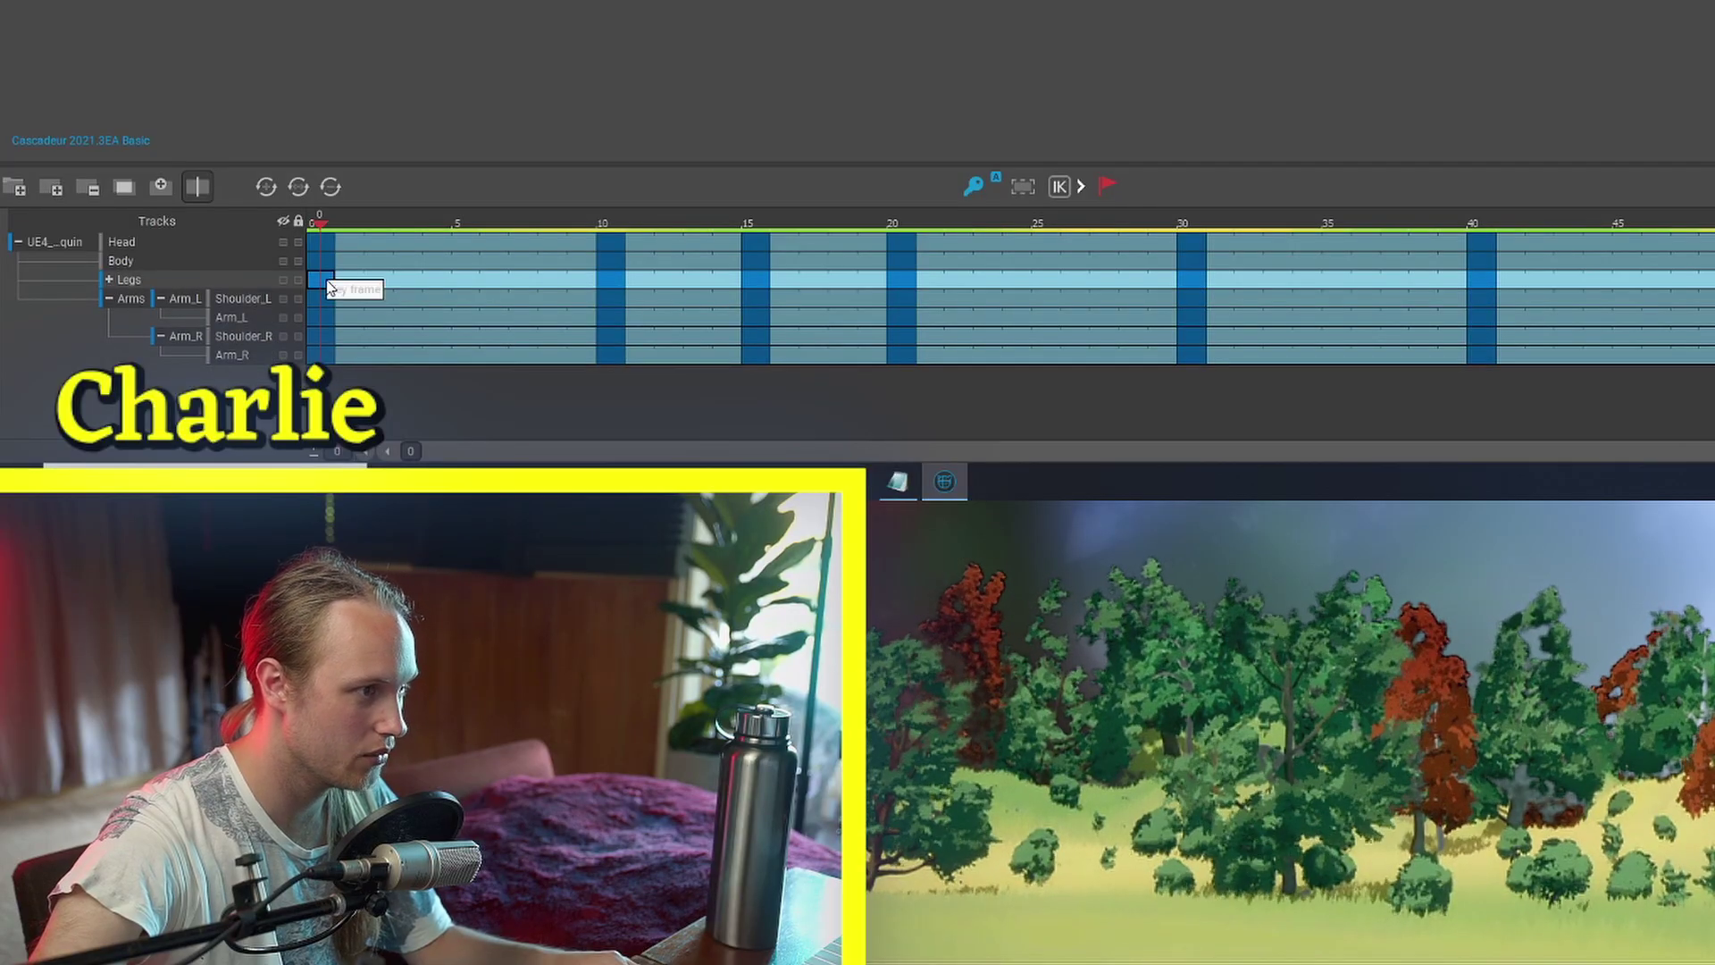
pyautogui.moveTo(332, 288); pyautogui.dragTo(767, 284)
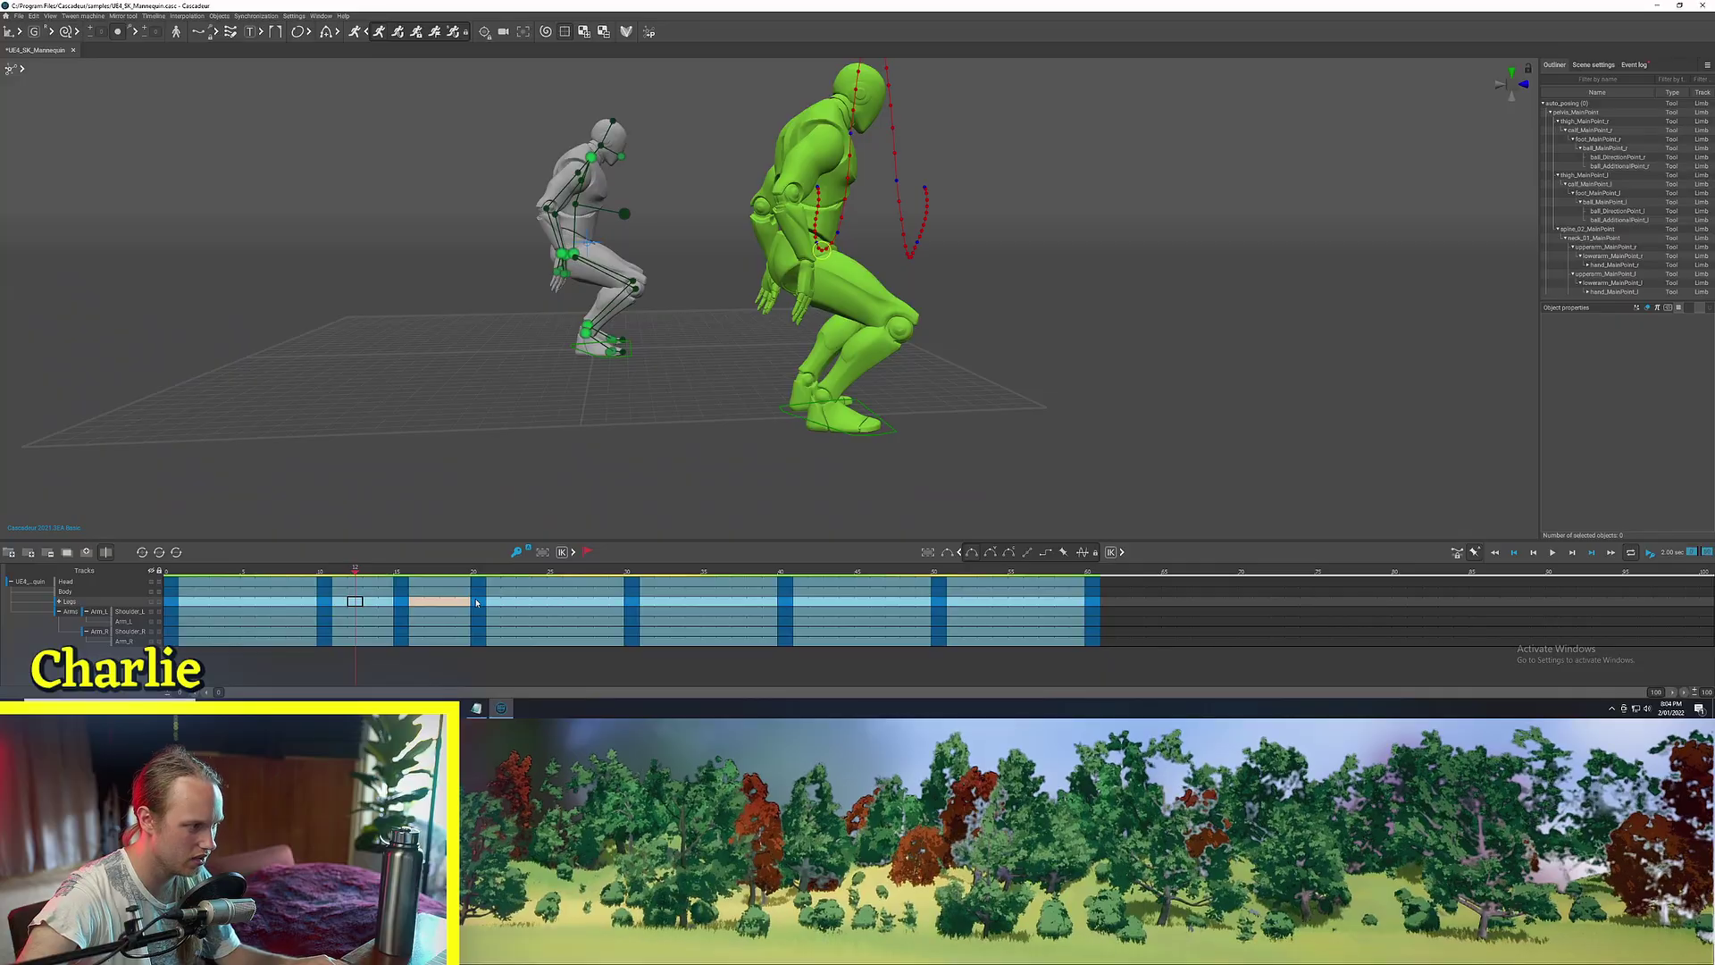
pyautogui.click(814, 280)
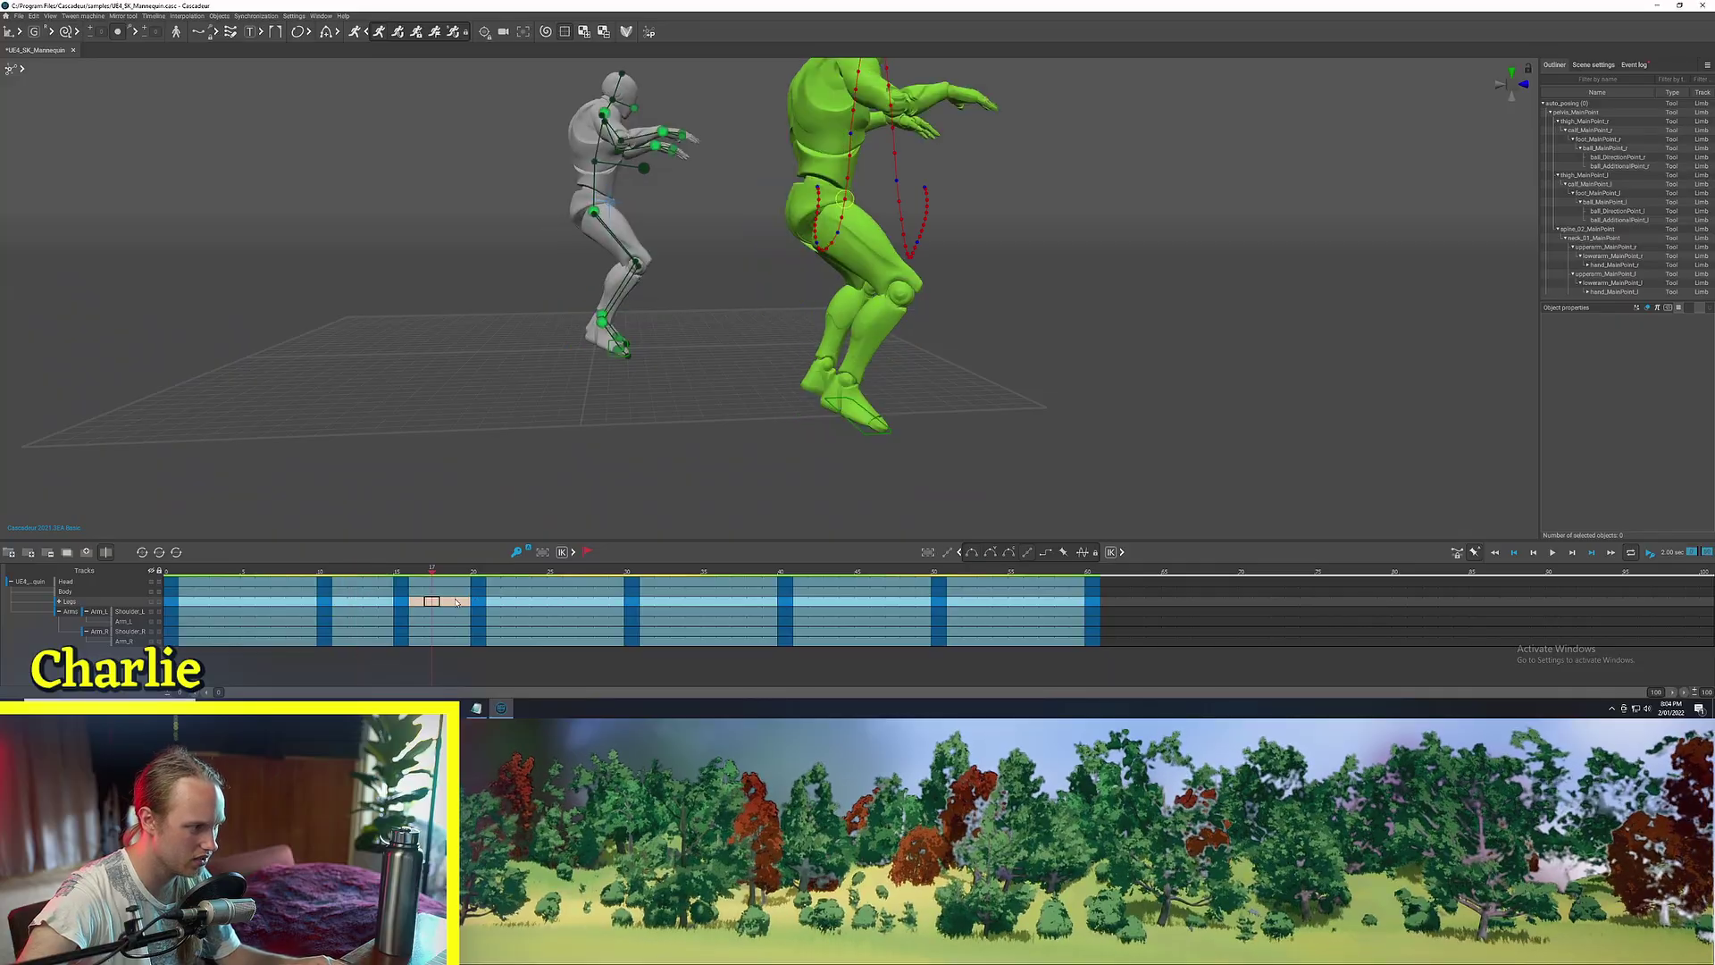
pyautogui.click(59, 602)
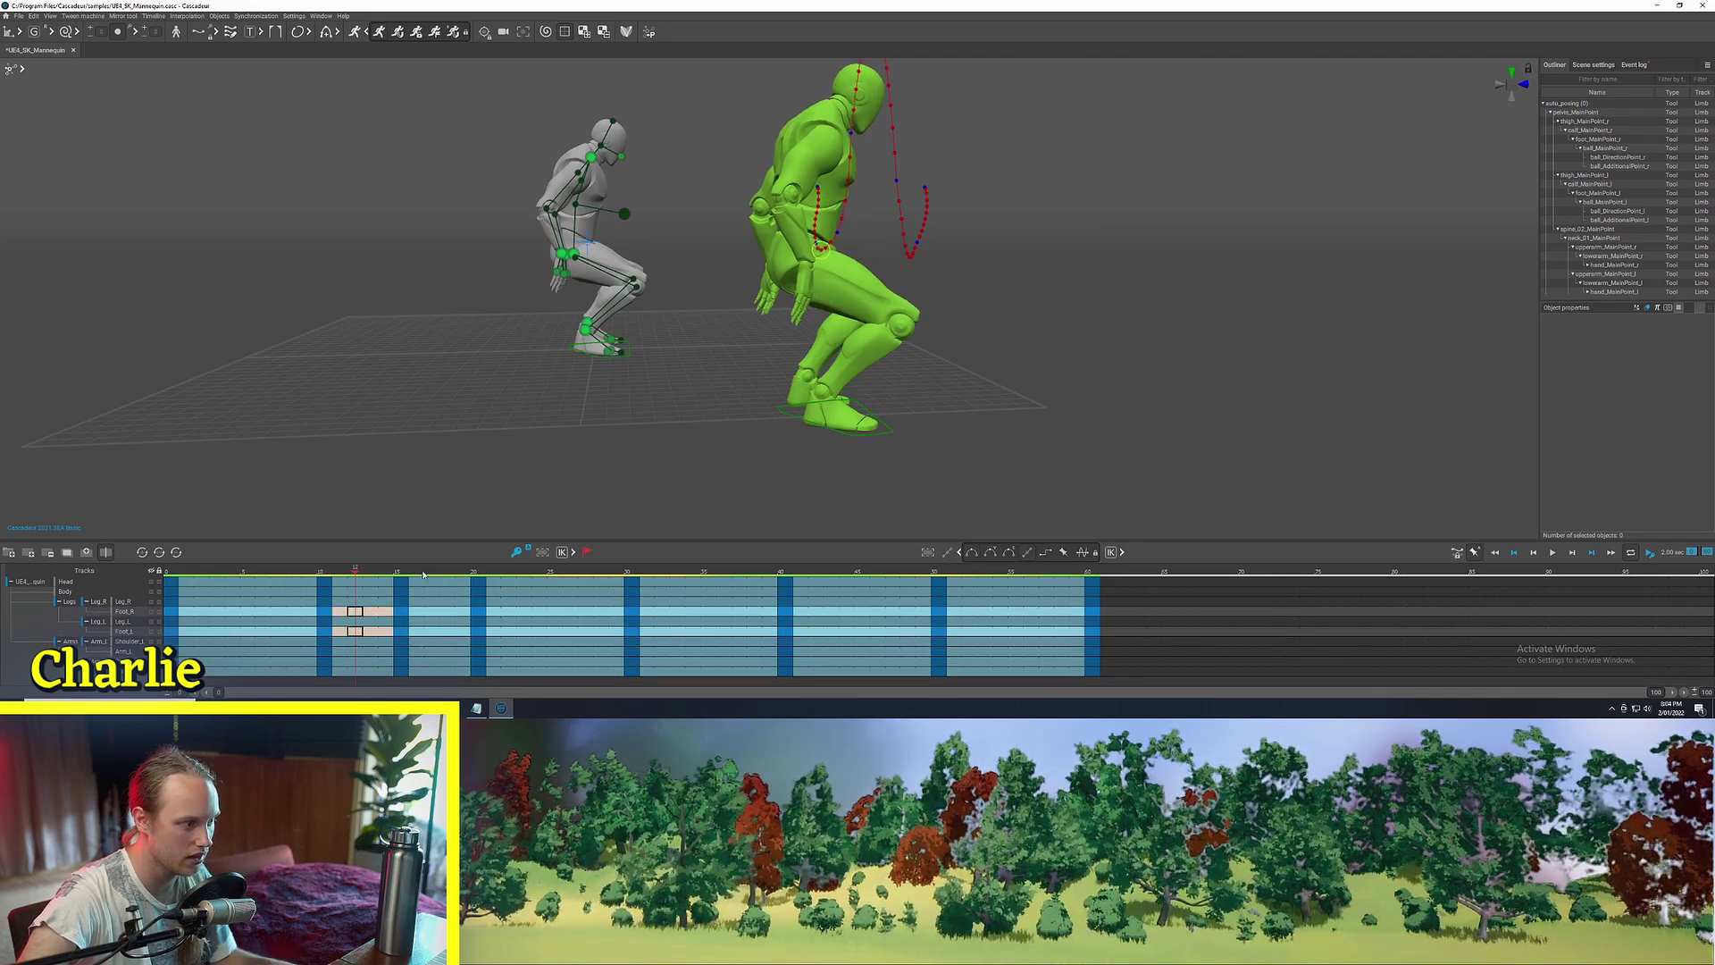
# Set Foot_R and Foot_L to linear interpolation between frames 15 and 20 and between frames 0 and 10
pyautogui.click(447, 613)
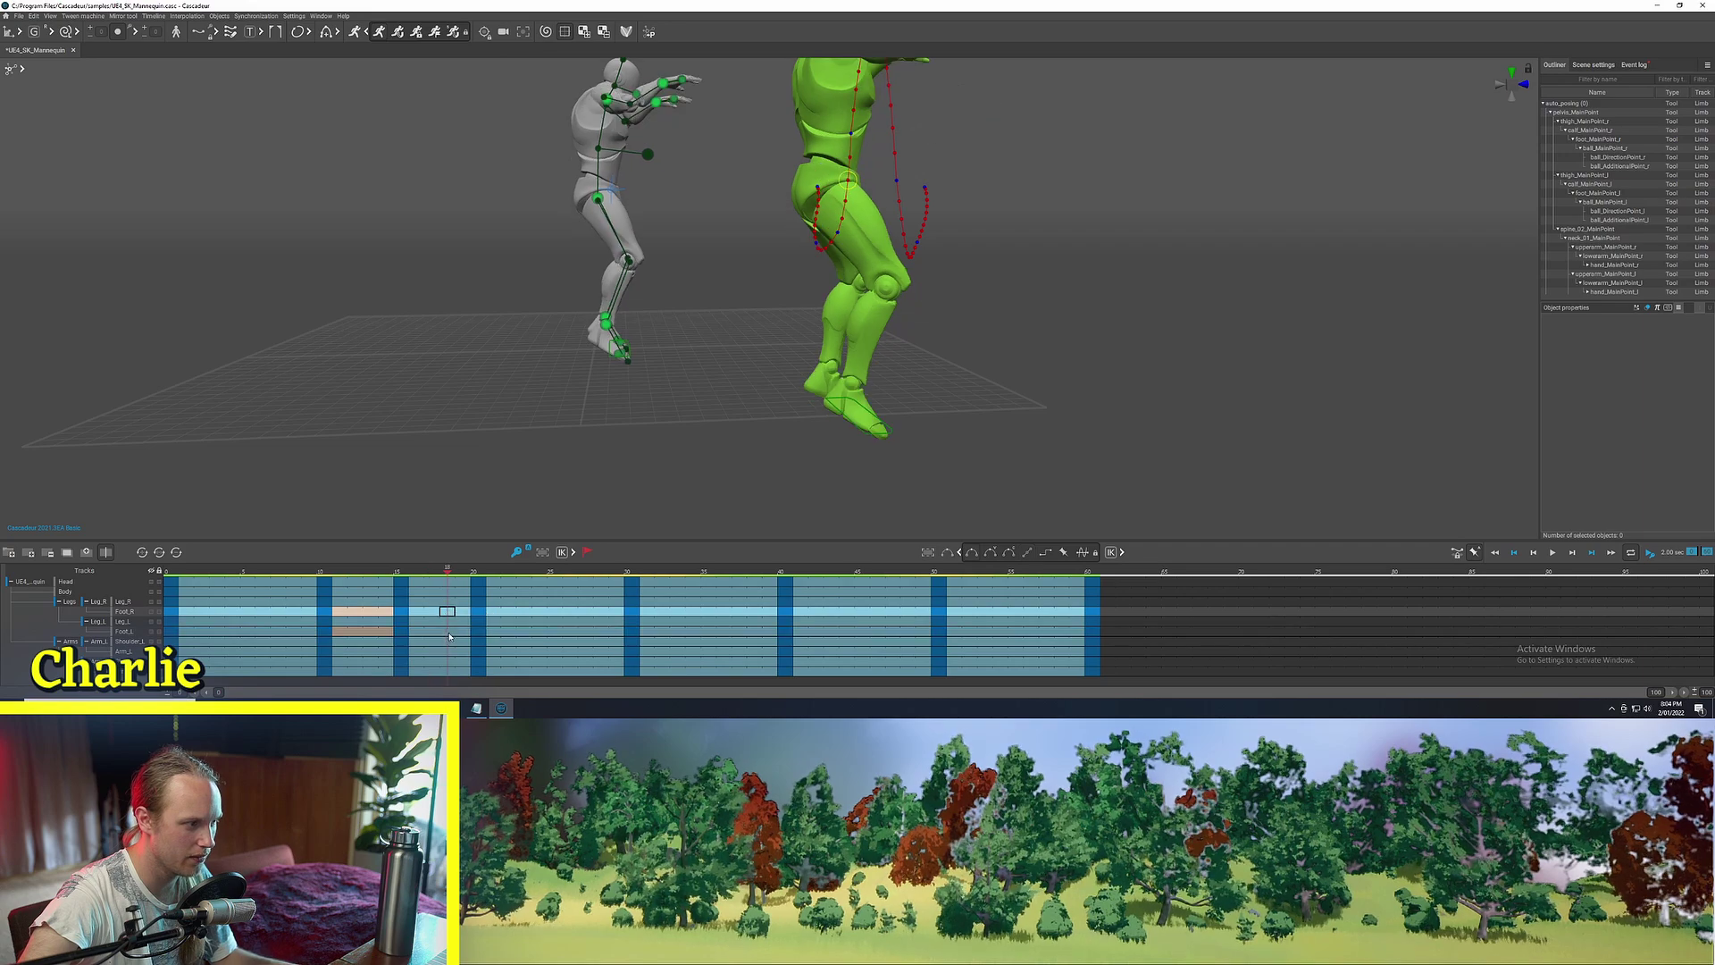
pyautogui.keyDown('ctrl'); pyautogui.click(449, 632); pyautogui.keyUp('ctrl')
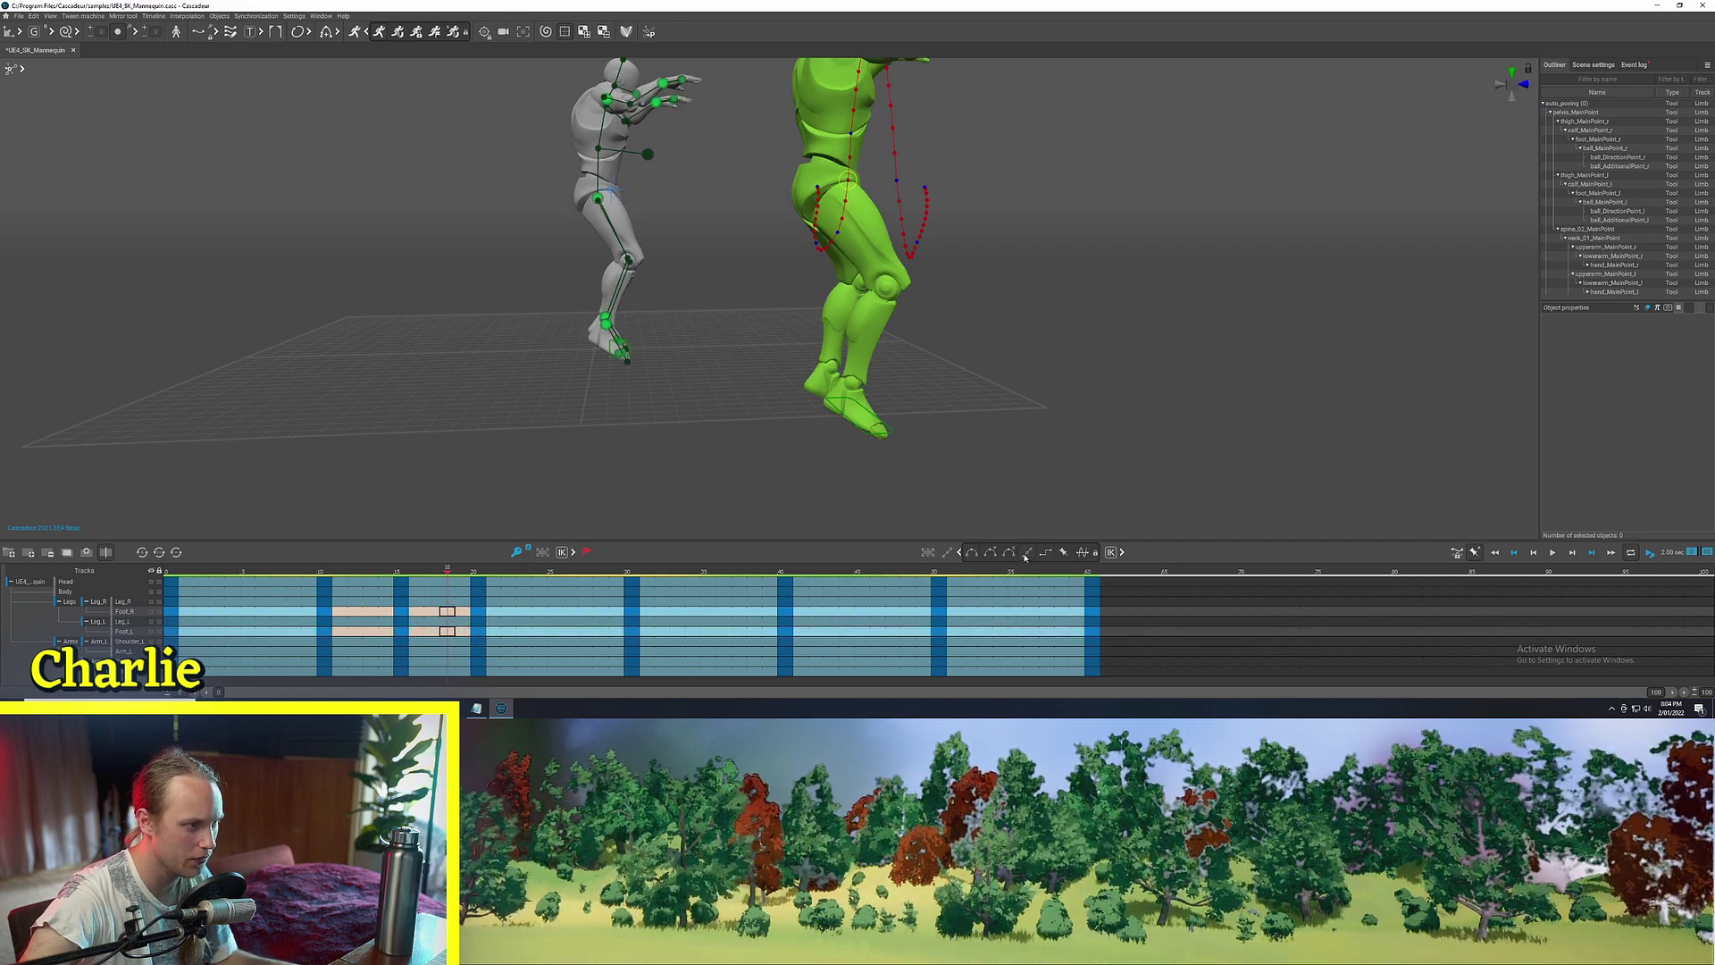
pyautogui.moveTo(389, 576); pyautogui.dragTo(270, 586)
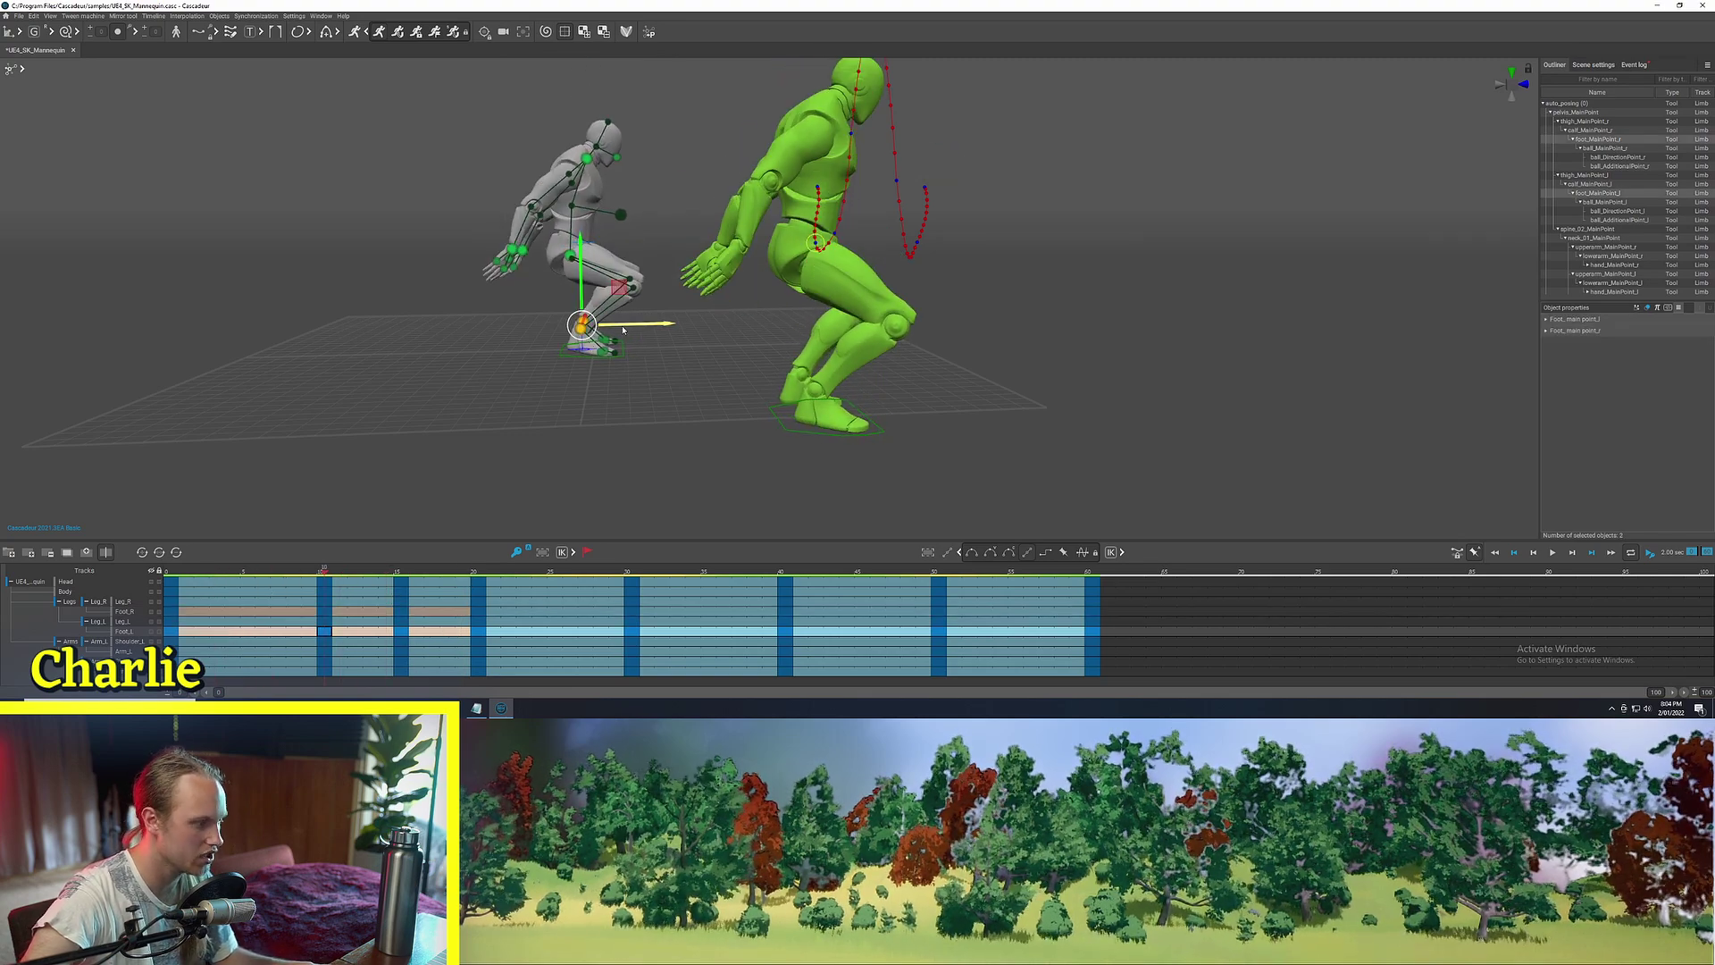
# Paste the frame 10 foot positions onto frame 15 and scrub from takeoff to the landing
pyautogui.click(402, 579)
pyautogui.hotkey('ctrl', 'v')
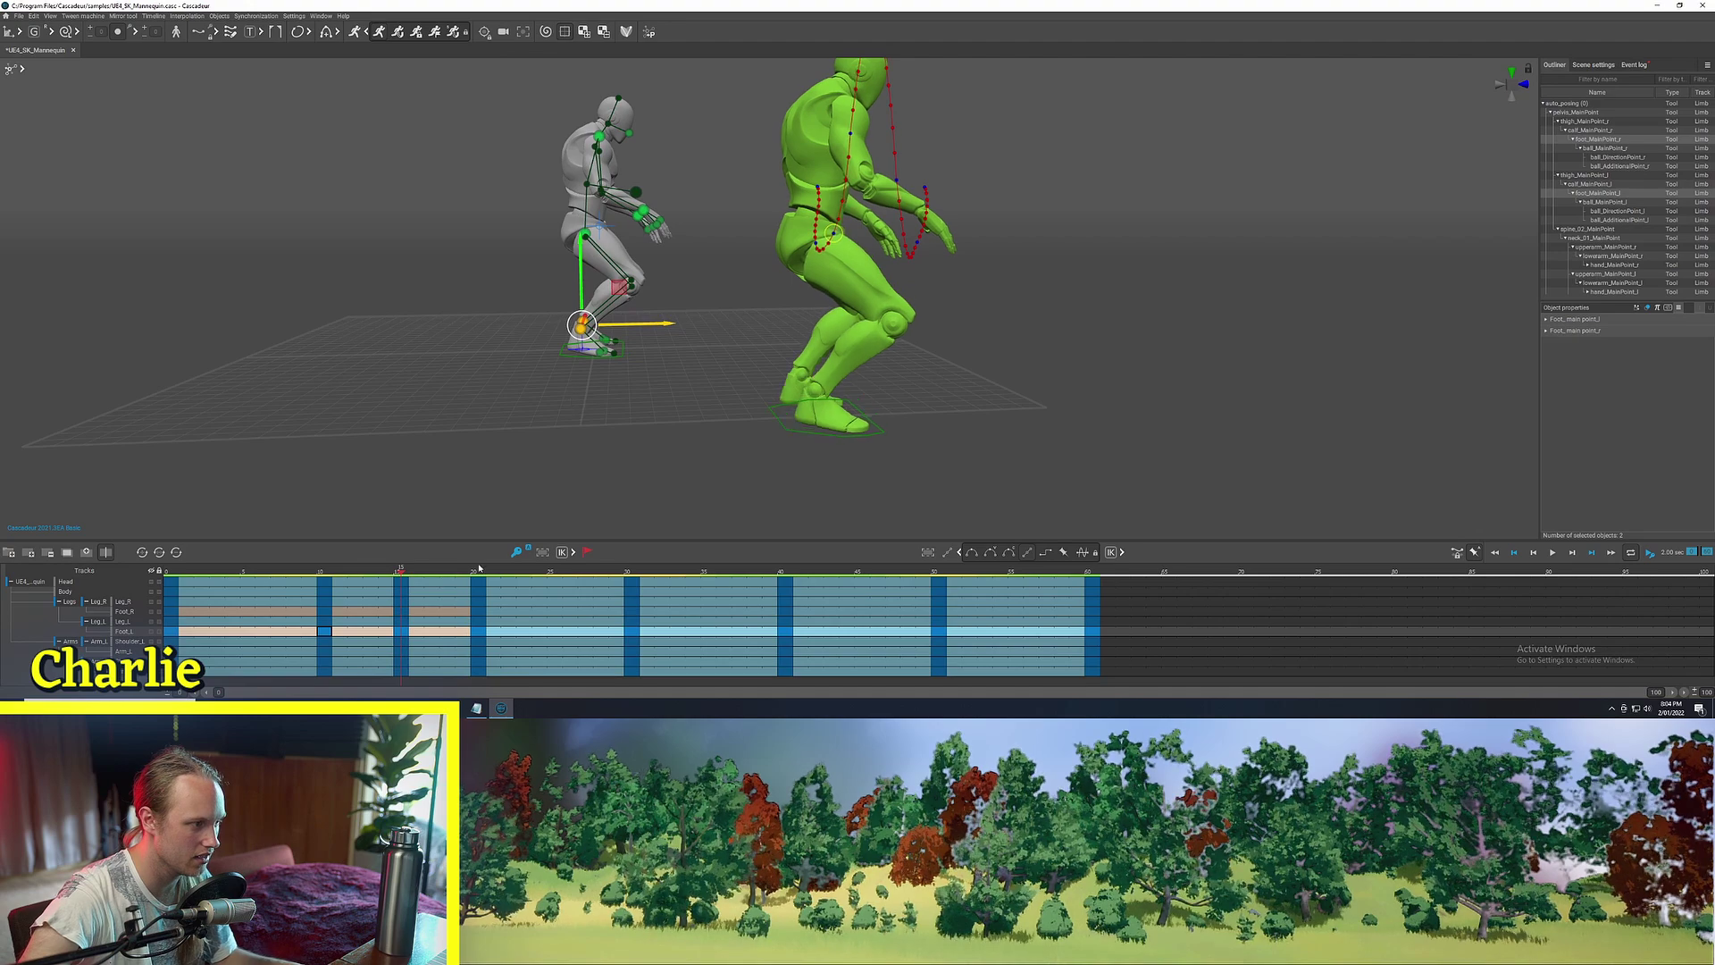
pyautogui.moveTo(479, 571); pyautogui.dragTo(833, 582)
# Set Foot_R and Foot_L to linear interpolation between frames 40 and 50 and scrub the landing close up on the feet
pyautogui.click(786, 612)
pyautogui.click(804, 614)
pyautogui.keyDown('ctrl'); pyautogui.click(804, 633); pyautogui.keyUp('ctrl')
pyautogui.keyDown('alt'); pyautogui.moveTo(796, 432); pyautogui.dragTo(841, 477, button='middle'); pyautogui.keyUp('alt')
pyautogui.scroll(3, 839, 453)
pyautogui.keyDown('alt'); pyautogui.moveTo(866, 368); pyautogui.dragTo(829, 410); pyautogui.keyUp('alt')
pyautogui.click(693, 572)
pyautogui.moveTo(694, 572); pyautogui.dragTo(806, 596)
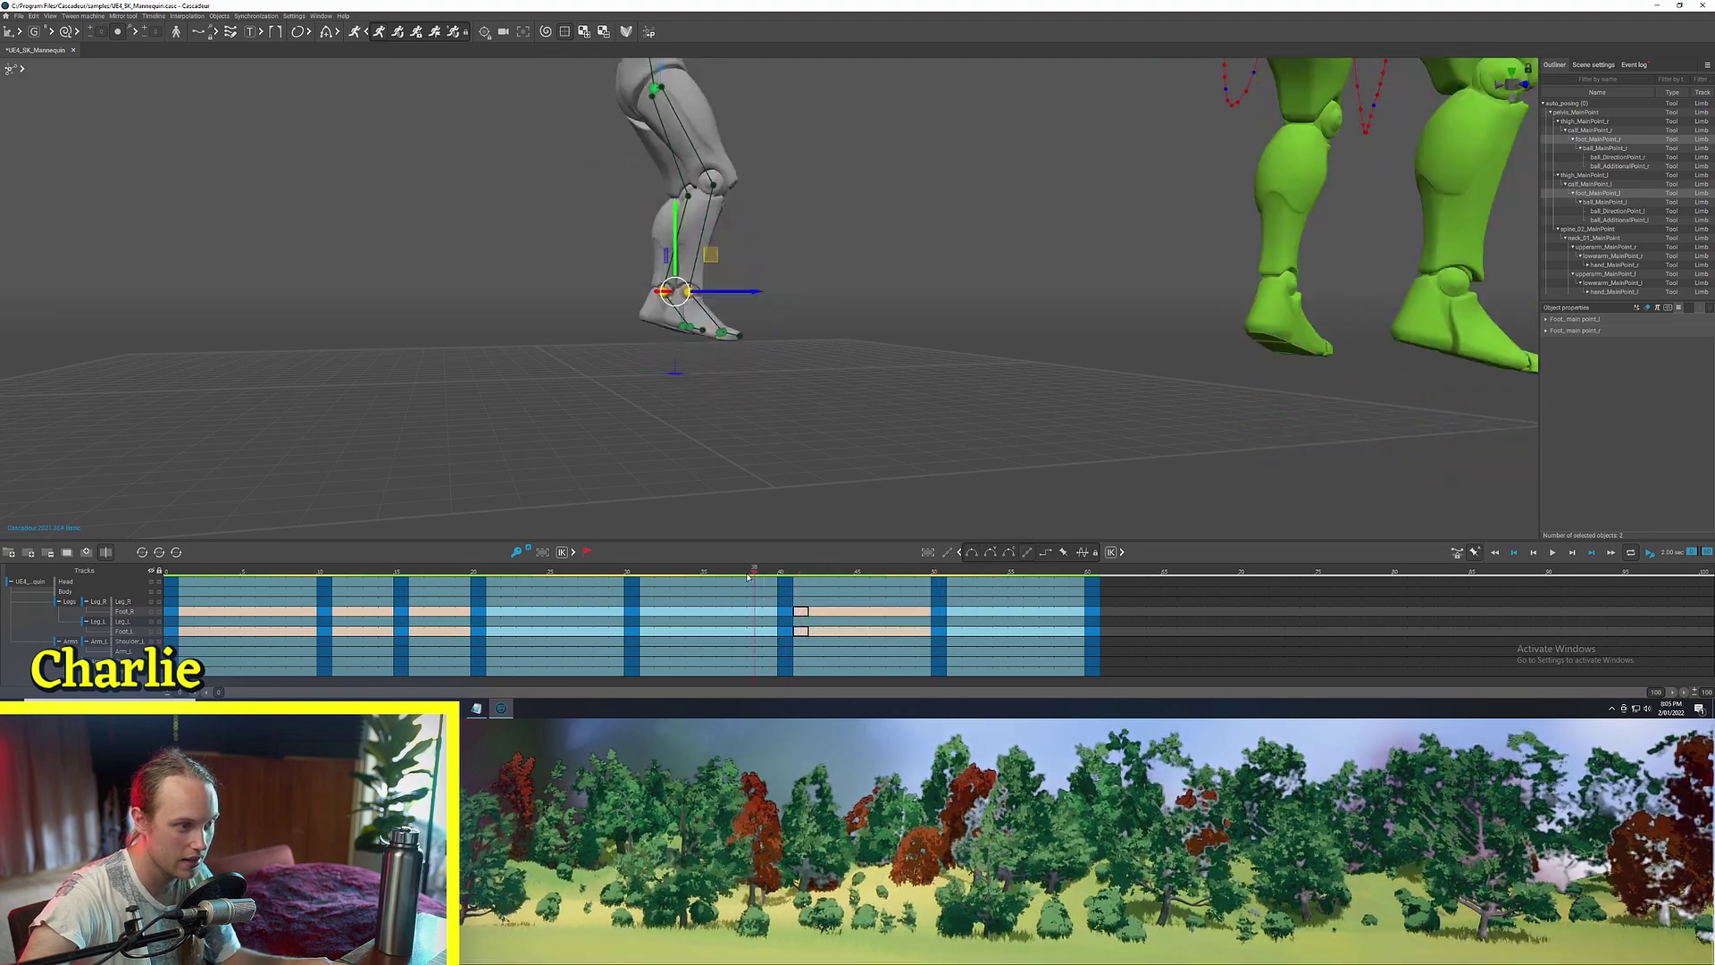
# Set Leg_R and Leg_L to linear interpolation between frames 40 and 50 and play the landing from about frame 35
pyautogui.click(801, 601)
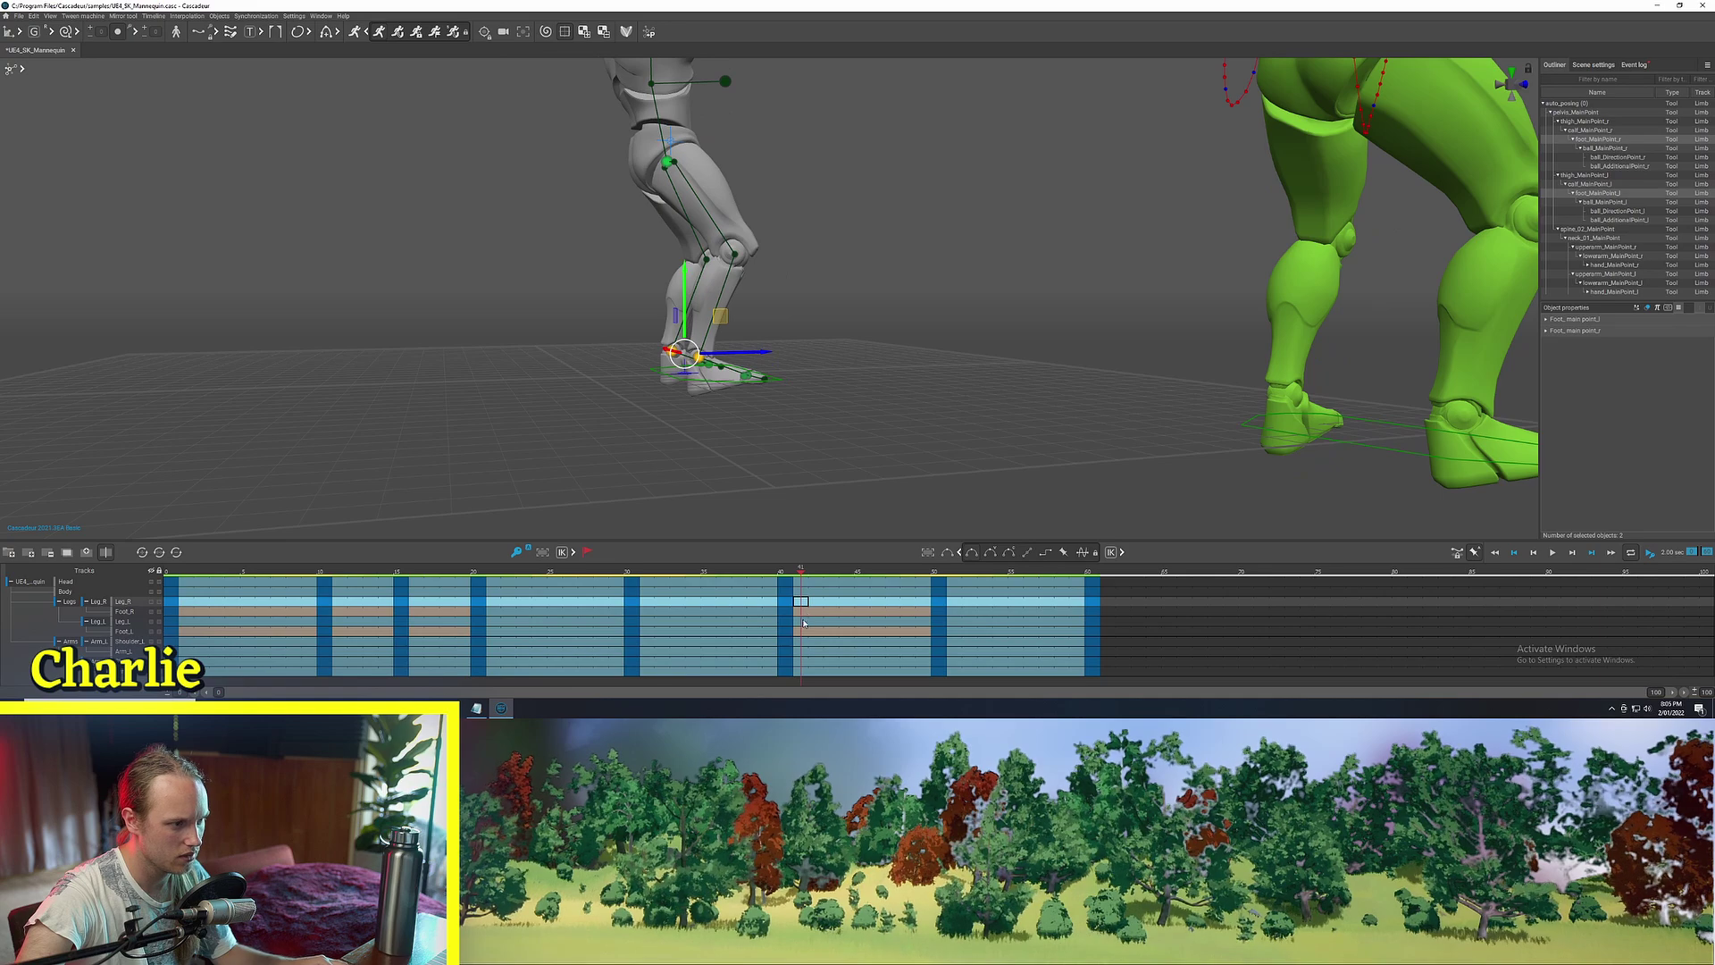
pyautogui.keyDown('ctrl'); pyautogui.click(803, 622); pyautogui.keyUp('ctrl')
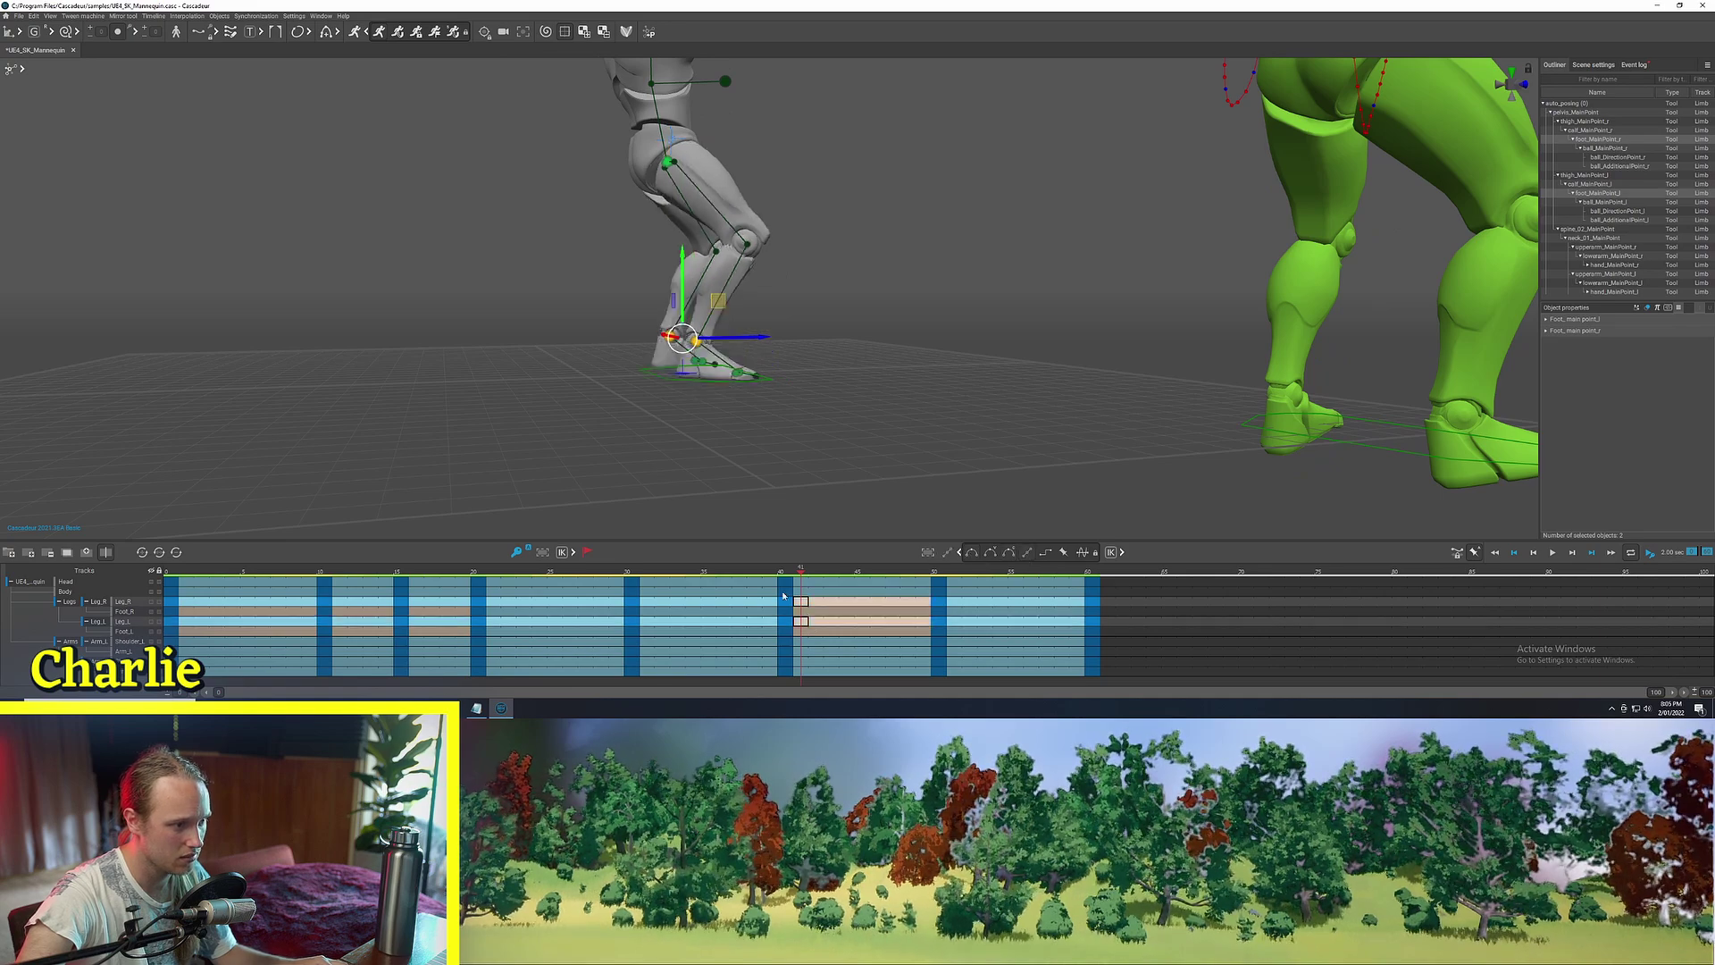
pyautogui.moveTo(777, 574); pyautogui.dragTo(709, 561)
pyautogui.press('space')
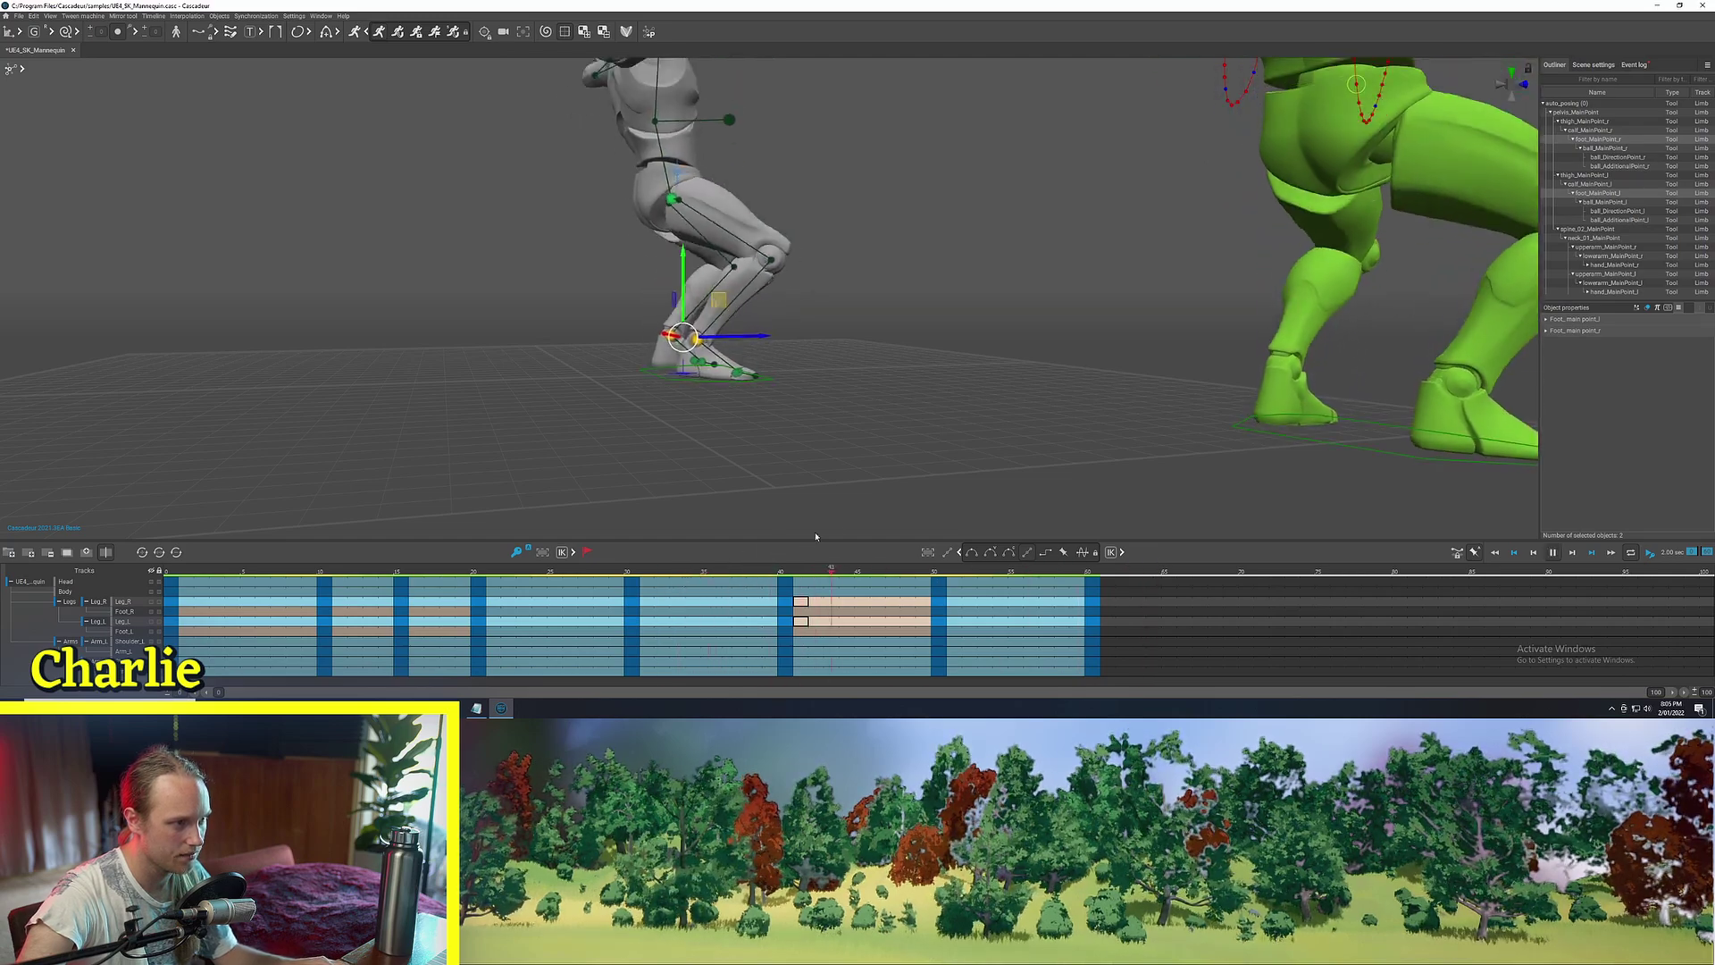
# Deselect the feet, examine the looping jump and its green simulation from the front, side and low angles, and stop playback
pyautogui.click(876, 475)
pyautogui.scroll(-3, 877, 474)
pyautogui.keyDown('alt'); pyautogui.moveTo(877, 475); pyautogui.dragTo(609, 442); pyautogui.keyUp('alt')
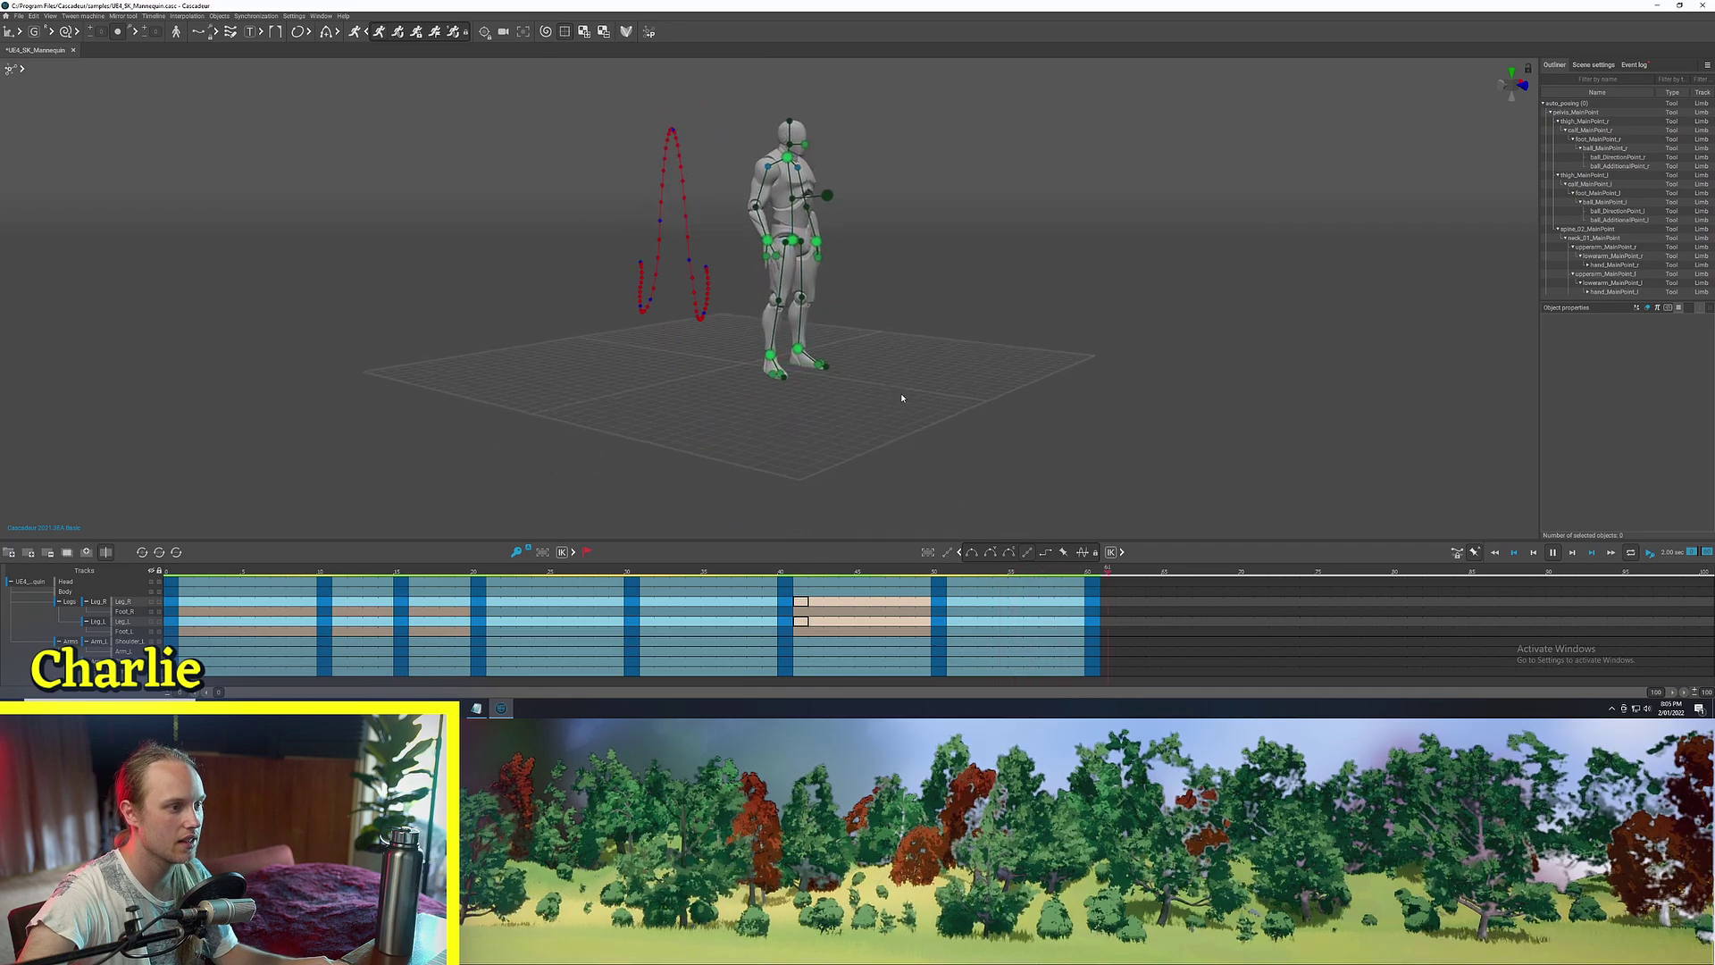
pyautogui.keyDown('alt'); pyautogui.moveTo(901, 397); pyautogui.dragTo(606, 337); pyautogui.keyUp('alt')
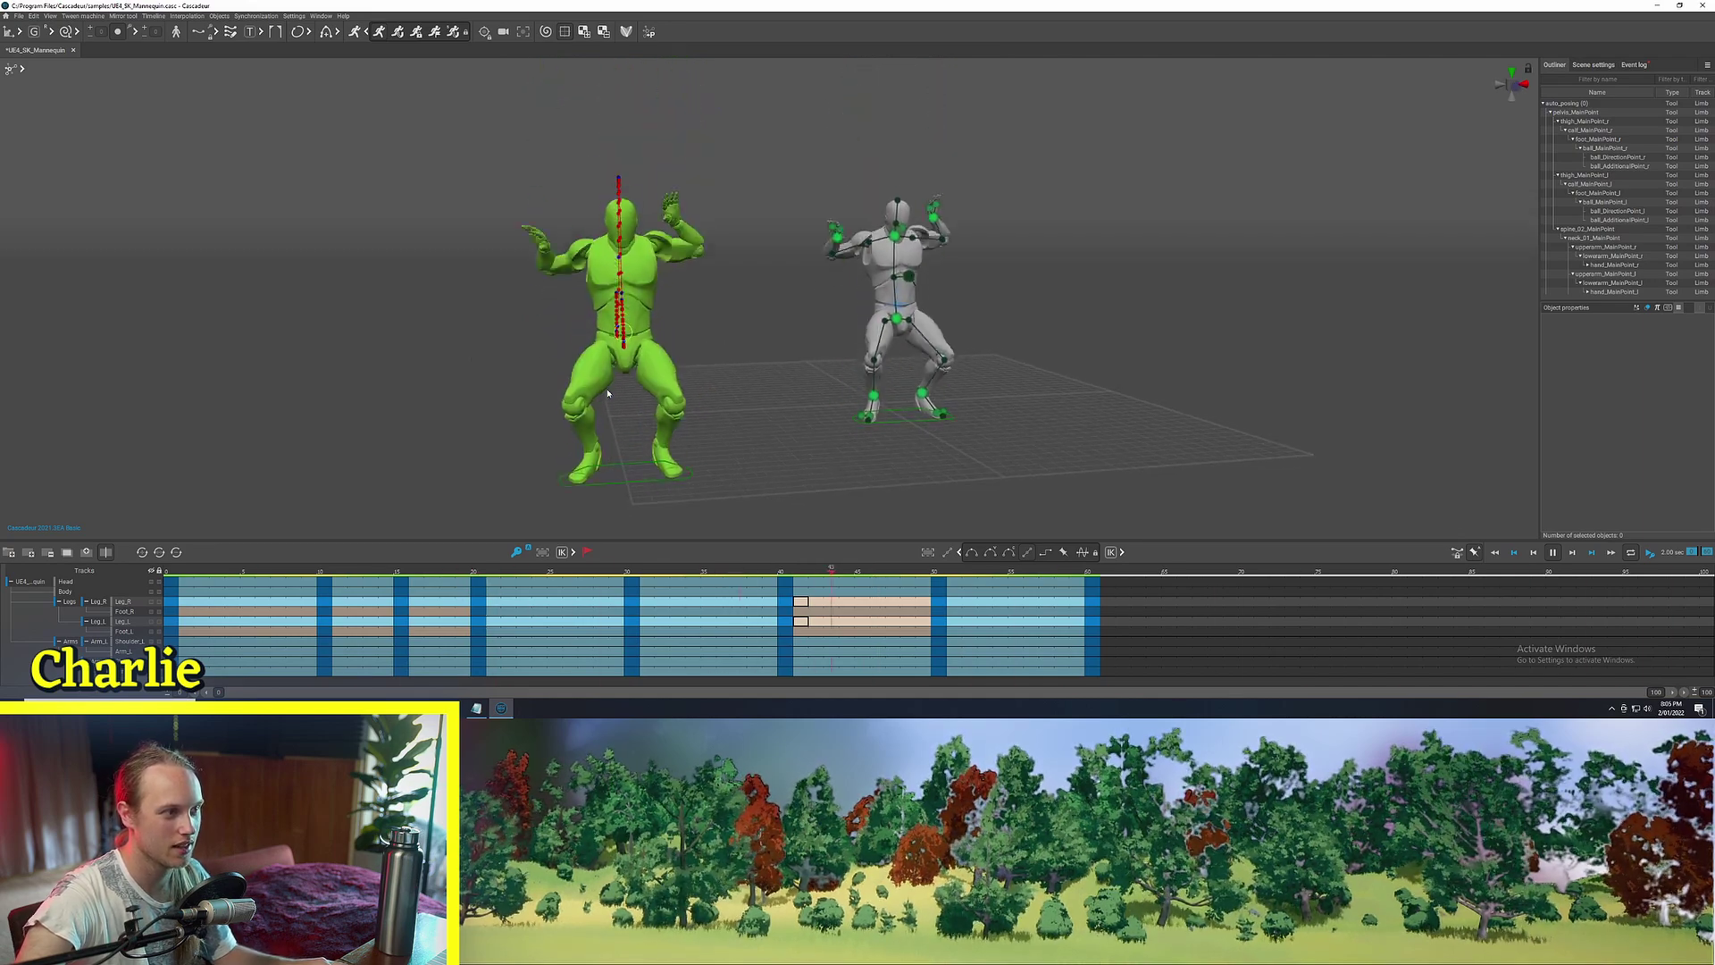
pyautogui.moveTo(624, 402); pyautogui.dragTo(786, 408, button='right')
pyautogui.keyDown('alt'); pyautogui.moveTo(806, 355); pyautogui.dragTo(941, 341); pyautogui.keyUp('alt')
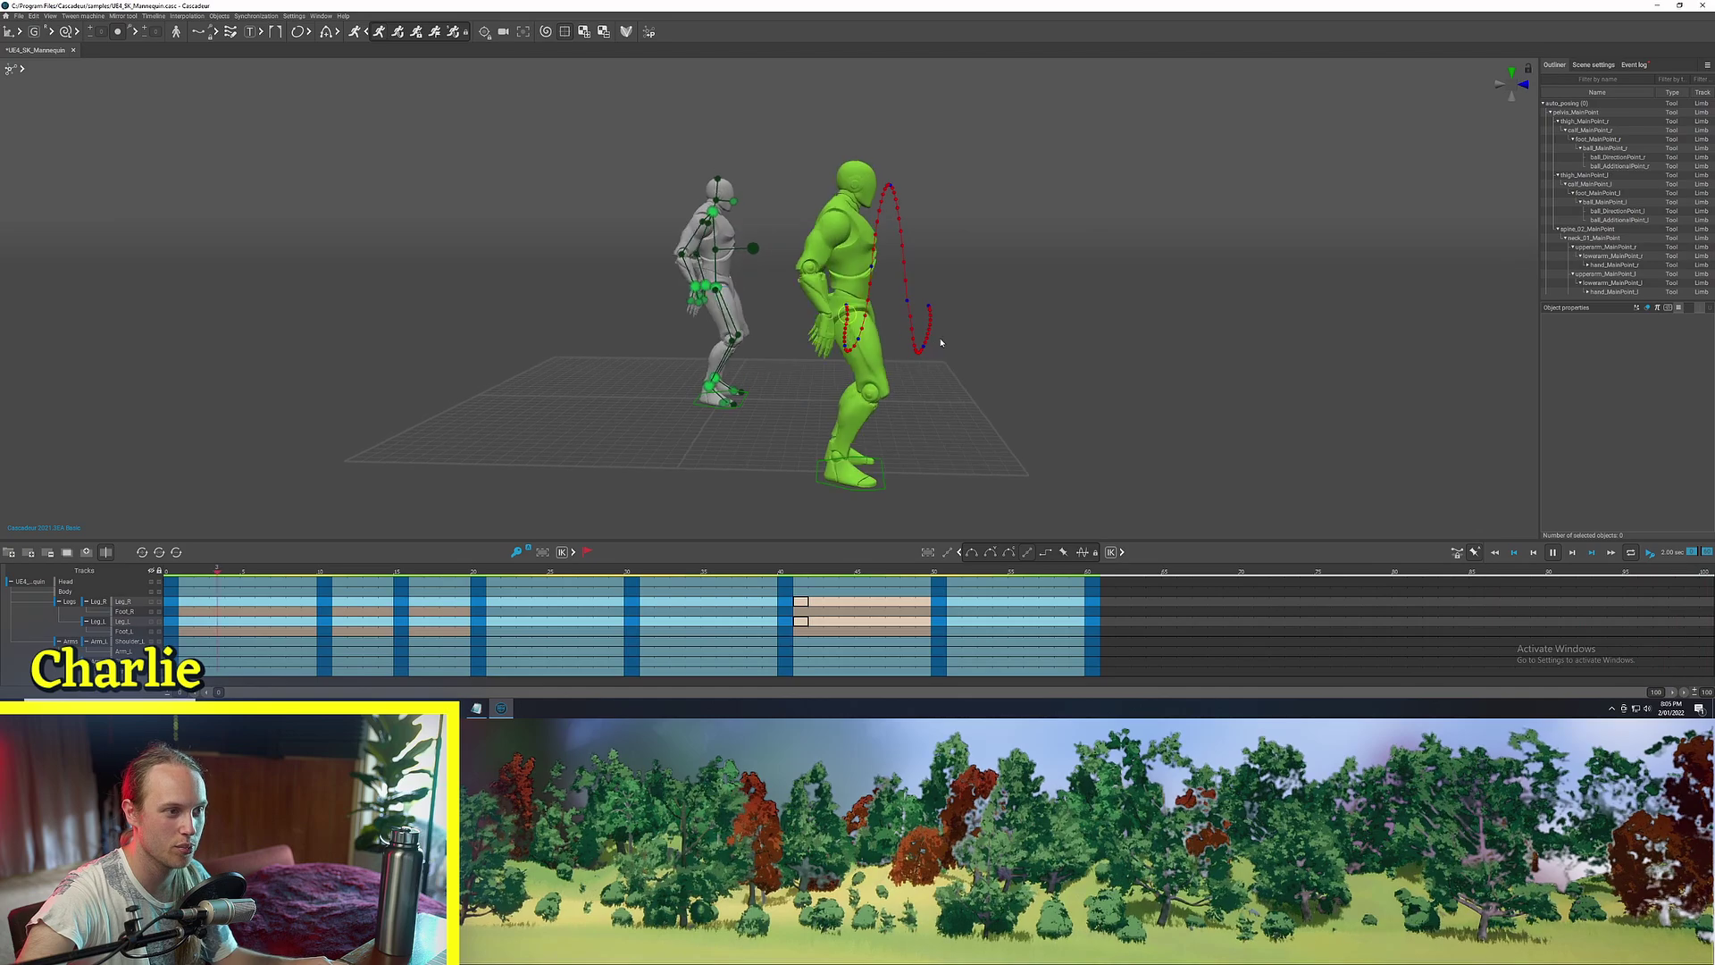
pyautogui.scroll(2, 942, 340)
pyautogui.moveTo(941, 340); pyautogui.dragTo(835, 356, button='middle')
pyautogui.scroll(-3, 812, 353)
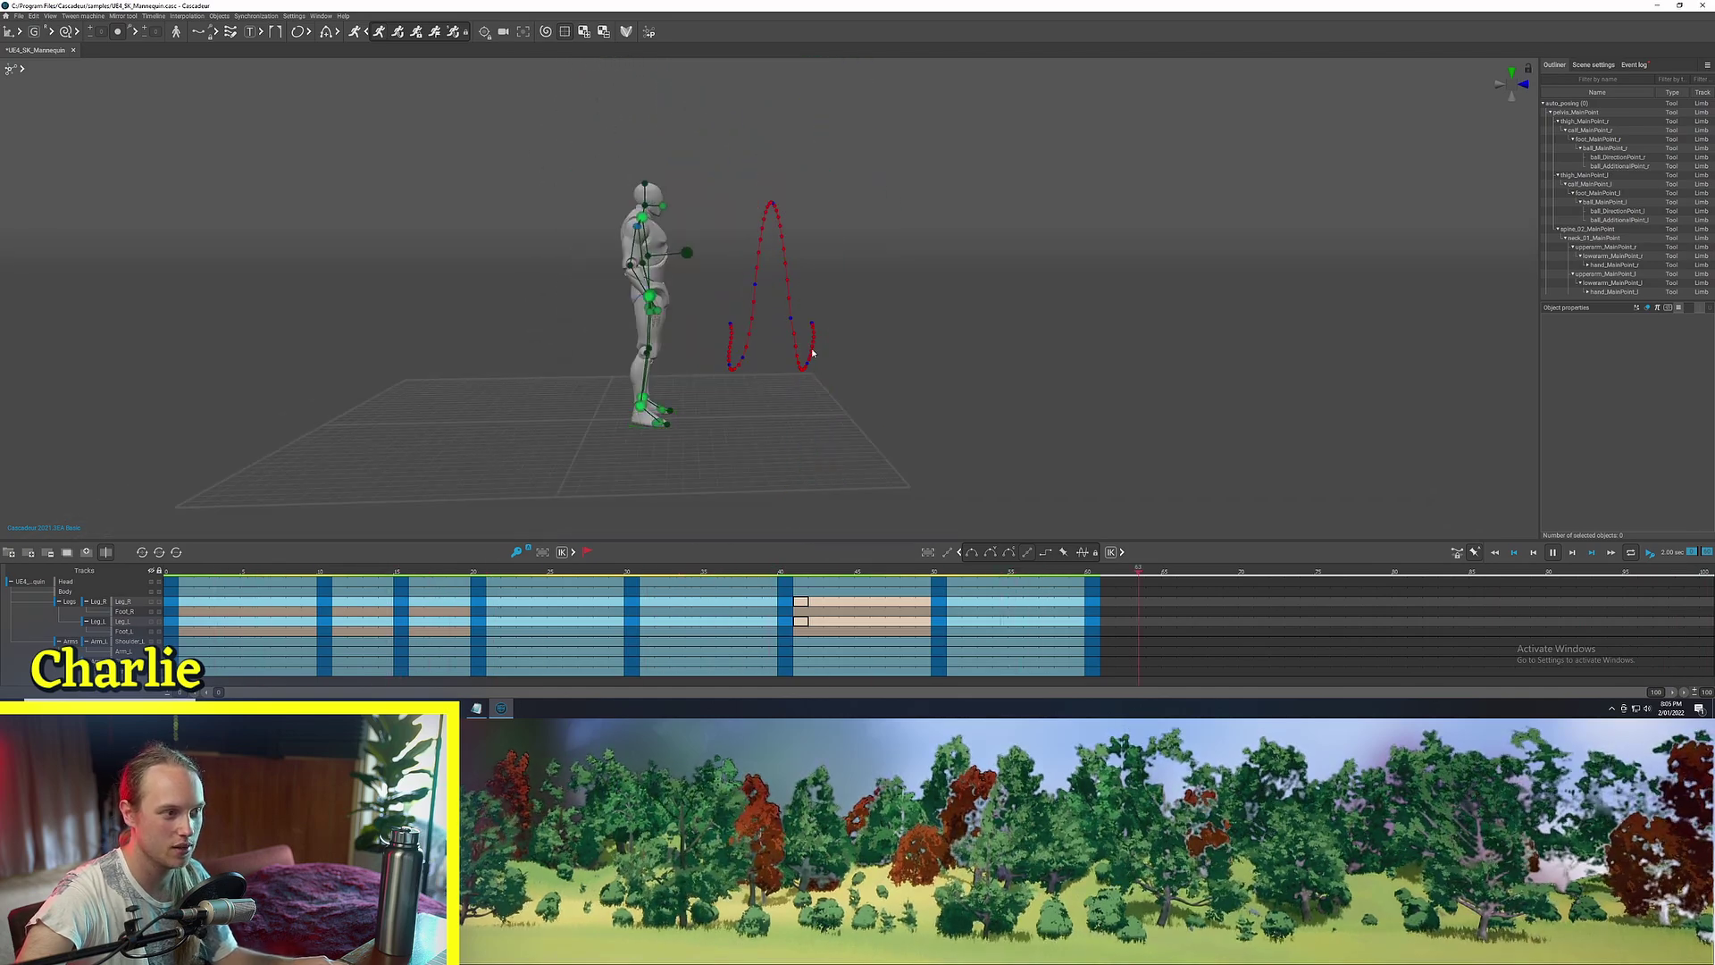
pyautogui.keyDown('alt'); pyautogui.moveTo(896, 402); pyautogui.dragTo(892, 390); pyautogui.keyUp('alt')
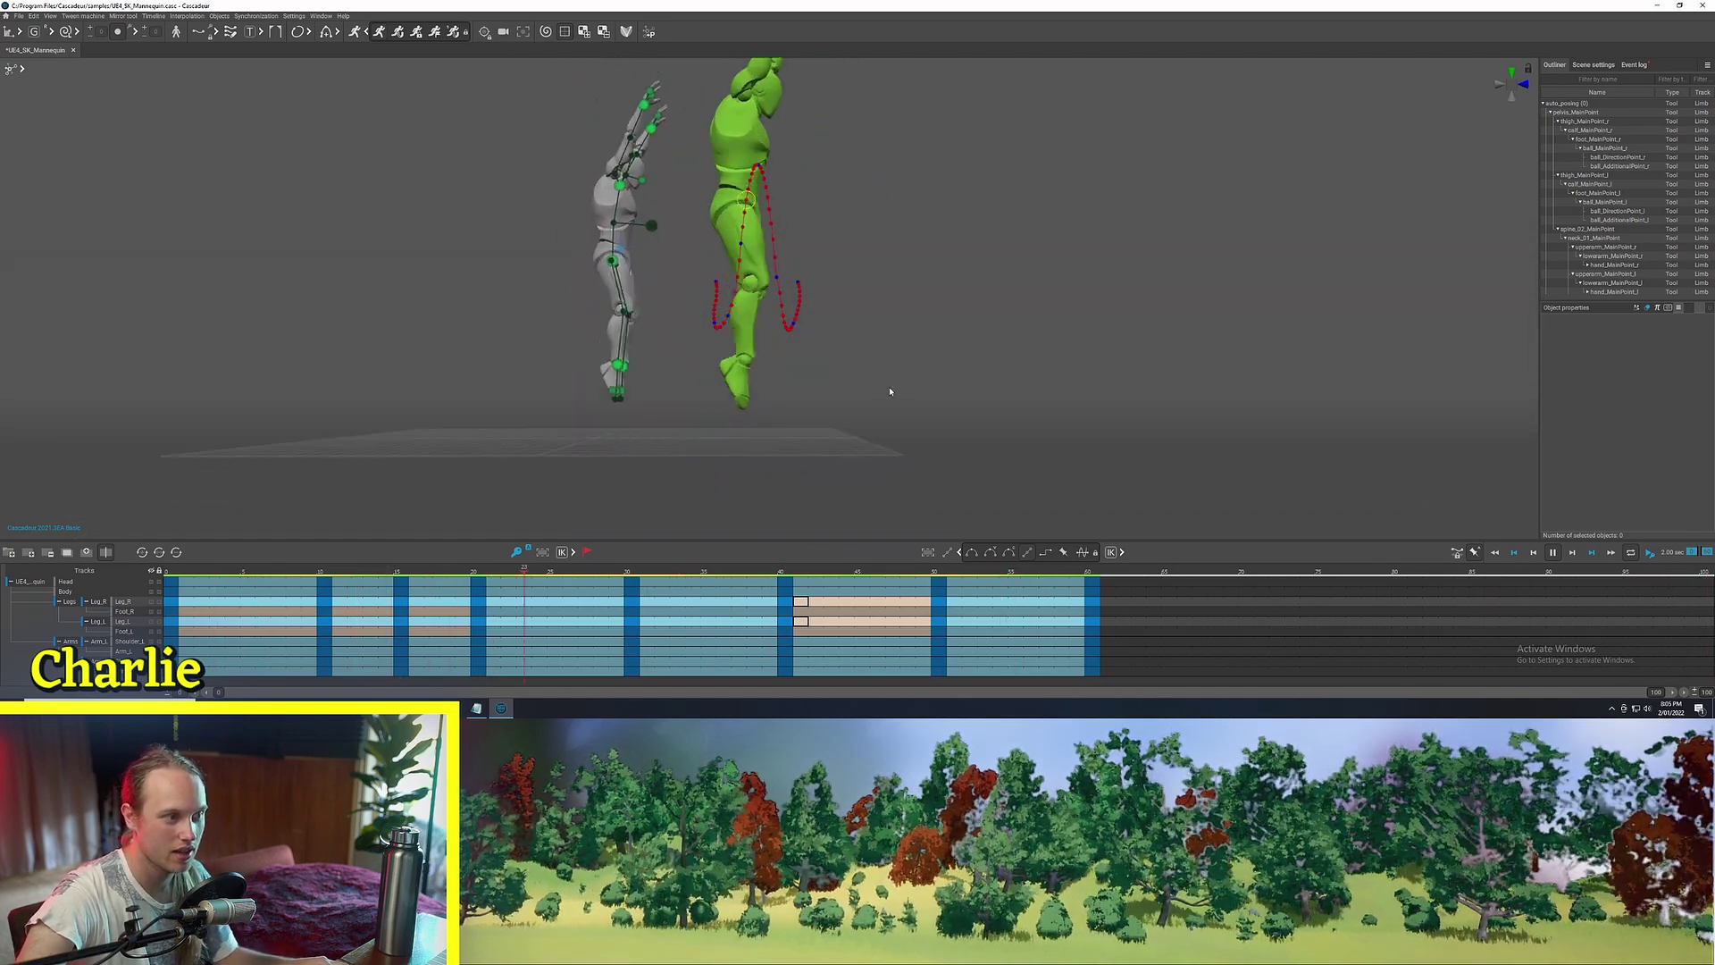
pyautogui.moveTo(892, 391); pyautogui.dragTo(870, 383, button='middle')
pyautogui.keyDown('alt'); pyautogui.moveTo(869, 384); pyautogui.dragTo(793, 386); pyautogui.keyUp('alt')
pyautogui.moveTo(793, 386); pyautogui.dragTo(879, 427, button='right')
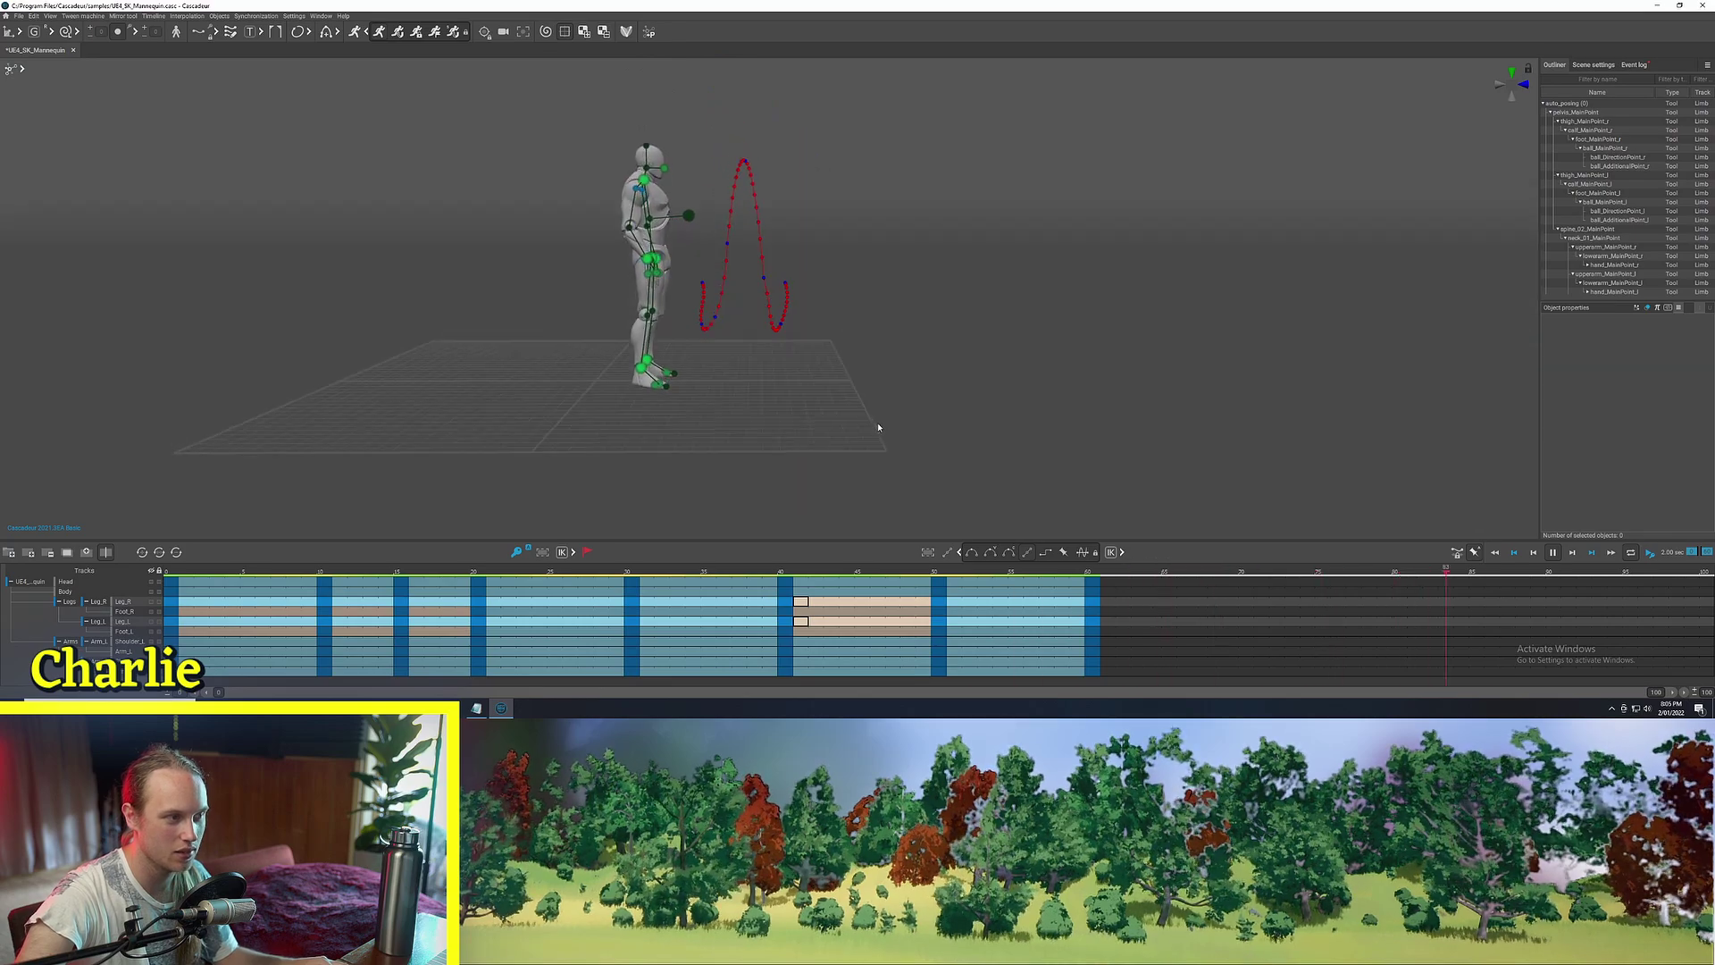
pyautogui.keyDown('alt'); pyautogui.moveTo(839, 402); pyautogui.dragTo(1049, 399); pyautogui.keyUp('alt')
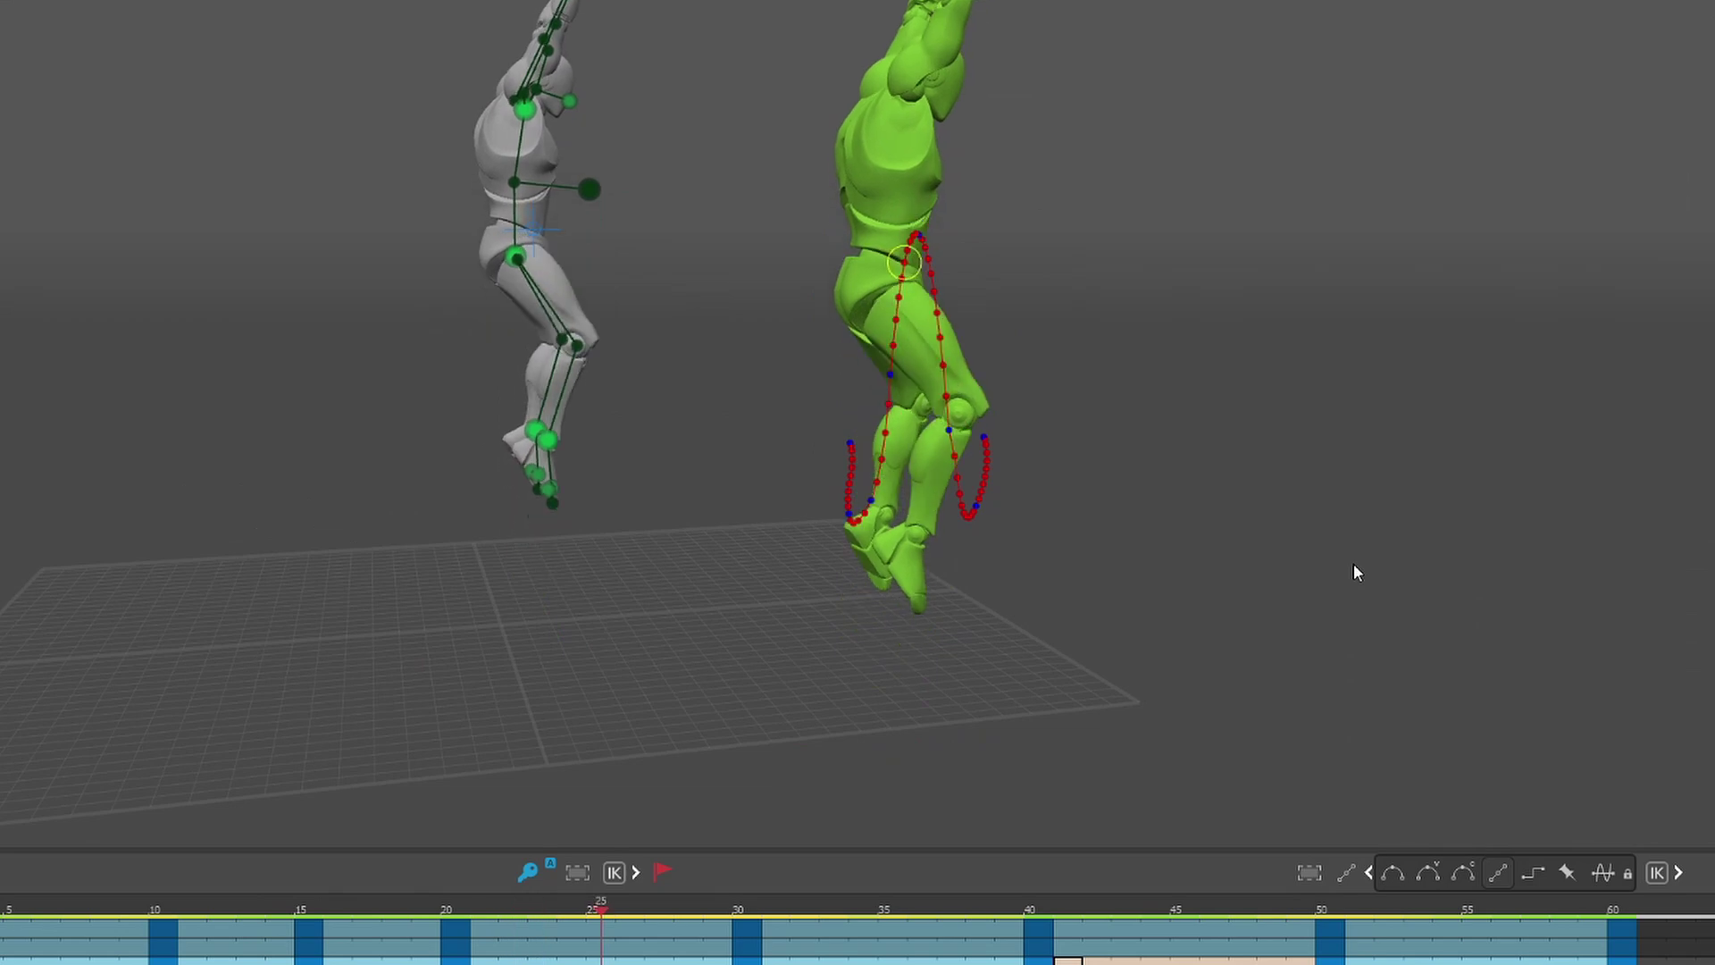
pyautogui.keyDown('alt'); pyautogui.moveTo(1221, 602); pyautogui.dragTo(1056, 597); pyautogui.keyUp('alt')
pyautogui.keyDown('alt'); pyautogui.moveTo(1056, 597); pyautogui.dragTo(1217, 571, button='middle'); pyautogui.keyUp('alt')
pyautogui.scroll(2, 1219, 571)
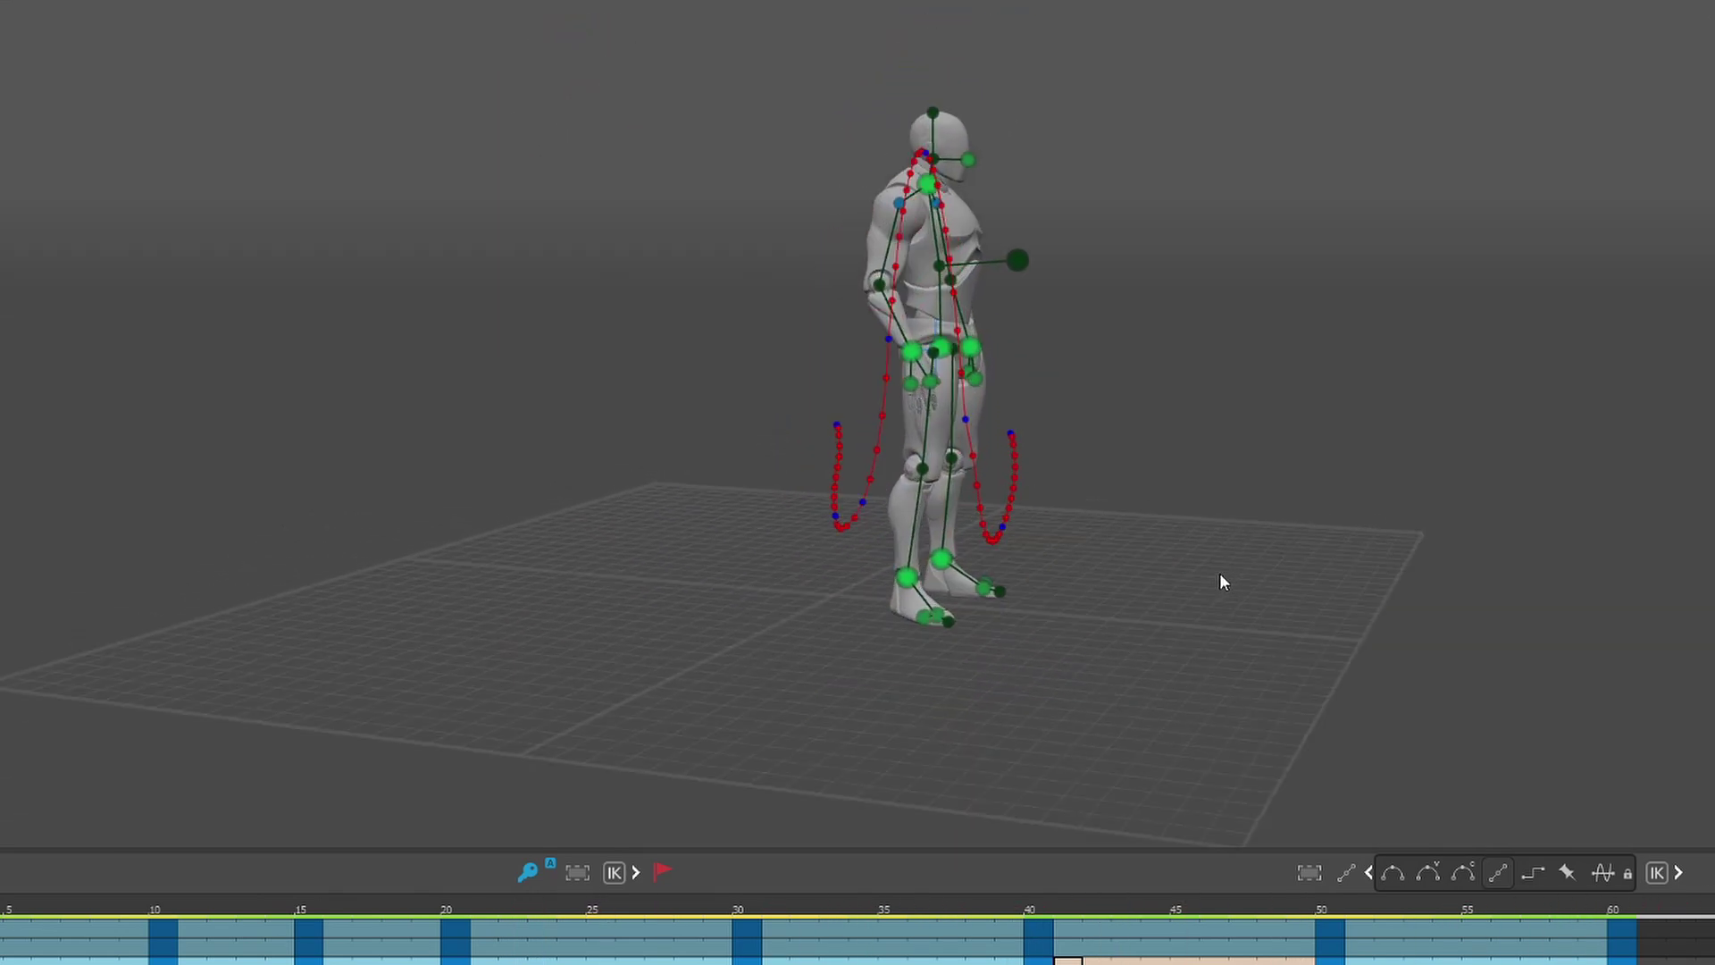
pyautogui.keyDown('alt'); pyautogui.moveTo(1220, 571); pyautogui.dragTo(1175, 571); pyautogui.keyUp('alt')
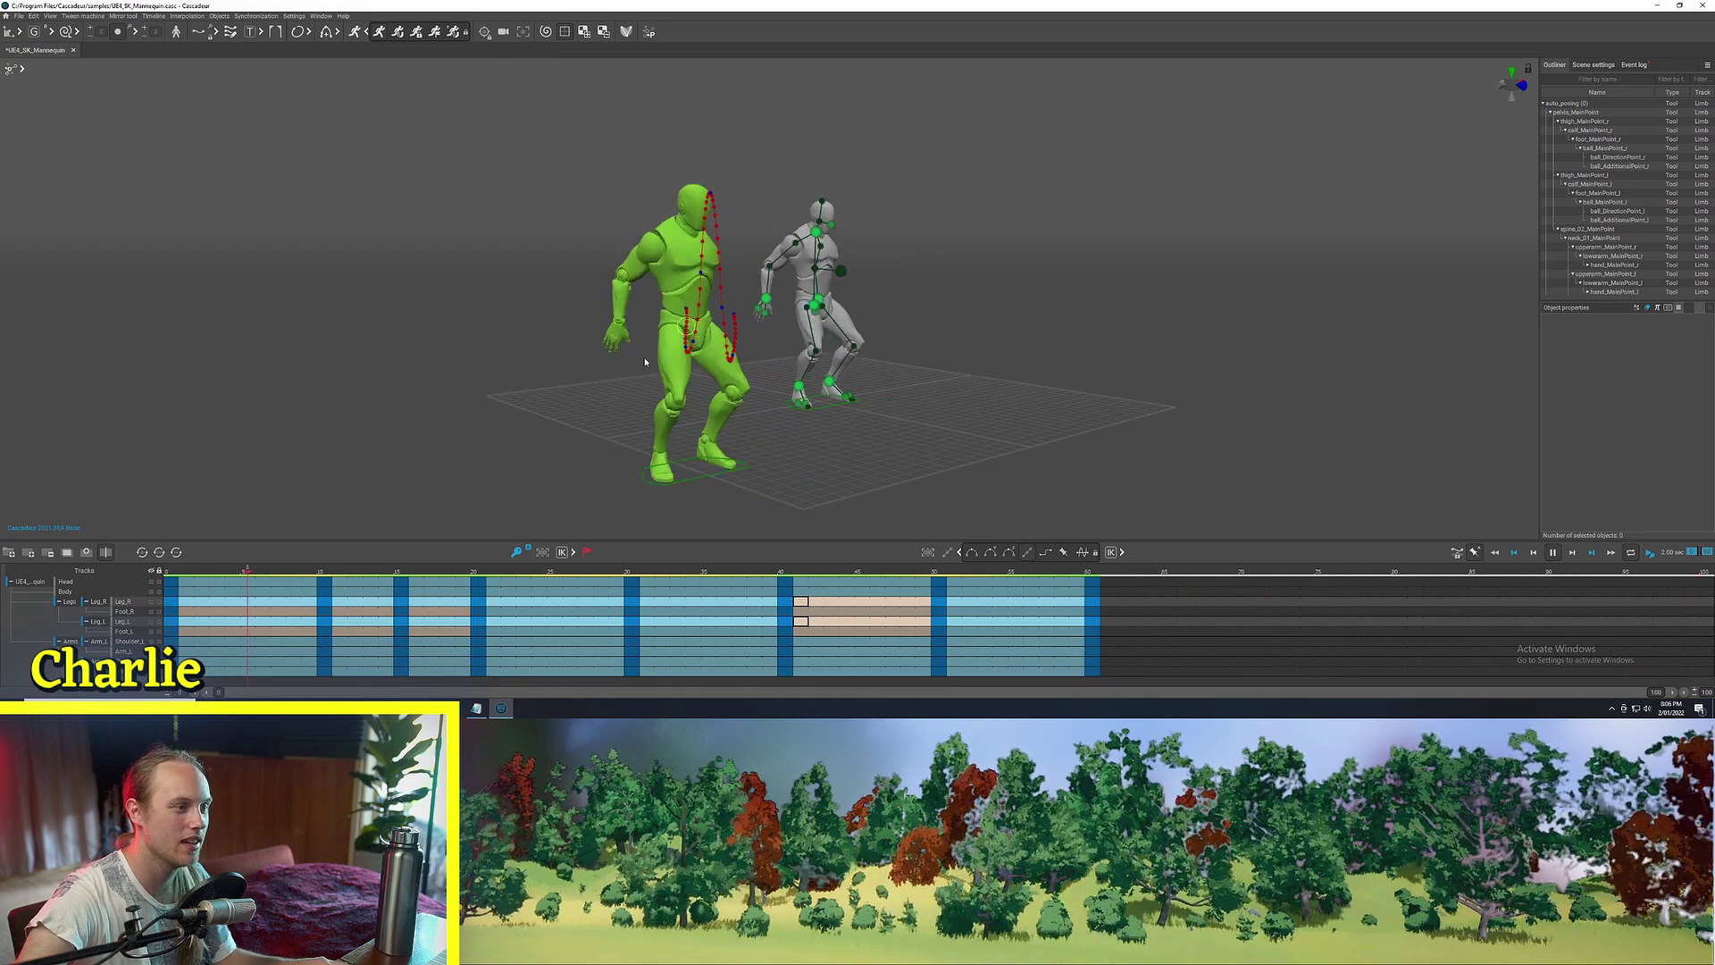
pyautogui.press('space')
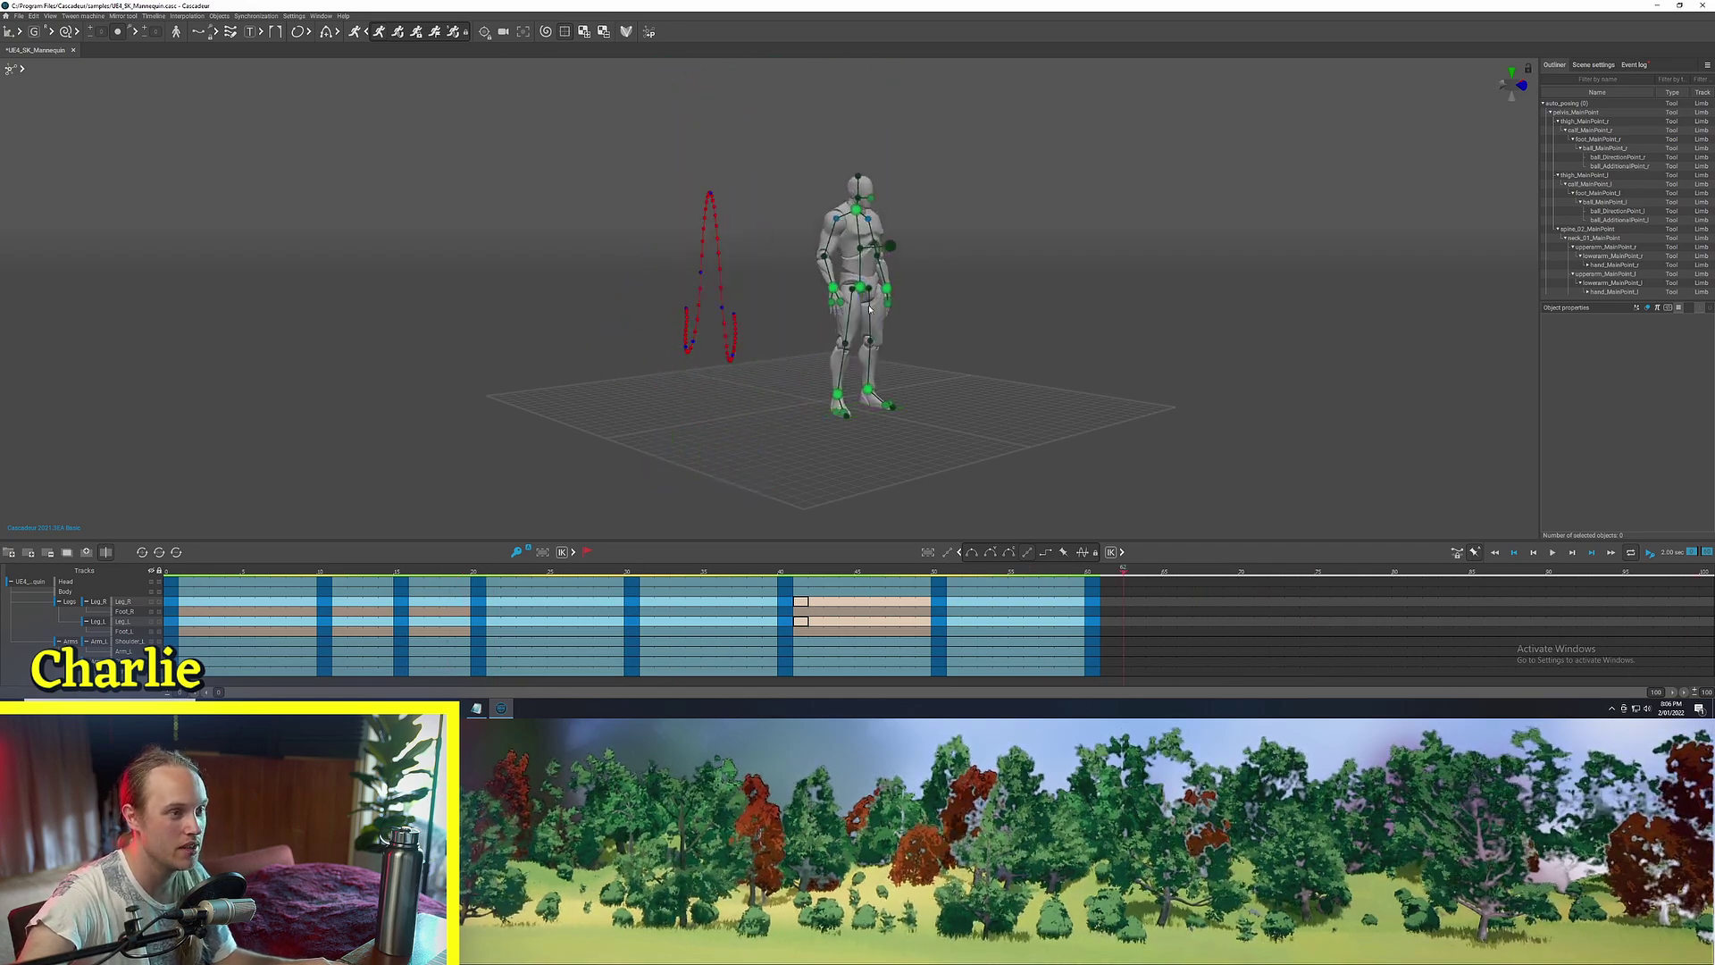
# Apply fixed interpolation to all mannequin tracks from frame 0 to 60 and scrub through the jump
pyautogui.click(784, 572)
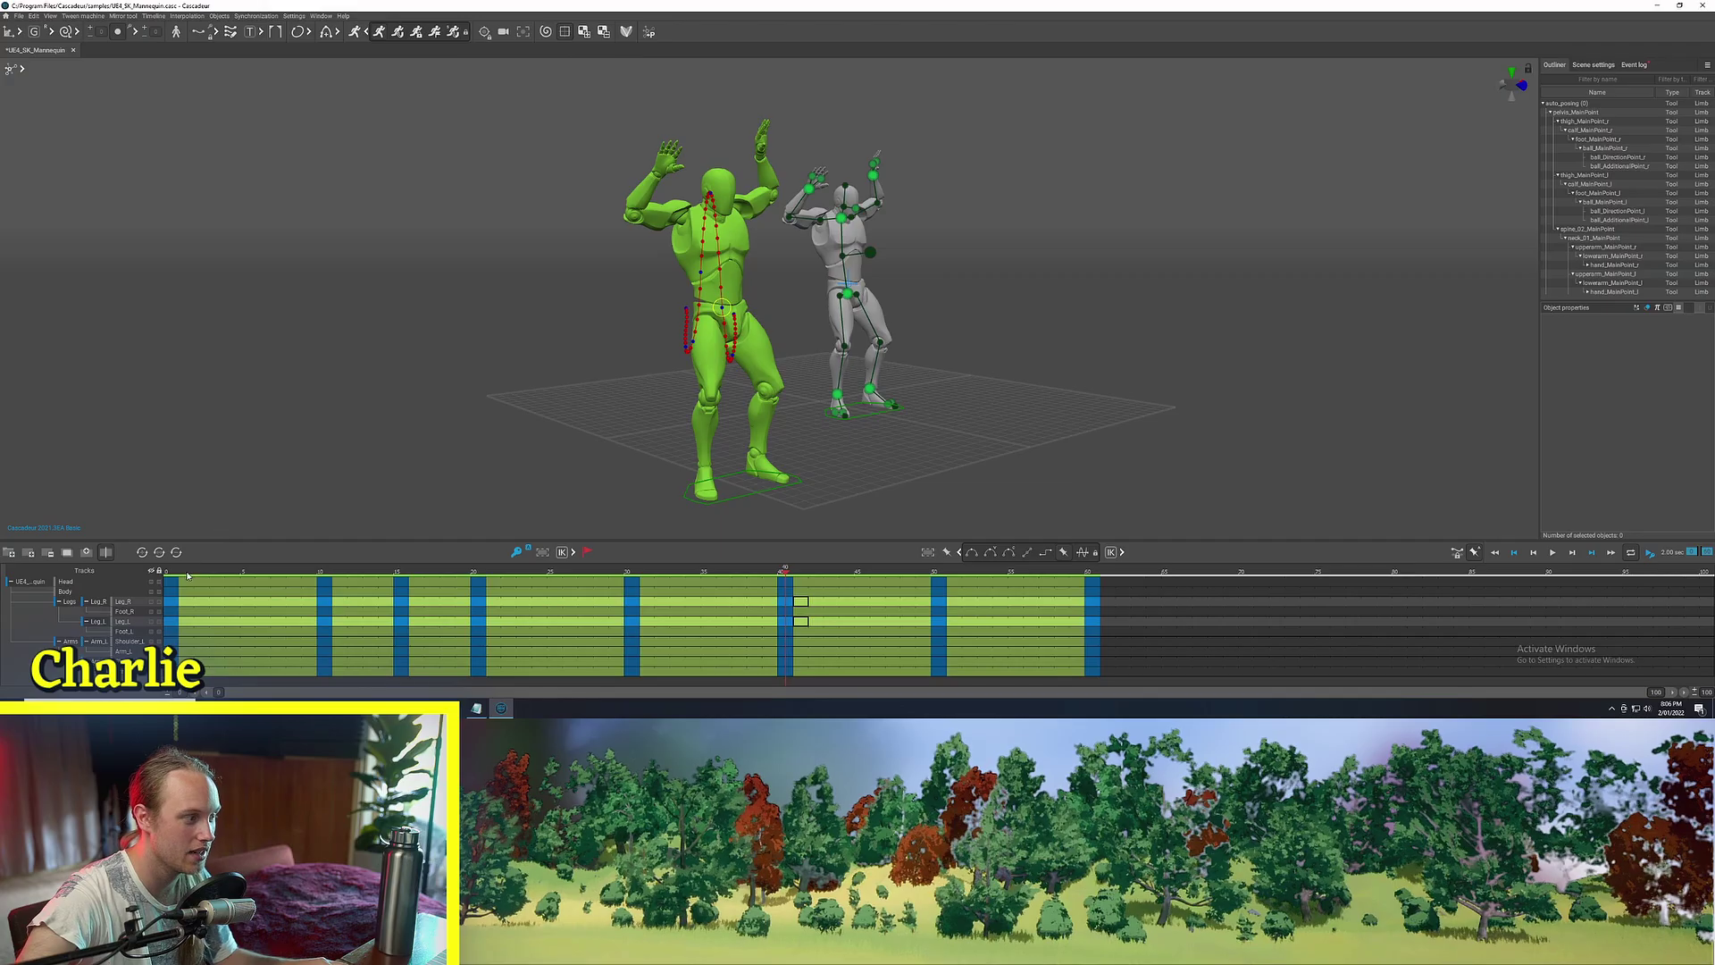
pyautogui.moveTo(165, 573); pyautogui.dragTo(741, 585)
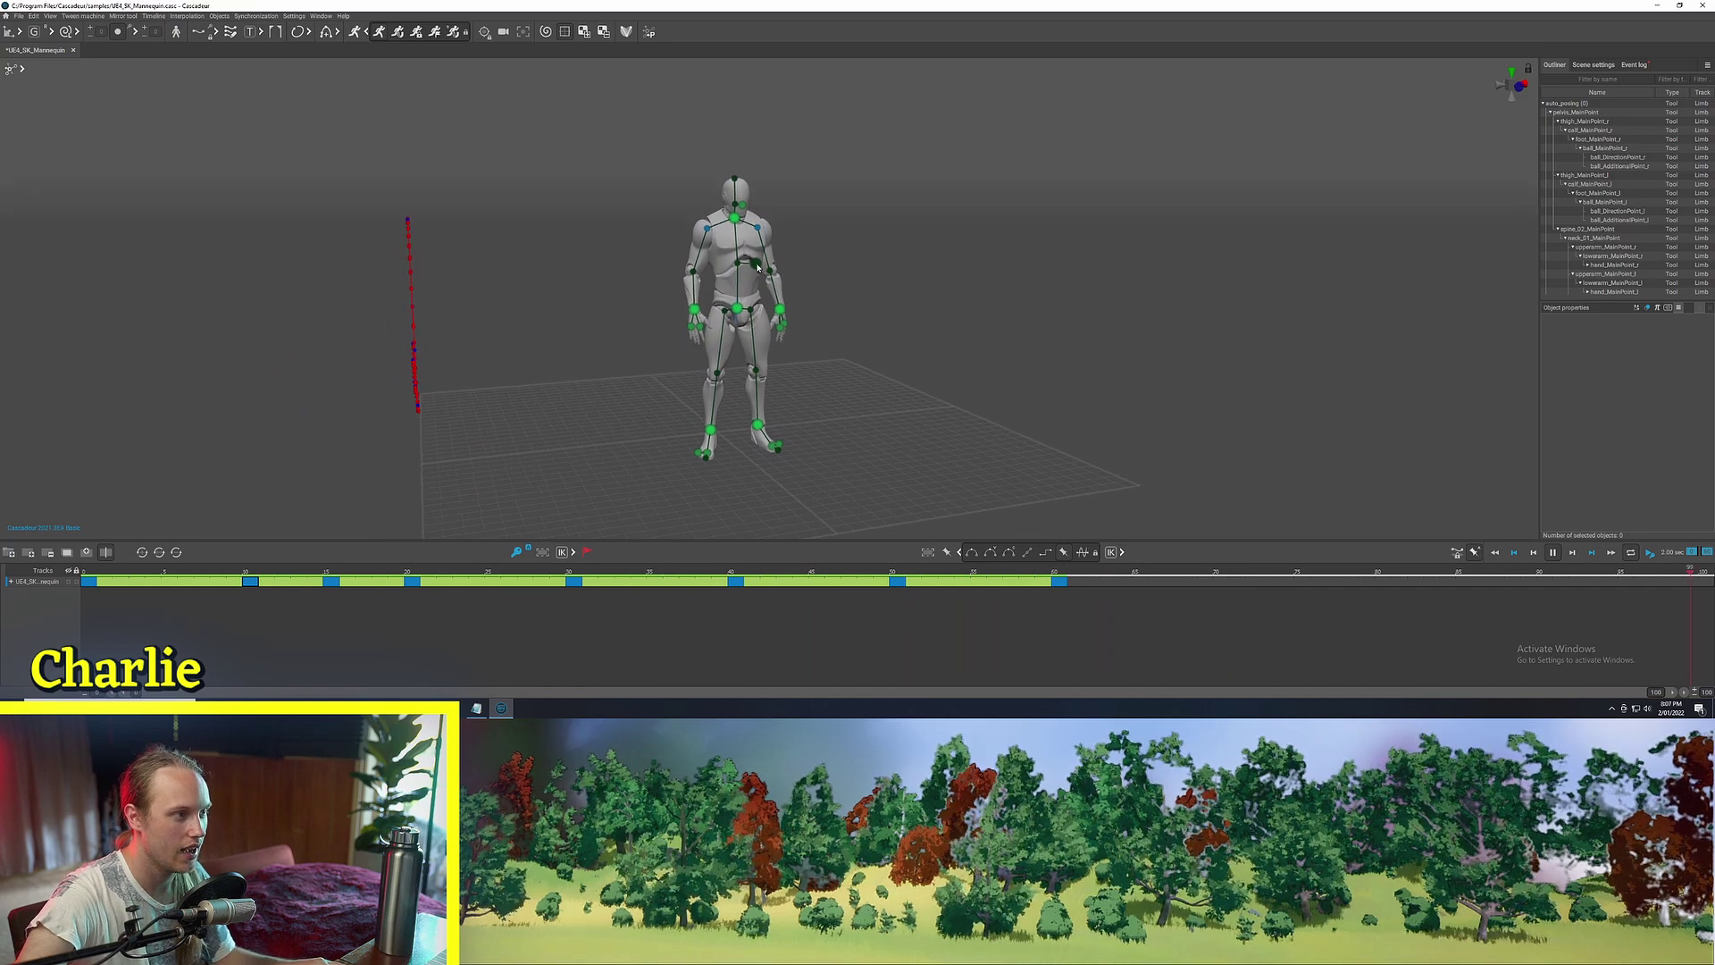
# Stop playback and set the intervals from frame 20 to 30 and 30 to 40 to curved interpolation
pyautogui.press('space')
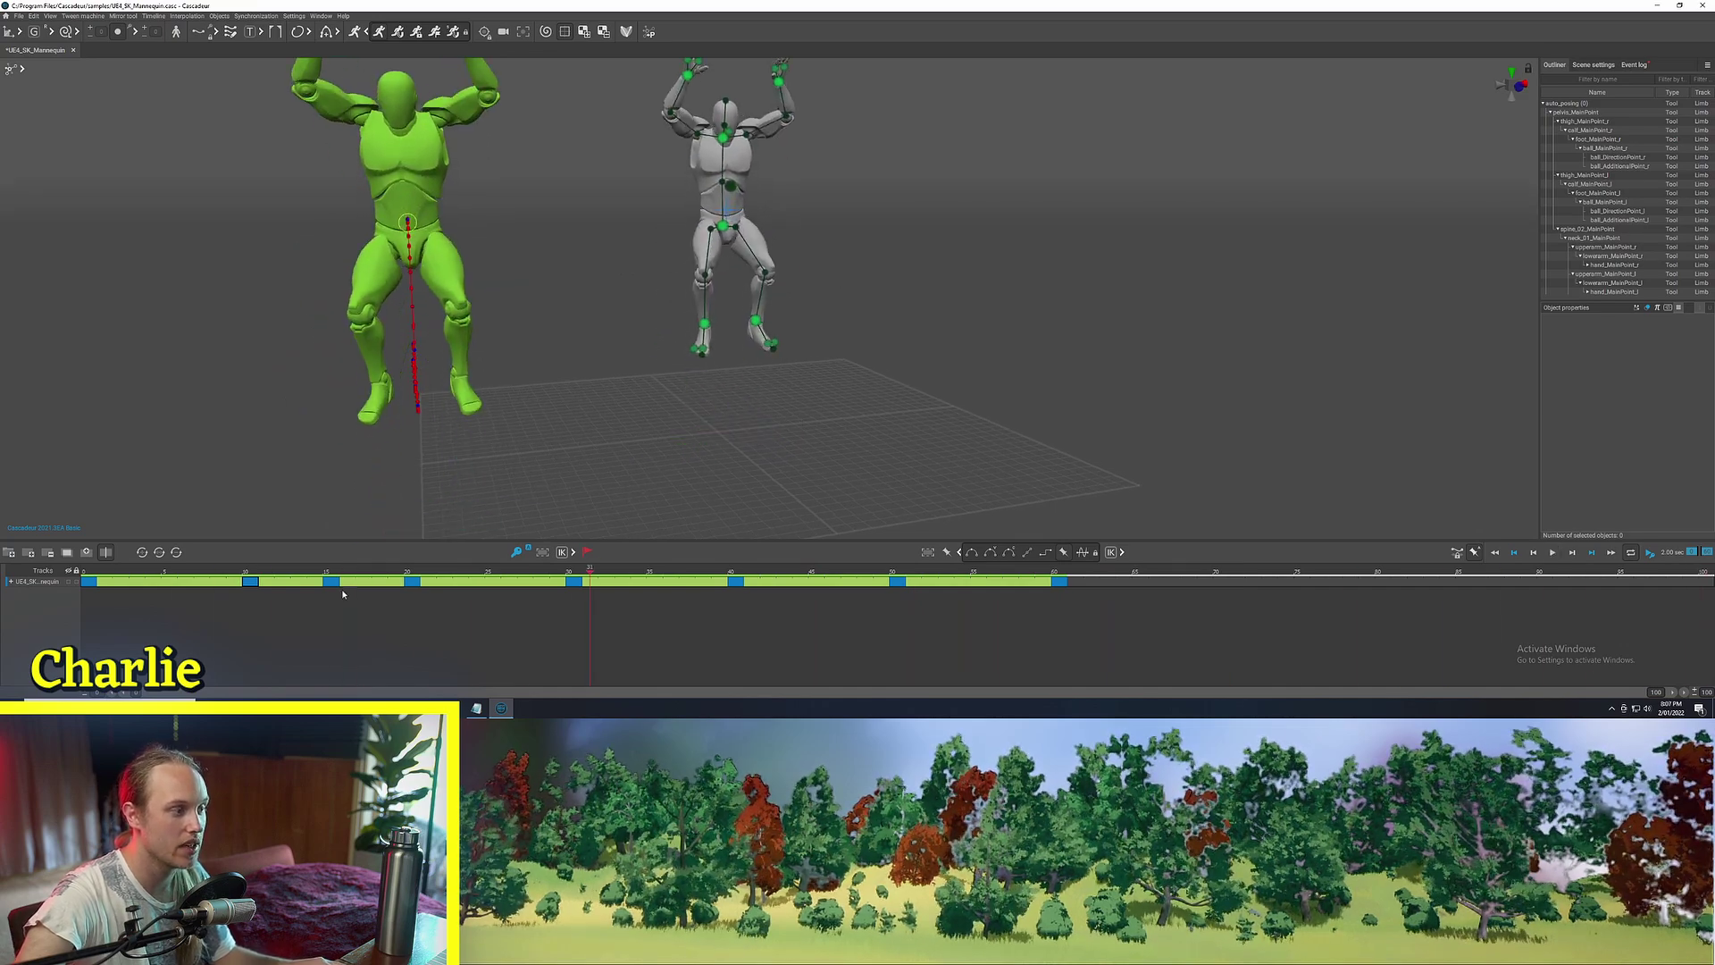
pyautogui.click(284, 582)
pyautogui.click(375, 581)
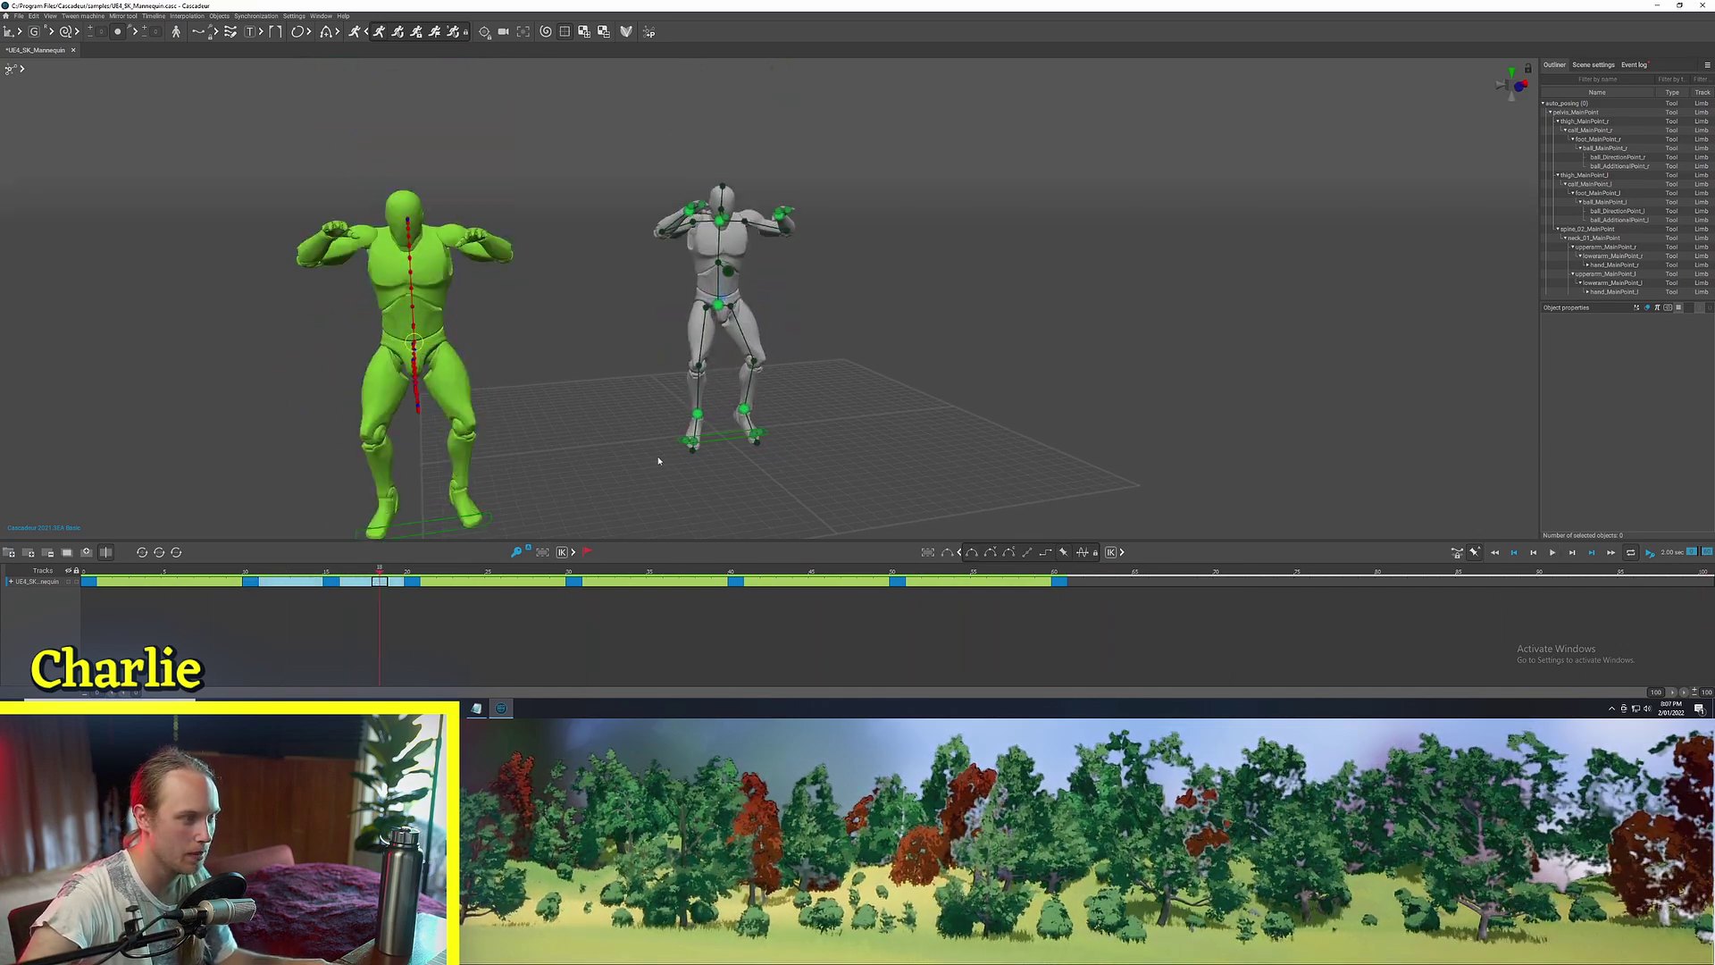
pyautogui.click(477, 582)
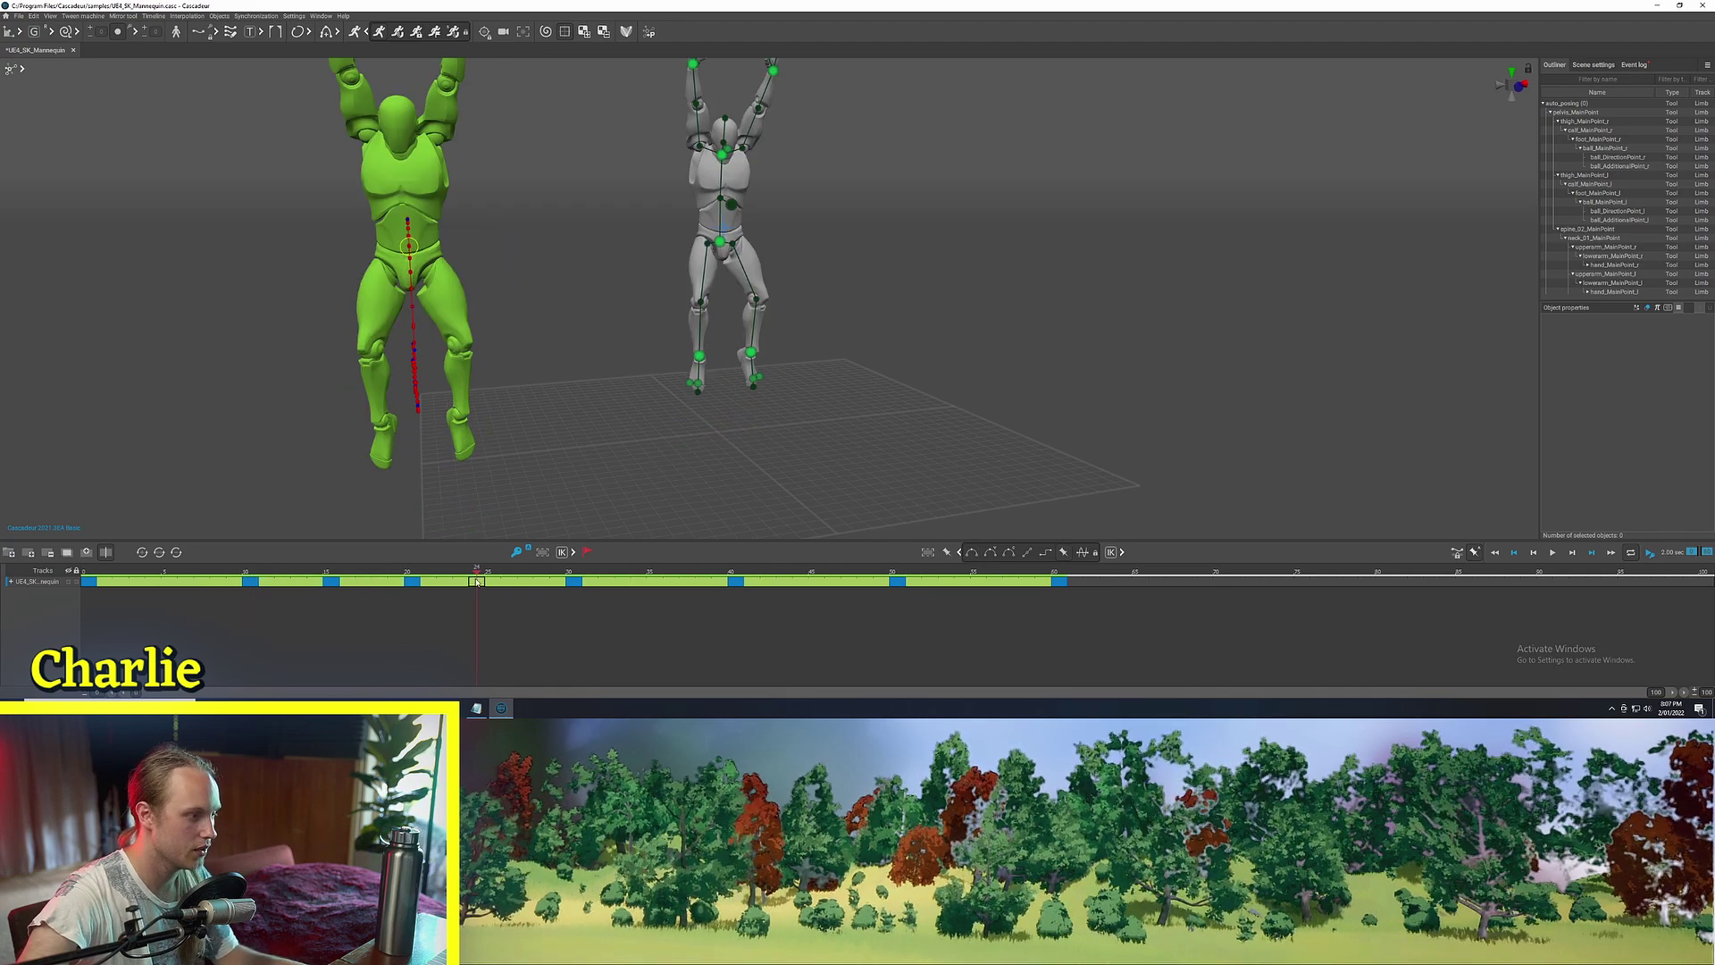
pyautogui.click(634, 582)
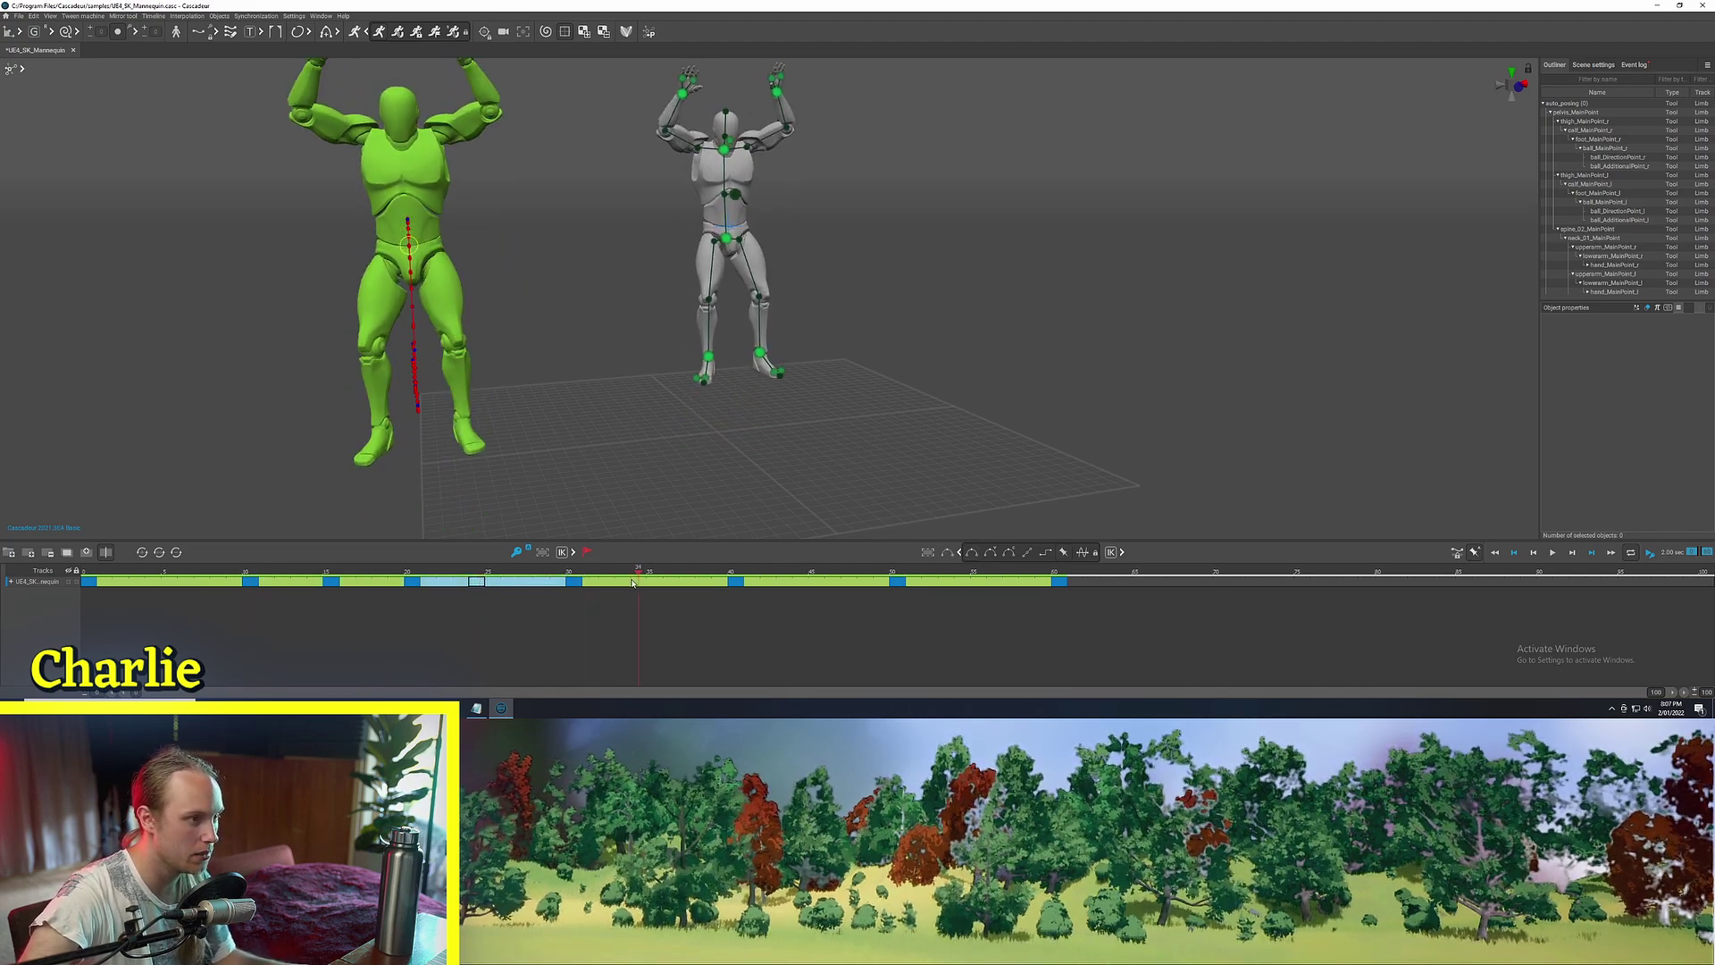
# Repose frame 30 into a mid-air tuck, raising the legs and lowering both hands beside the knees
pyautogui.press('space')
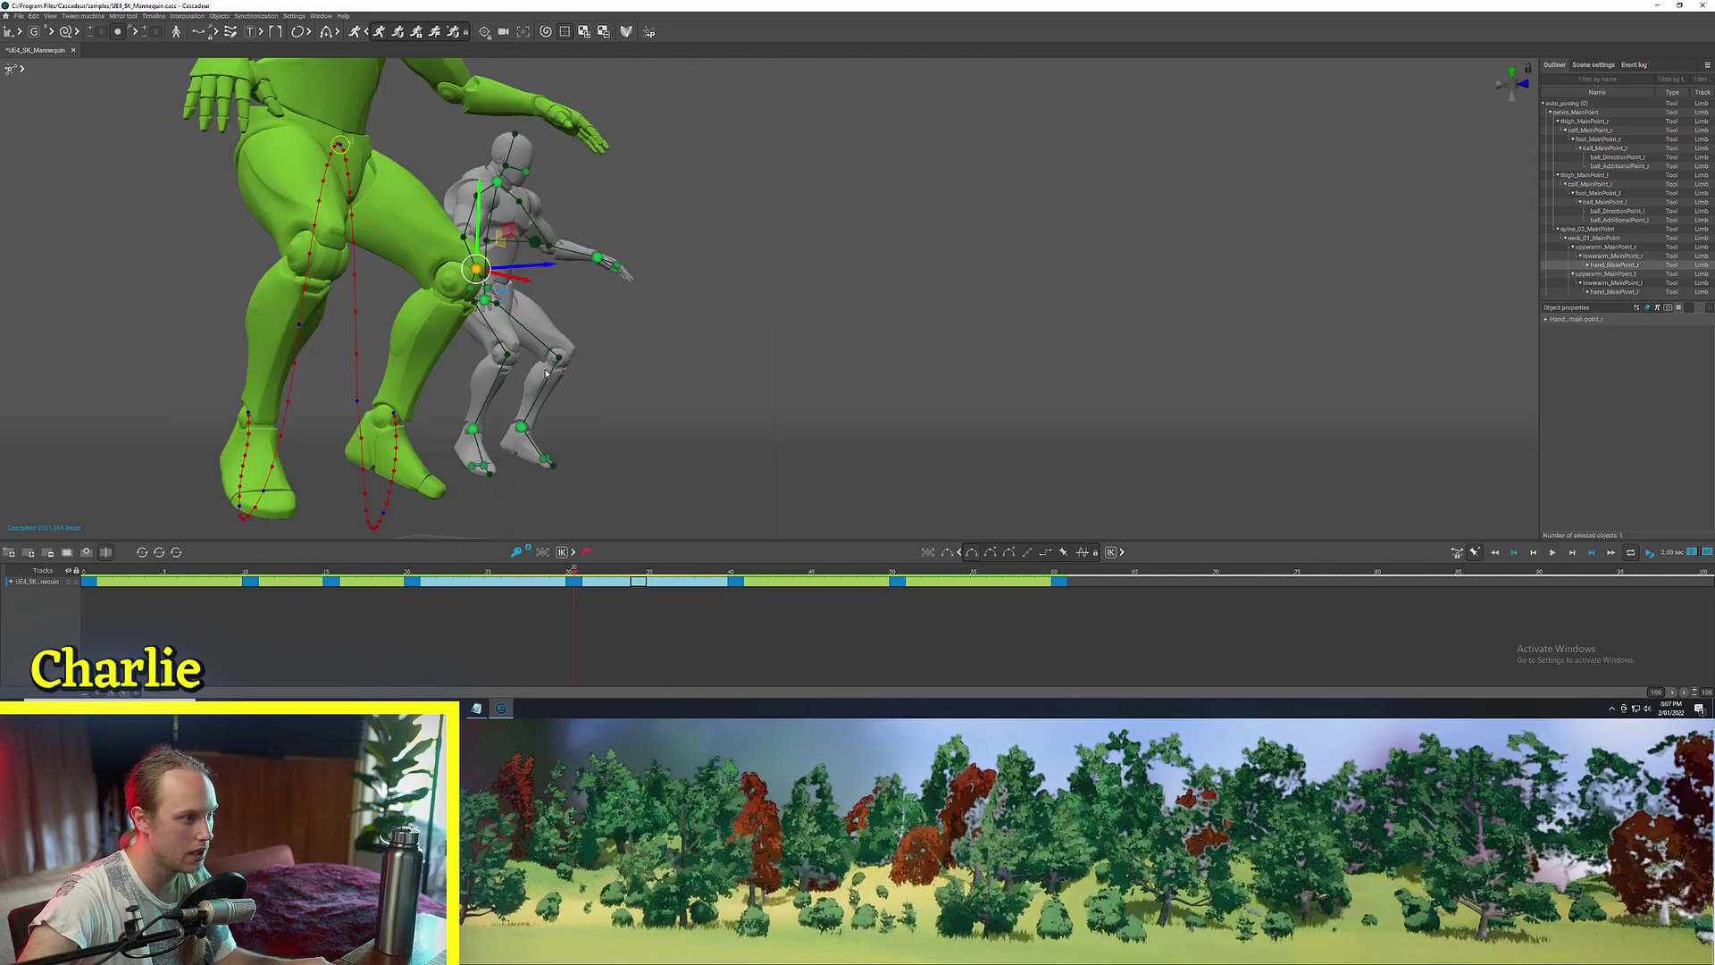
pyautogui.keyDown('alt'); pyautogui.moveTo(393, 384); pyautogui.dragTo(671, 402); pyautogui.keyUp('alt')
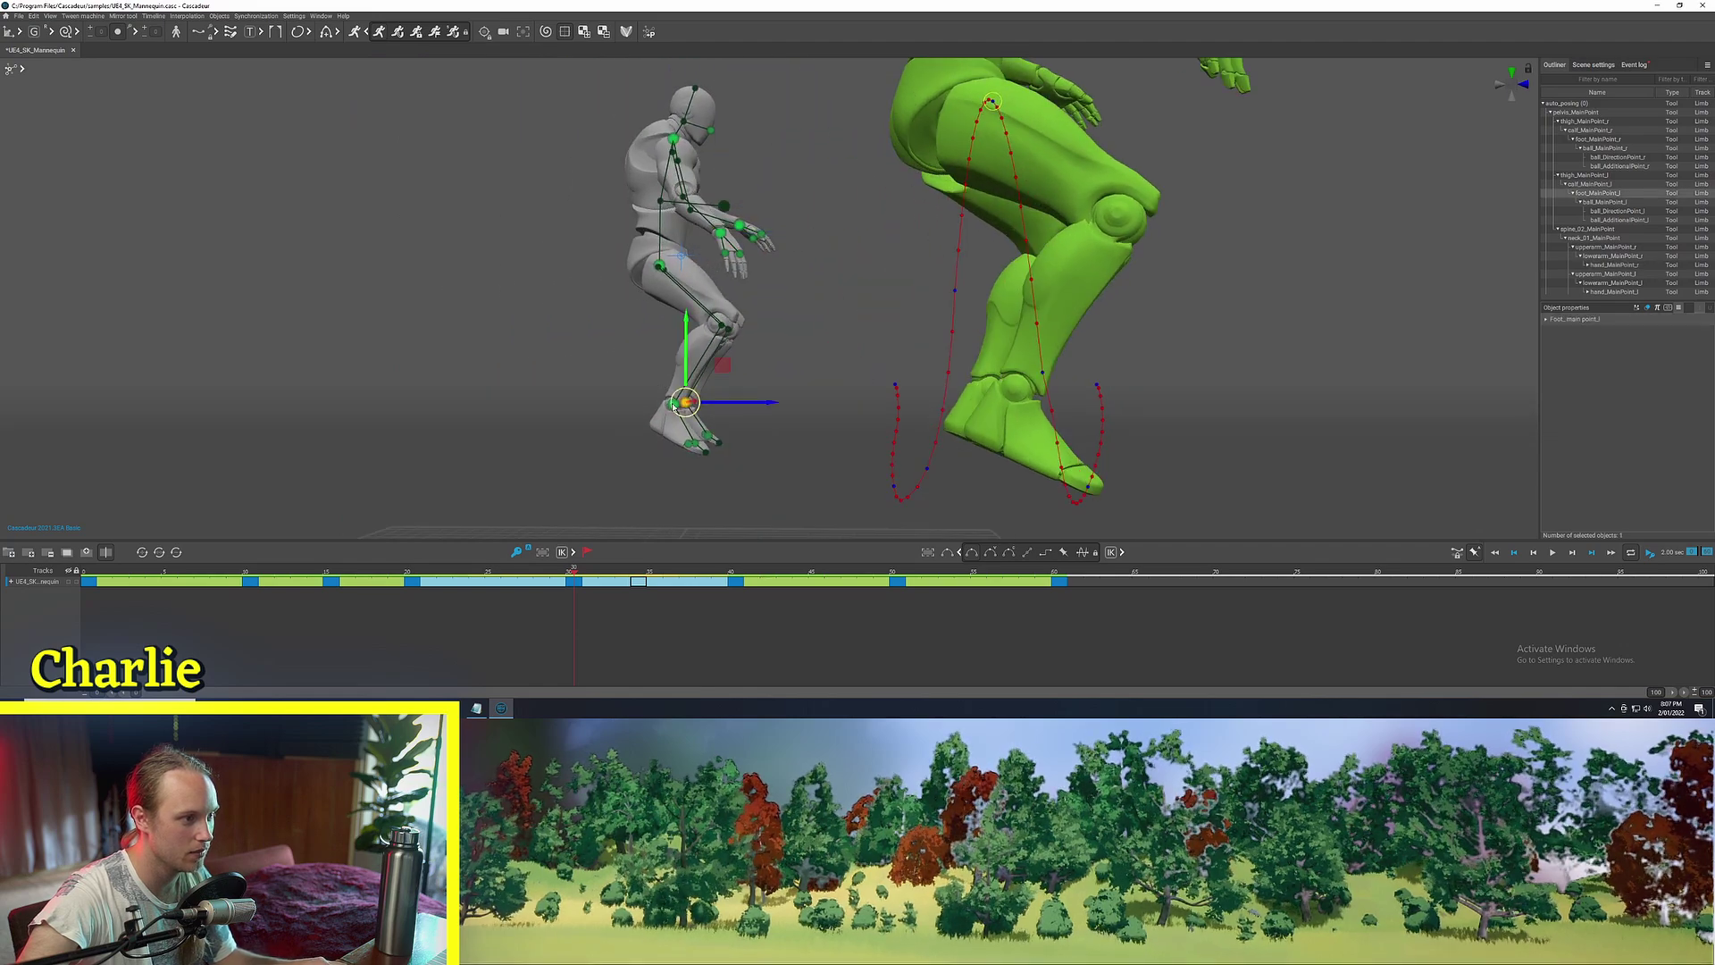
pyautogui.moveTo(605, 431); pyautogui.dragTo(706, 365, button='right')
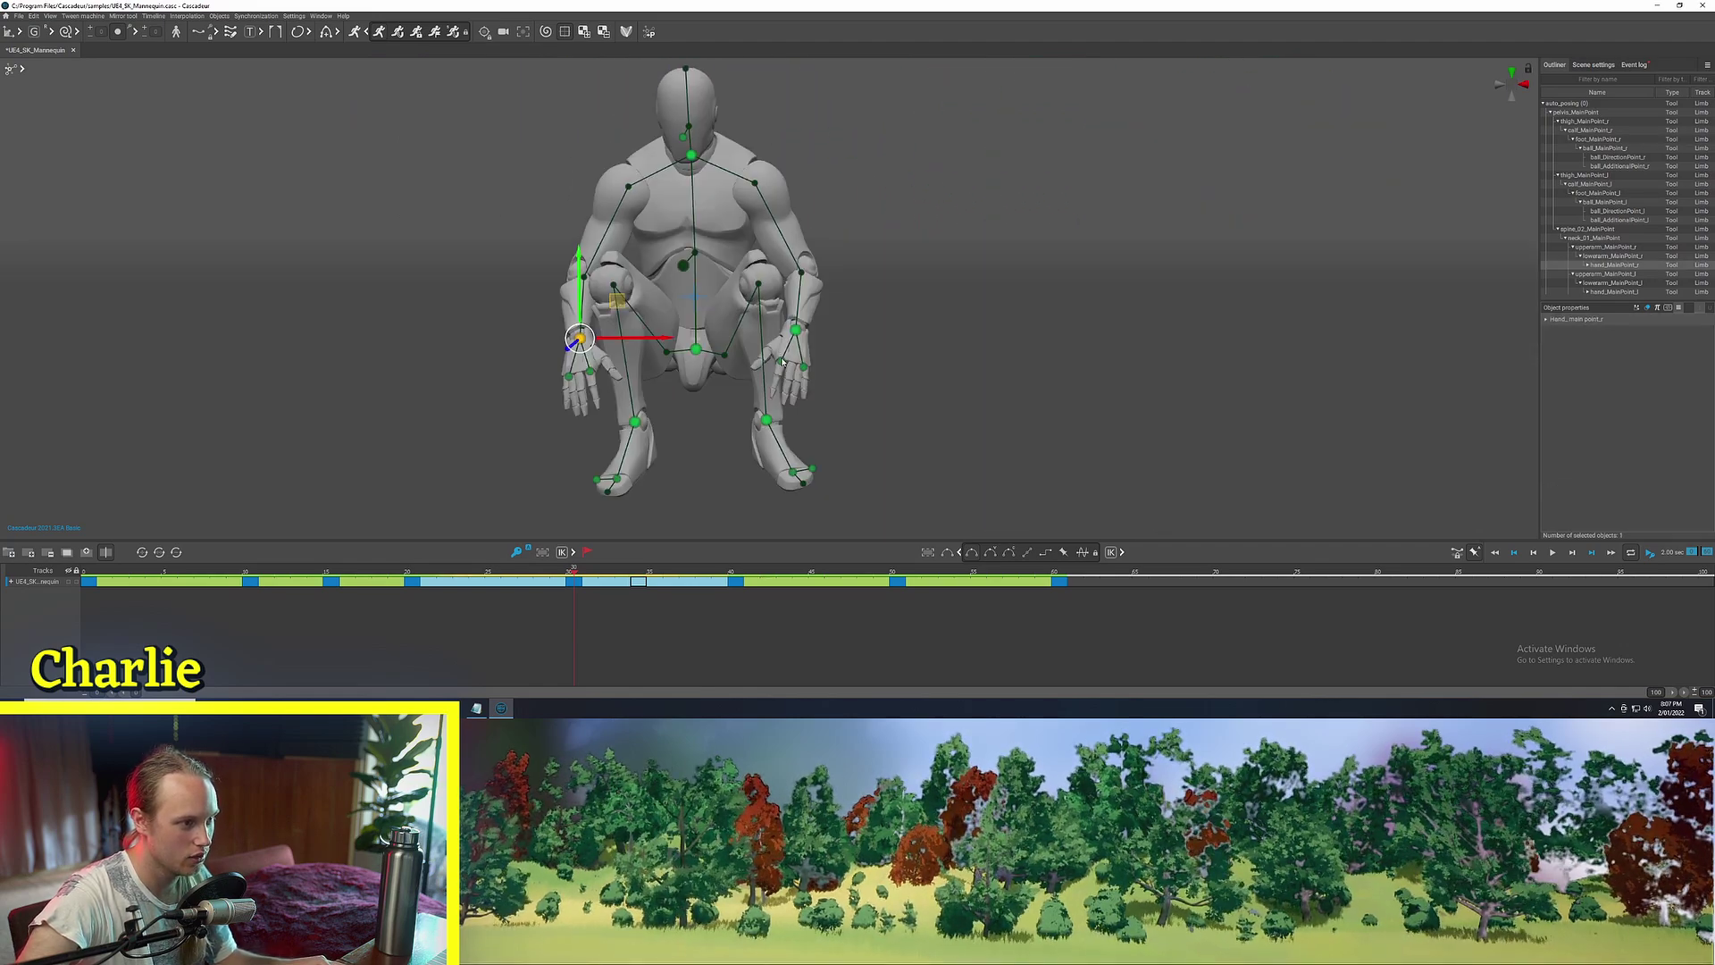
pyautogui.keyDown('alt'); pyautogui.moveTo(670, 427); pyautogui.dragTo(786, 446); pyautogui.keyUp('alt')
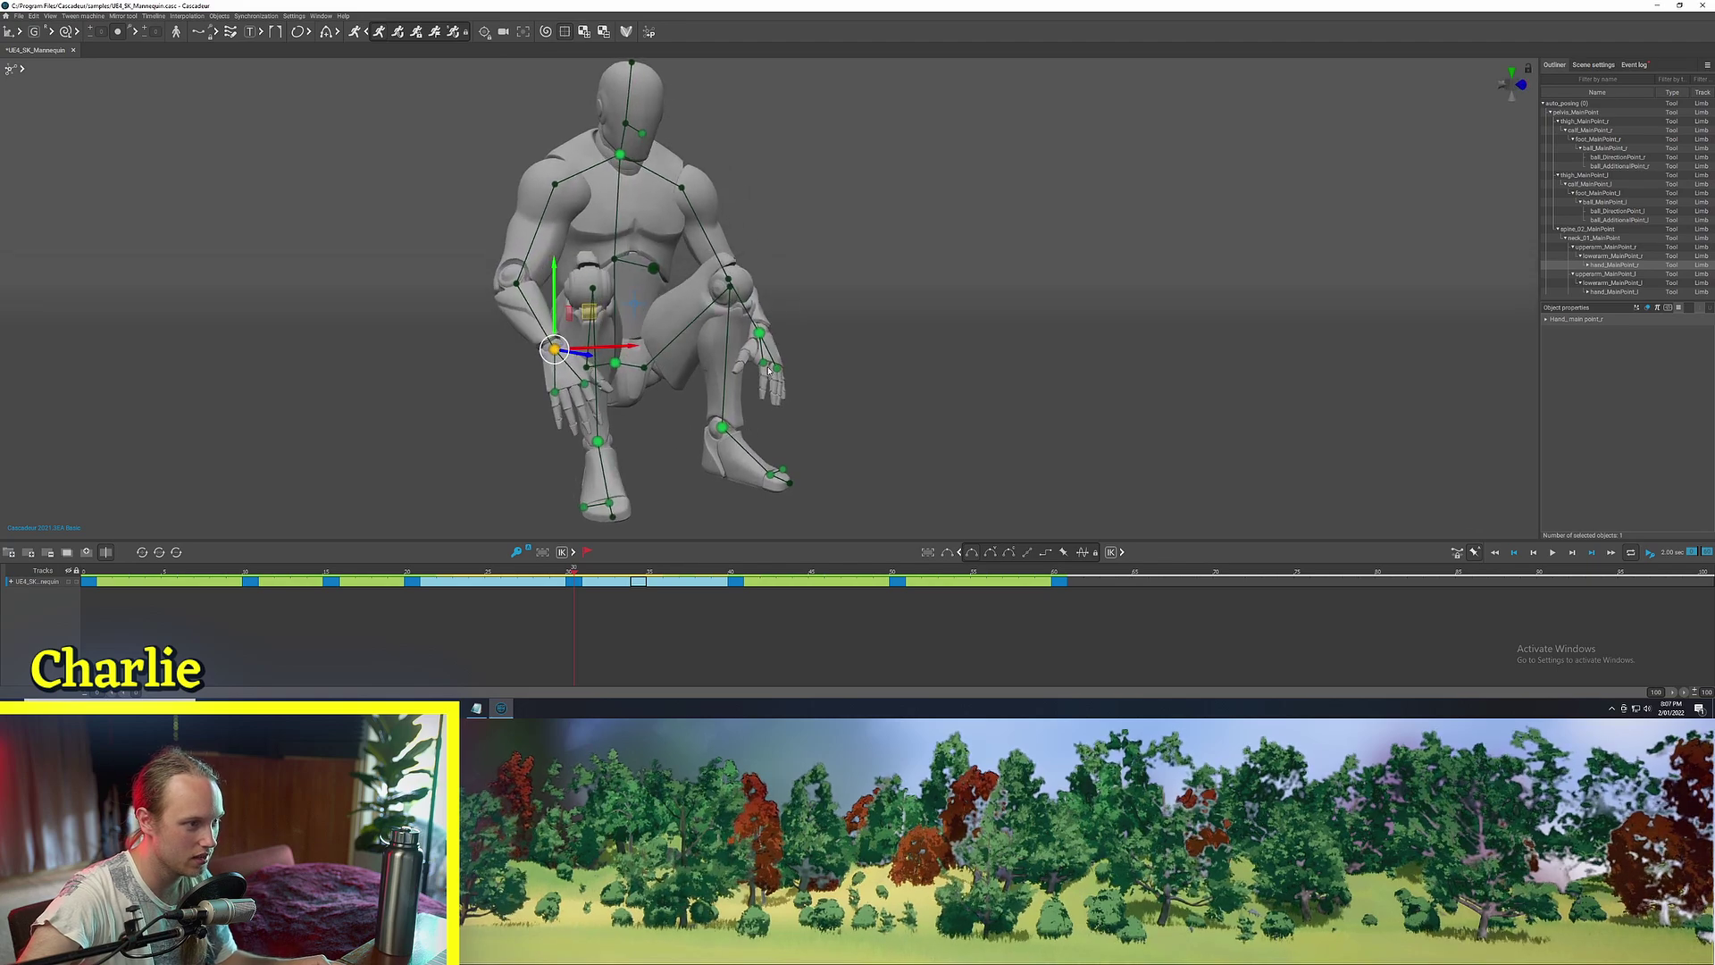
# Adjust the left hand's orientation in the frame 30 tuck using its additional and direction points
pyautogui.click(758, 361)
pyautogui.keyDown('alt'); pyautogui.moveTo(888, 384); pyautogui.dragTo(885, 402); pyautogui.keyUp('alt')
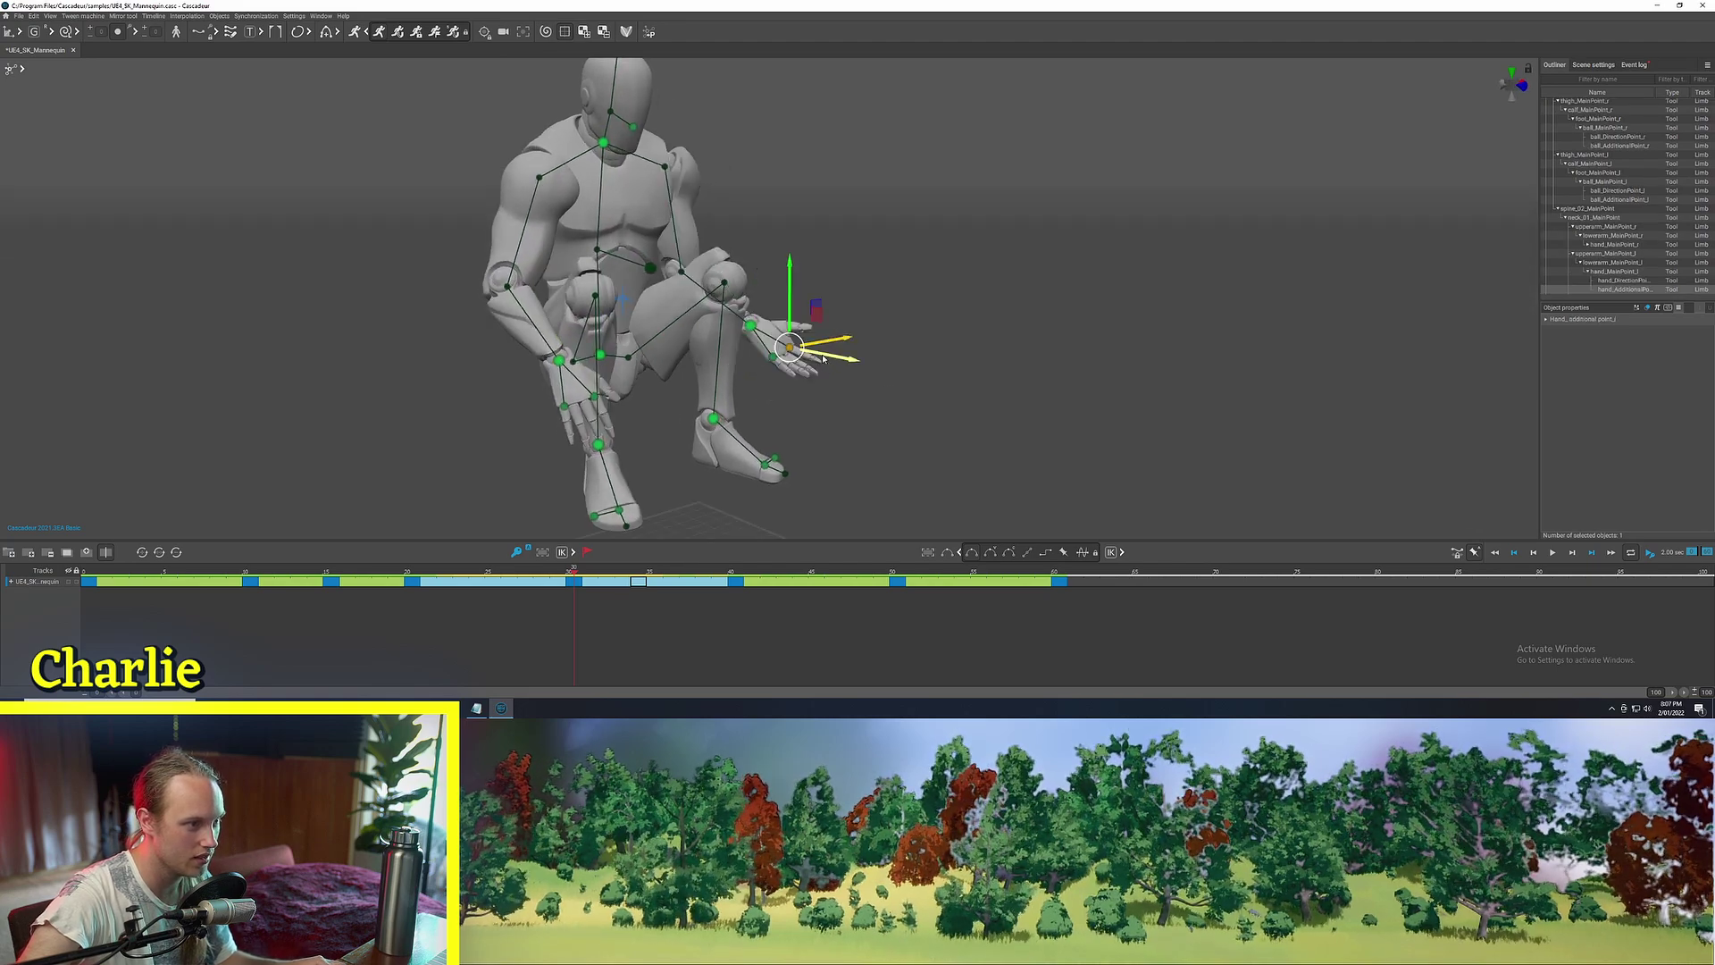
pyautogui.moveTo(795, 386); pyautogui.dragTo(742, 416, button='right')
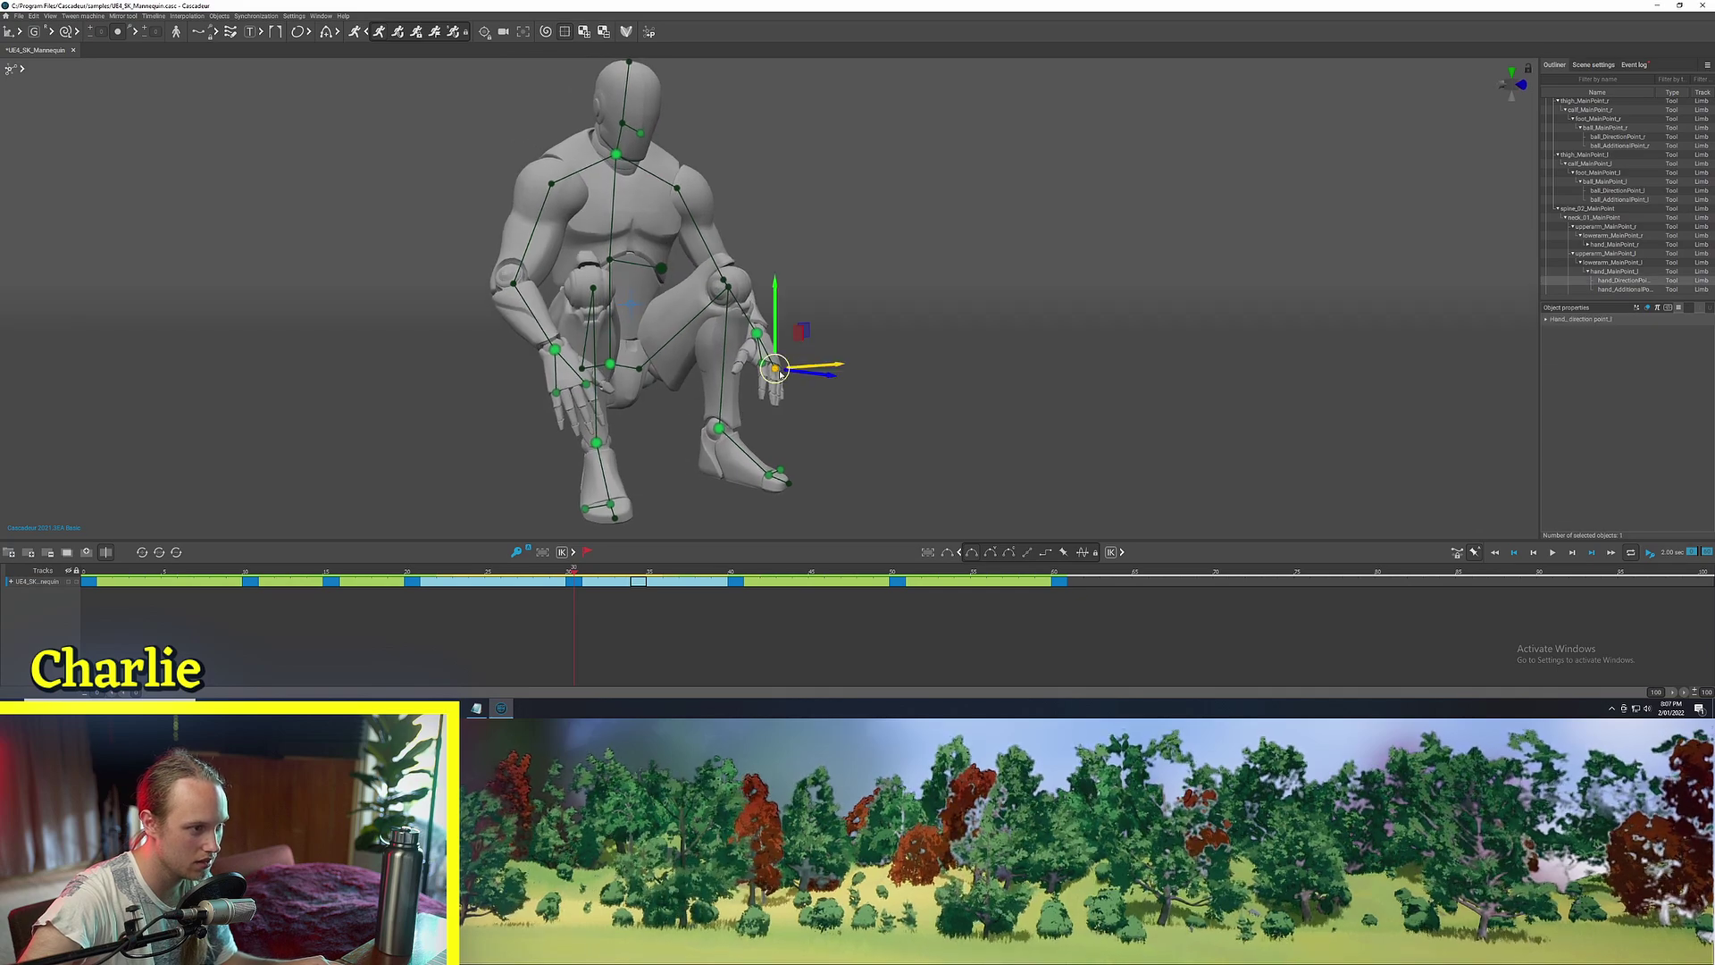
pyautogui.moveTo(749, 382); pyautogui.dragTo(743, 342, button='right')
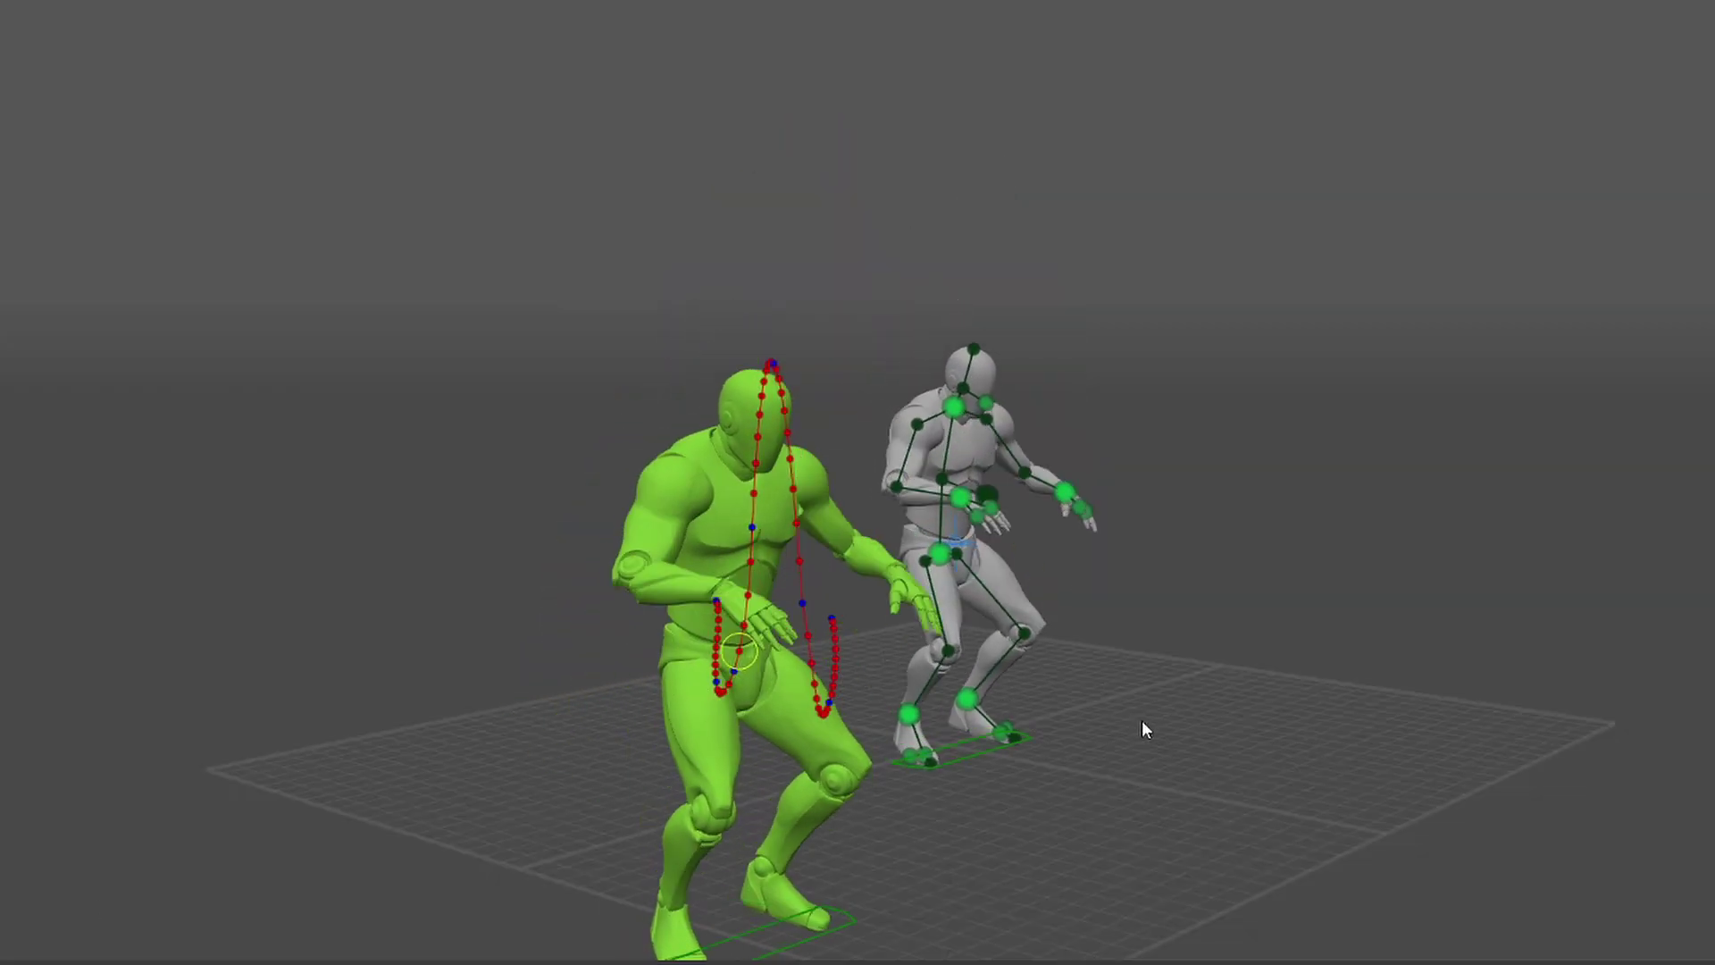
# Play the revised jump and compare the mannequin, green simulation and trajectory from the front and side
pyautogui.keyDown('alt'); pyautogui.moveTo(1141, 720); pyautogui.dragTo(1220, 704); pyautogui.keyUp('alt')
pyautogui.keyDown('alt'); pyautogui.moveTo(1221, 703); pyautogui.dragTo(1166, 547, button='middle'); pyautogui.keyUp('alt')
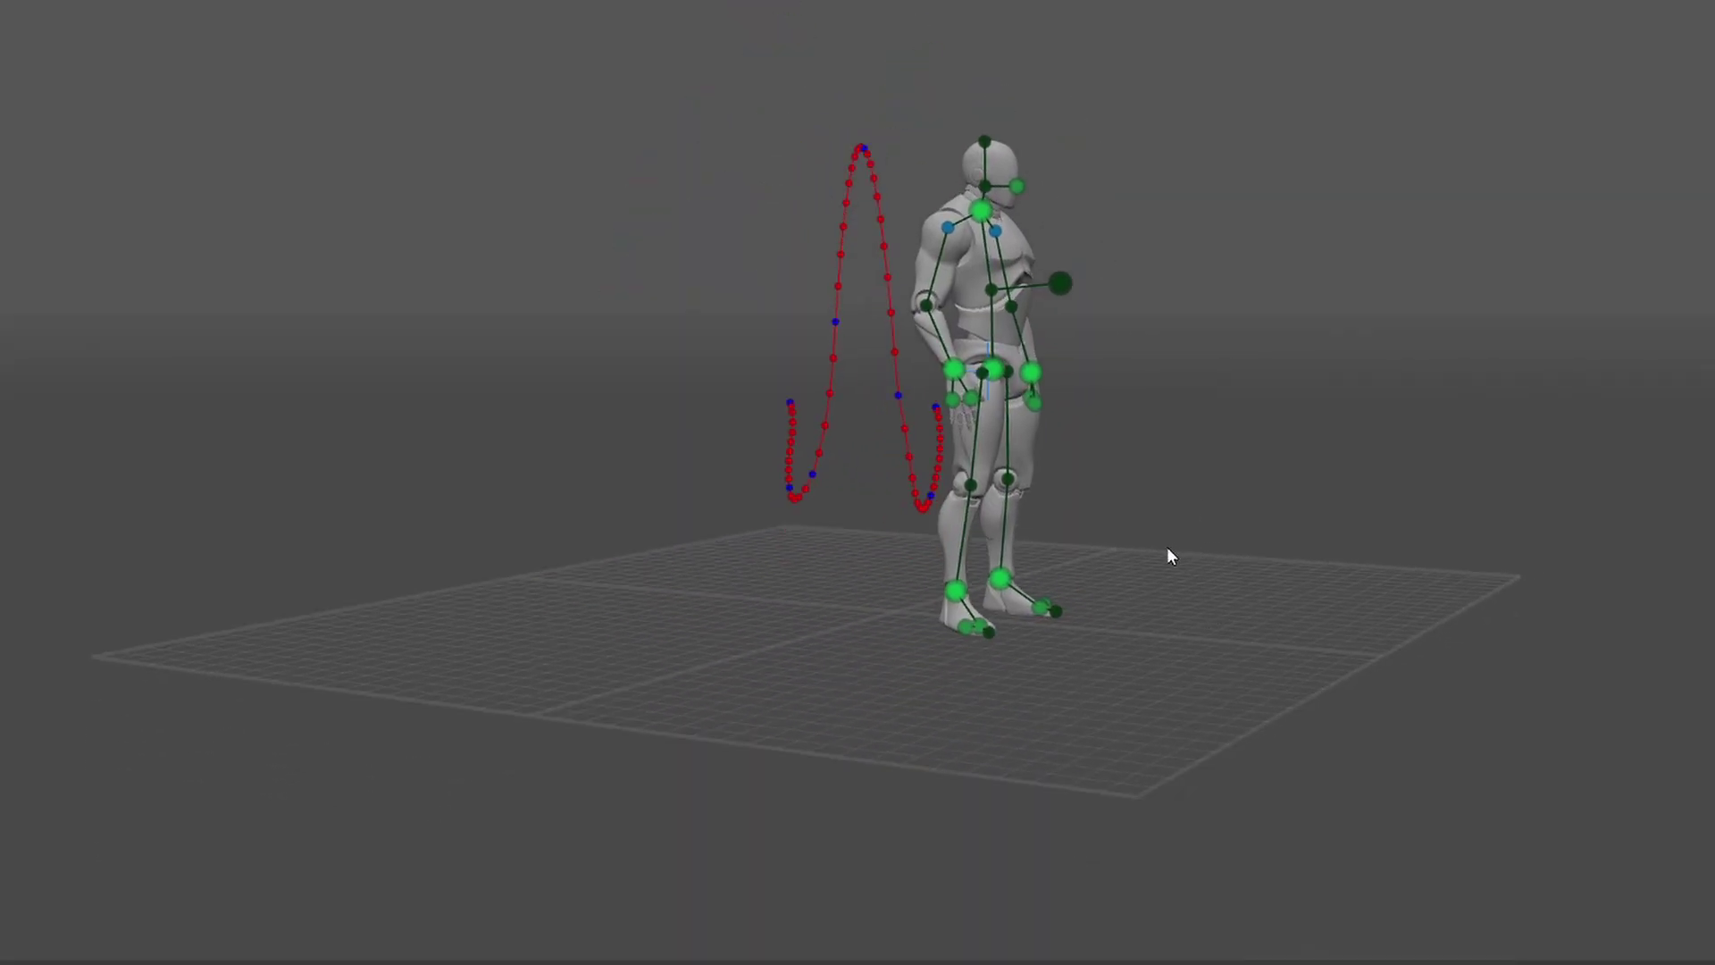
pyautogui.keyDown('alt'); pyautogui.moveTo(1167, 547); pyautogui.dragTo(891, 568); pyautogui.keyUp('alt')
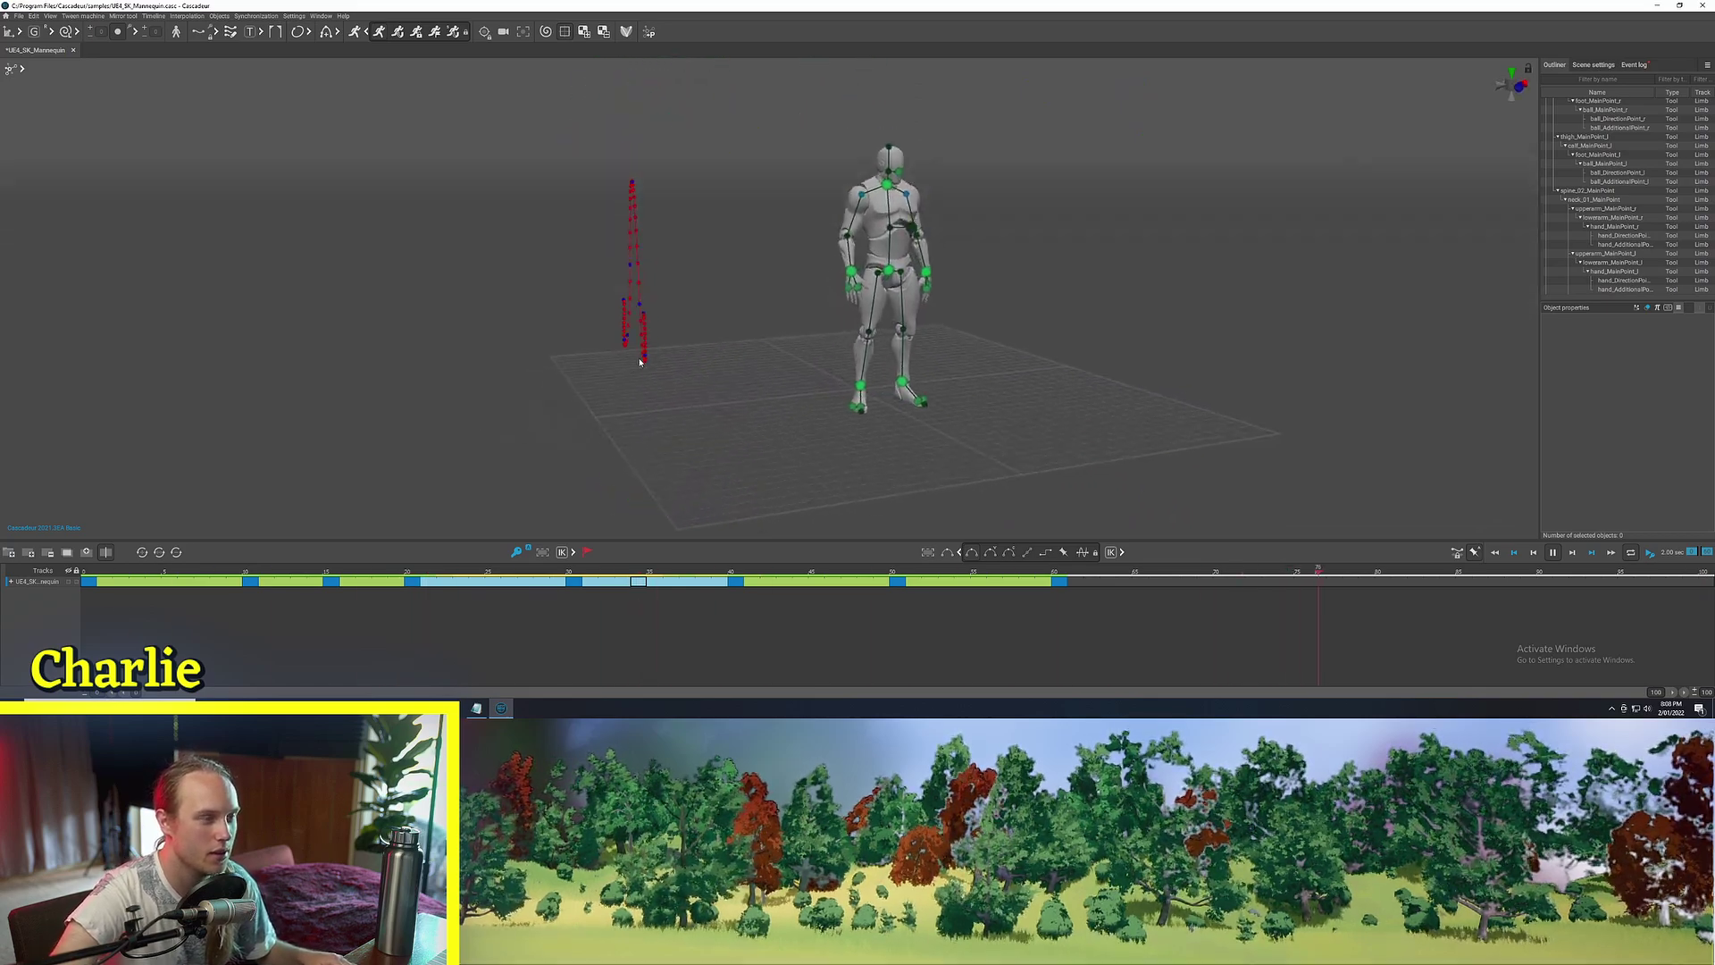
pyautogui.keyDown('alt'); pyautogui.moveTo(831, 309); pyautogui.dragTo(926, 325); pyautogui.keyUp('alt')
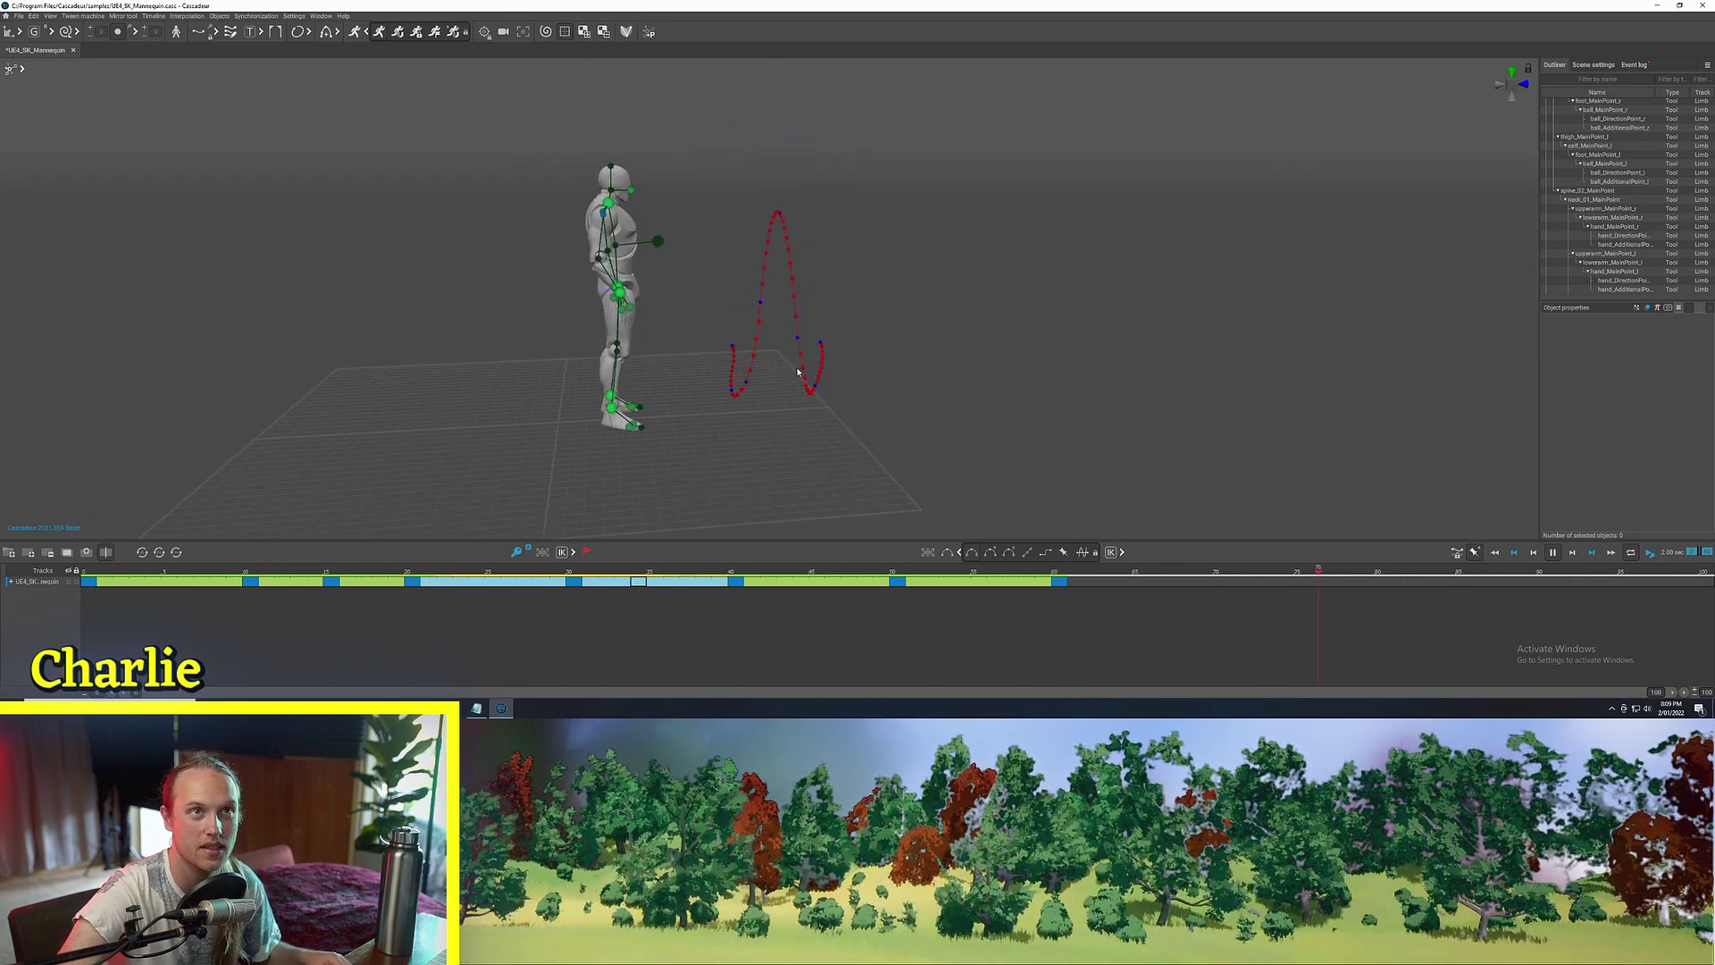
pyautogui.press('space')
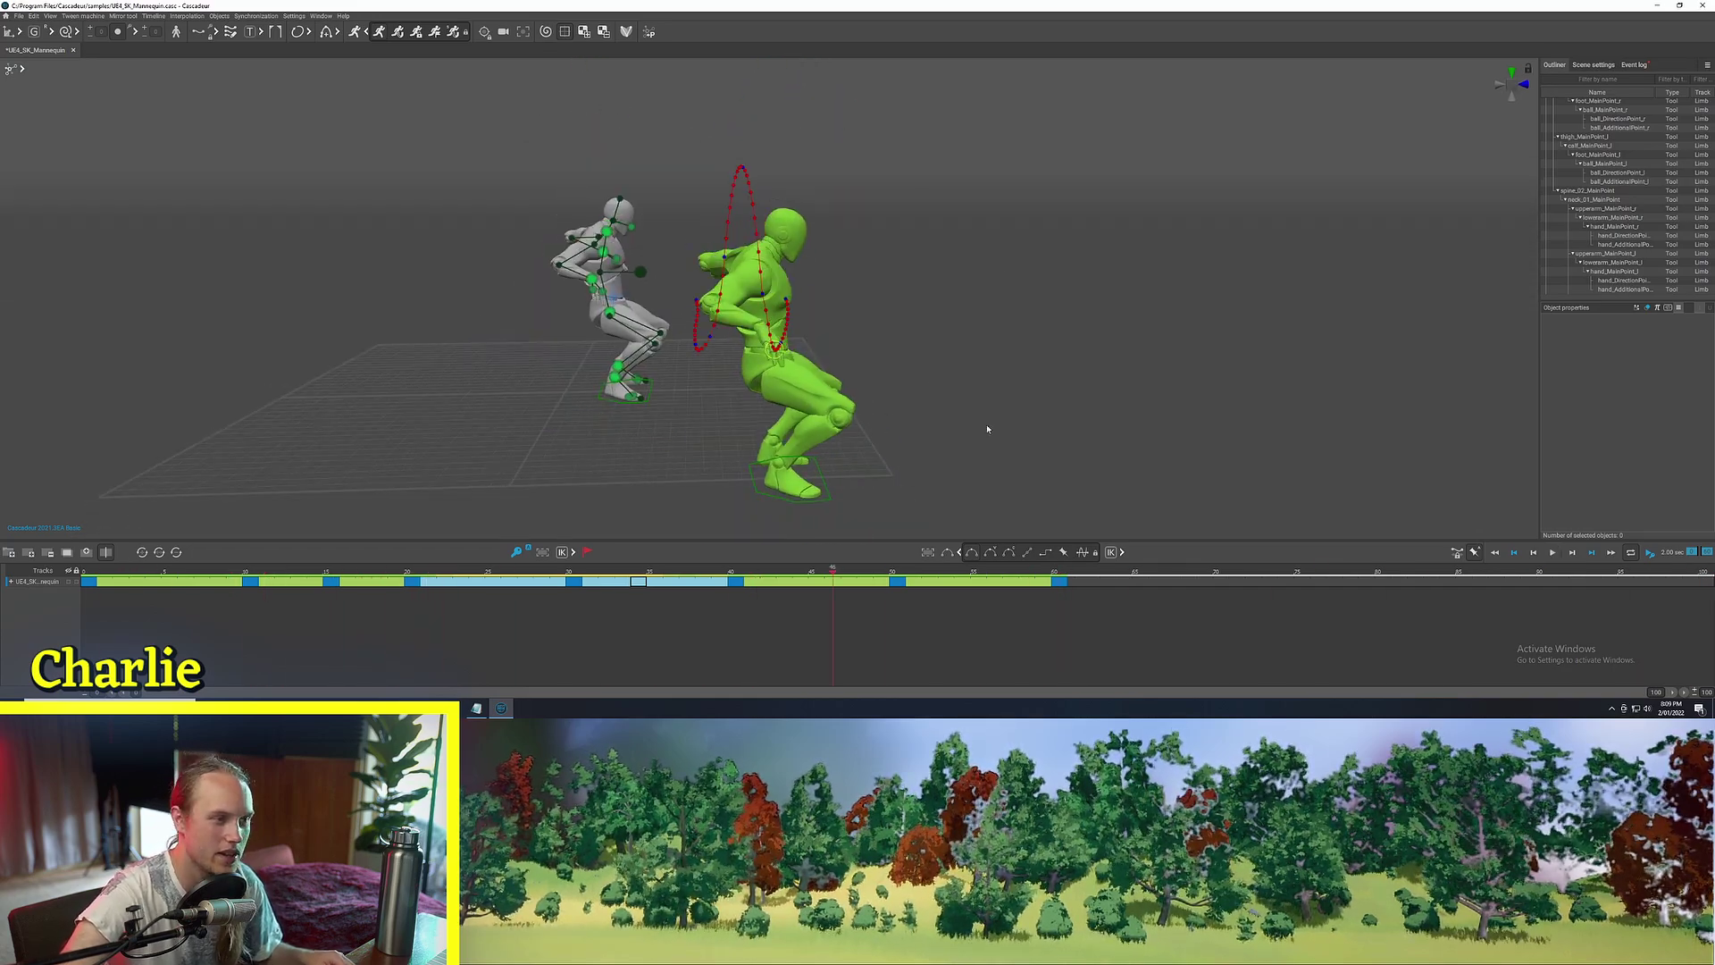
pyautogui.moveTo(987, 429); pyautogui.dragTo(752, 377, button='right')
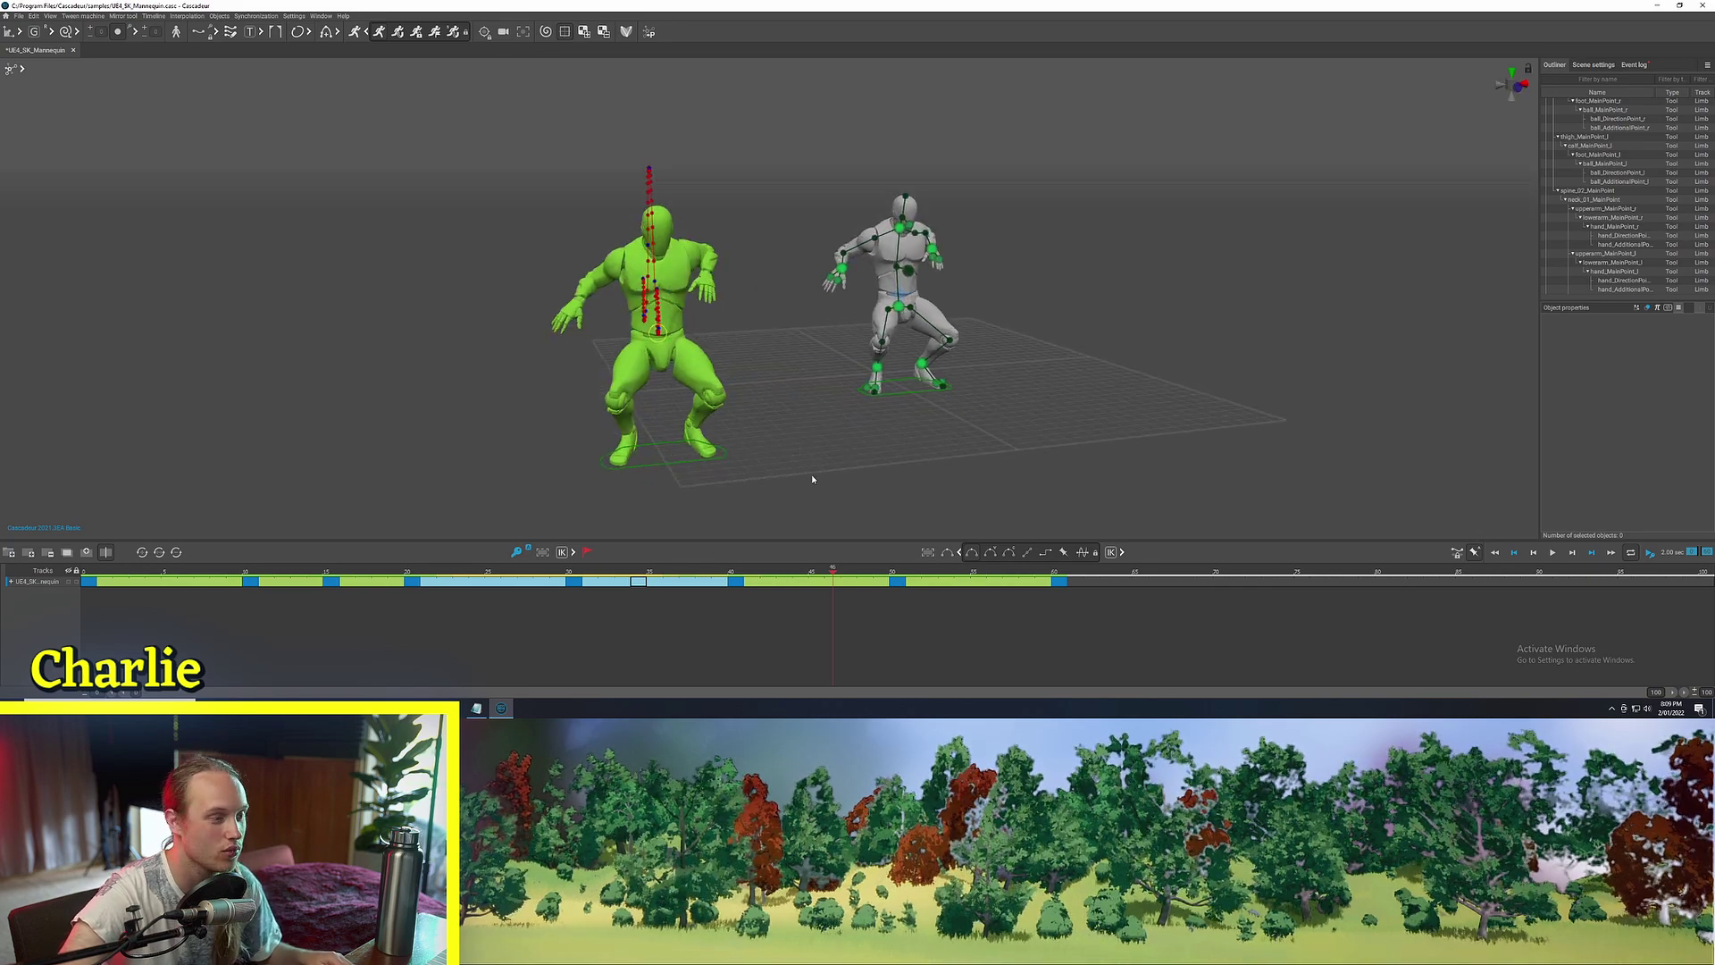
pyautogui.click(1066, 582)
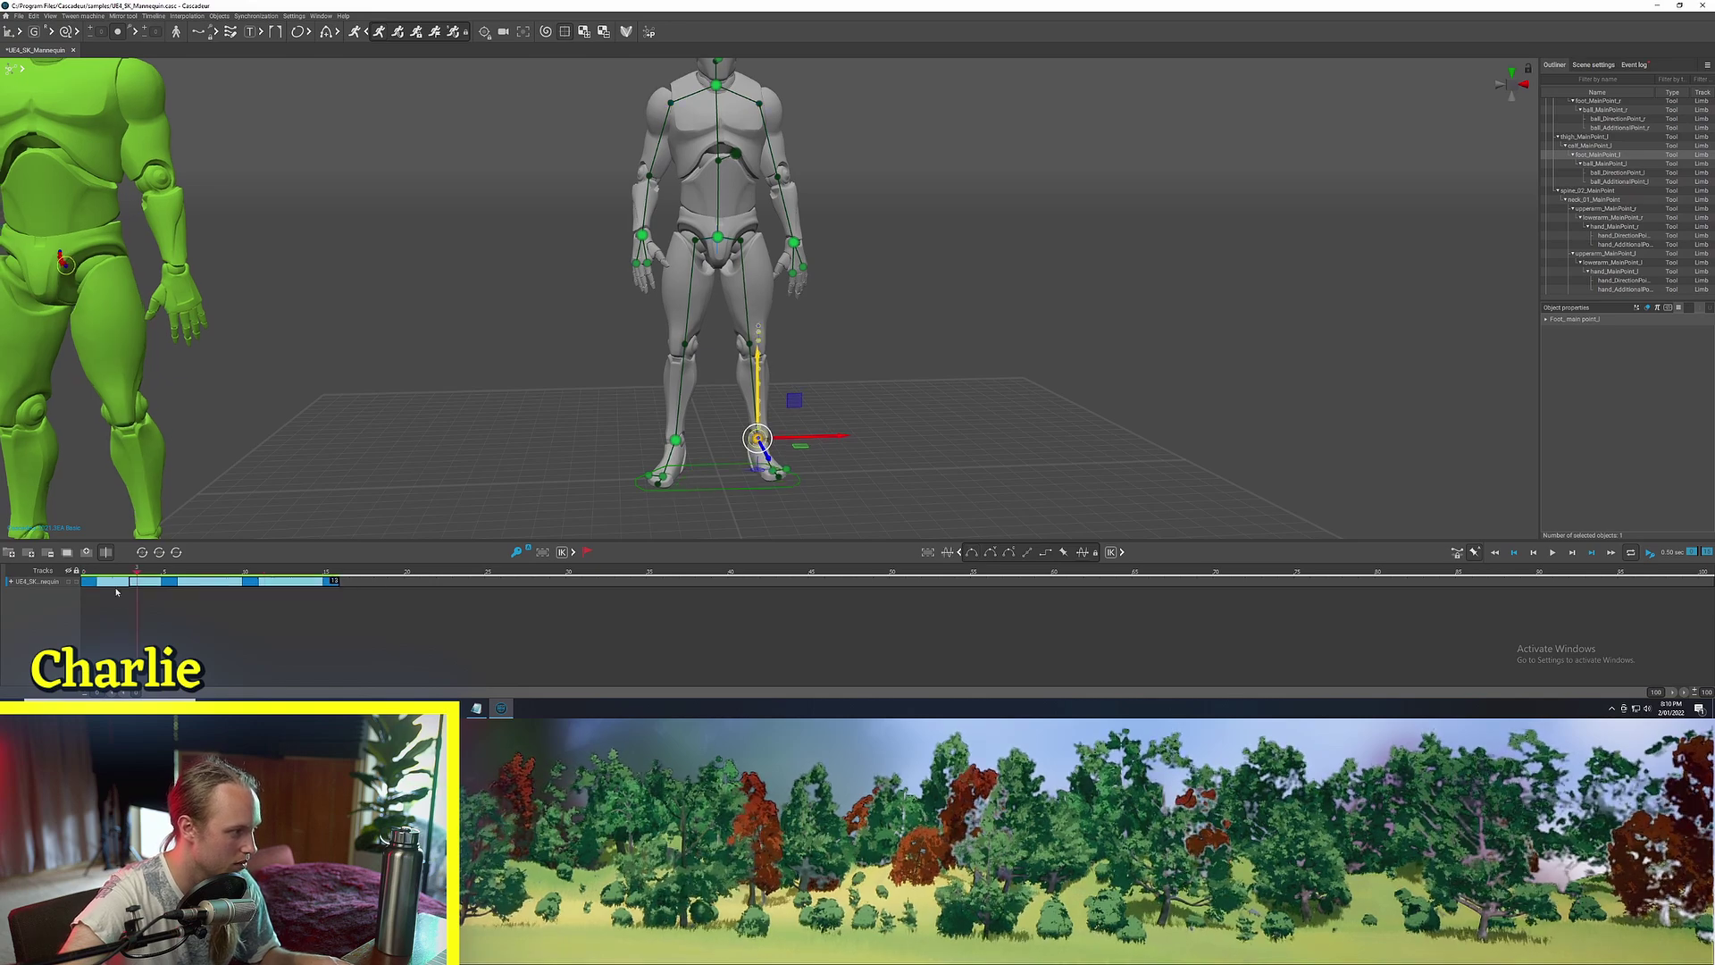
# Stretch the standing animation's keyframes to frames 0, 10, 20 and 30 and check the pose near the end
pyautogui.click(347, 582)
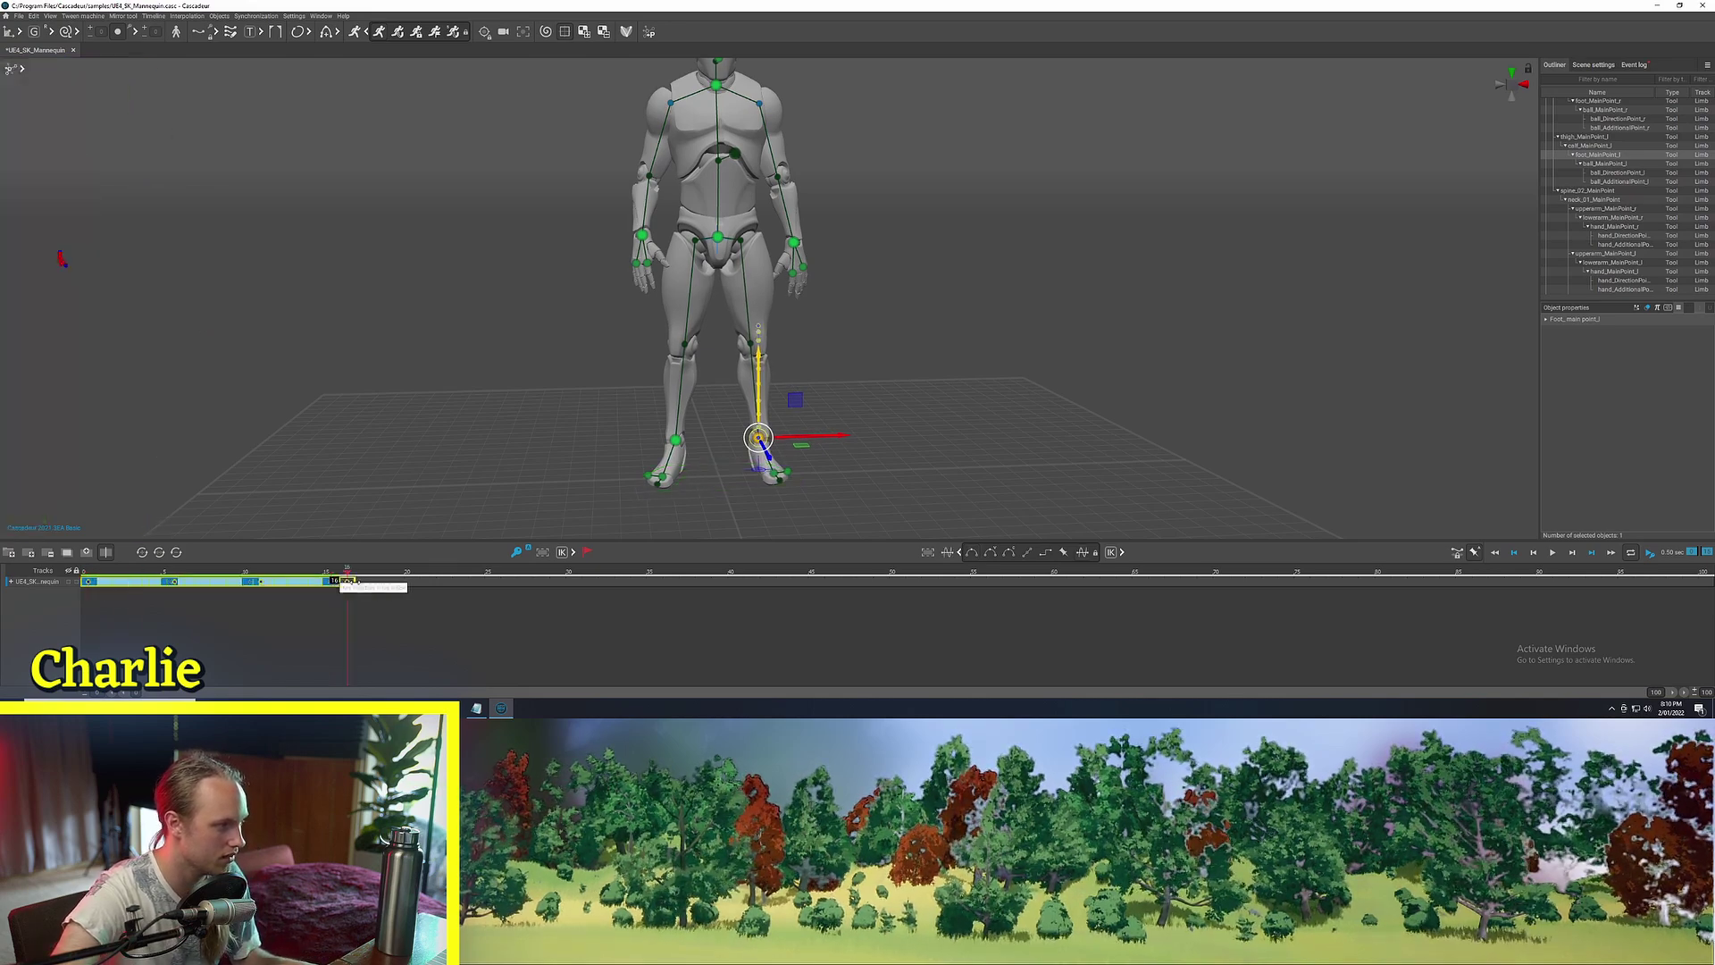
pyautogui.moveTo(573, 586); pyautogui.dragTo(574, 586)
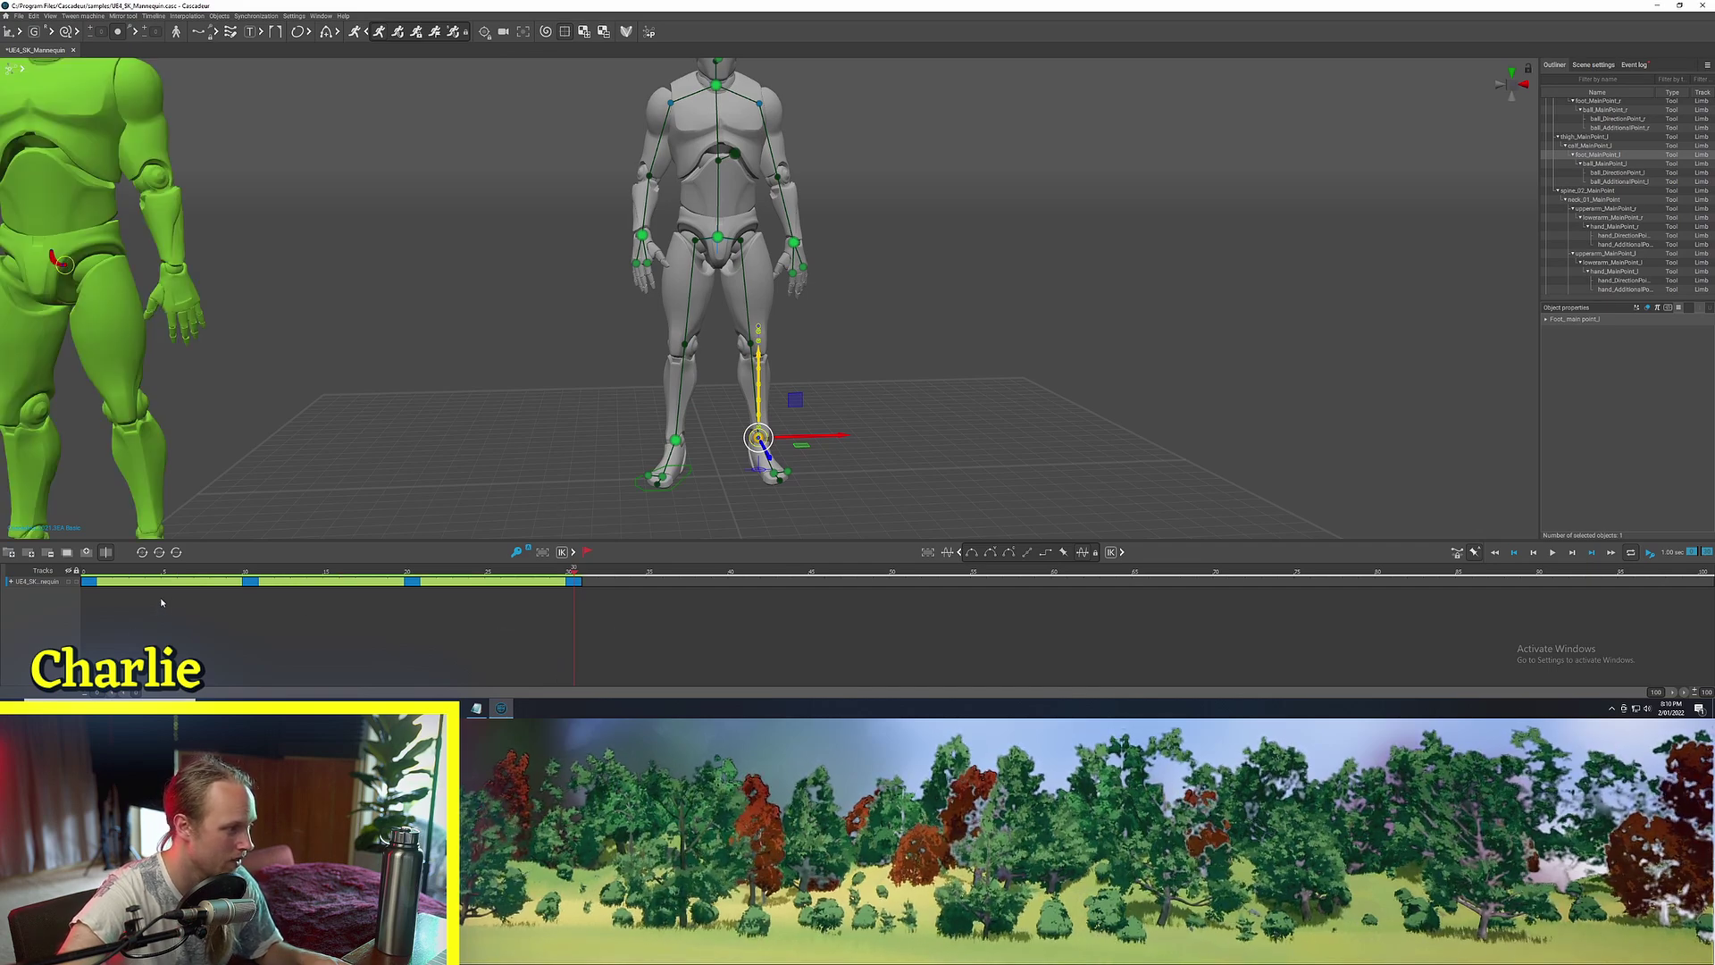
pyautogui.click(543, 582)
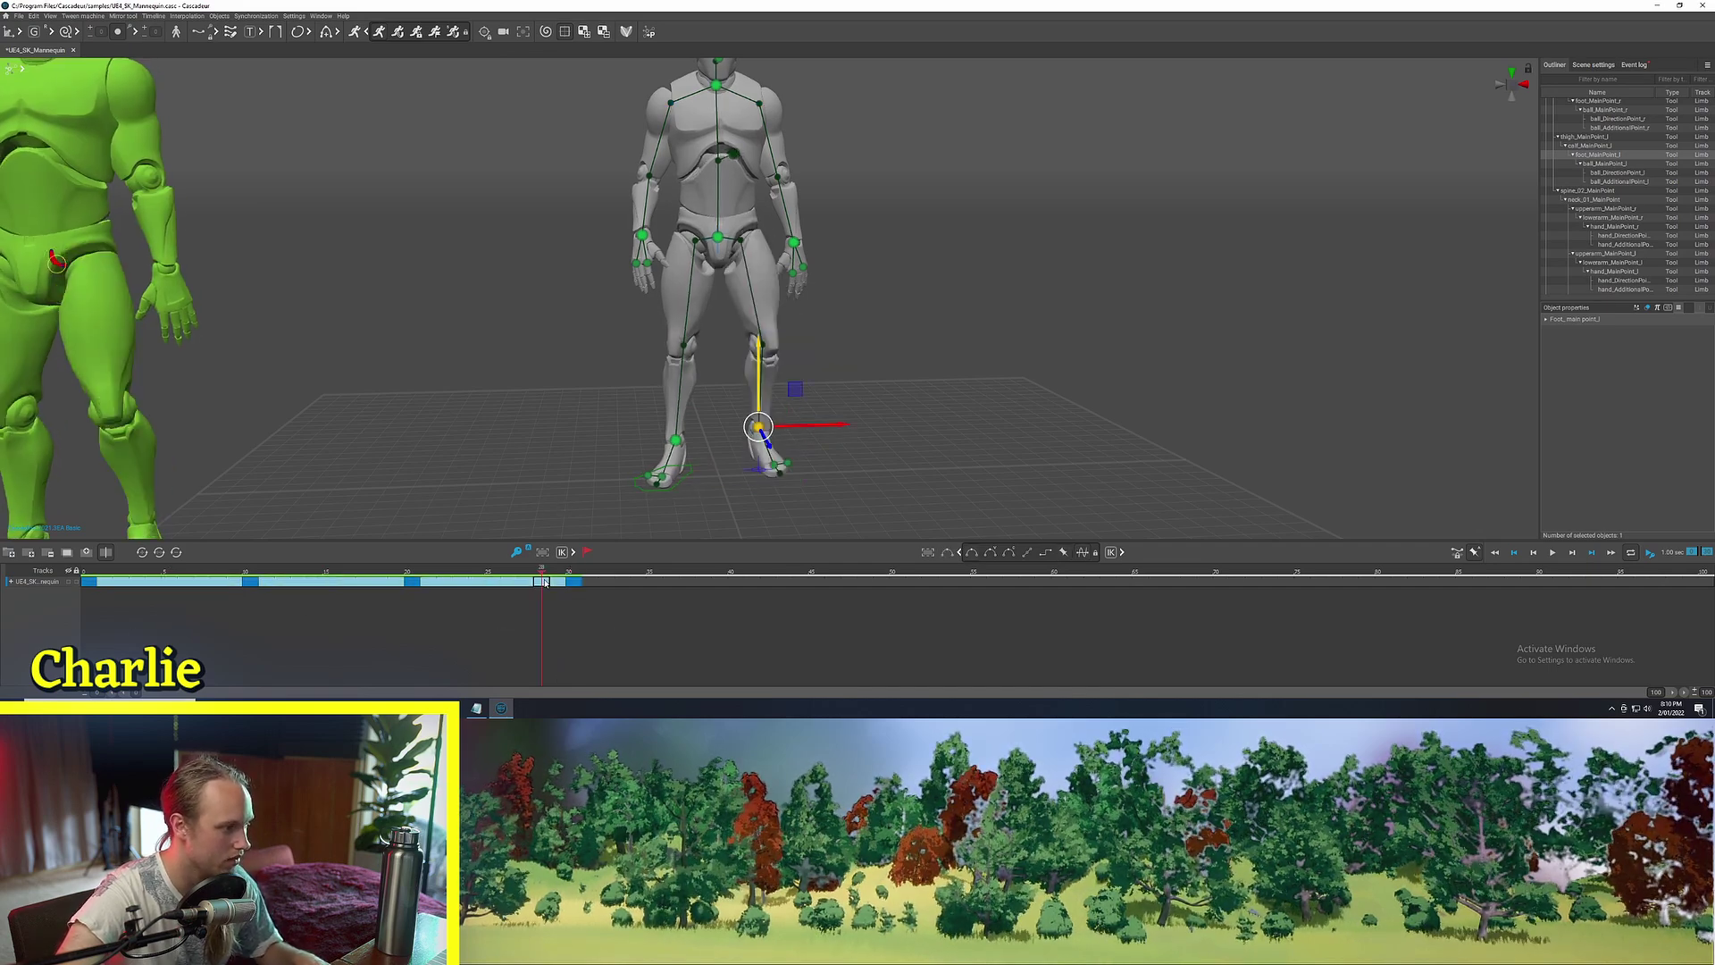
# Pose a march in place by lifting the right foot at frame 10 and the left foot at frame 20
pyautogui.click(186, 572)
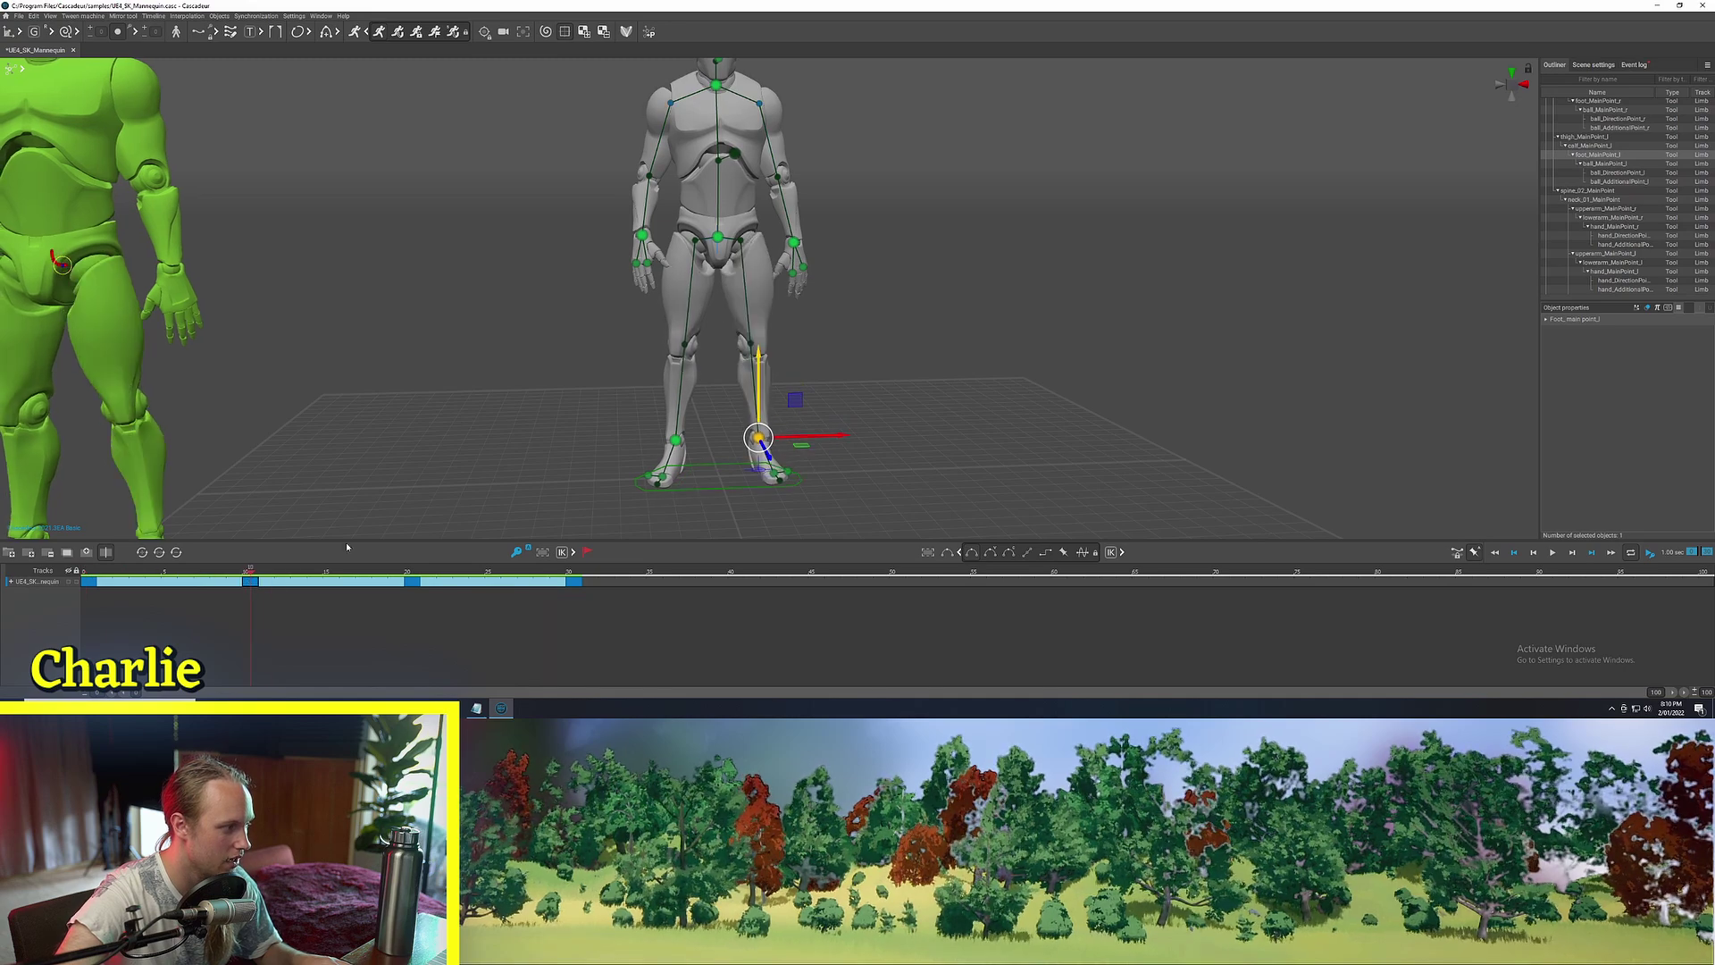
pyautogui.keyDown('alt'); pyautogui.moveTo(679, 449); pyautogui.dragTo(689, 426); pyautogui.keyUp('alt')
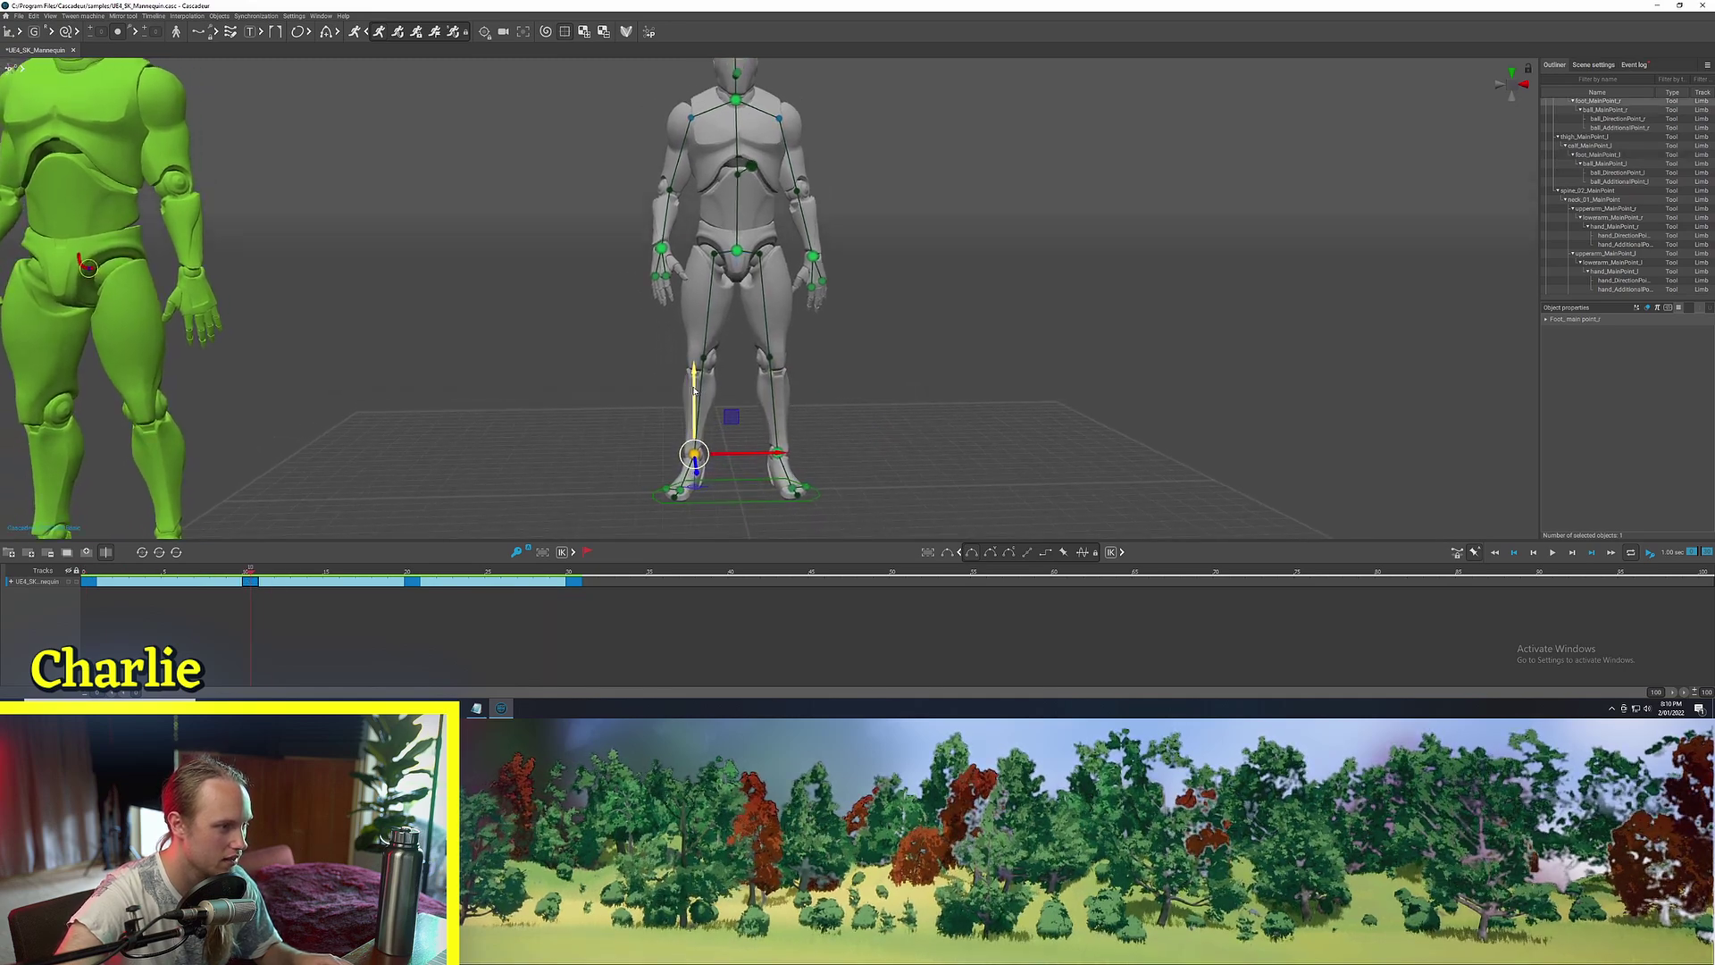
pyautogui.click(407, 582)
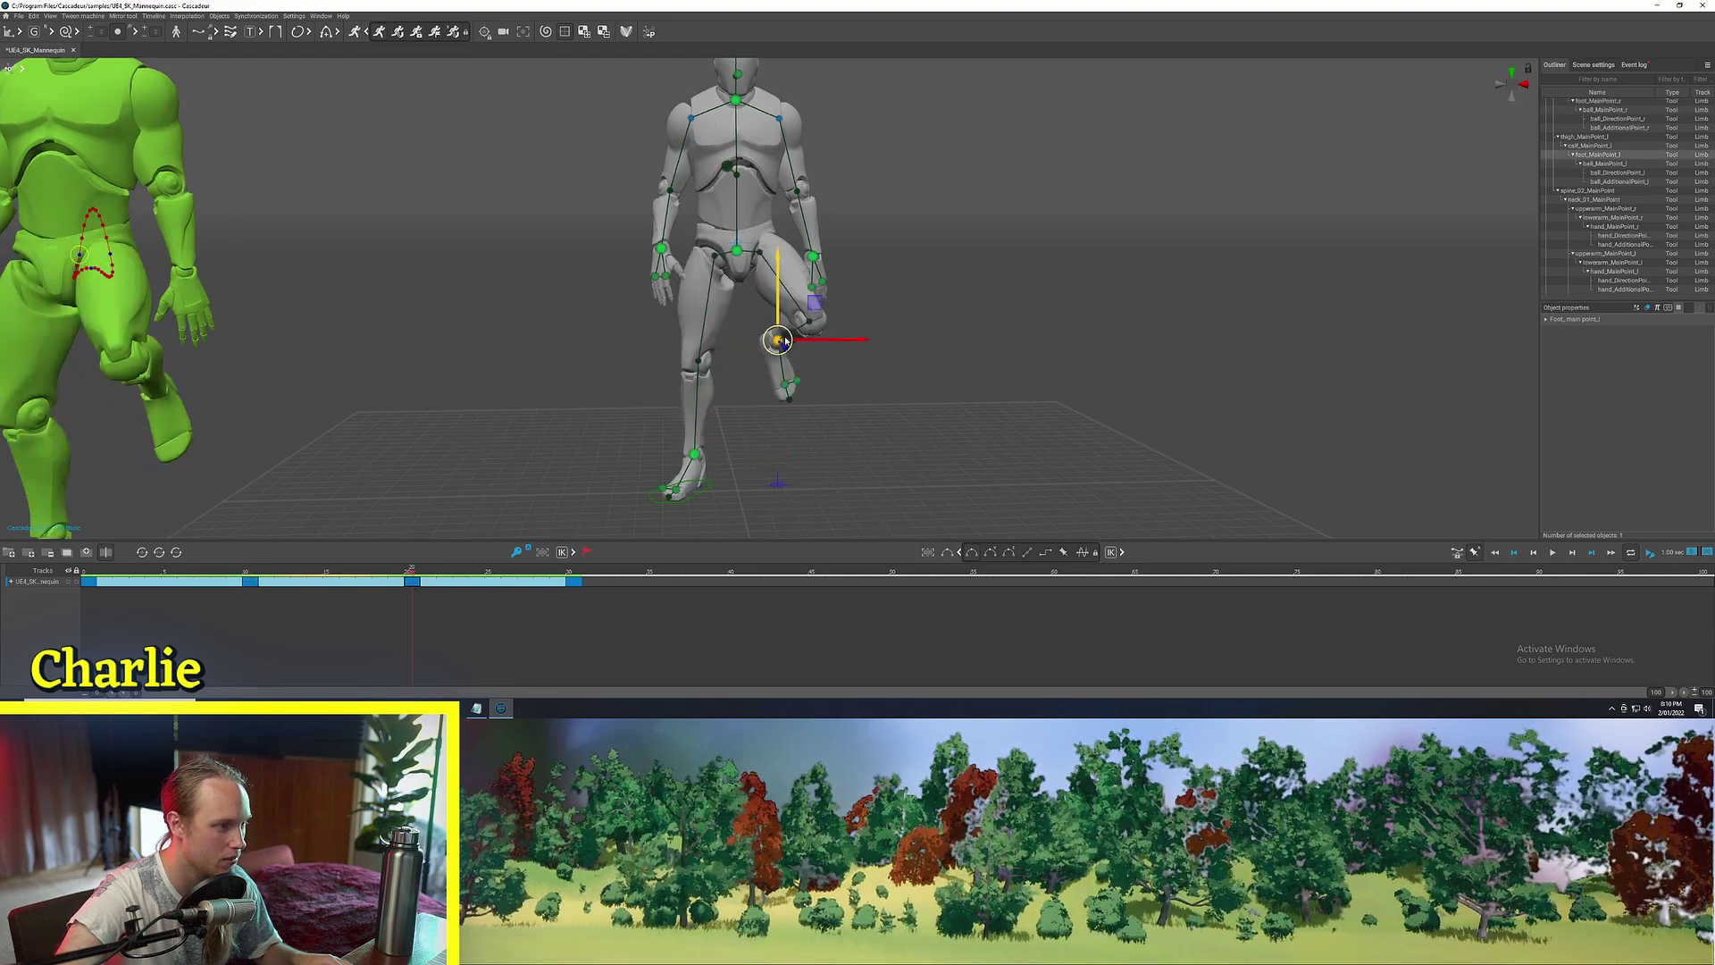
# Play the marching animation and compare the mannequin with the green simulation and its trajectory from several angles
pyautogui.press('space')
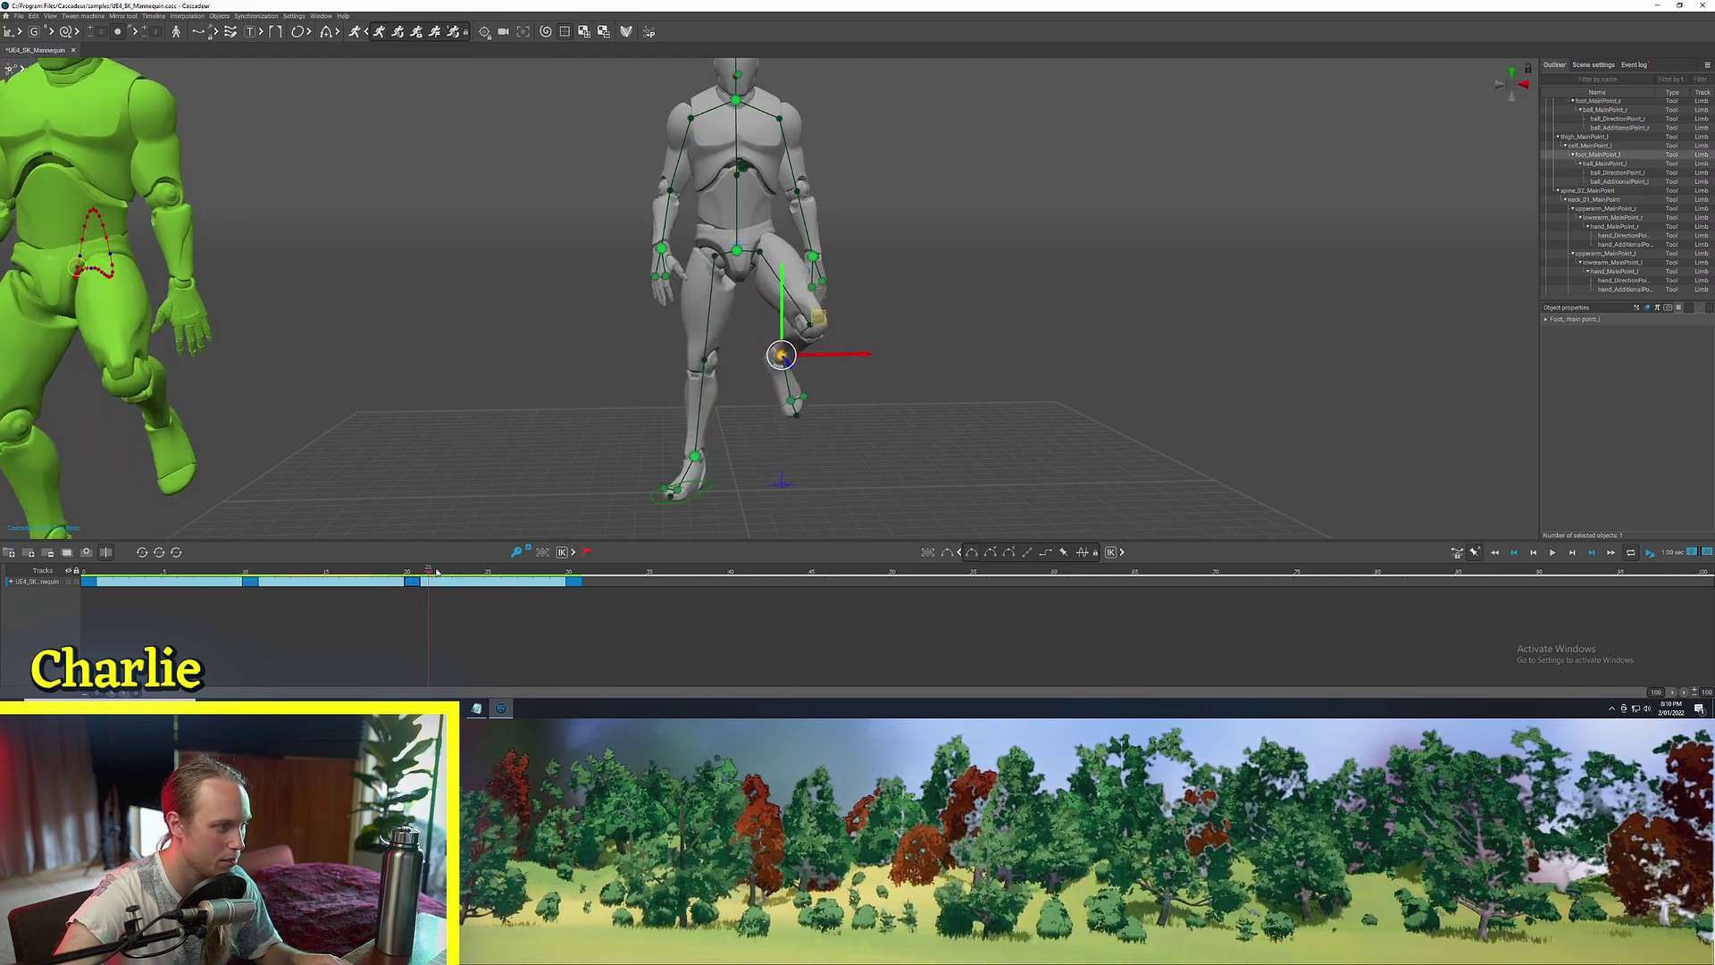
pyautogui.scroll(-3, 422, 448)
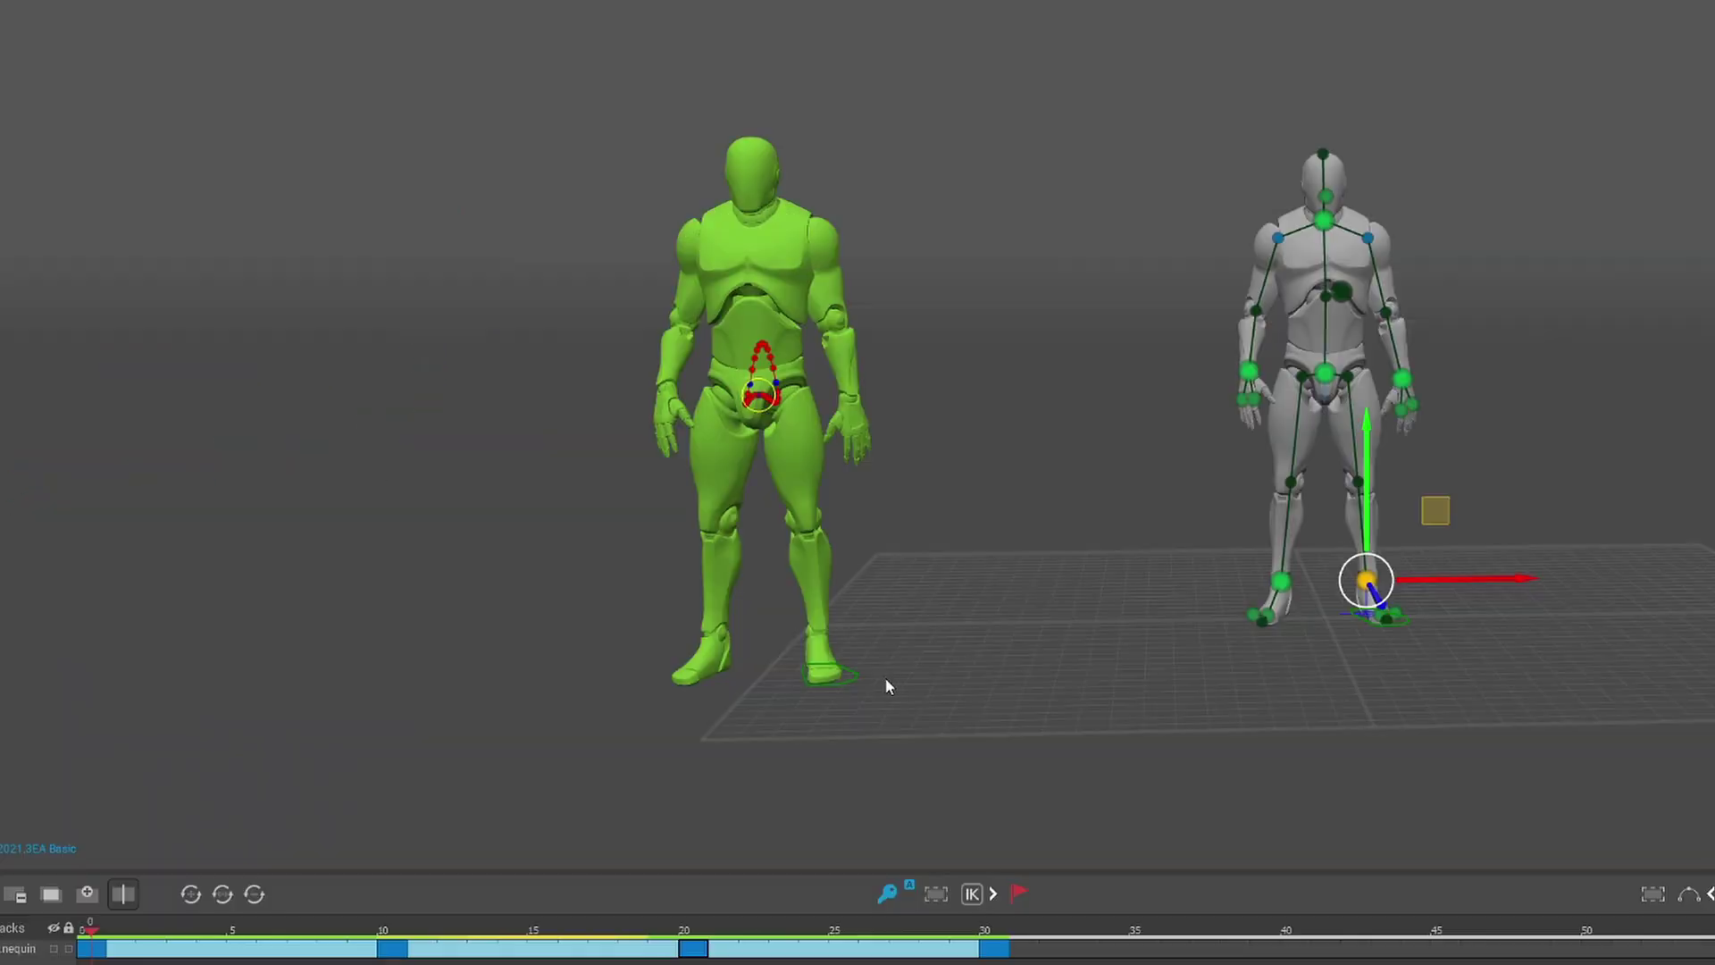
pyautogui.keyDown('alt'); pyautogui.moveTo(916, 685); pyautogui.dragTo(895, 695); pyautogui.keyUp('alt')
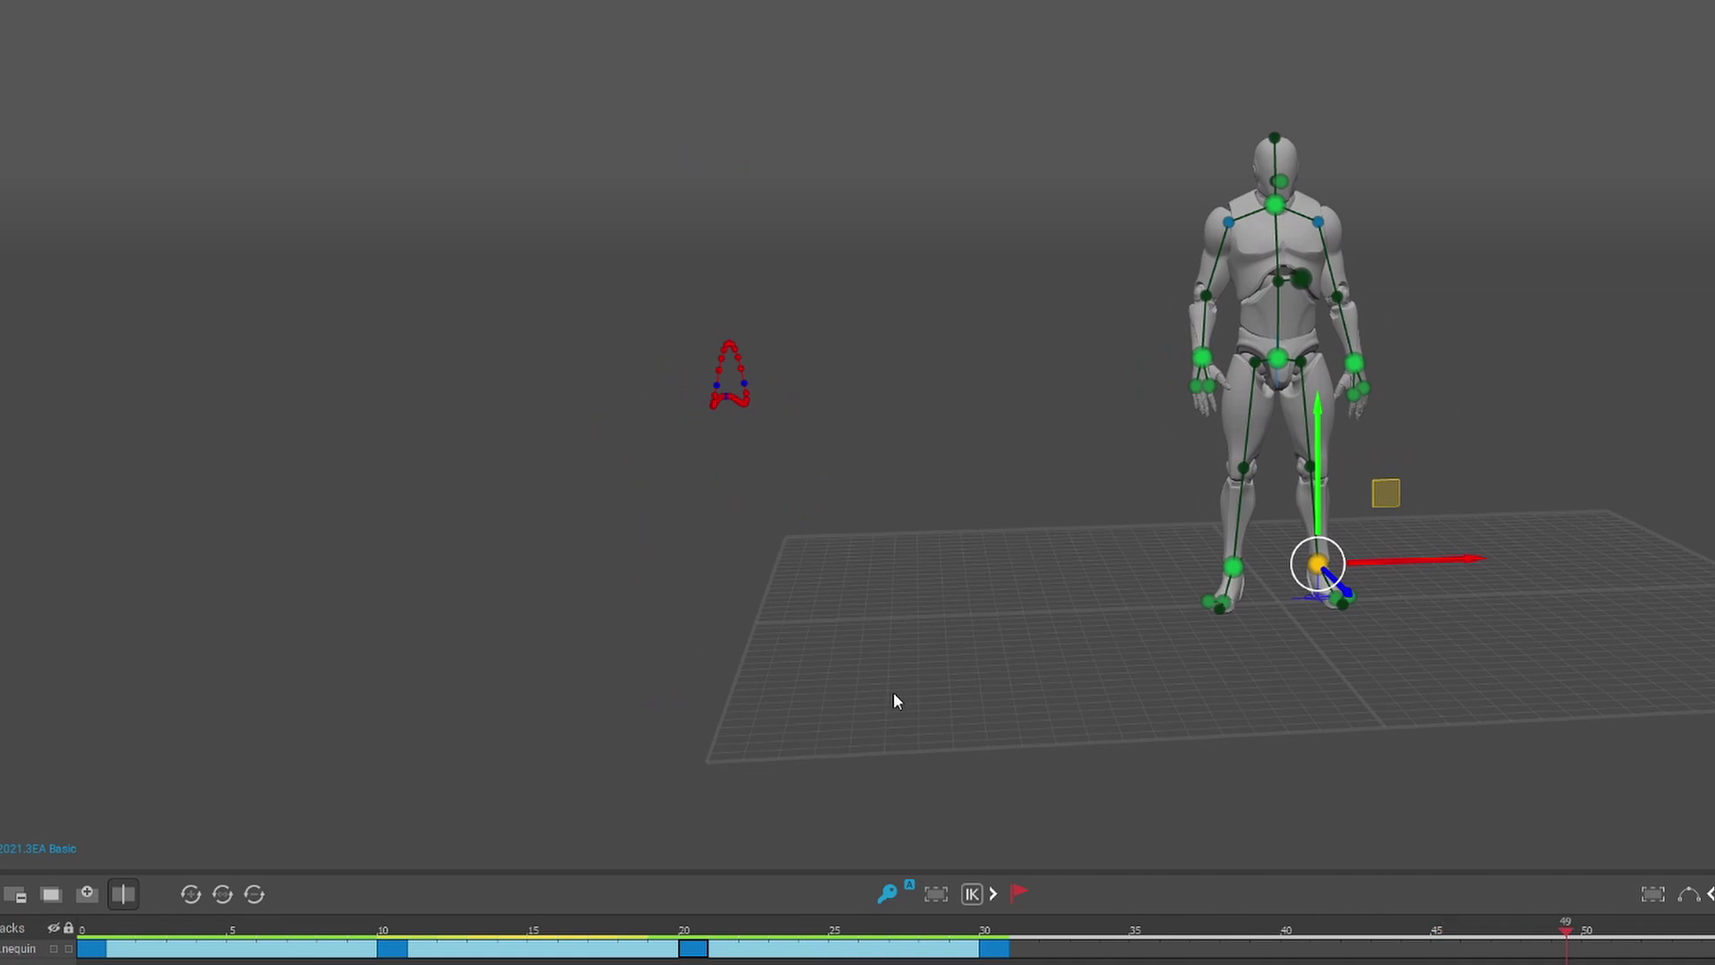
pyautogui.click(935, 690)
pyautogui.scroll(2, 935, 691)
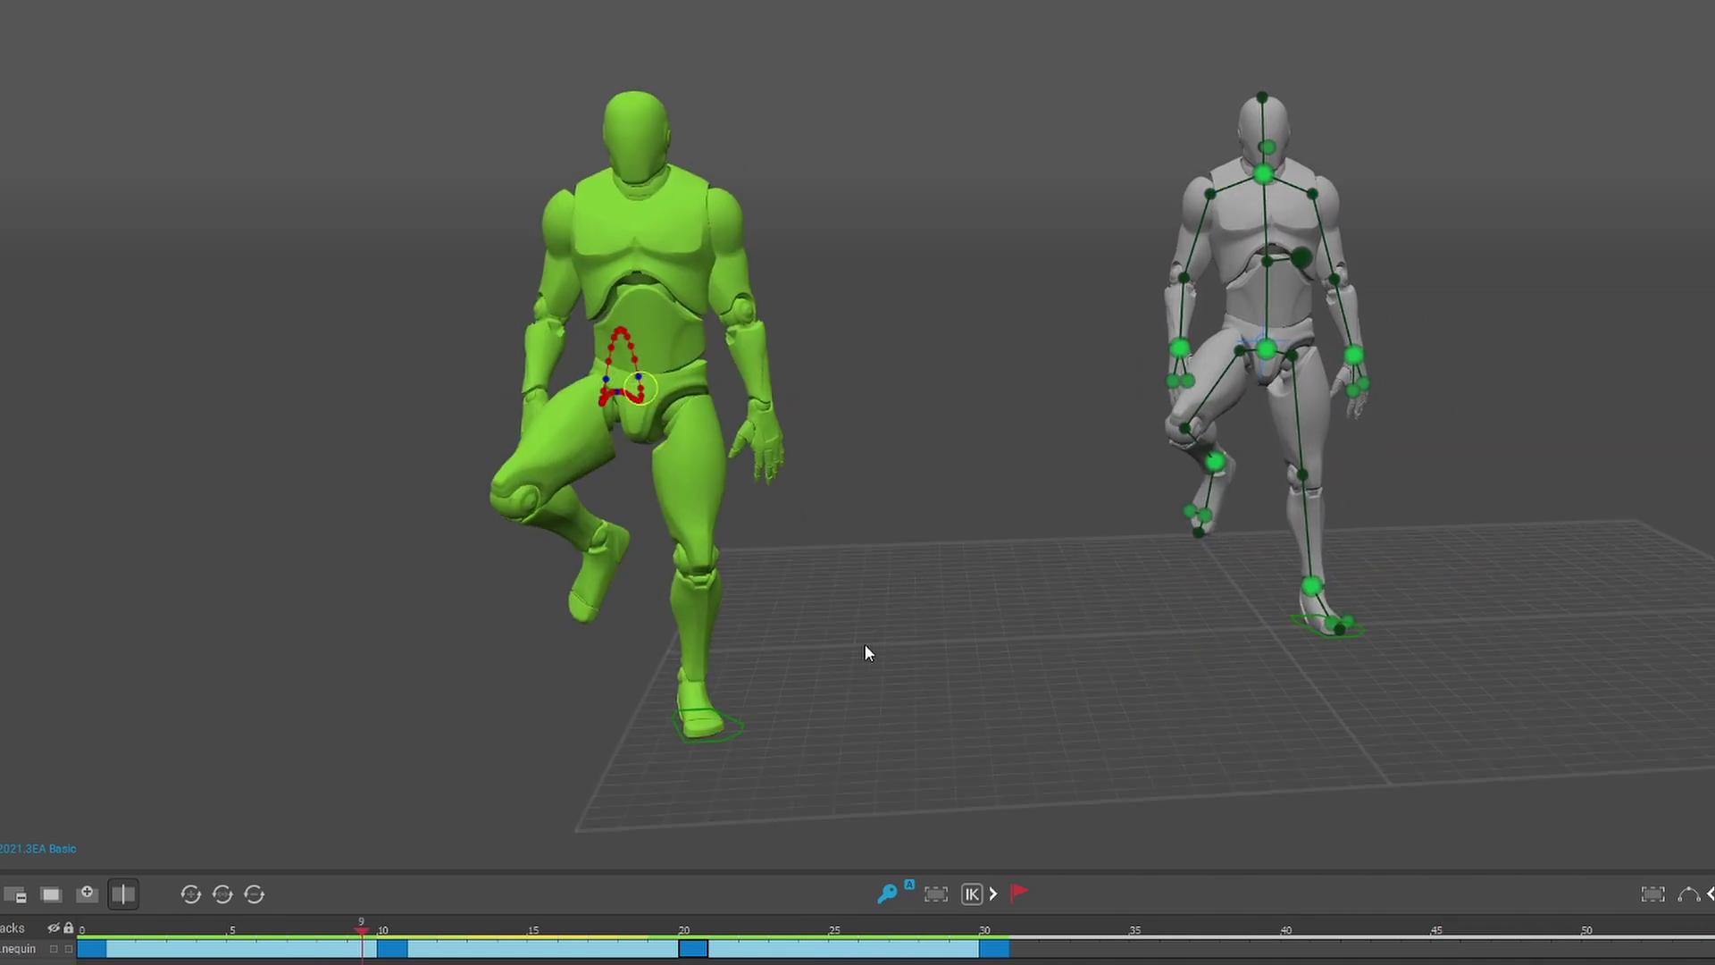
pyautogui.keyDown('alt'); pyautogui.moveTo(892, 640); pyautogui.dragTo(871, 636); pyautogui.keyUp('alt')
pyautogui.keyDown('alt'); pyautogui.moveTo(1278, 511); pyautogui.dragTo(1346, 499); pyautogui.keyUp('alt')
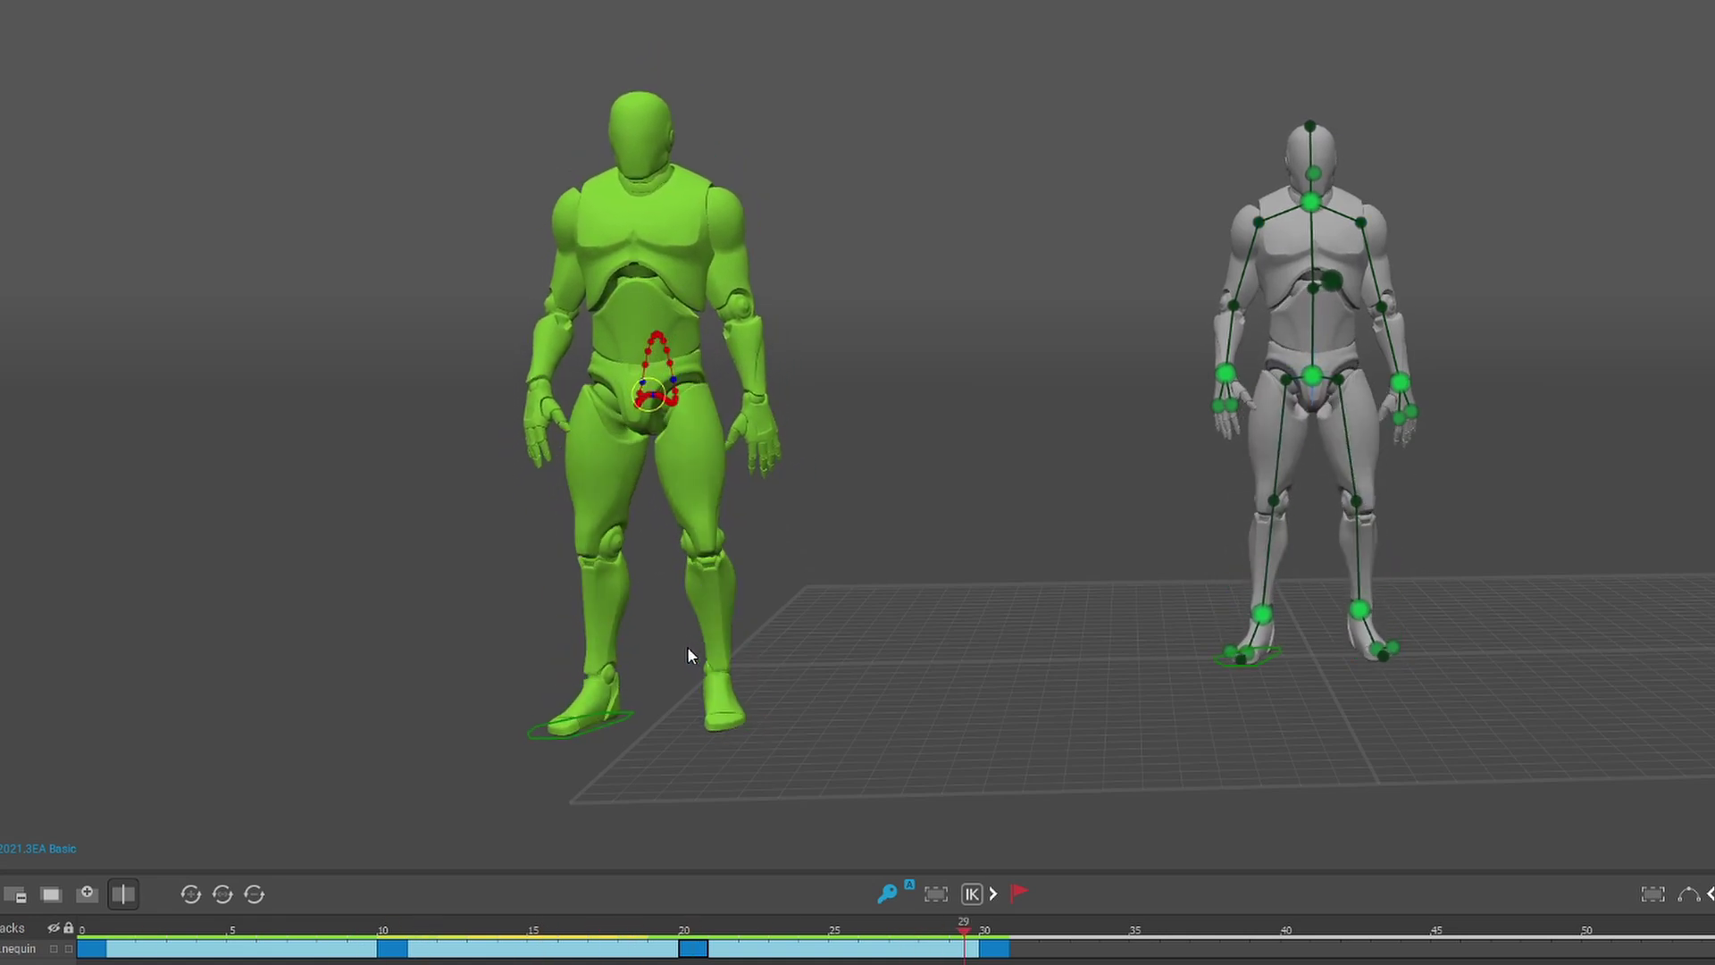
pyautogui.keyDown('alt'); pyautogui.moveTo(688, 646); pyautogui.dragTo(974, 639); pyautogui.keyUp('alt')
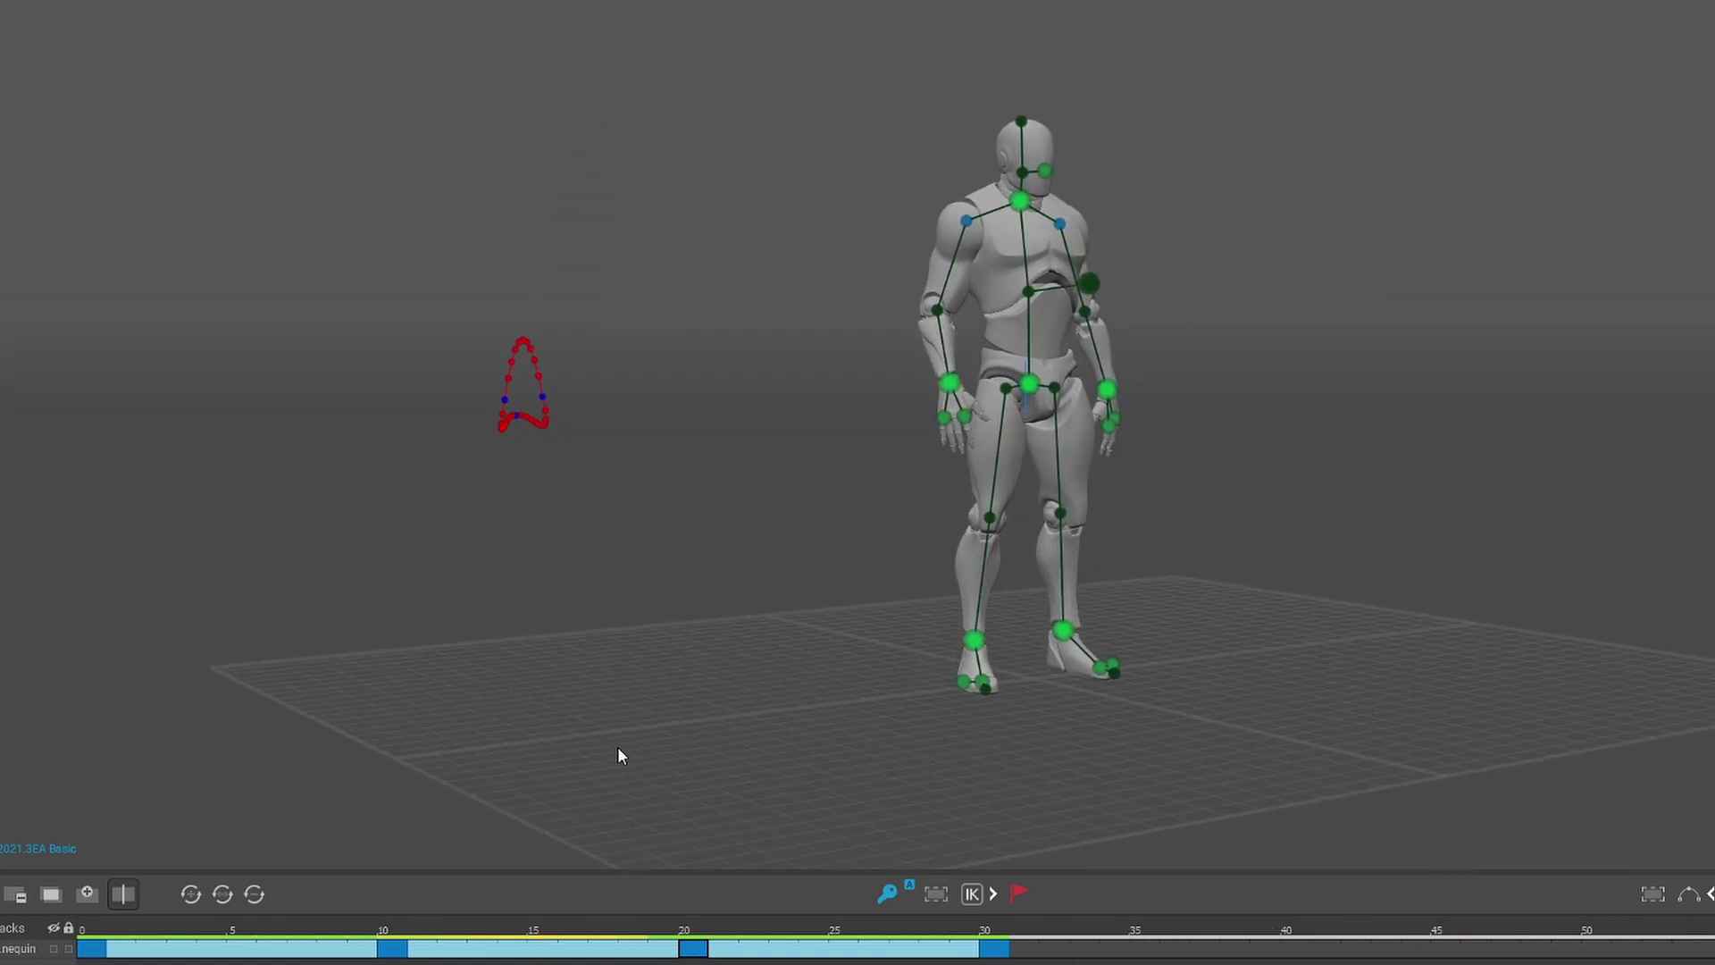
pyautogui.press('space')
pyautogui.press('space')
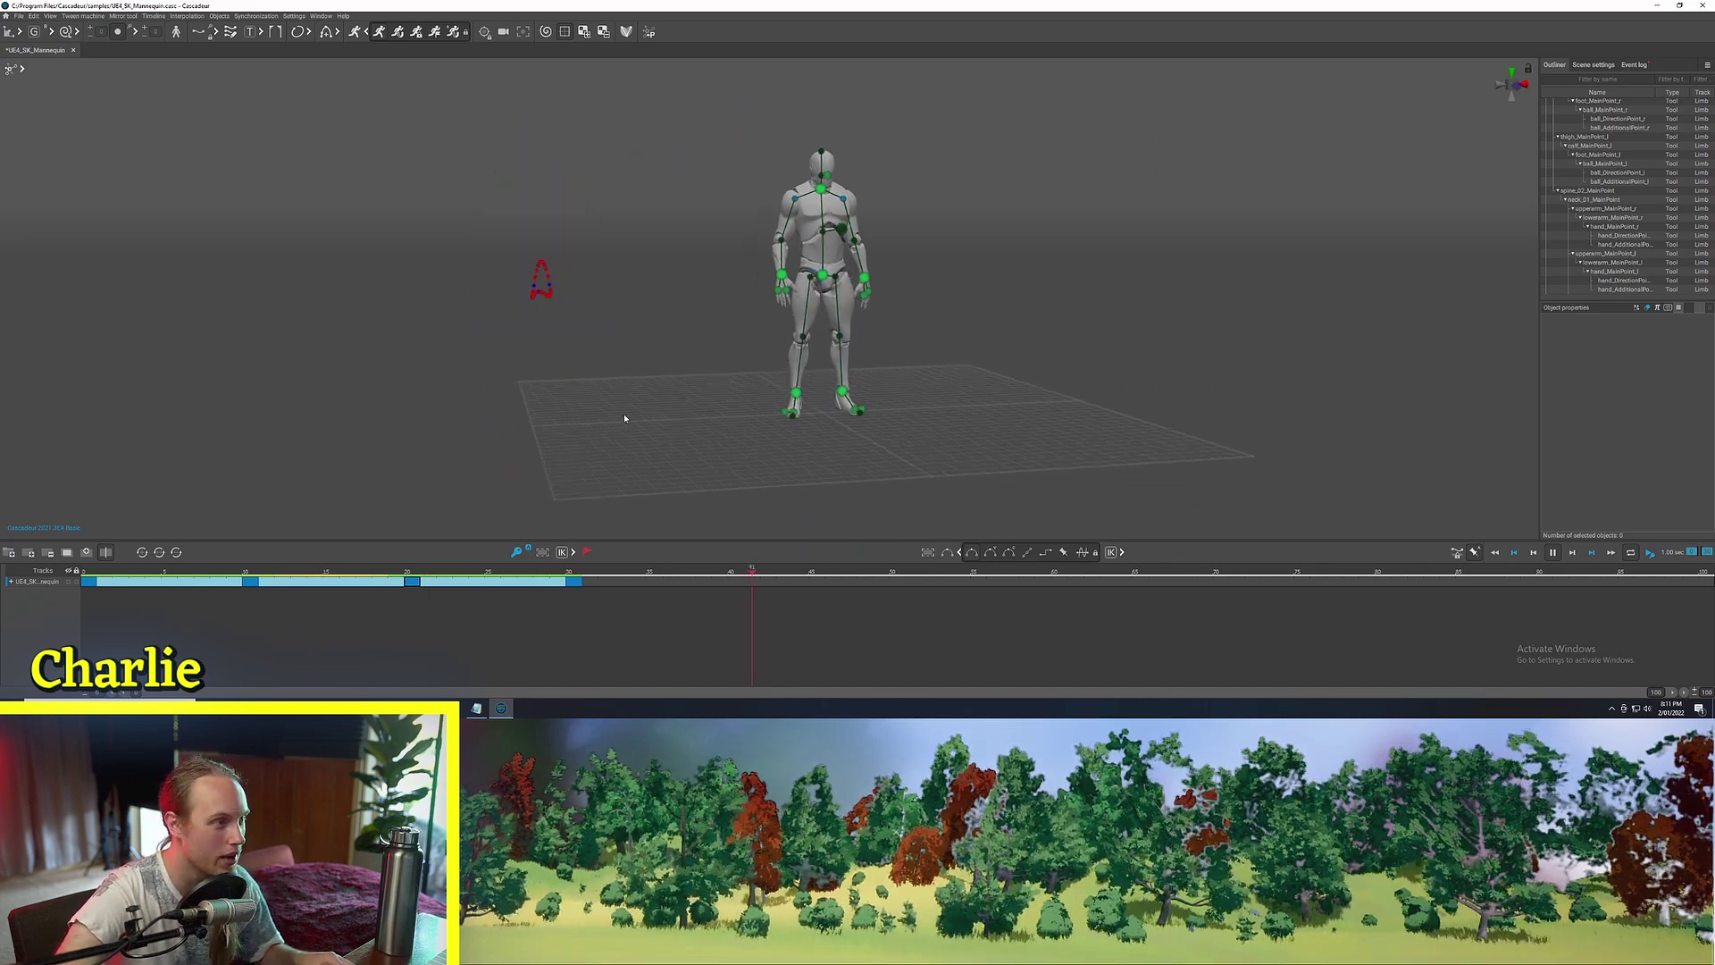
pyautogui.keyDown('alt'); pyautogui.moveTo(686, 415); pyautogui.dragTo(725, 417); pyautogui.keyUp('alt')
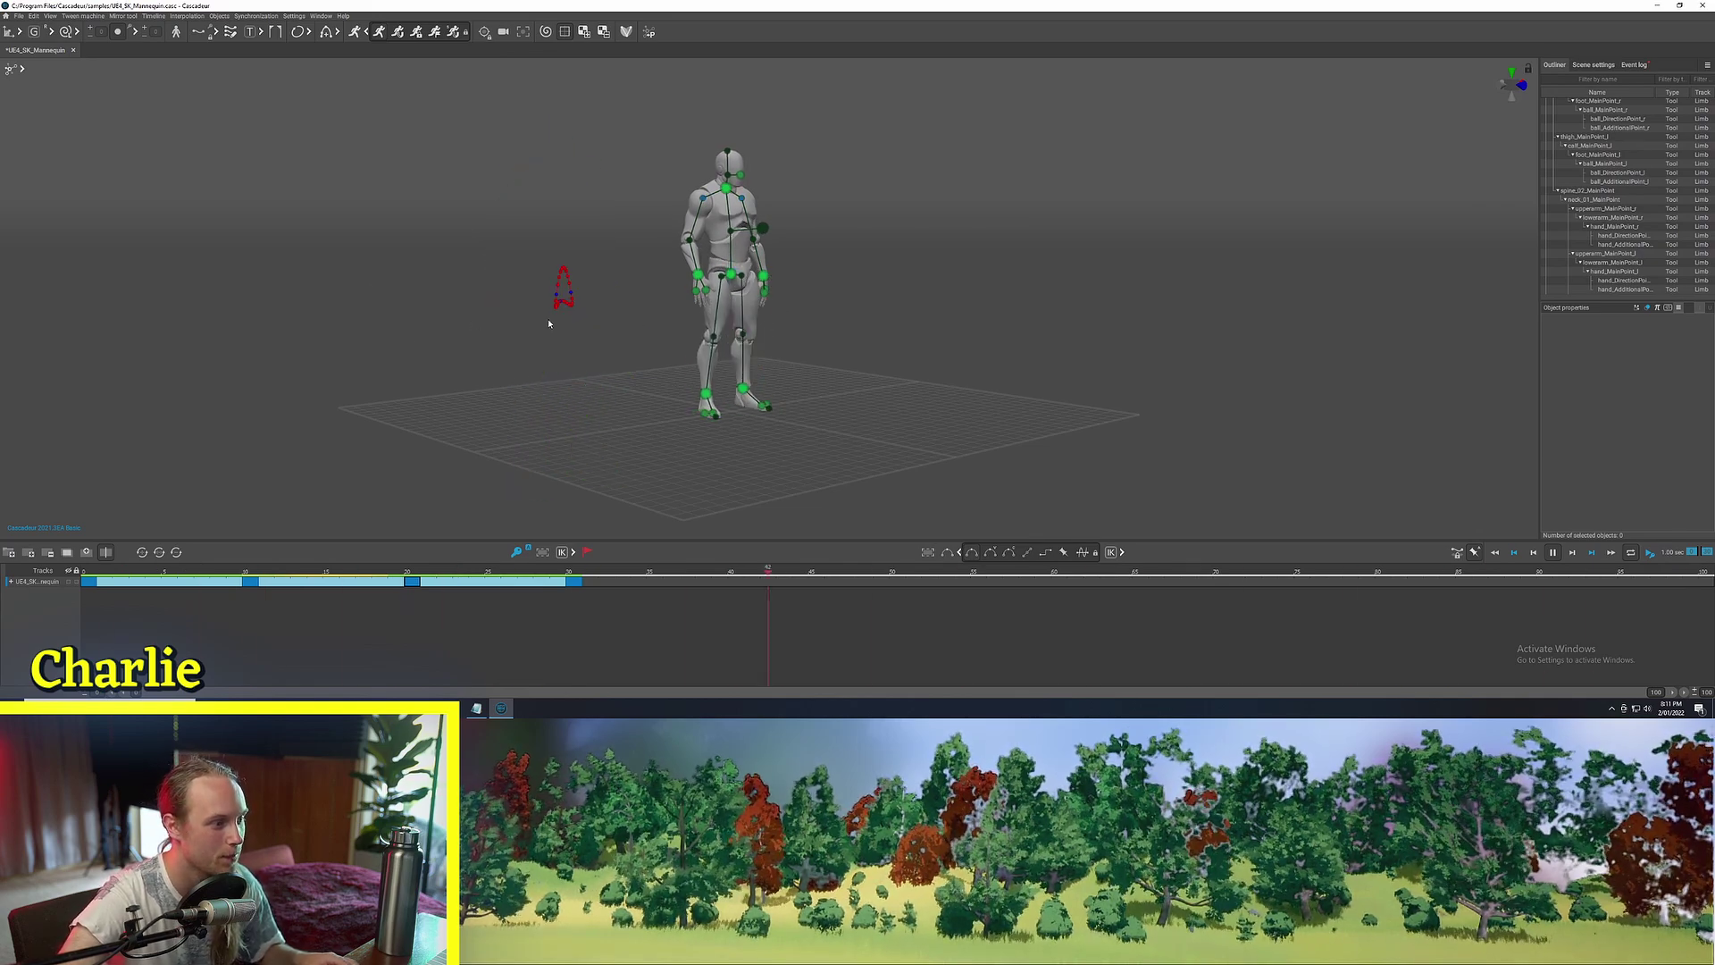
pyautogui.moveTo(644, 411); pyautogui.dragTo(736, 368, button='right')
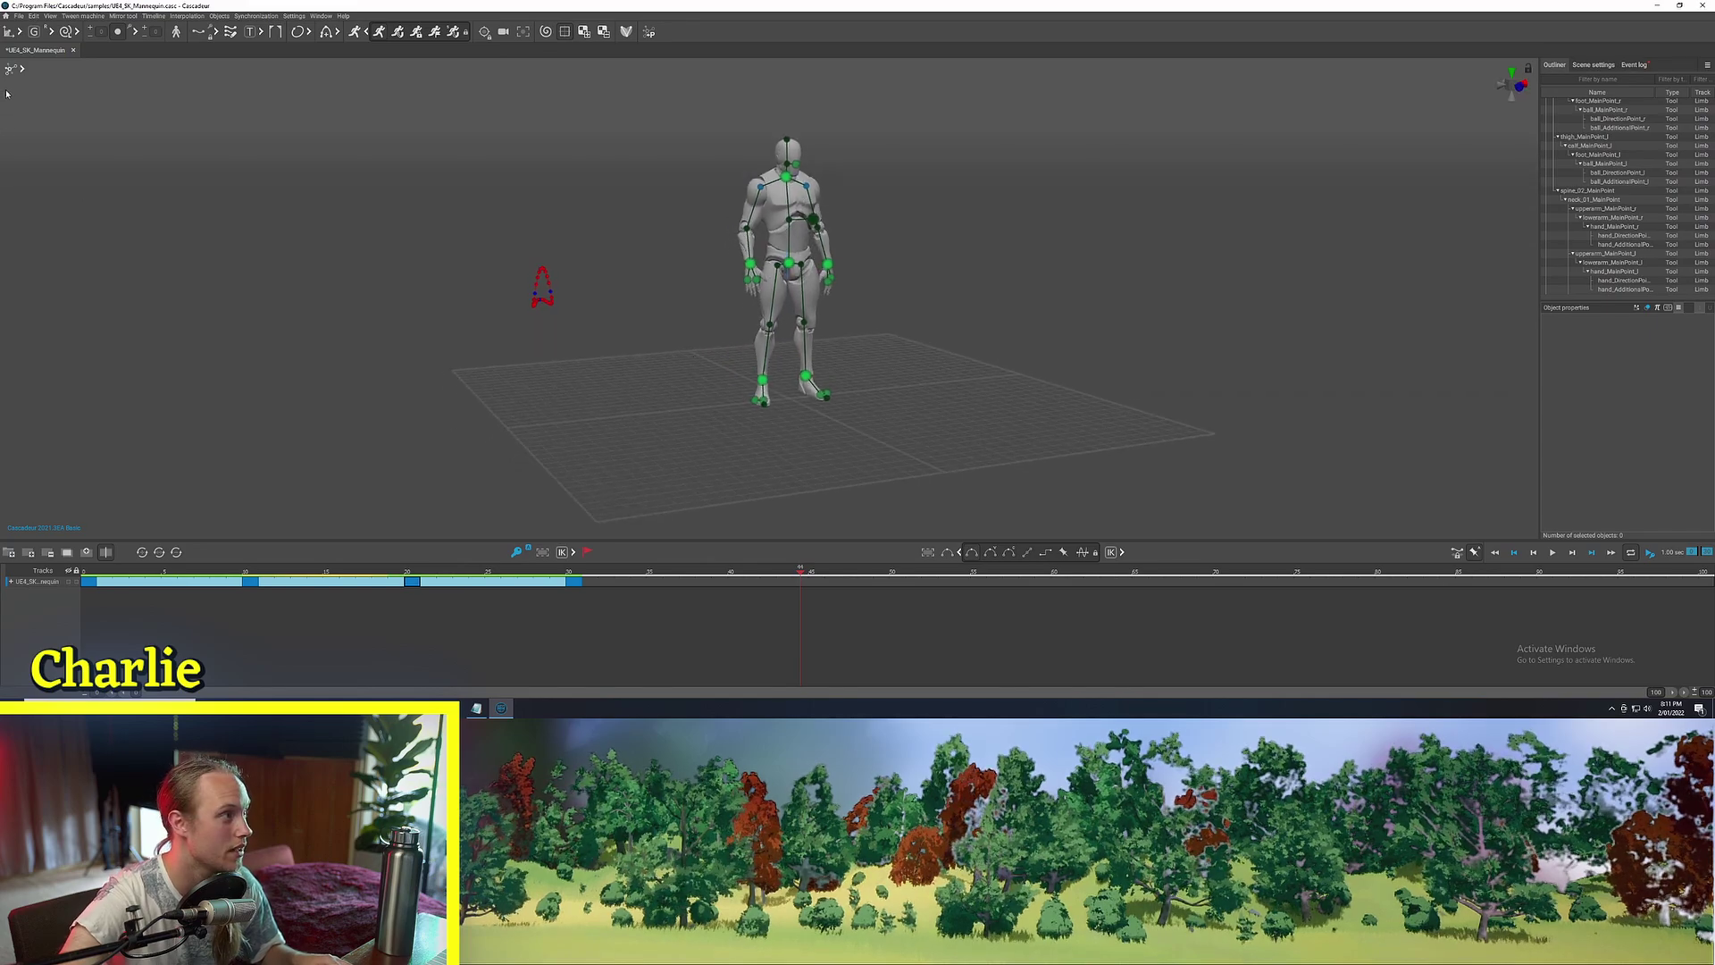